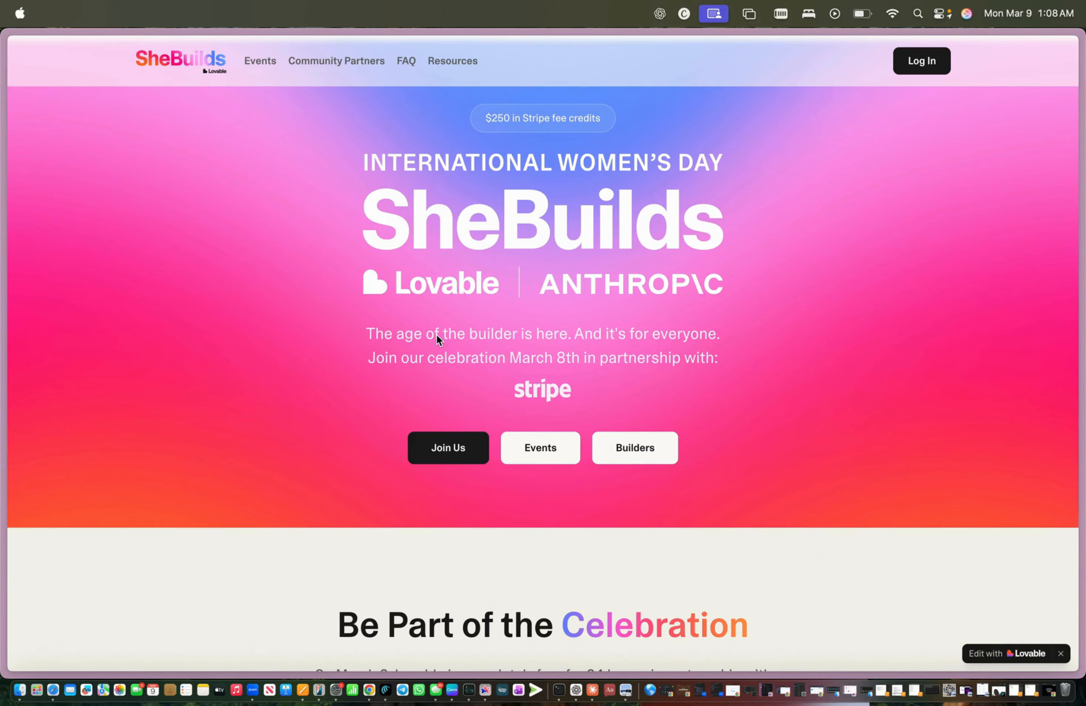
Step: Browse the Lovable Cookbook prompts page and the Coach's Insight Hub project
{"action": "scroll", "coordinate": [436, 334], "scroll_direction": "down", "scroll_amount": 2}
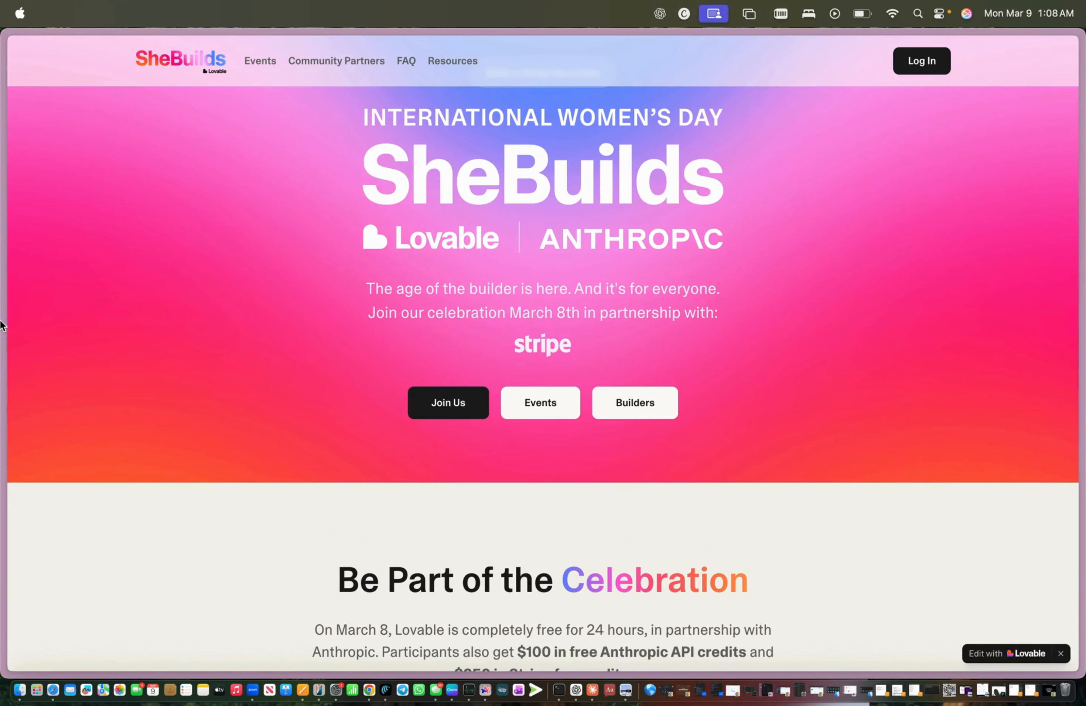
{"action": "mouse_move", "coordinate": [2, 325]}
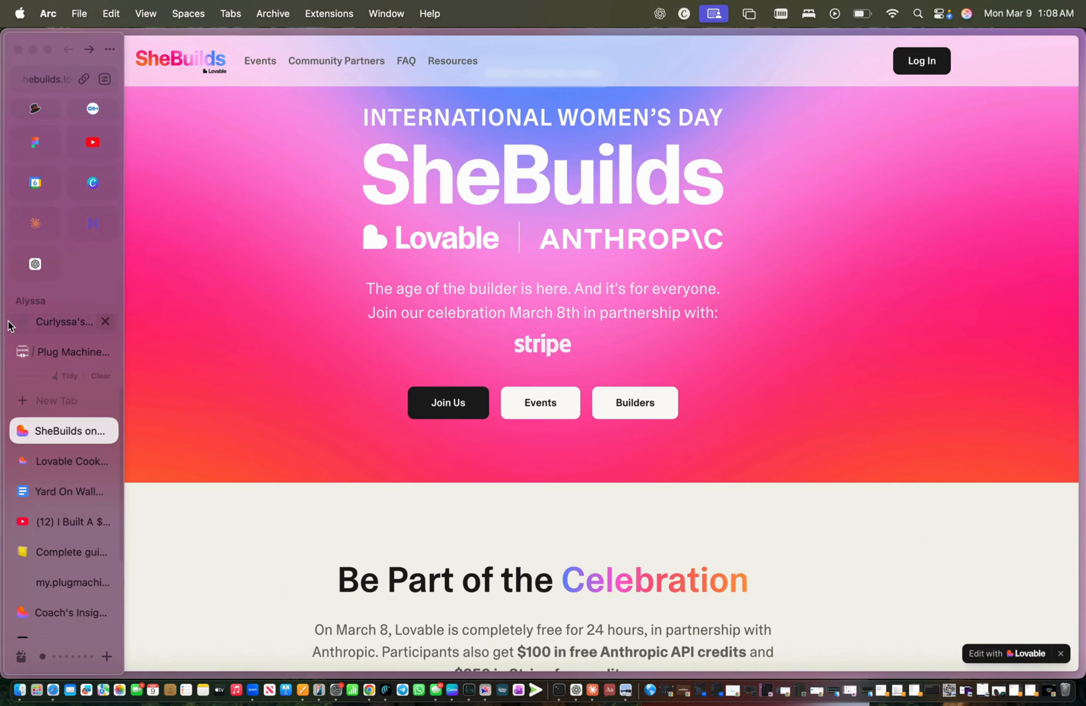
{"action": "left_click", "coordinate": [56, 463]}
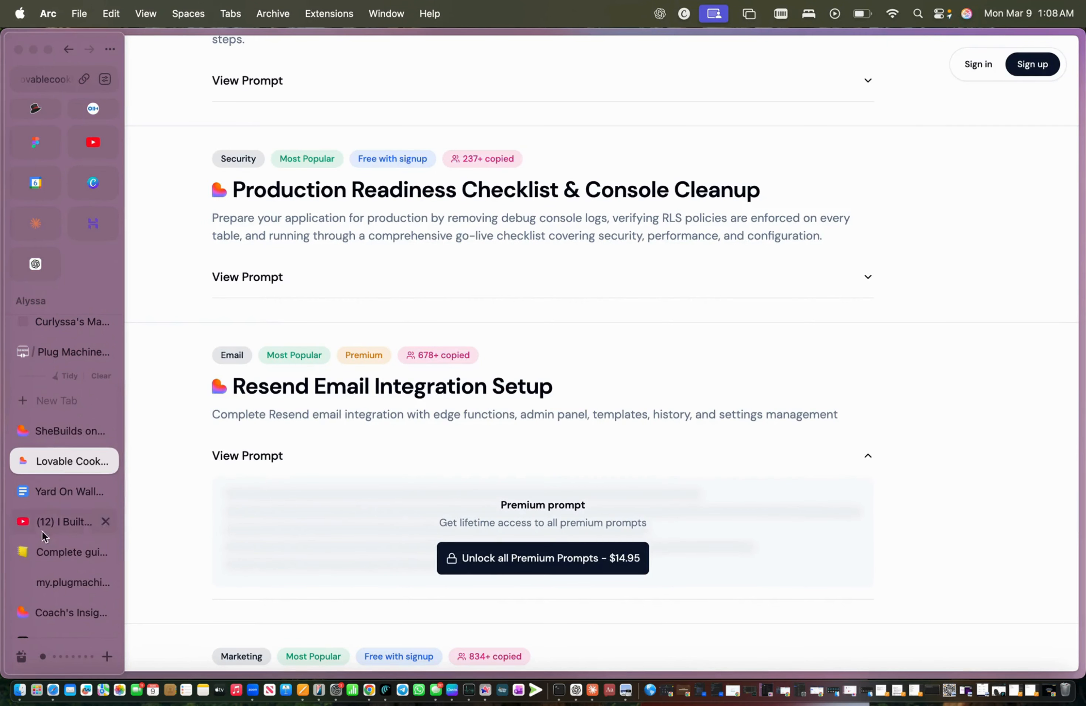
{"action": "scroll", "coordinate": [40, 533], "scroll_direction": "down", "scroll_amount": 2}
{"action": "left_click", "coordinate": [45, 516]}
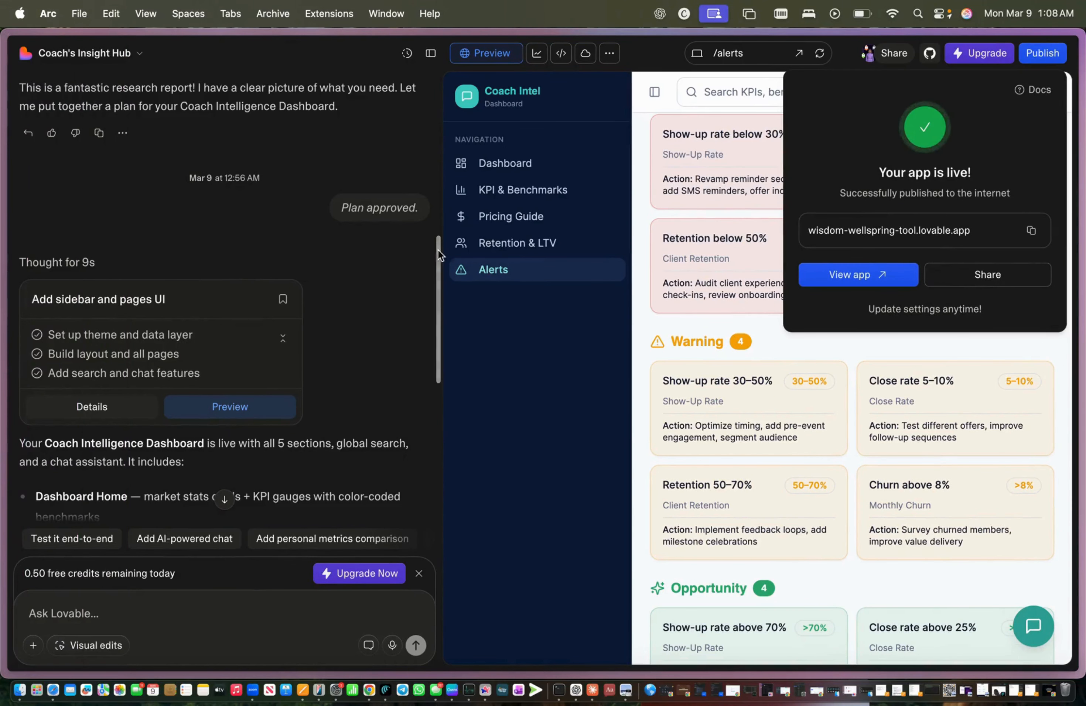
Step: Go to the Lovable projects dashboard, scroll the grid, and open Funnel Forge
{"action": "mouse_move", "coordinate": [2, 369]}
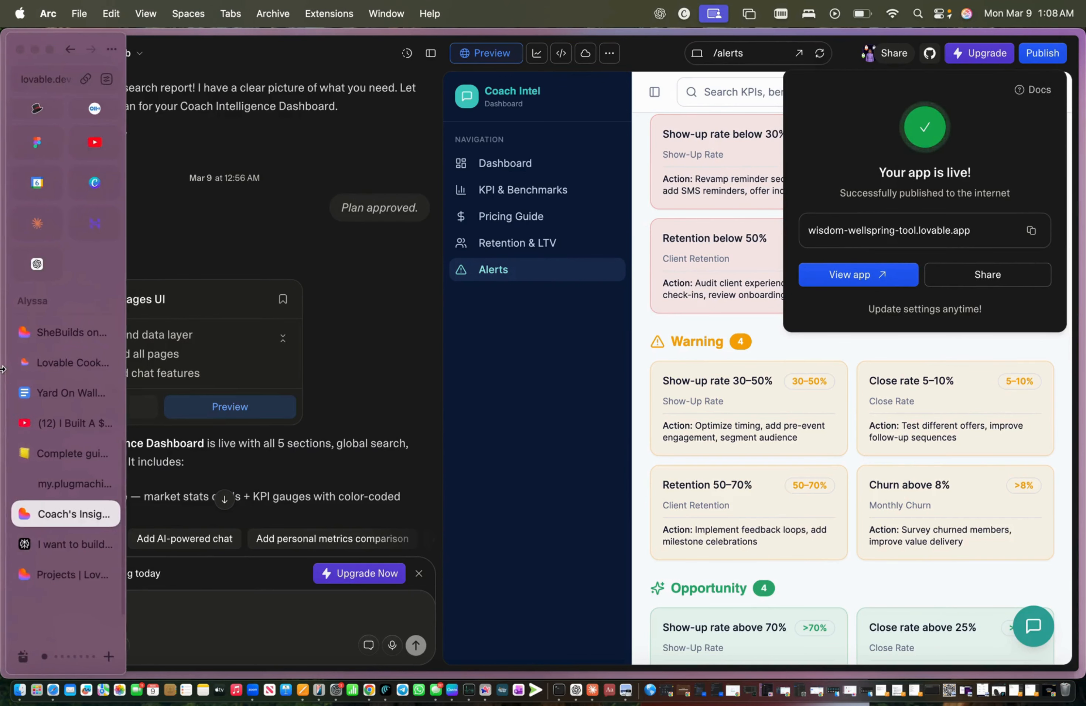
{"action": "left_click", "coordinate": [56, 581]}
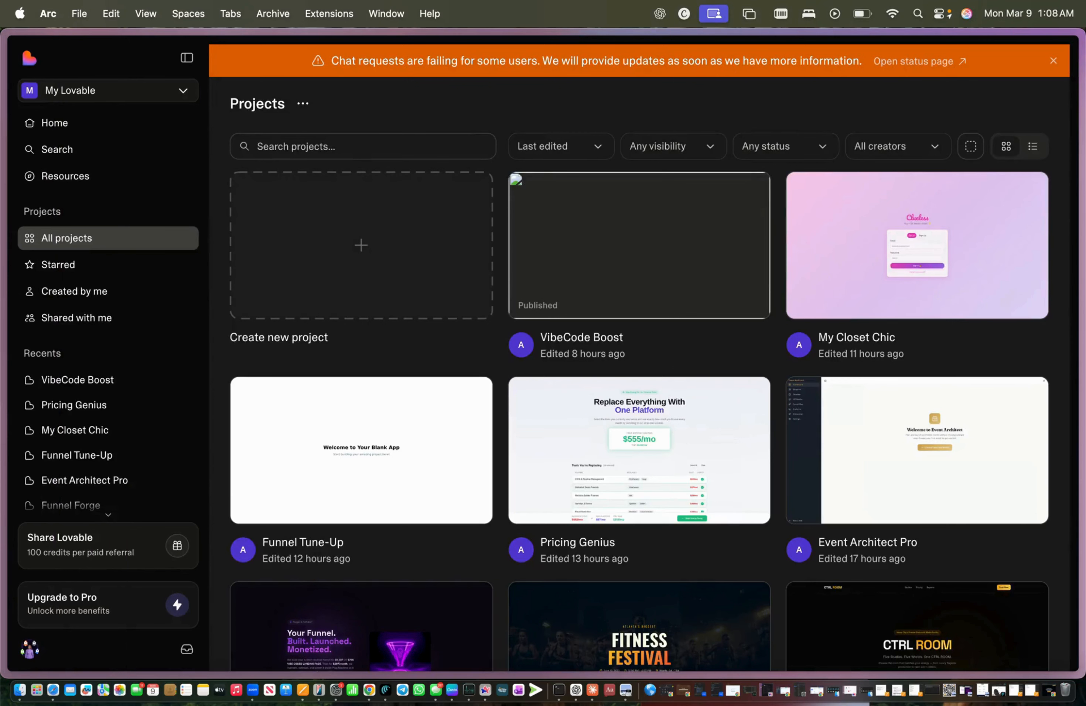
{"action": "scroll", "coordinate": [338, 337], "scroll_direction": "down", "scroll_amount": 3}
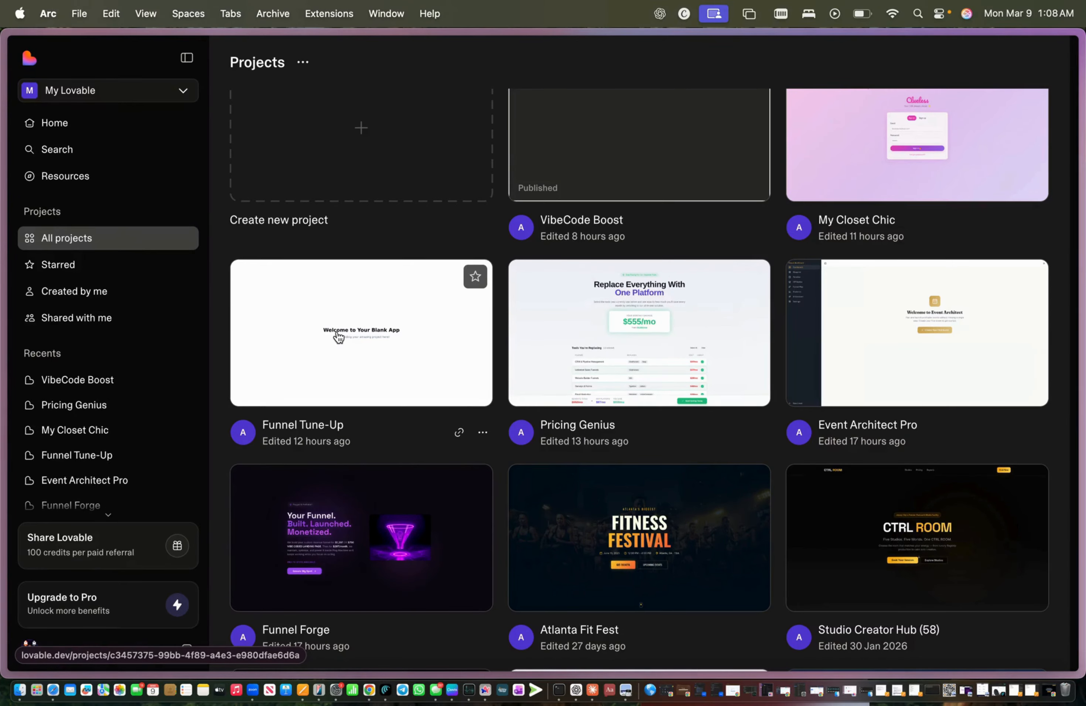
{"action": "scroll", "coordinate": [338, 338], "scroll_direction": "down", "scroll_amount": 5}
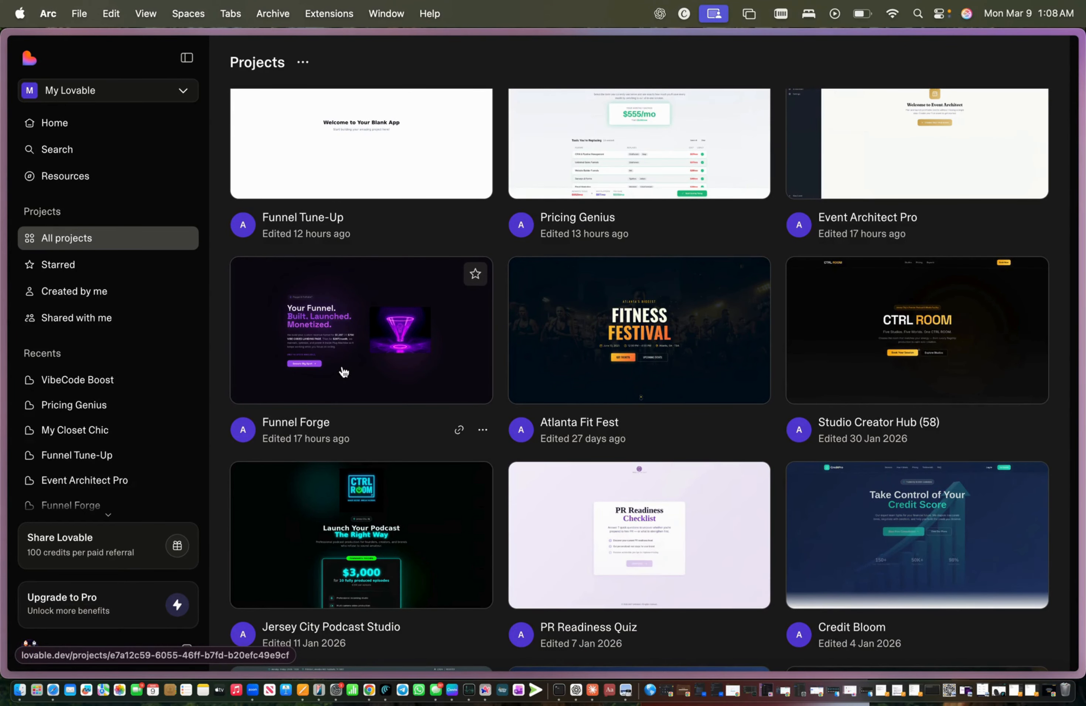
{"action": "left_click", "coordinate": [343, 372]}
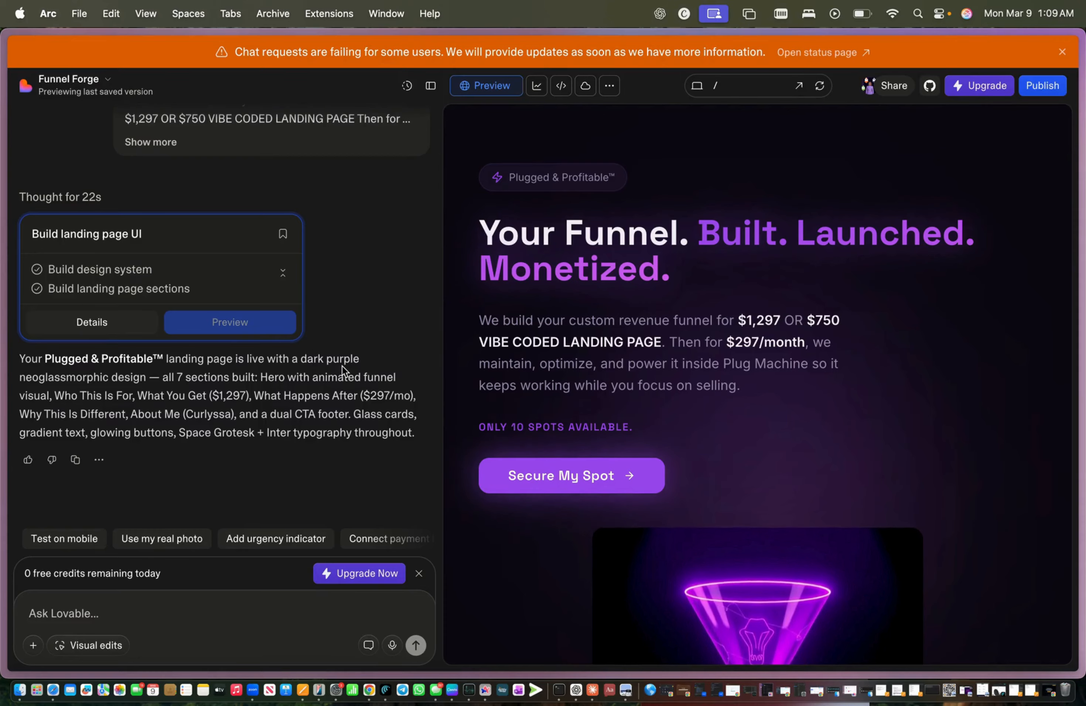
{"action": "scroll", "coordinate": [669, 417], "scroll_direction": "down", "scroll_amount": 5}
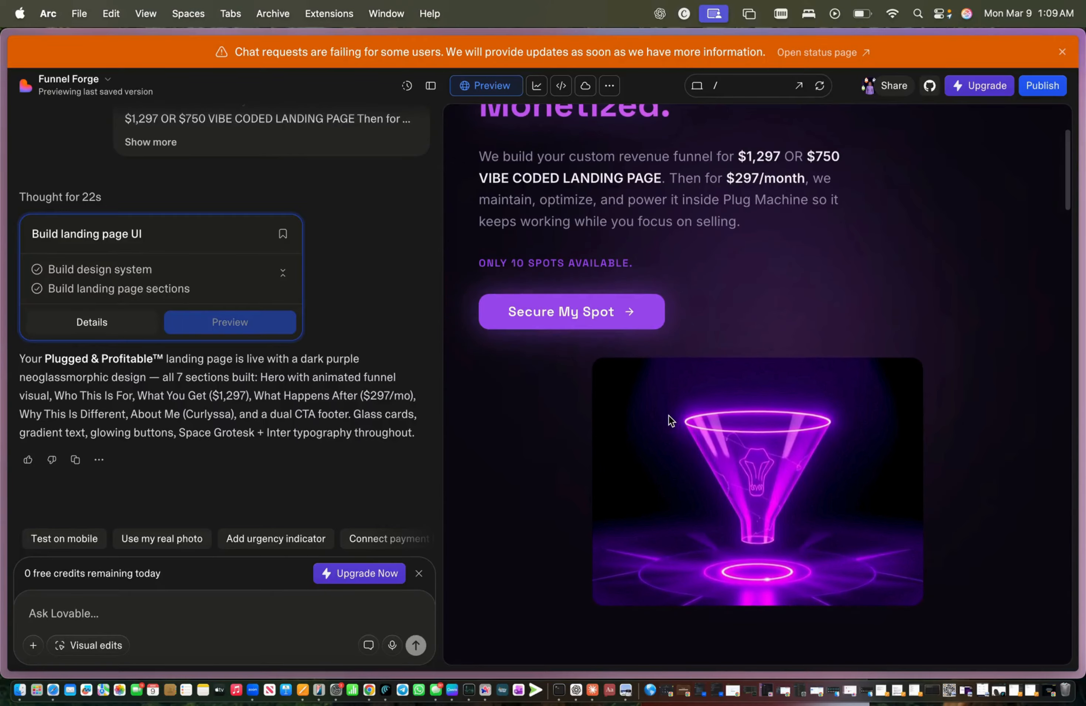
{"action": "scroll", "coordinate": [668, 415], "scroll_direction": "down", "scroll_amount": 1}
{"action": "scroll", "coordinate": [669, 415], "scroll_direction": "down", "scroll_amount": 3}
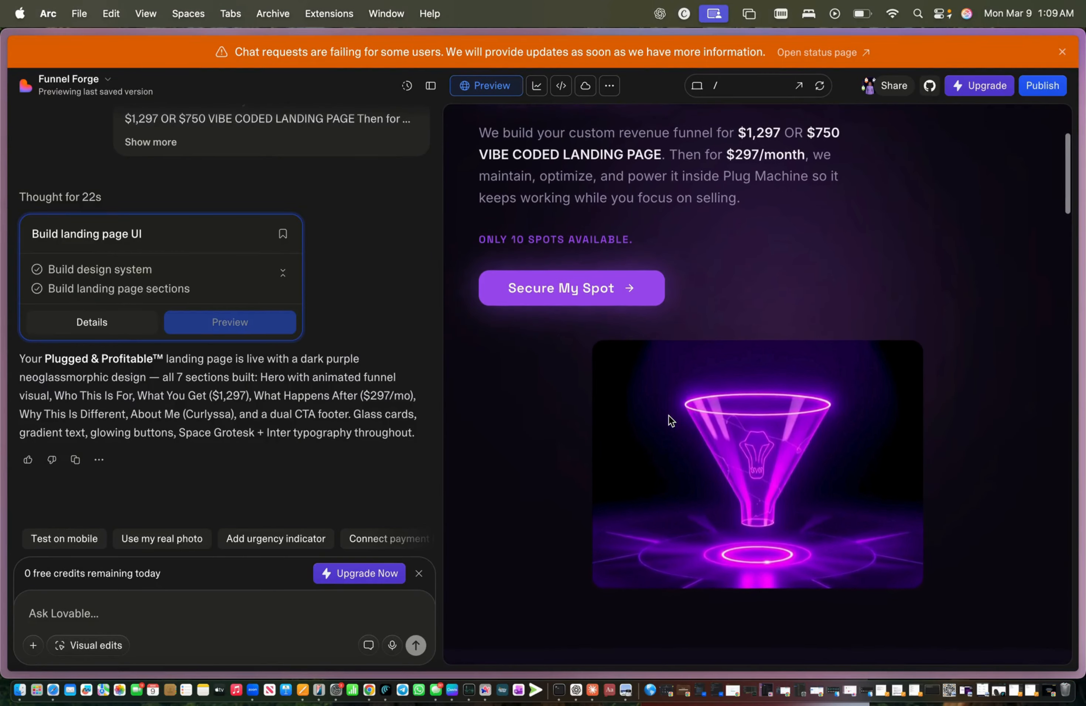
{"action": "scroll", "coordinate": [669, 415], "scroll_direction": "down", "scroll_amount": 12}
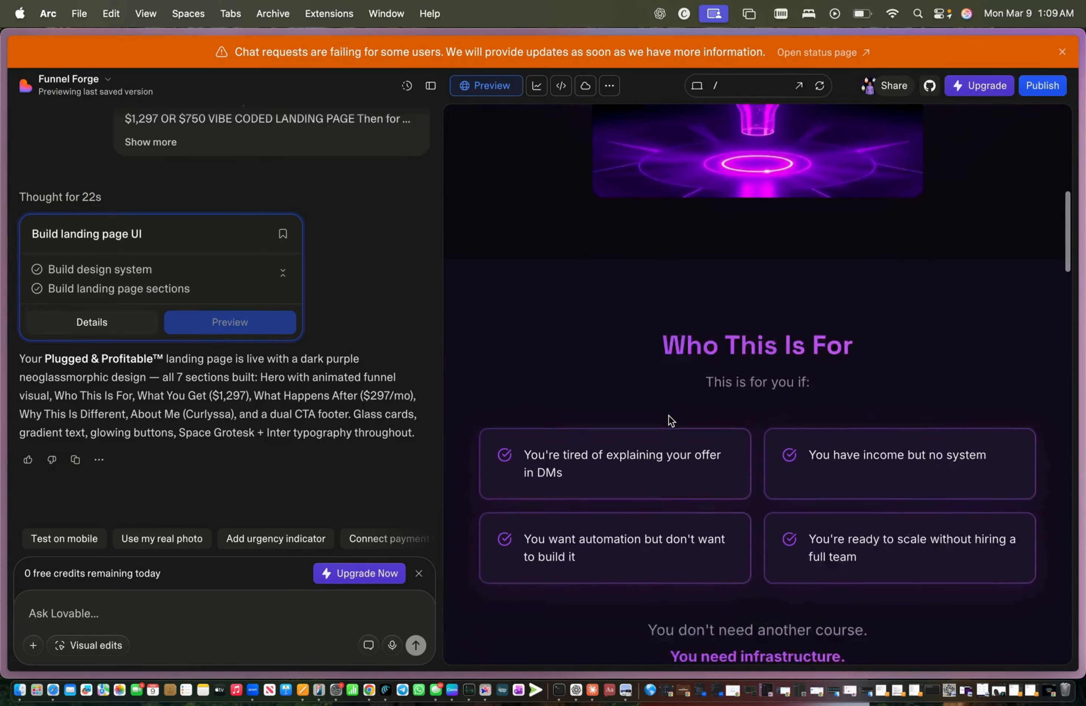
{"action": "scroll", "coordinate": [668, 415], "scroll_direction": "down", "scroll_amount": 15}
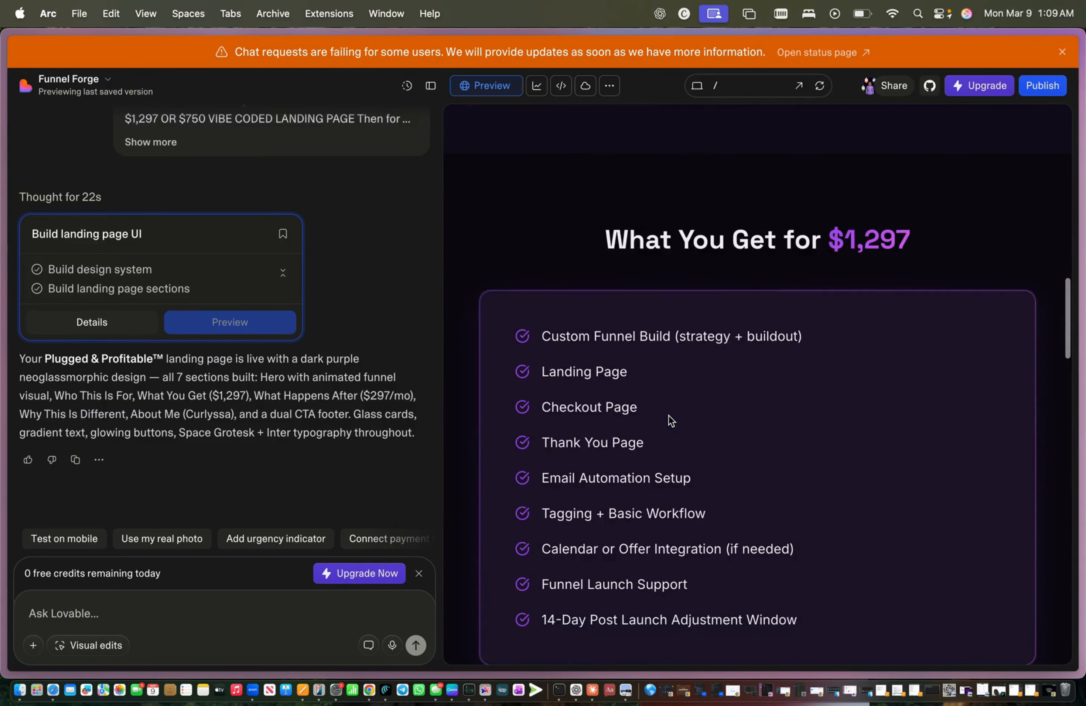
{"action": "scroll", "coordinate": [668, 415], "scroll_direction": "down", "scroll_amount": 11}
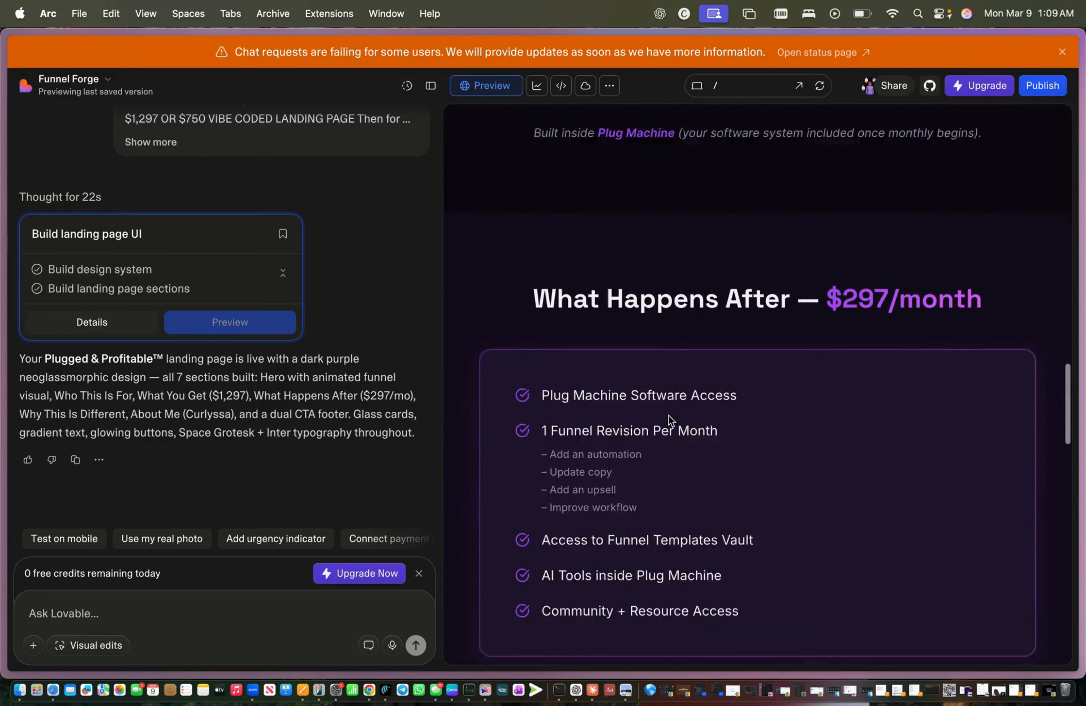
{"action": "scroll", "coordinate": [669, 415], "scroll_direction": "down", "scroll_amount": 7}
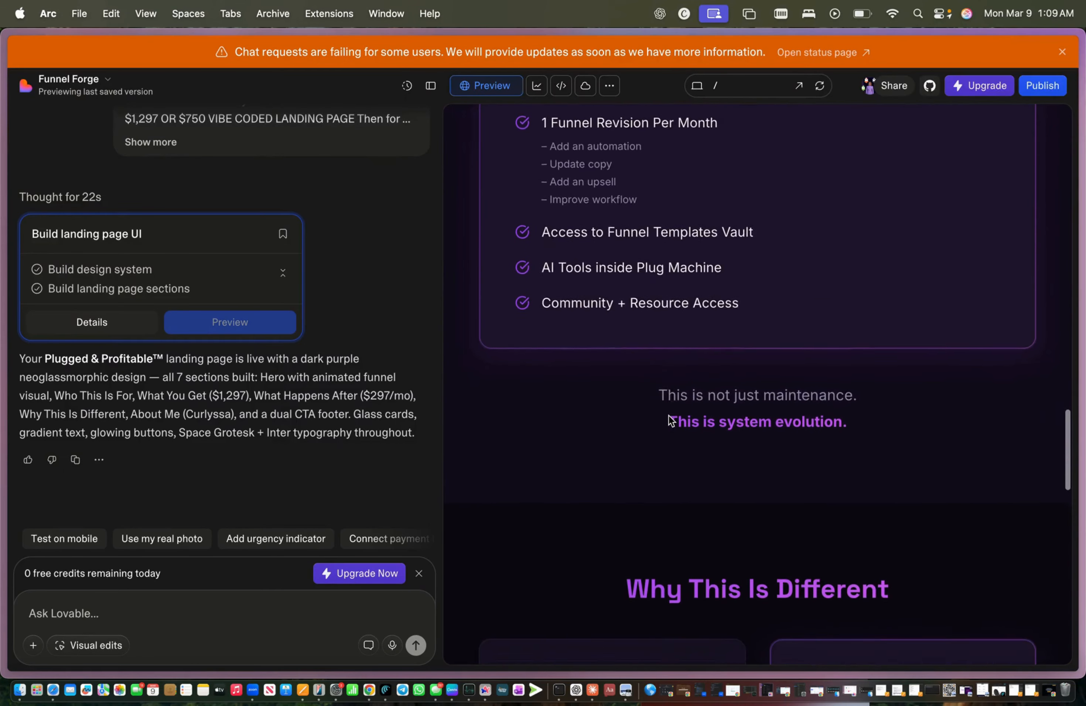
{"action": "scroll", "coordinate": [668, 415], "scroll_direction": "down", "scroll_amount": 14}
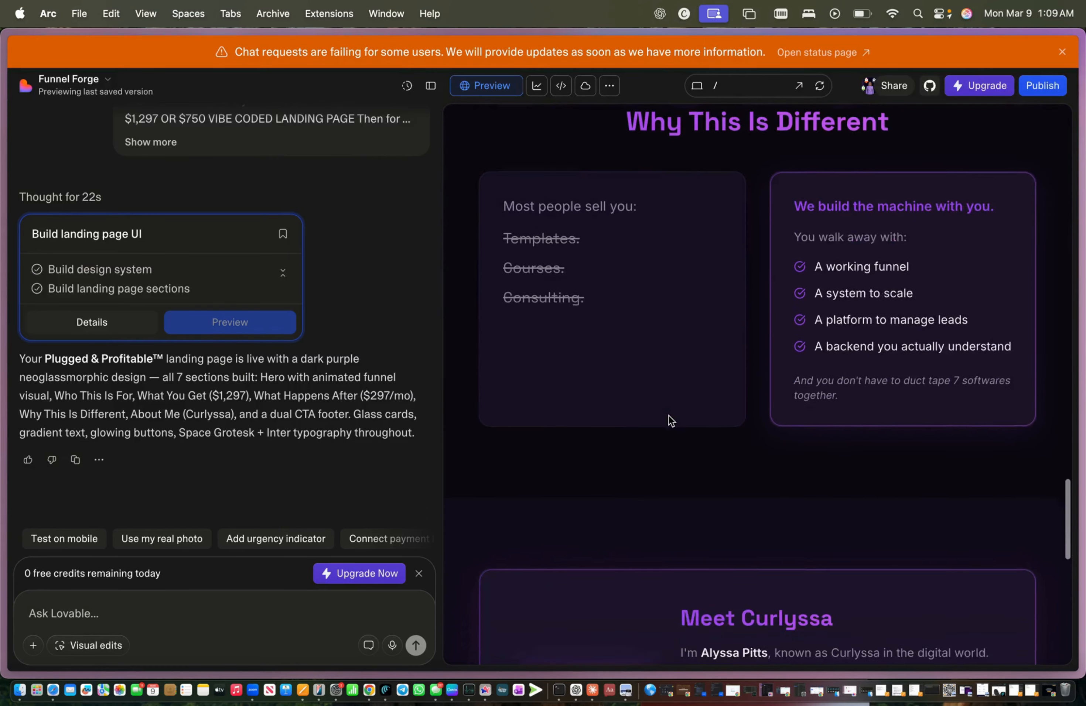
{"action": "scroll", "coordinate": [668, 415], "scroll_direction": "down", "scroll_amount": 4}
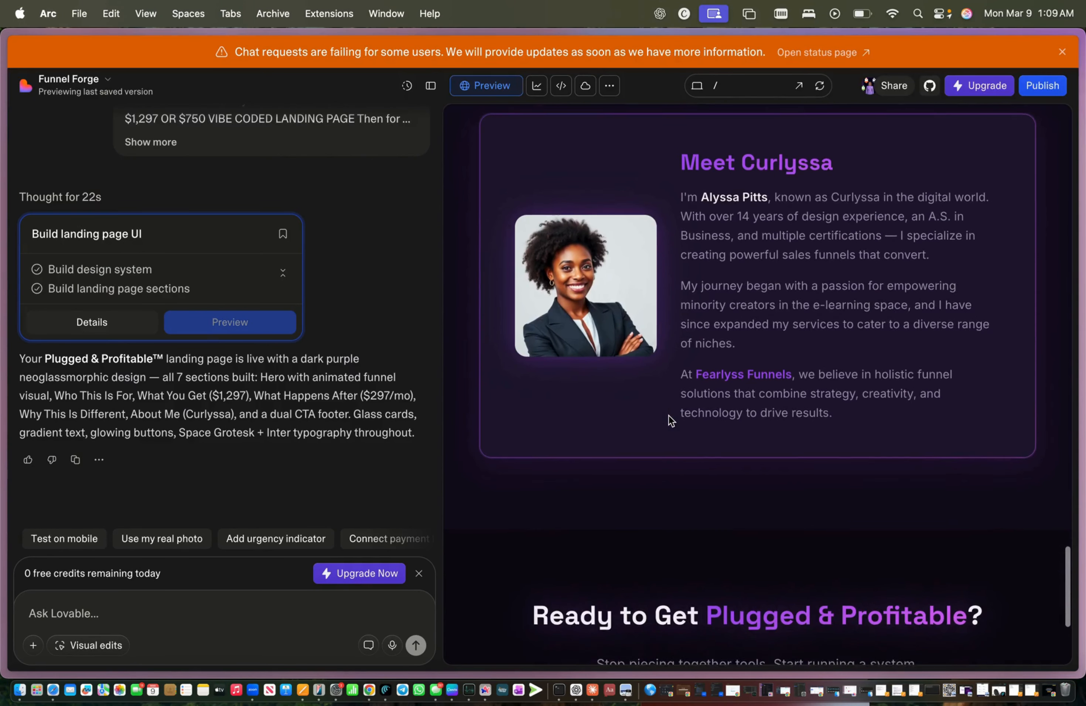
{"action": "scroll", "coordinate": [587, 266], "scroll_direction": "down", "scroll_amount": 3}
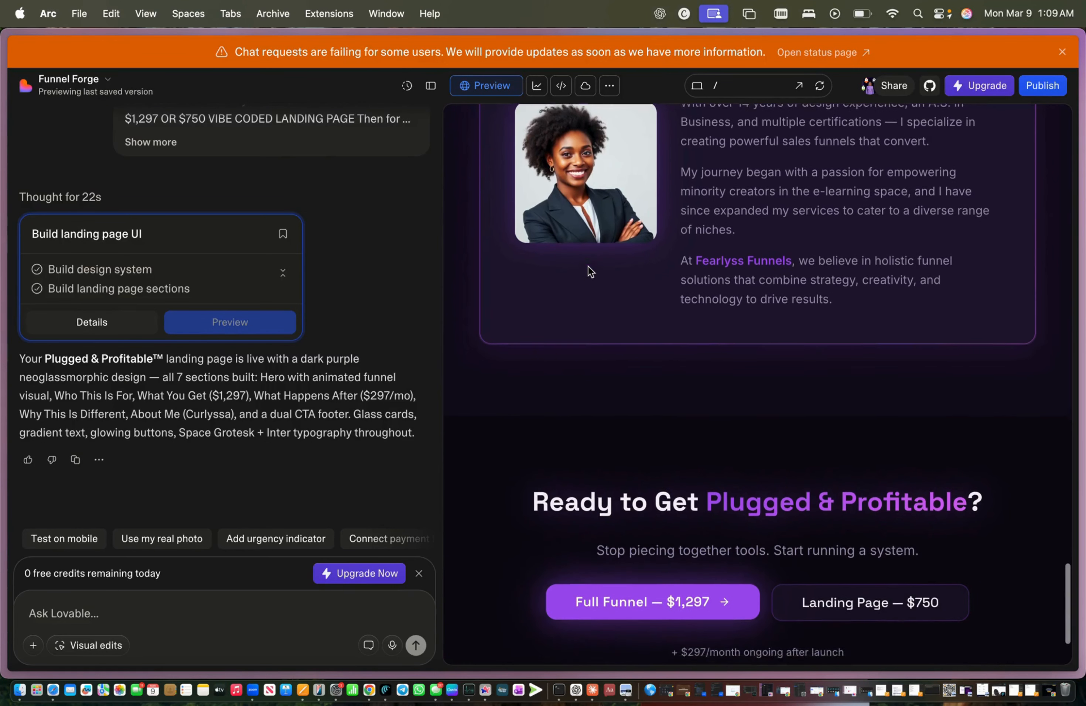
{"action": "scroll", "coordinate": [587, 265], "scroll_direction": "up", "scroll_amount": 20}
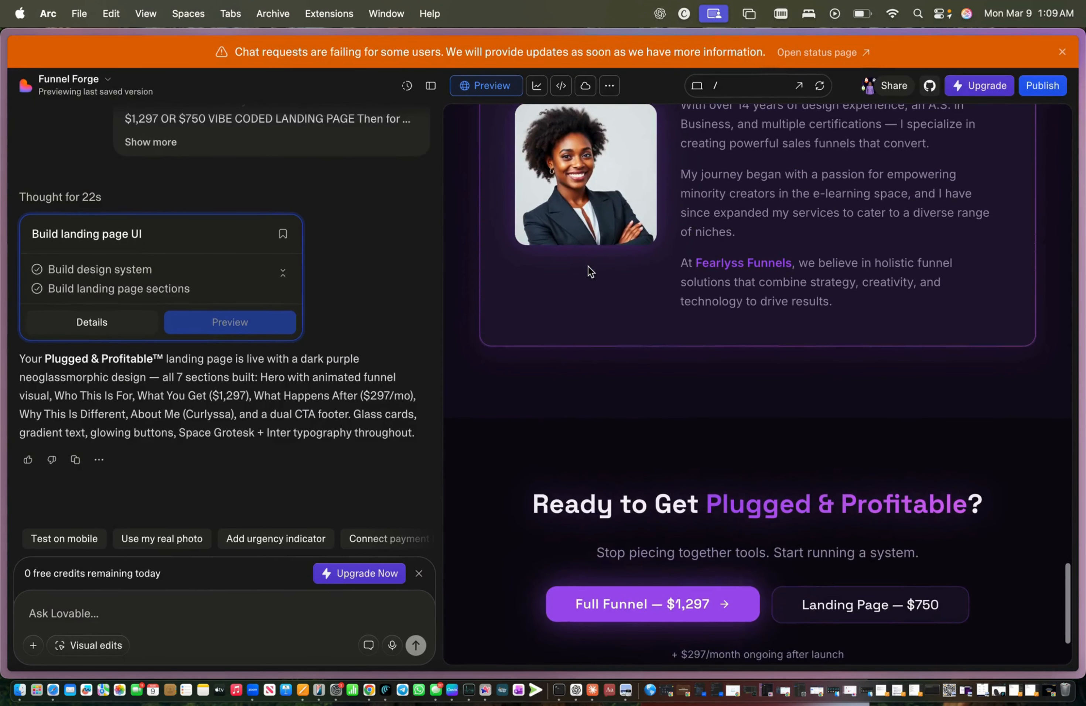
{"action": "scroll", "coordinate": [587, 266], "scroll_direction": "up", "scroll_amount": 10}
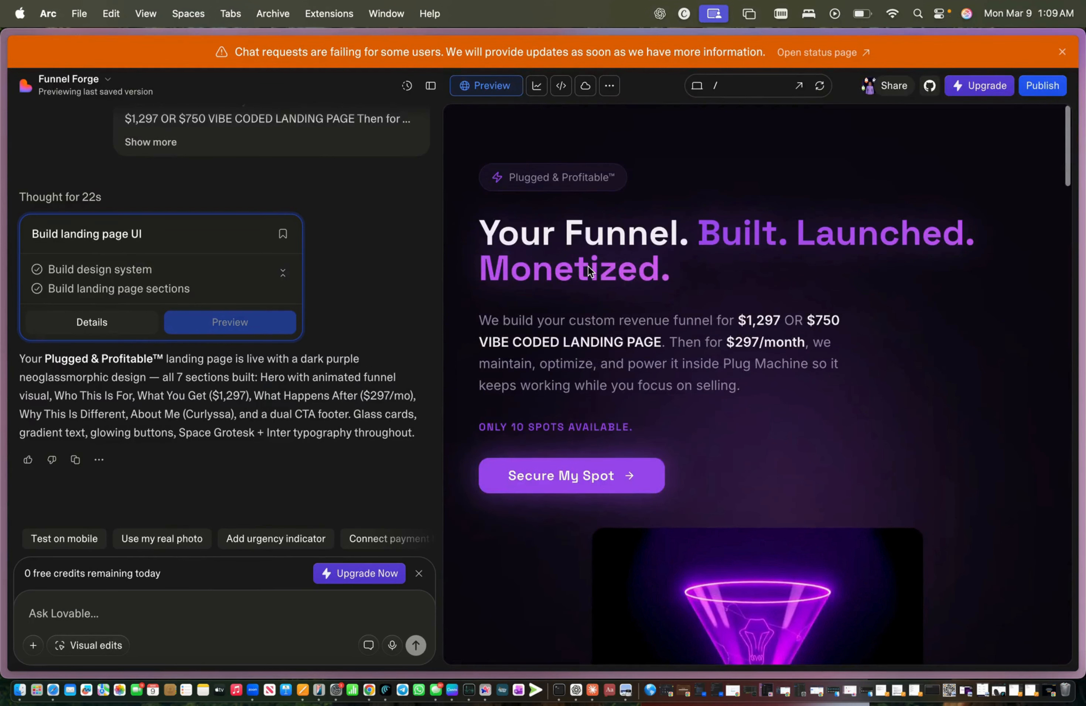
{"action": "left_click", "coordinate": [727, 86]}
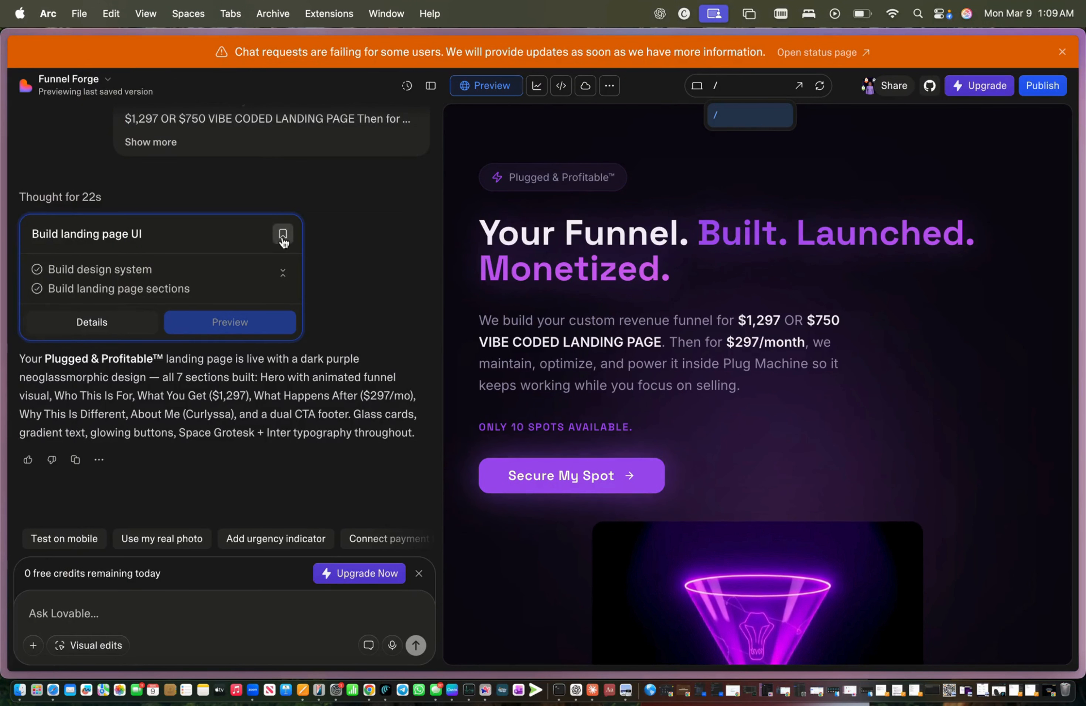
{"action": "scroll", "coordinate": [598, 439], "scroll_direction": "down", "scroll_amount": 3}
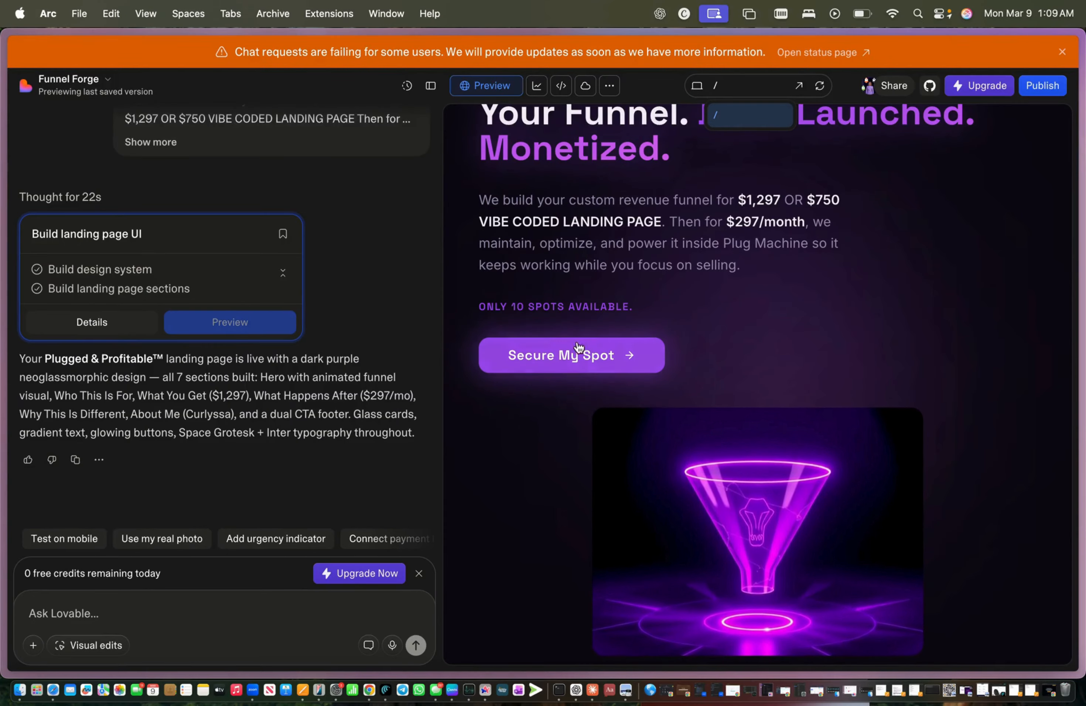
{"action": "scroll", "coordinate": [569, 374], "scroll_direction": "down", "scroll_amount": 4}
{"action": "scroll", "coordinate": [569, 374], "scroll_direction": "down", "scroll_amount": 20}
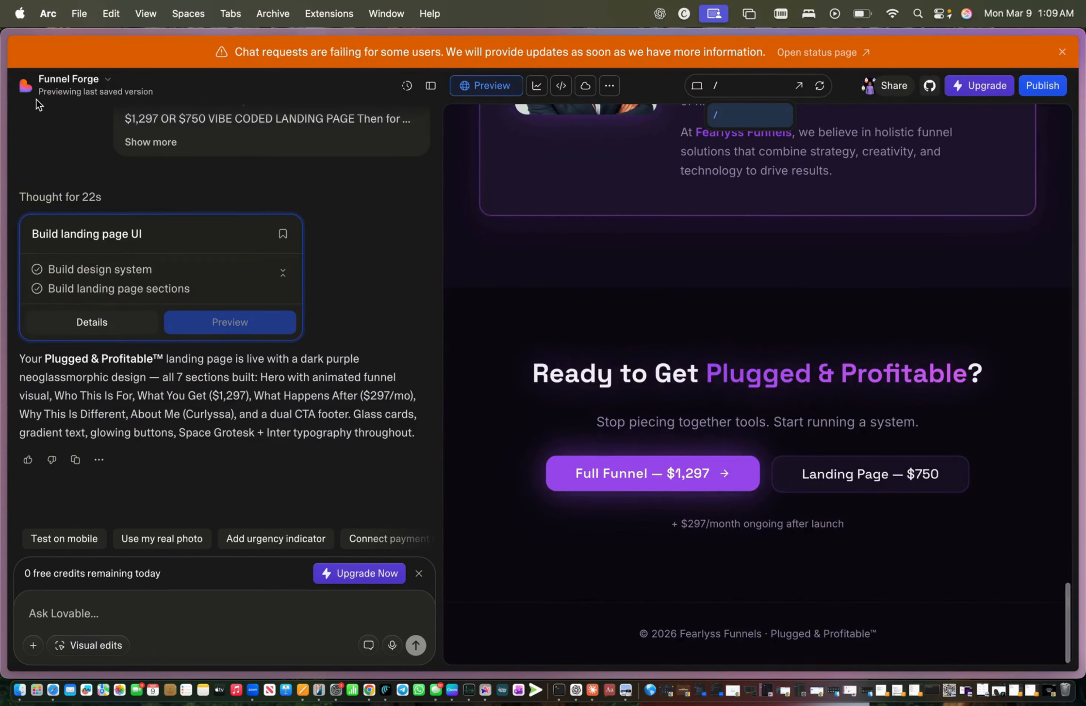
{"action": "scroll", "coordinate": [564, 300], "scroll_direction": "up", "scroll_amount": 7}
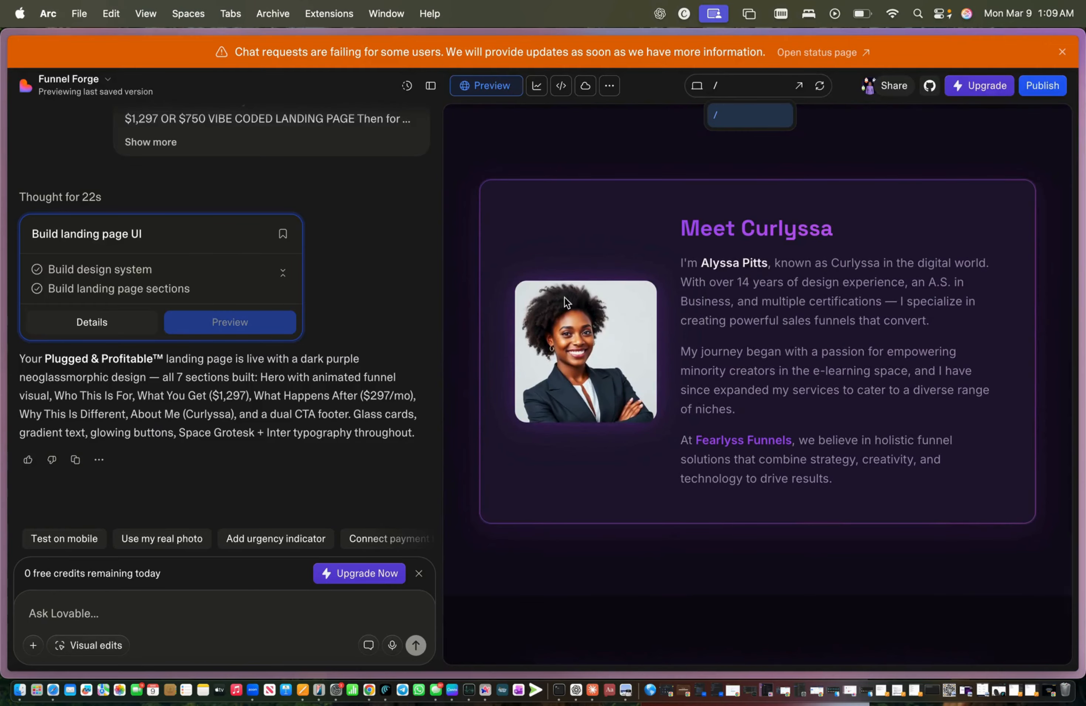
Step: Return to the dashboard from the Funnel Forge project menu and scroll to find Event Architect Pro
{"action": "left_click", "coordinate": [101, 78]}
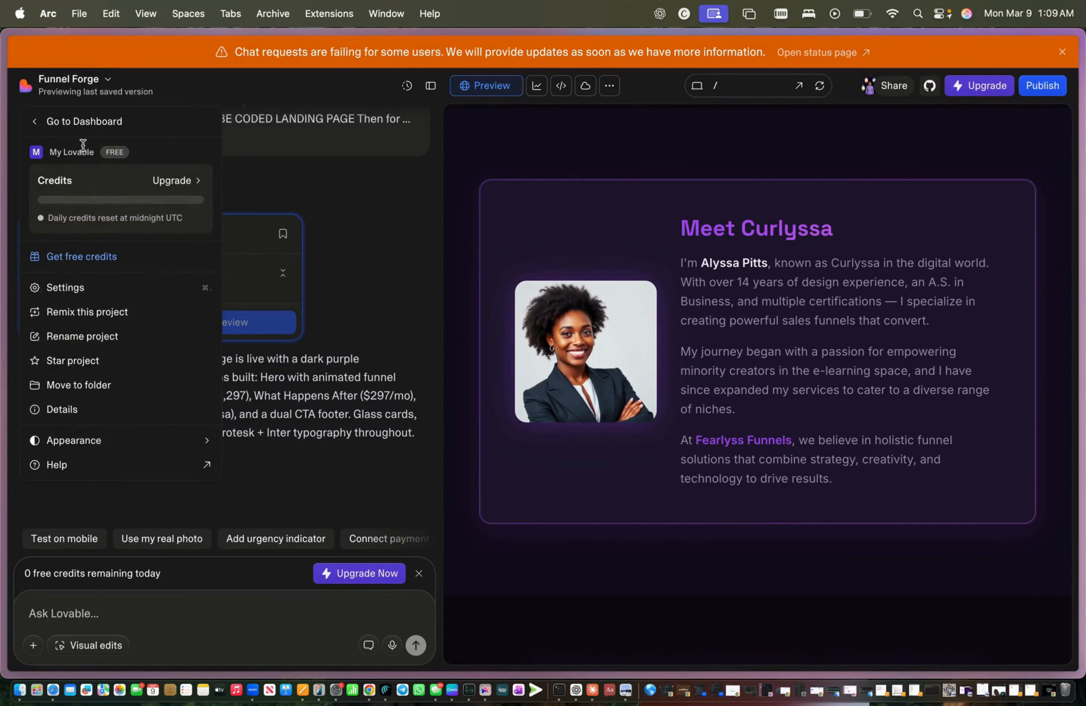
{"action": "left_click", "coordinate": [69, 122]}
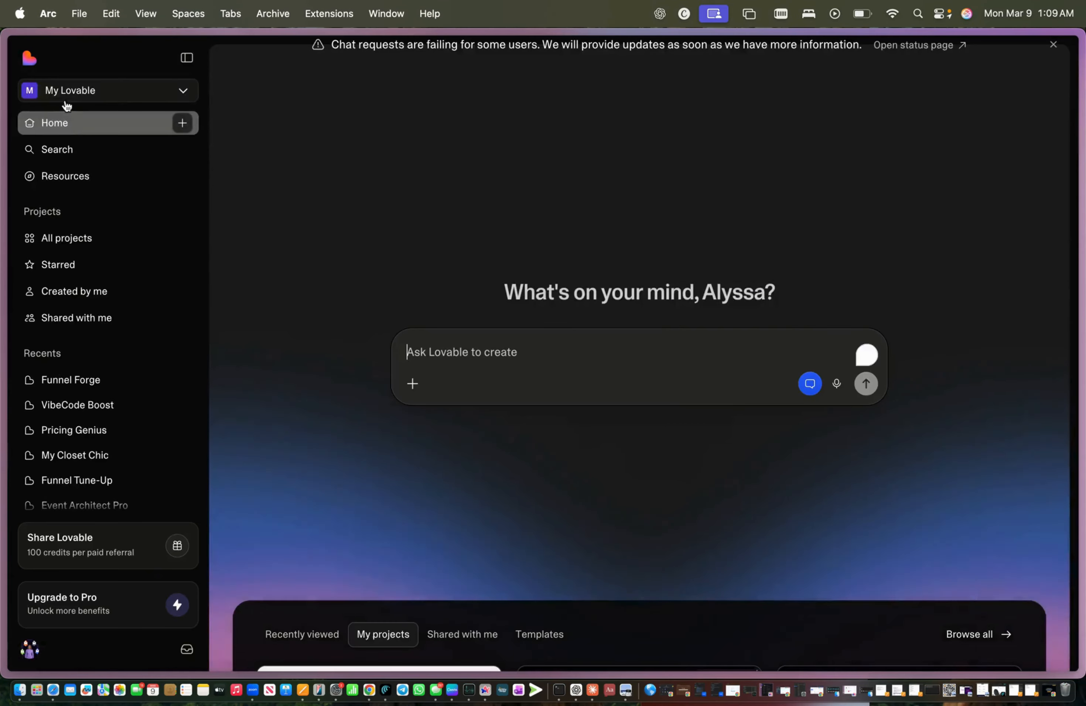
{"action": "scroll", "coordinate": [419, 430], "scroll_direction": "down", "scroll_amount": 15}
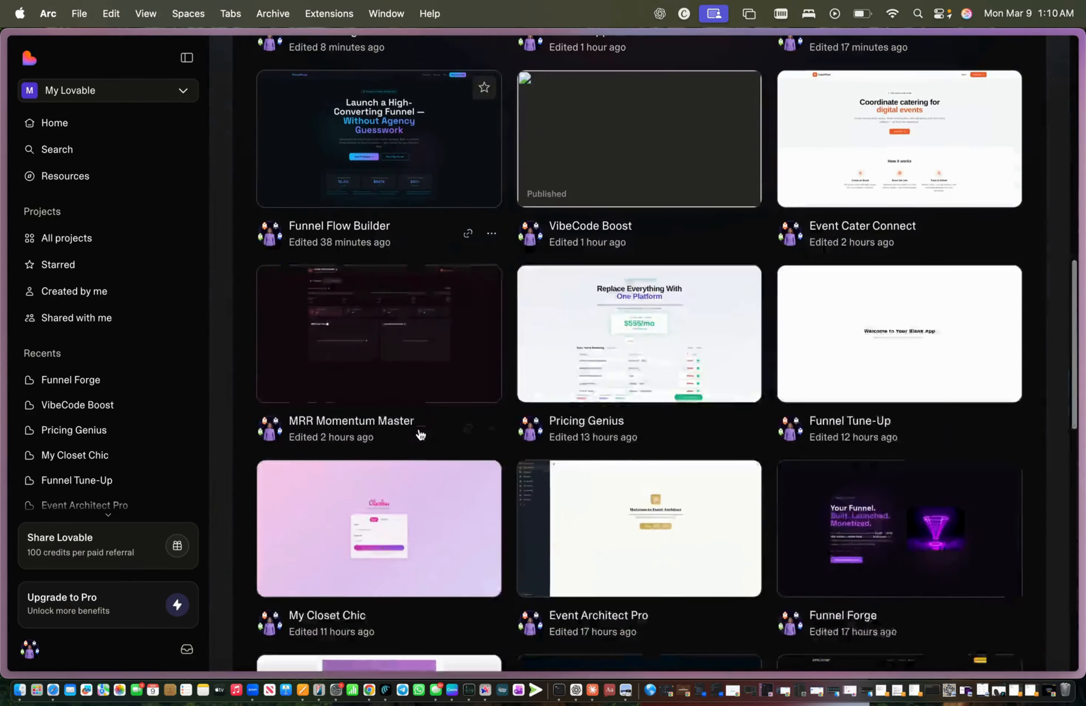
{"action": "scroll", "coordinate": [420, 434], "scroll_direction": "up", "scroll_amount": 2}
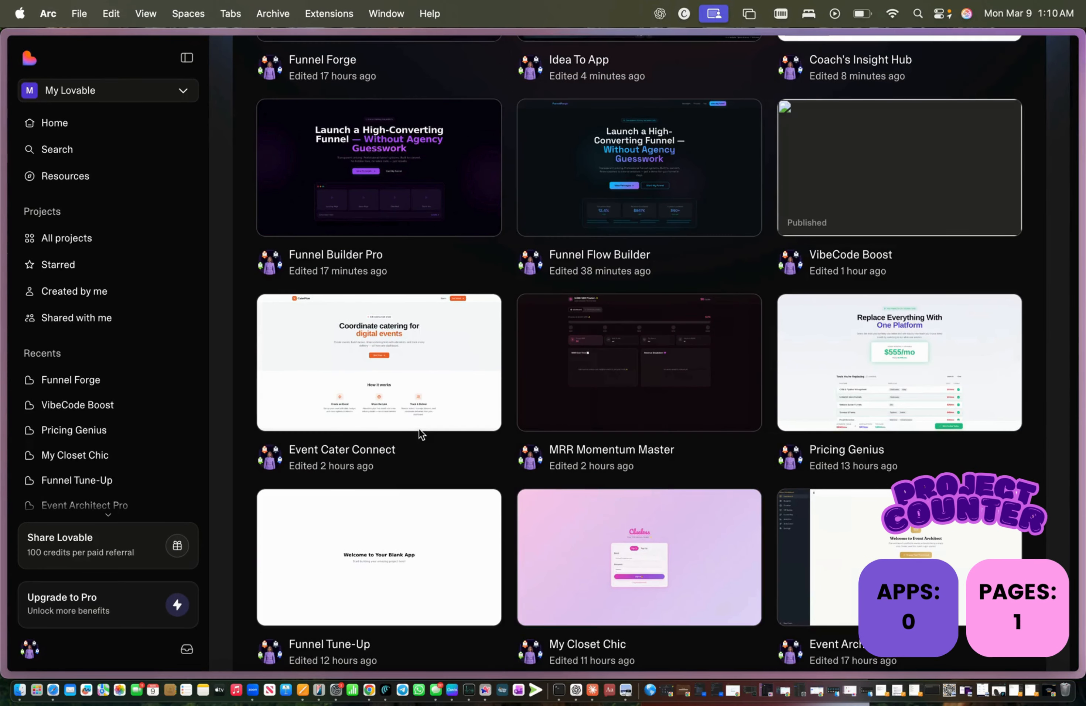
{"action": "scroll", "coordinate": [418, 428], "scroll_direction": "down", "scroll_amount": 8}
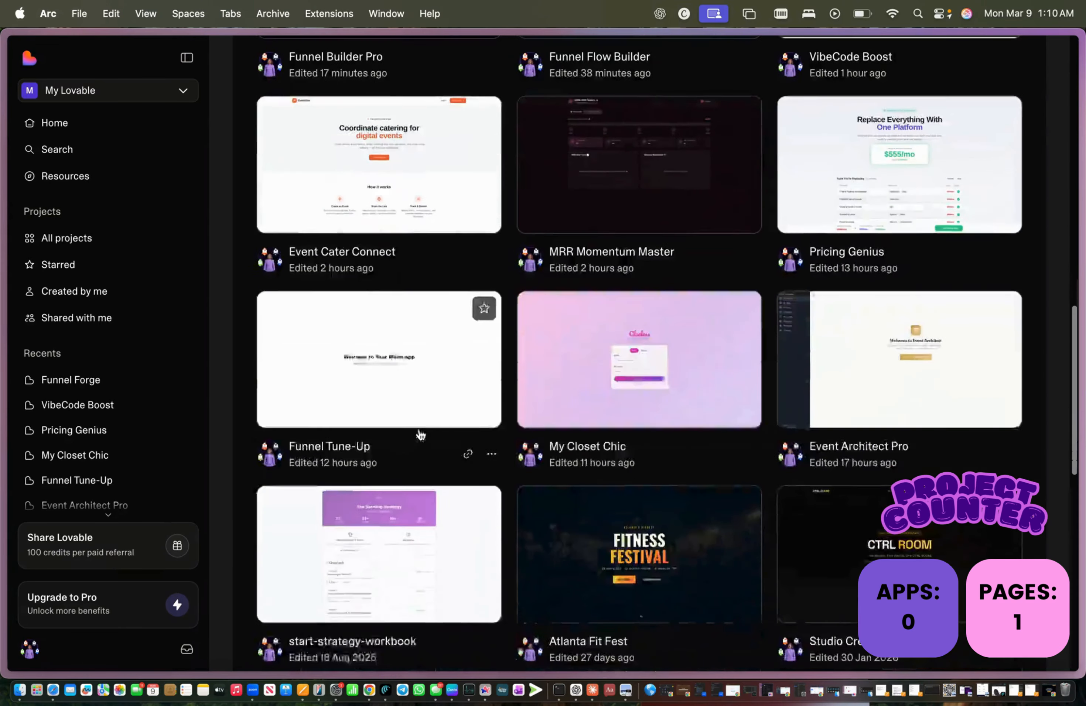
{"action": "scroll", "coordinate": [419, 435], "scroll_direction": "down", "scroll_amount": 3}
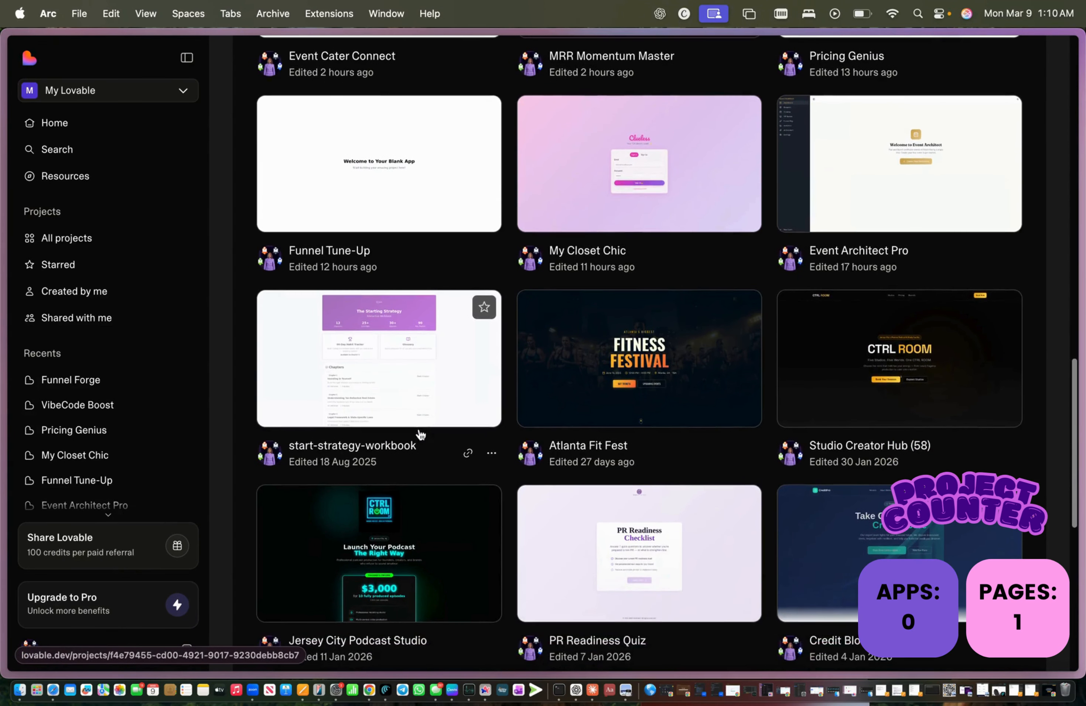
{"action": "scroll", "coordinate": [420, 435], "scroll_direction": "up", "scroll_amount": 1}
{"action": "scroll", "coordinate": [420, 434], "scroll_direction": "up", "scroll_amount": 2}
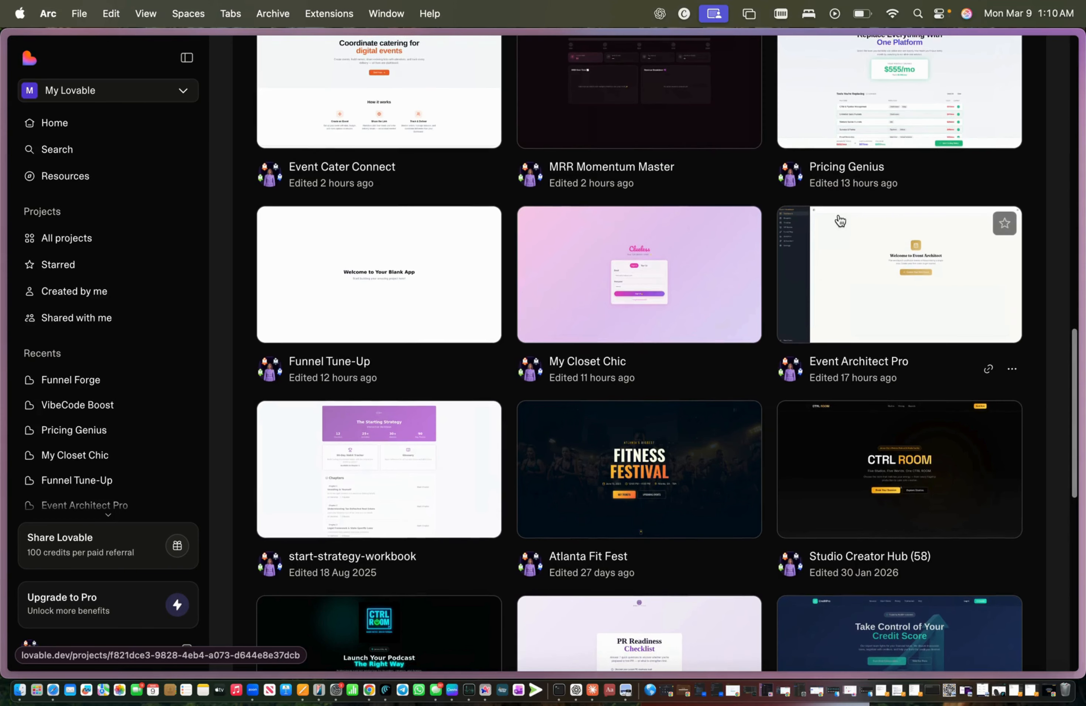
Step: Open the Event Architect Pro project and launch its app preview in a separate tab
{"action": "left_click", "coordinate": [834, 227]}
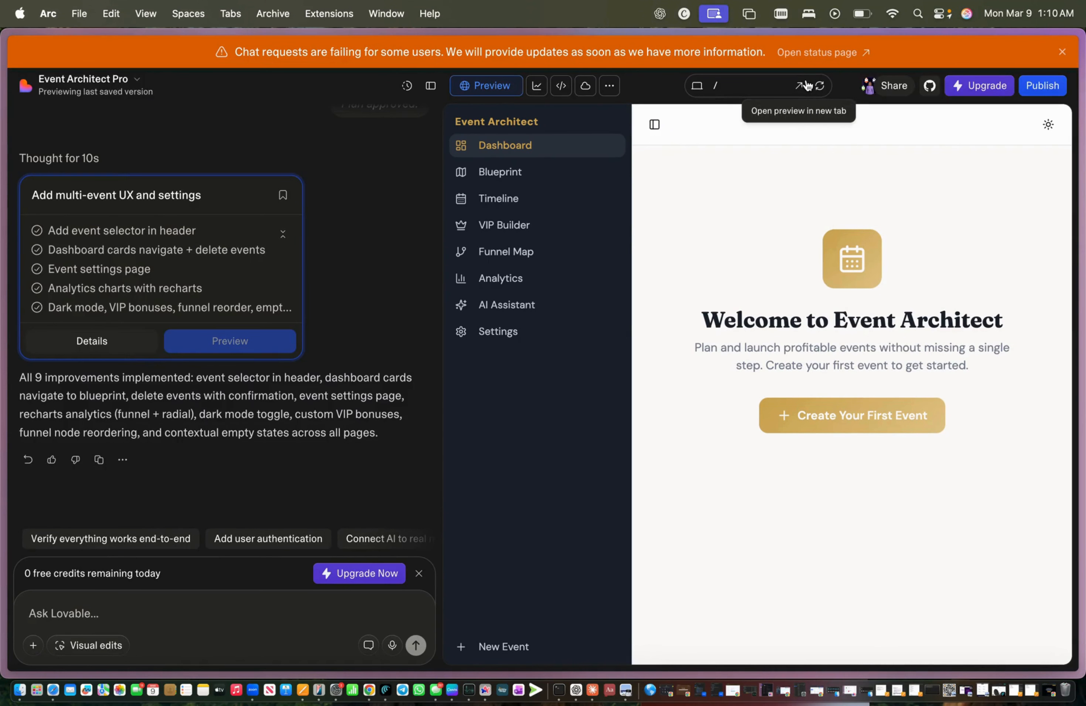
{"action": "left_click", "coordinate": [799, 88]}
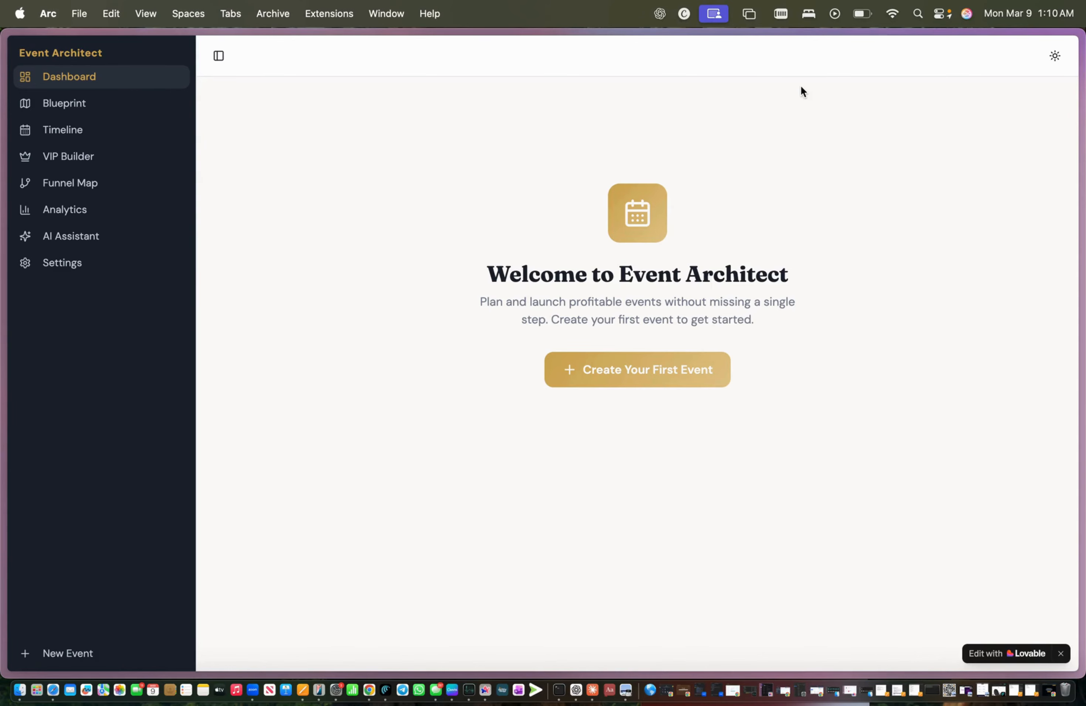
Step: Create a Webinar event 'Launch Party 101' dated 03/21/2026 from the first-event wizard
{"action": "left_click", "coordinate": [637, 369]}
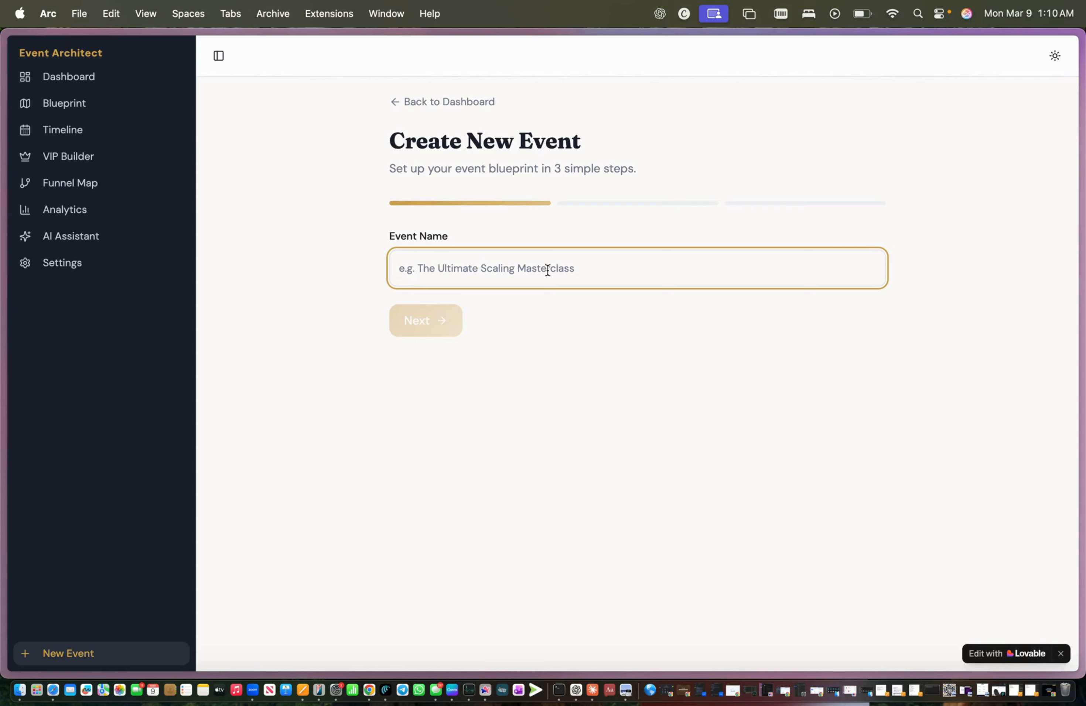
{"action": "type", "text": "Launch Party 101"}
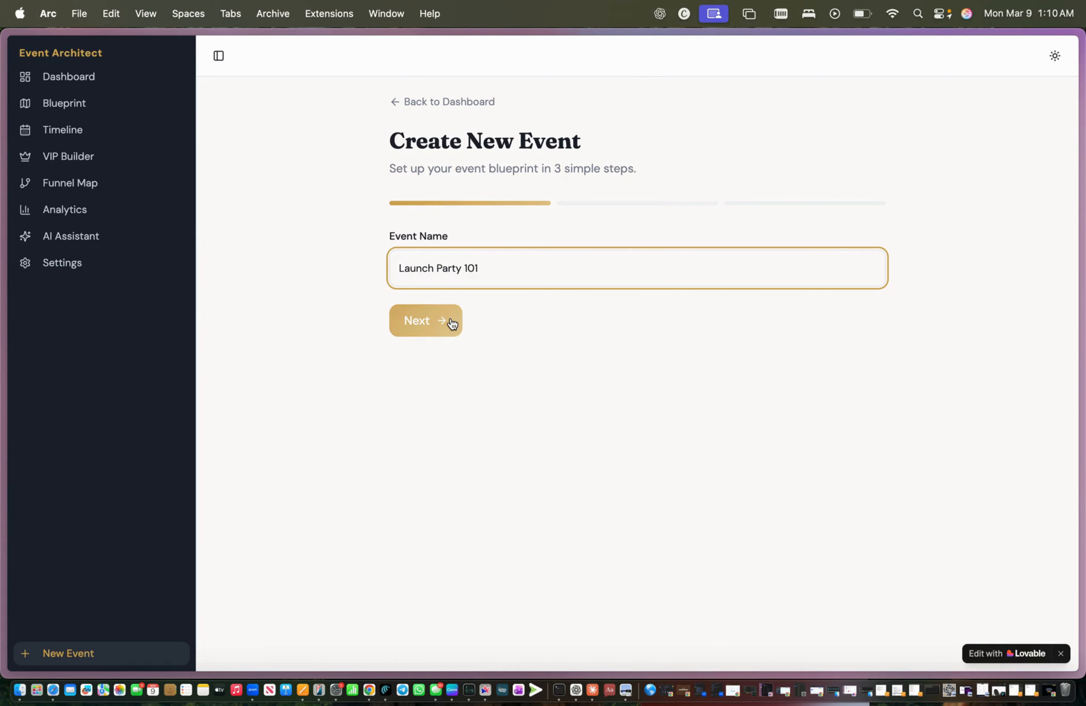
{"action": "left_click", "coordinate": [452, 323]}
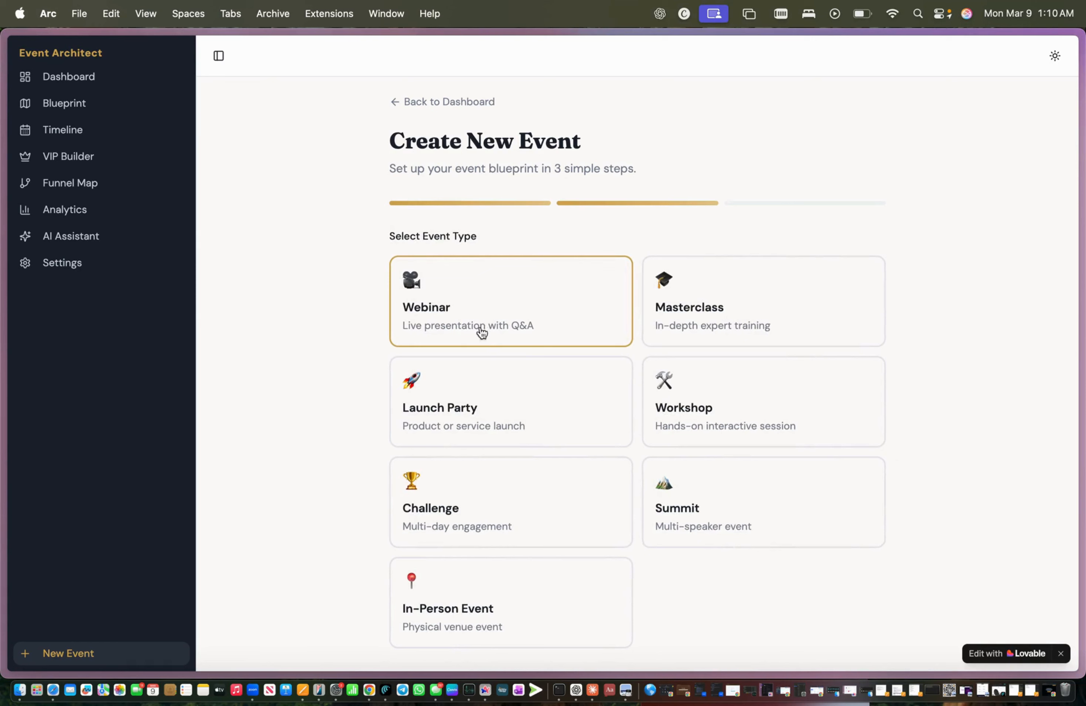
{"action": "left_click", "coordinate": [483, 379]}
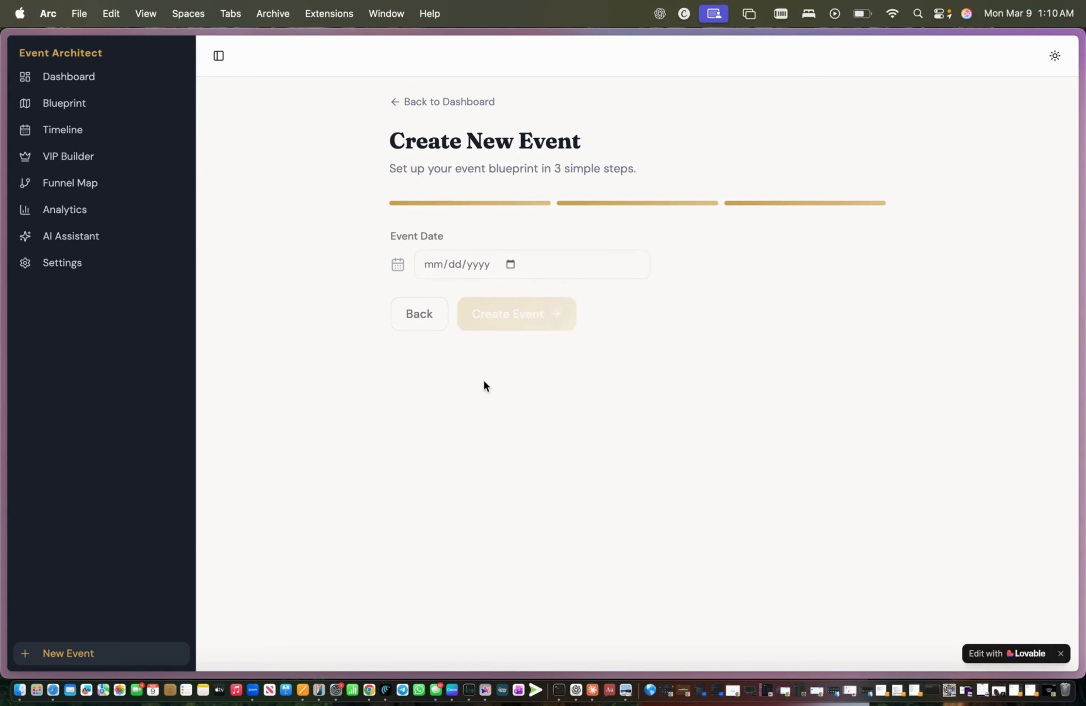
{"action": "left_click", "coordinate": [431, 323]}
{"action": "left_click", "coordinate": [472, 336]}
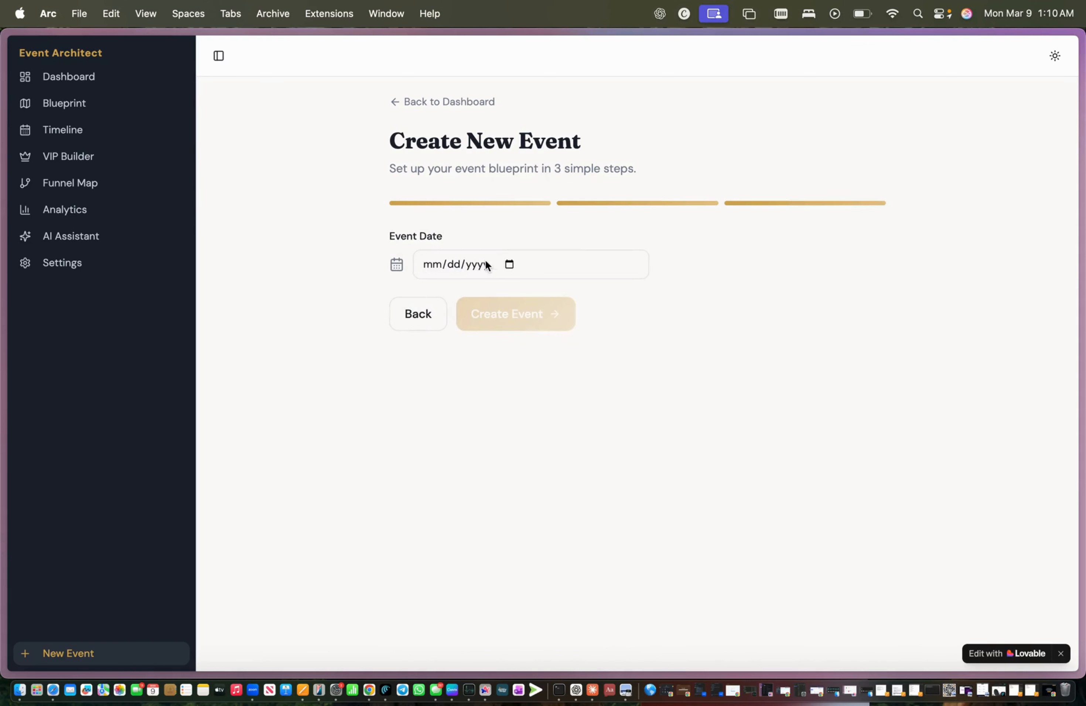
{"action": "left_click", "coordinate": [475, 269]}
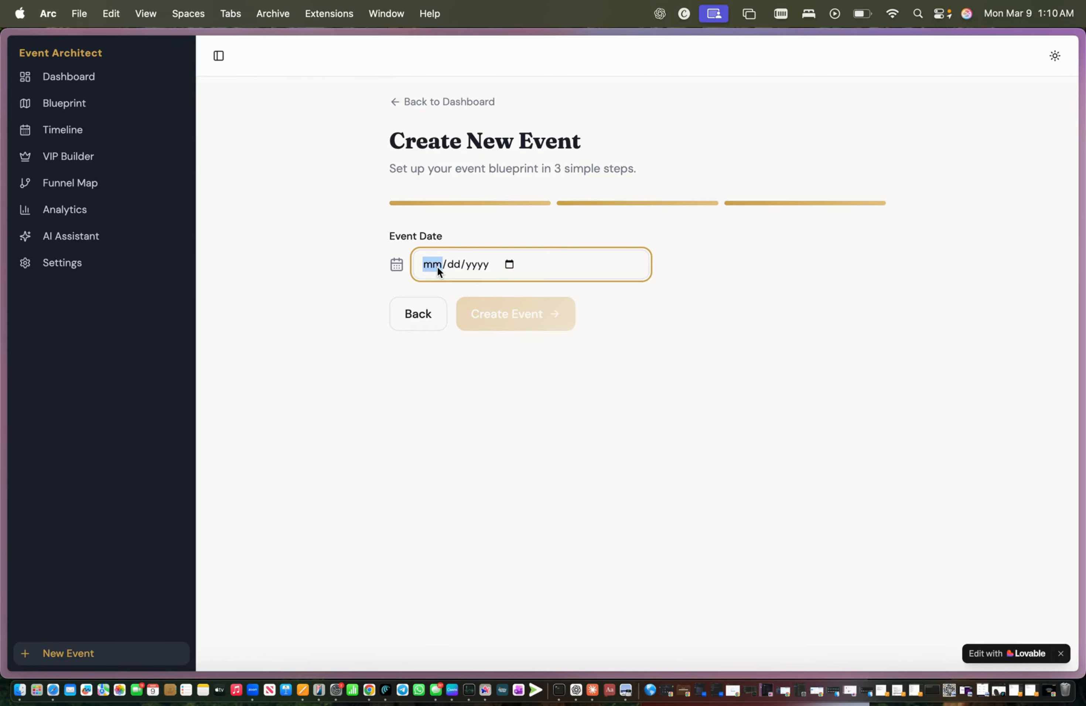
{"action": "type", "text": "03/2"}
{"action": "type", "text": "1/20"}
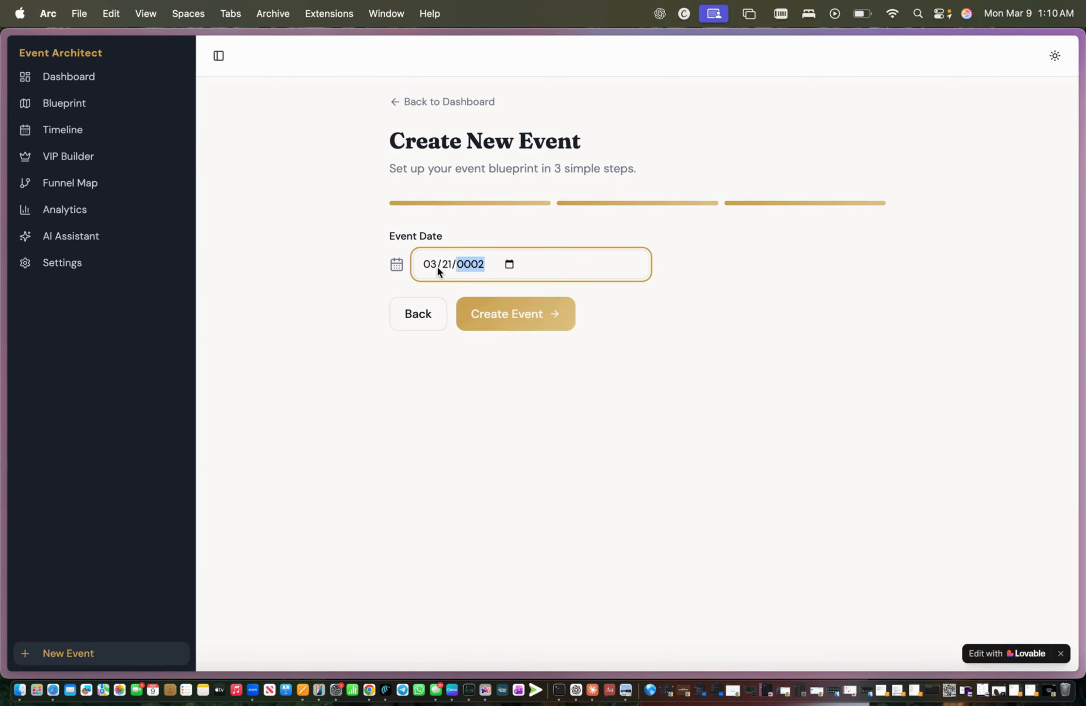
{"action": "type", "text": "26"}
{"action": "left_click", "coordinate": [513, 312]}
Step: Review the blueprint checklist and mark 'Define event name & hook' as done
{"action": "scroll", "coordinate": [520, 365], "scroll_direction": "down", "scroll_amount": 1}
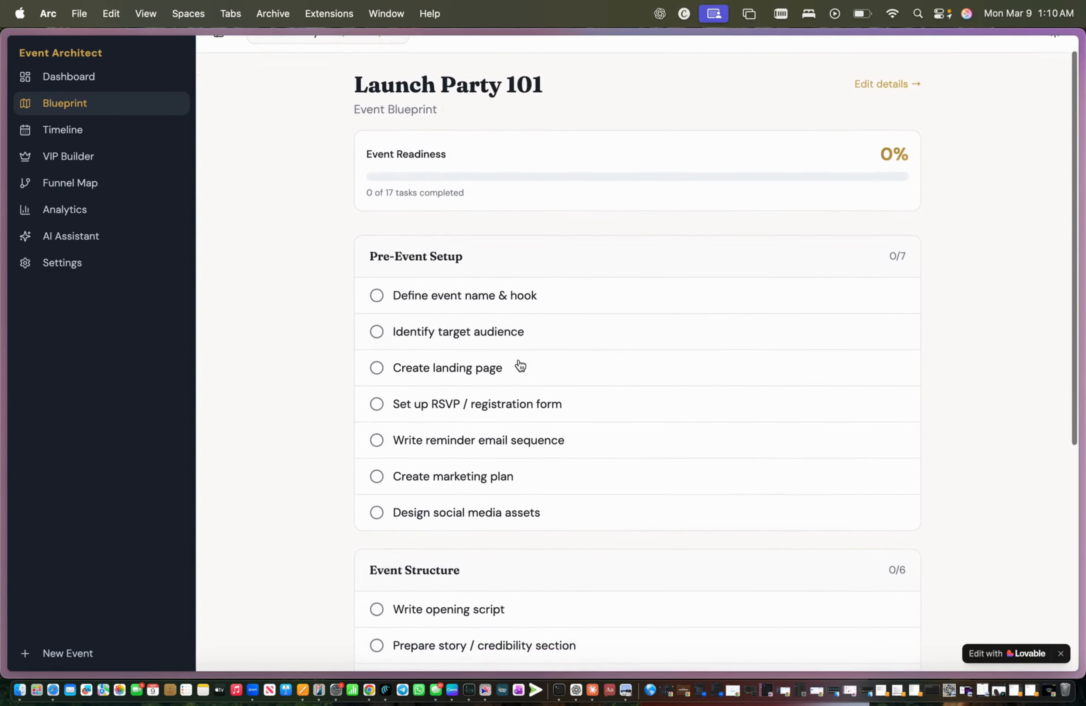
{"action": "scroll", "coordinate": [518, 365], "scroll_direction": "down", "scroll_amount": 2}
{"action": "scroll", "coordinate": [516, 364], "scroll_direction": "up", "scroll_amount": 3}
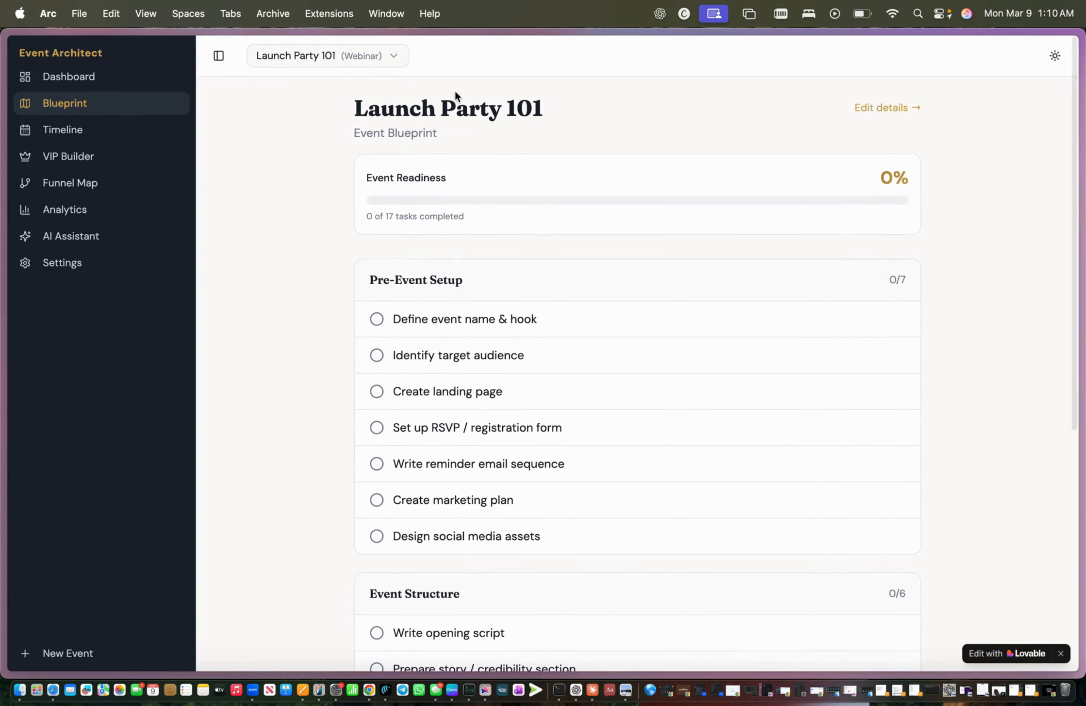
{"action": "scroll", "coordinate": [462, 232], "scroll_direction": "down", "scroll_amount": 2}
{"action": "left_click", "coordinate": [436, 236]}
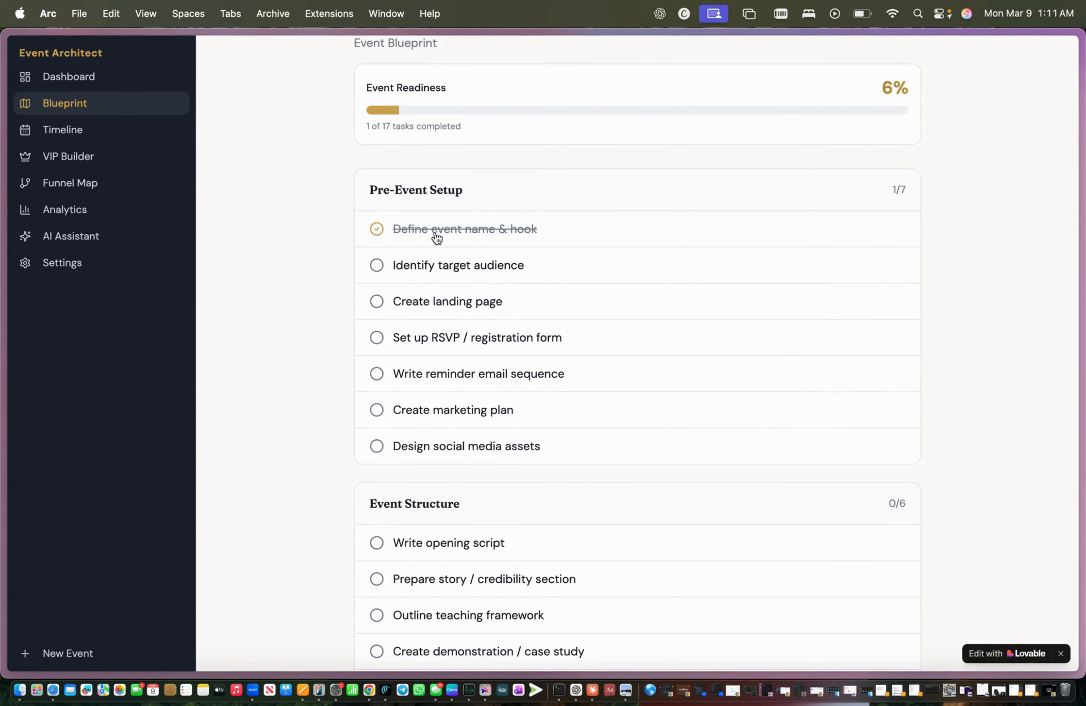
{"action": "scroll", "coordinate": [438, 280], "scroll_direction": "down", "scroll_amount": 6}
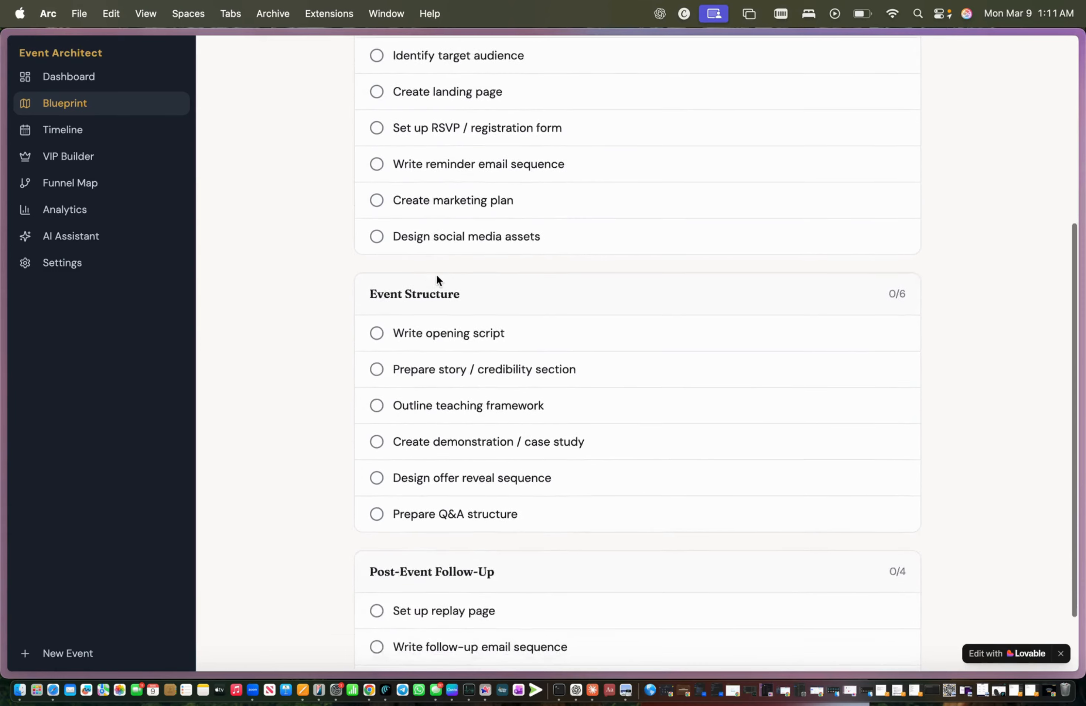
{"action": "scroll", "coordinate": [448, 288], "scroll_direction": "up", "scroll_amount": 8}
Step: Check the event details, scroll through the full timeline, and bring up the VIP Builder
{"action": "left_click", "coordinate": [878, 107]}
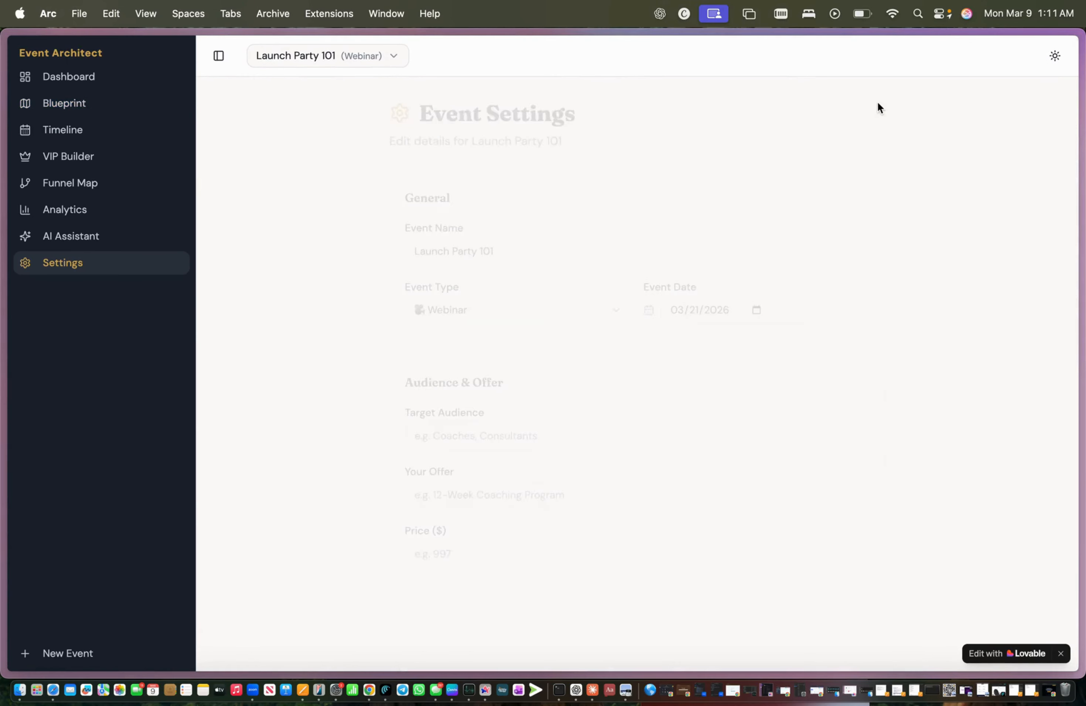
{"action": "left_click", "coordinate": [104, 106]}
{"action": "left_click", "coordinate": [164, 133]}
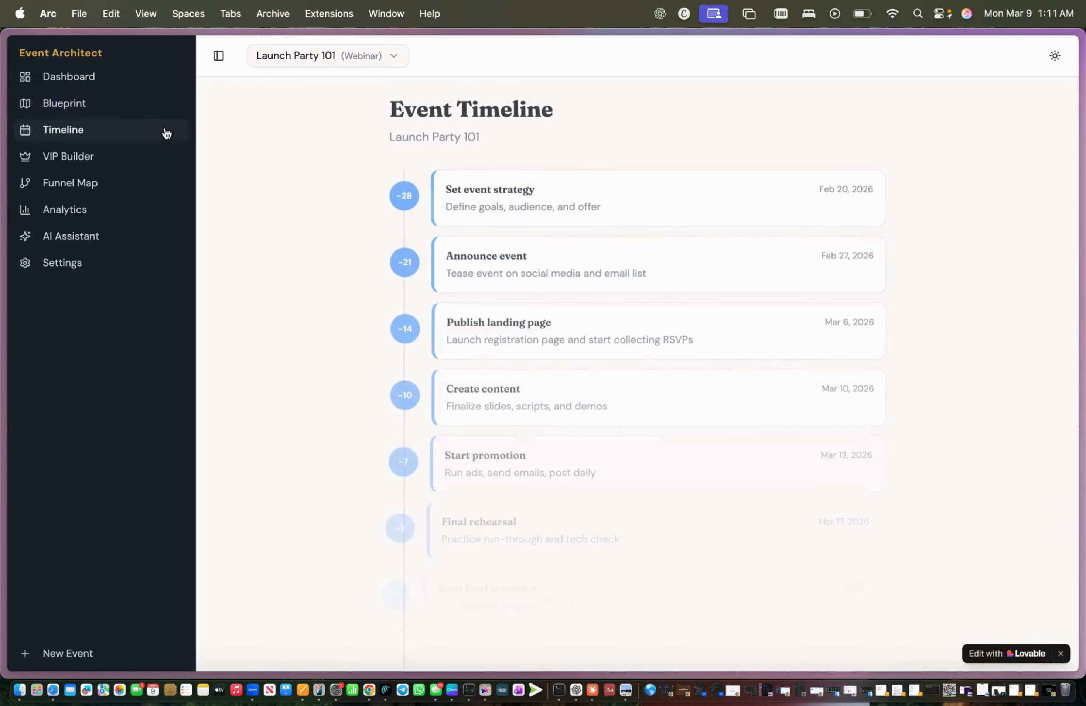
{"action": "scroll", "coordinate": [501, 282], "scroll_direction": "down", "scroll_amount": 4}
{"action": "scroll", "coordinate": [500, 278], "scroll_direction": "down", "scroll_amount": 2}
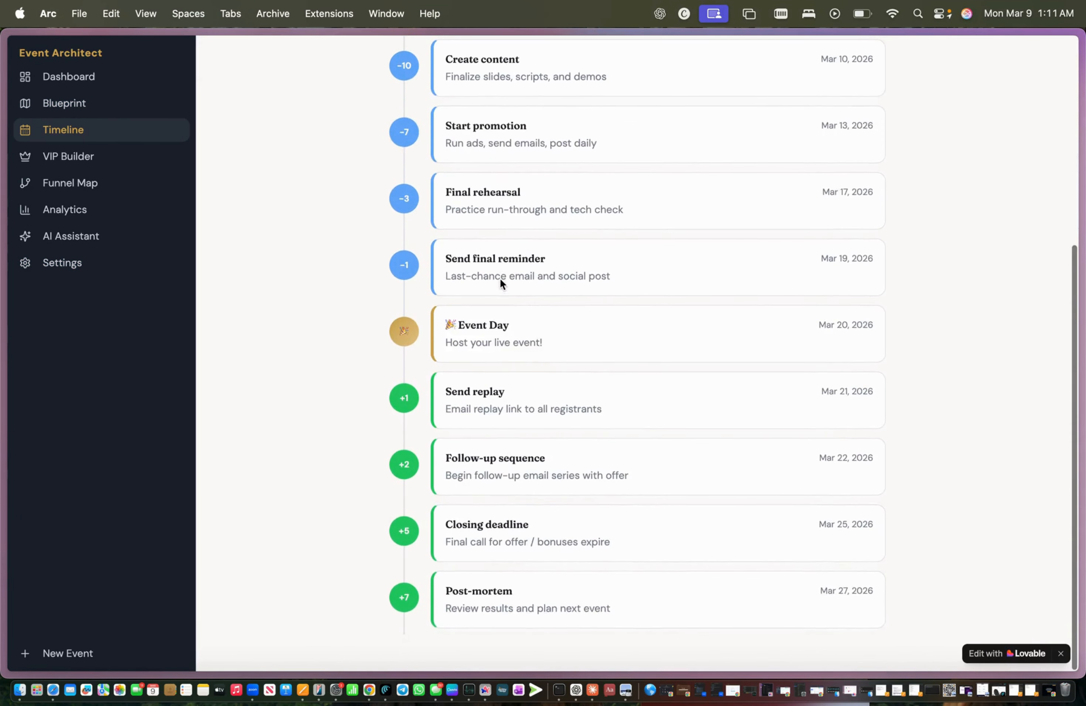
{"action": "scroll", "coordinate": [500, 278], "scroll_direction": "up", "scroll_amount": 6}
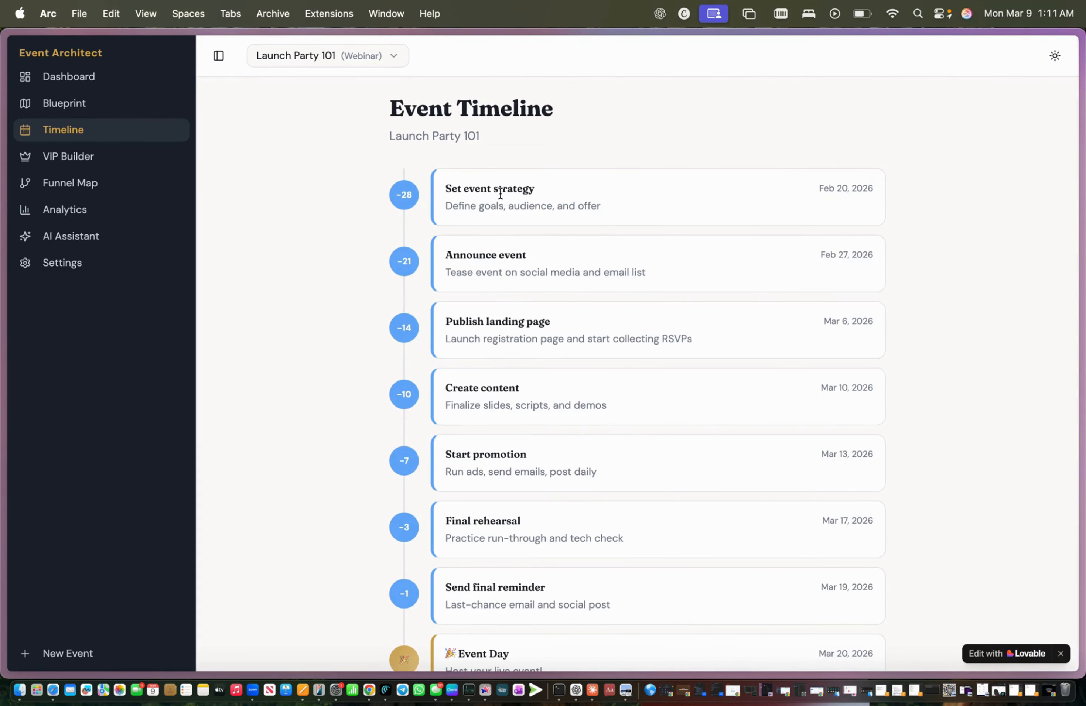
{"action": "left_click_drag", "start_coordinate": [787, 182], "coordinate": [850, 380]}
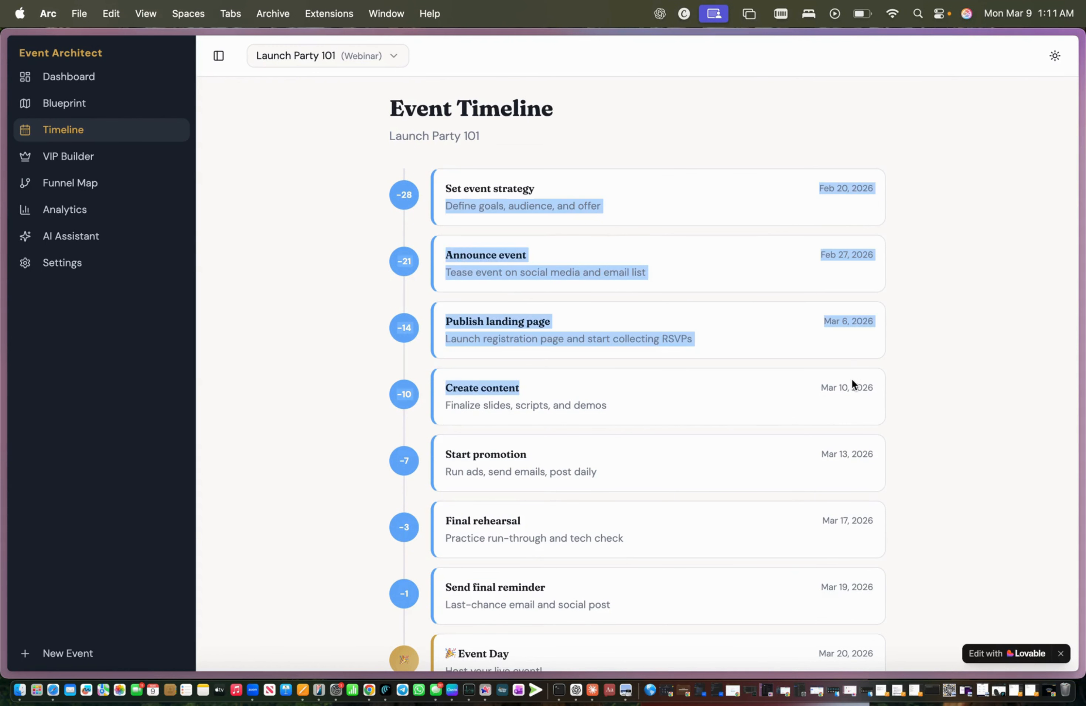
{"action": "scroll", "coordinate": [846, 377], "scroll_direction": "down", "scroll_amount": 7}
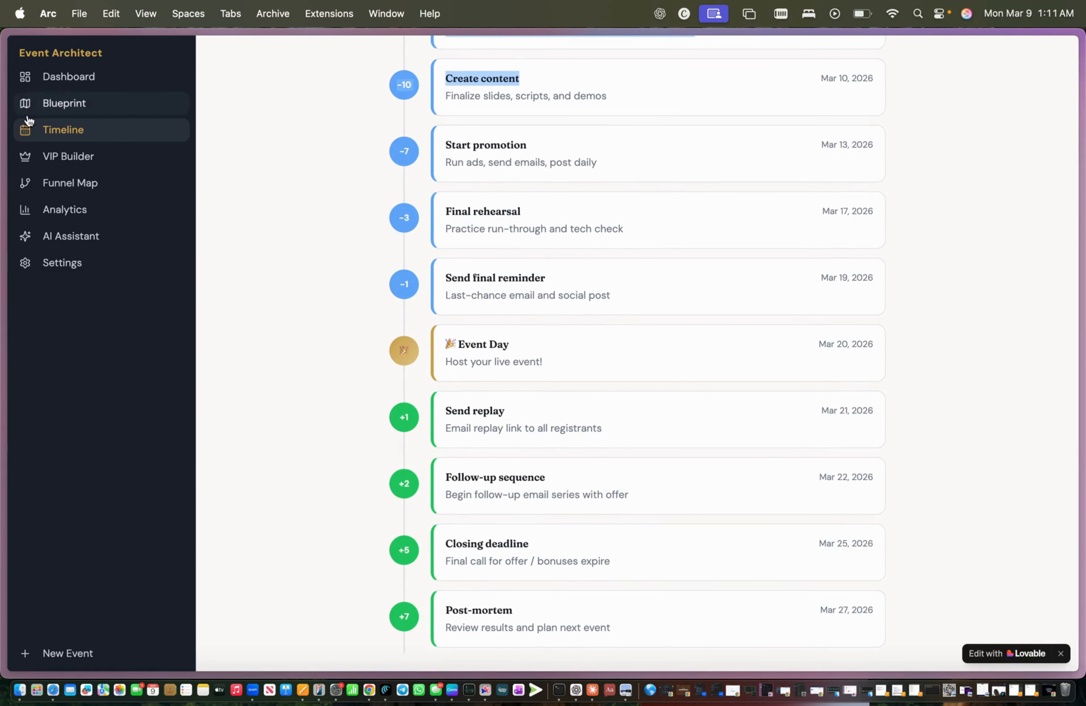
{"action": "left_click", "coordinate": [48, 161]}
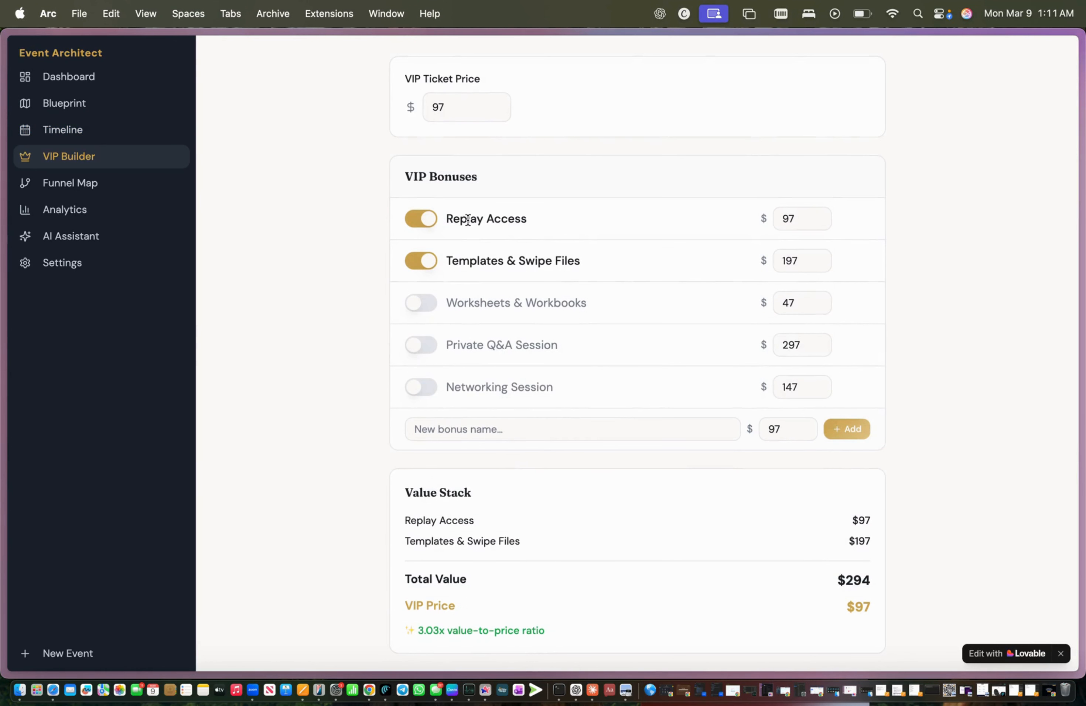
Step: Turn on the Worksheets & Workbooks, Private Q&A Session and Networking Session VIP bonuses
{"action": "left_click", "coordinate": [426, 311]}
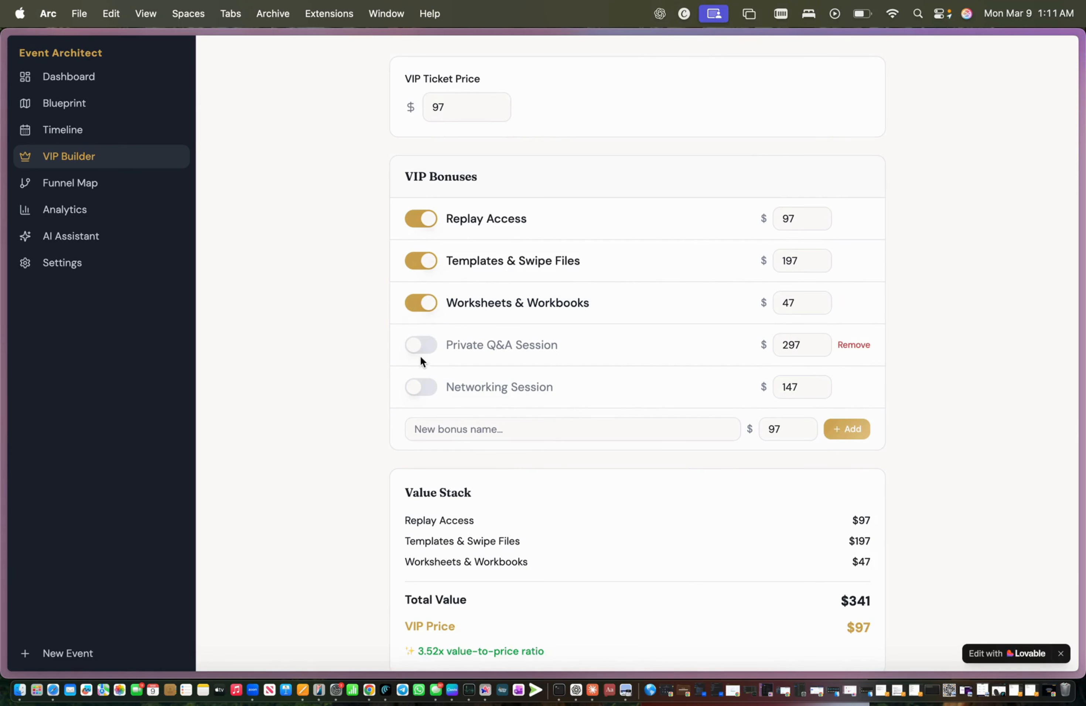
{"action": "left_click", "coordinate": [420, 355]}
{"action": "left_click", "coordinate": [419, 392]}
{"action": "scroll", "coordinate": [417, 392], "scroll_direction": "down", "scroll_amount": 3}
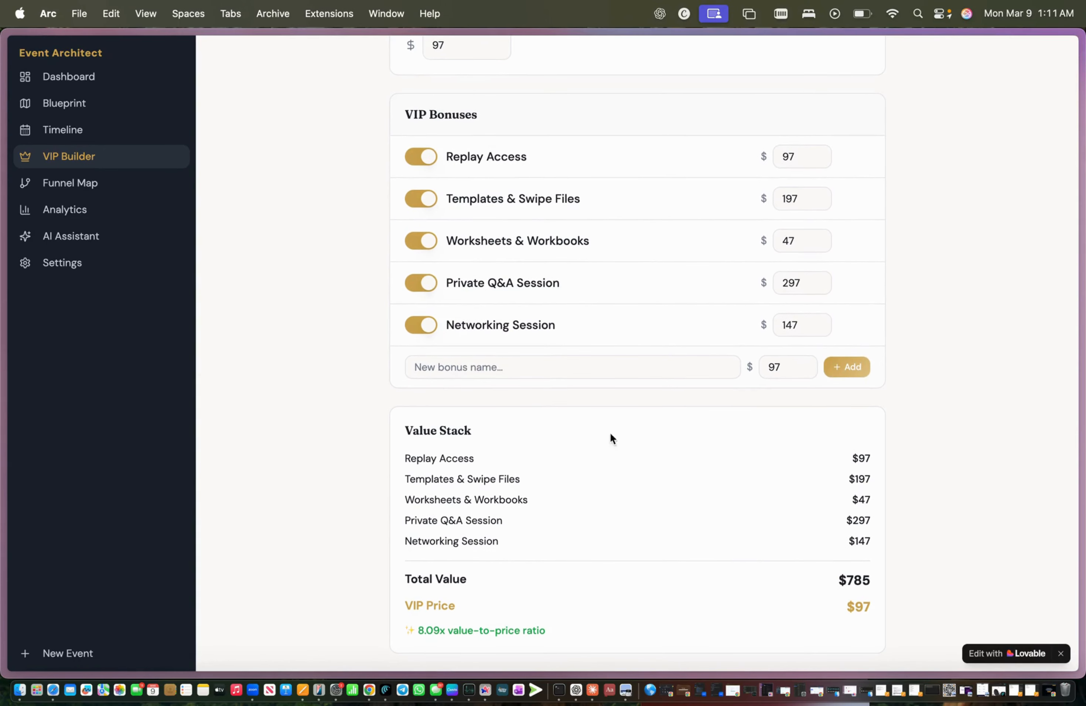
{"action": "left_click_drag", "start_coordinate": [610, 438], "coordinate": [742, 639]}
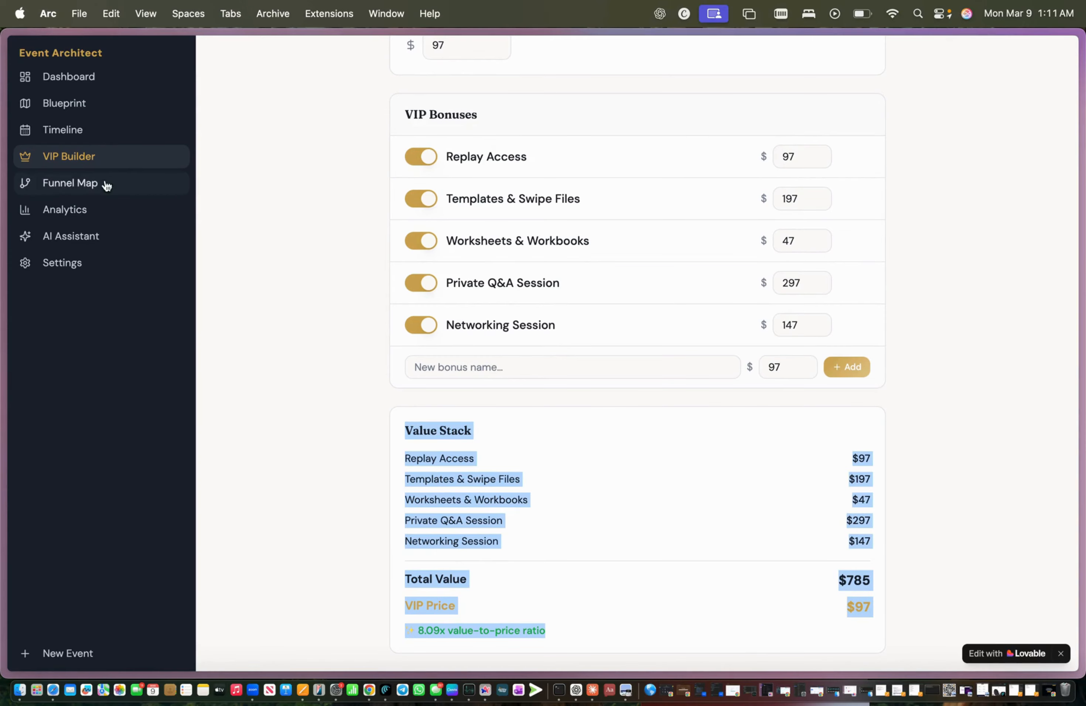
Step: In the Funnel Map, move Traffic Sources below Registration Page, then view Analytics
{"action": "left_click", "coordinate": [91, 182]}
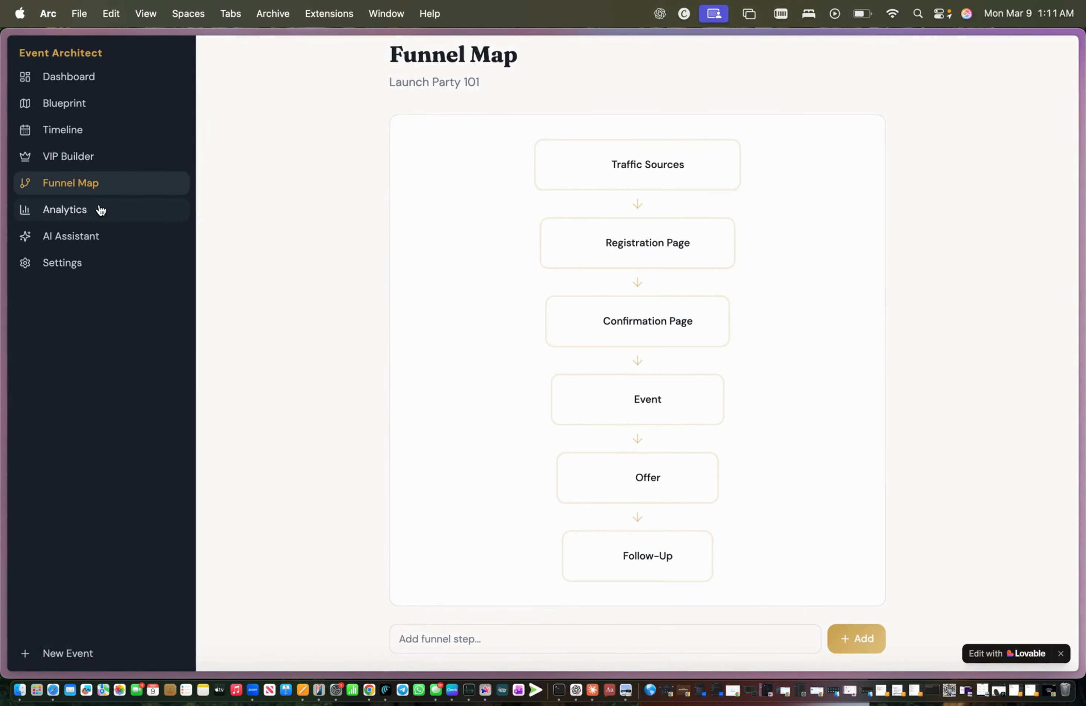
{"action": "left_click", "coordinate": [105, 170]}
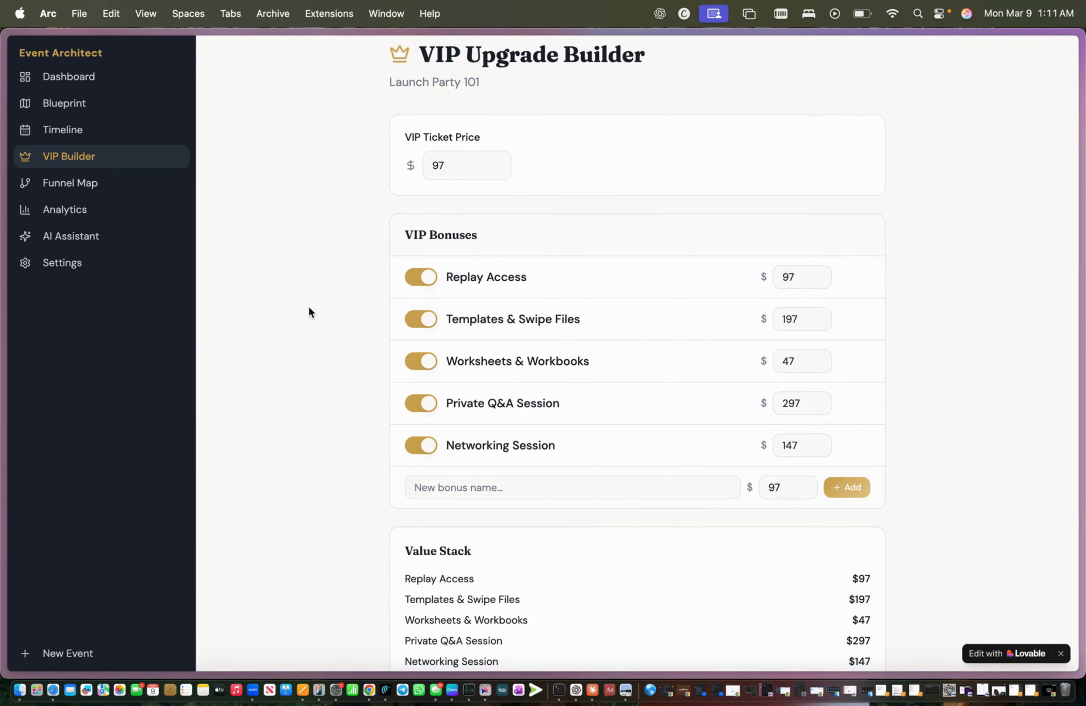
{"action": "left_click", "coordinate": [100, 183]}
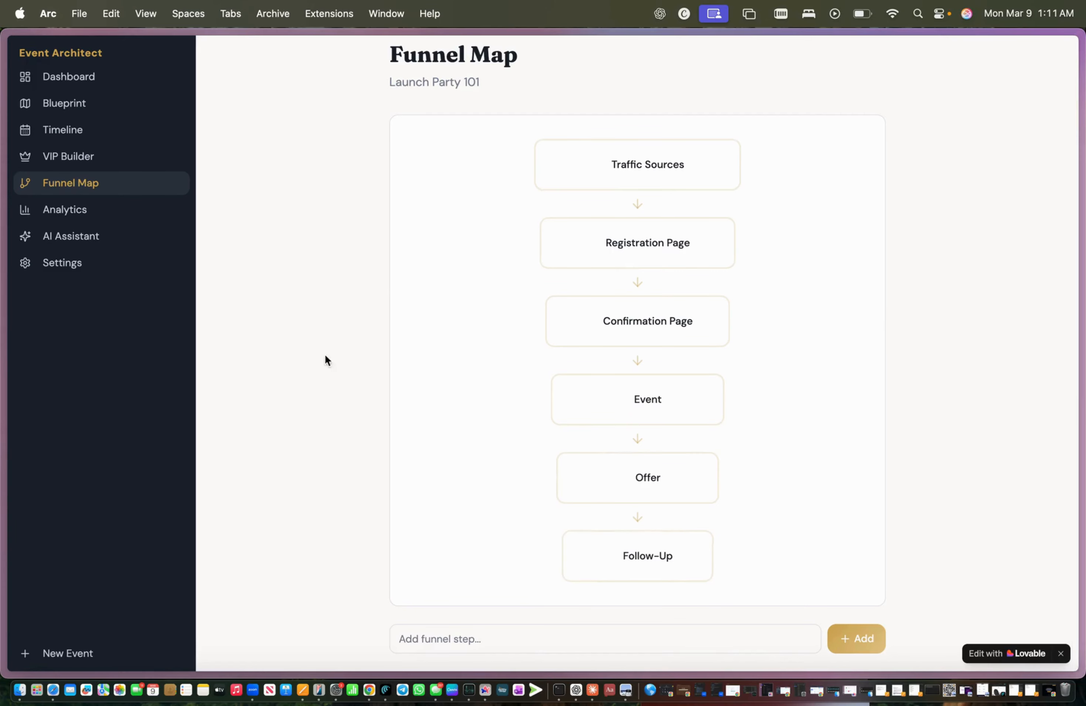
{"action": "left_click", "coordinate": [564, 180]}
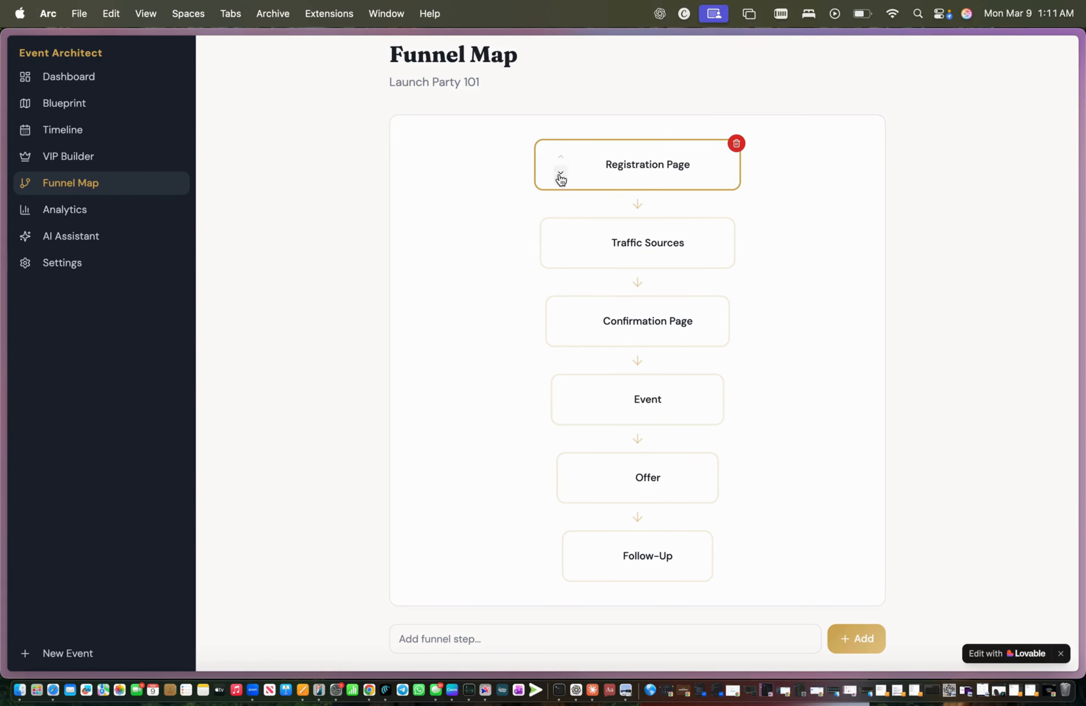
{"action": "left_click", "coordinate": [148, 216]}
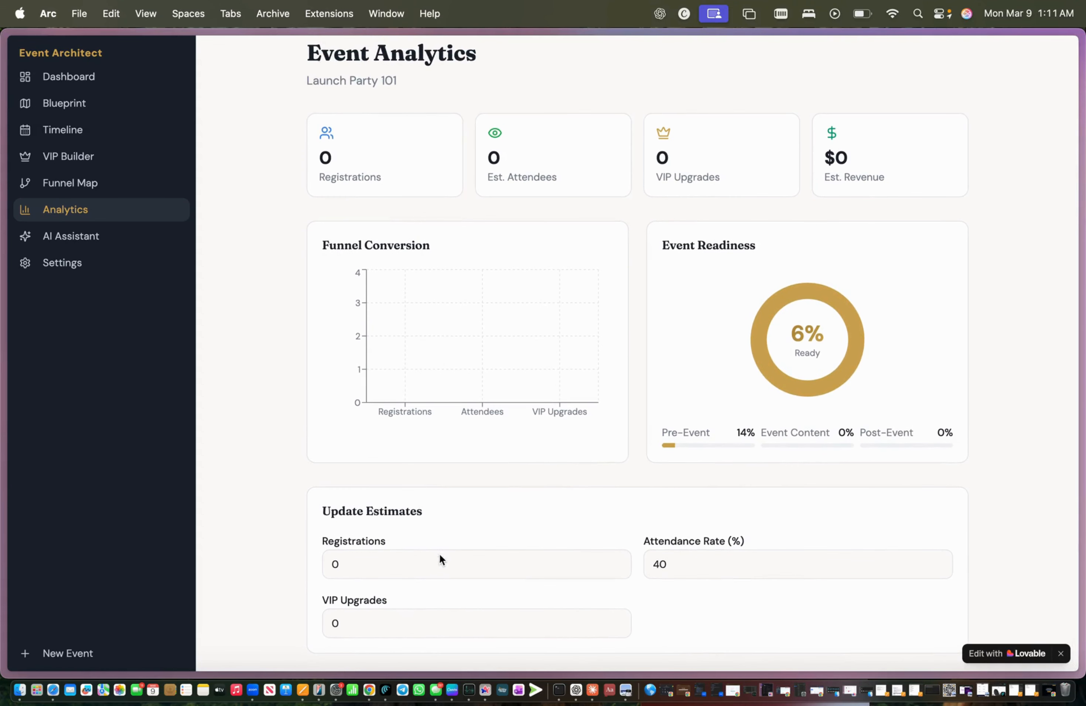
Step: Enter 1000 Registrations, 20 Attendance Rate and 40 VIP Upgrades in Update Estimates
{"action": "left_click", "coordinate": [437, 565]}
{"action": "type", "text": "00"}
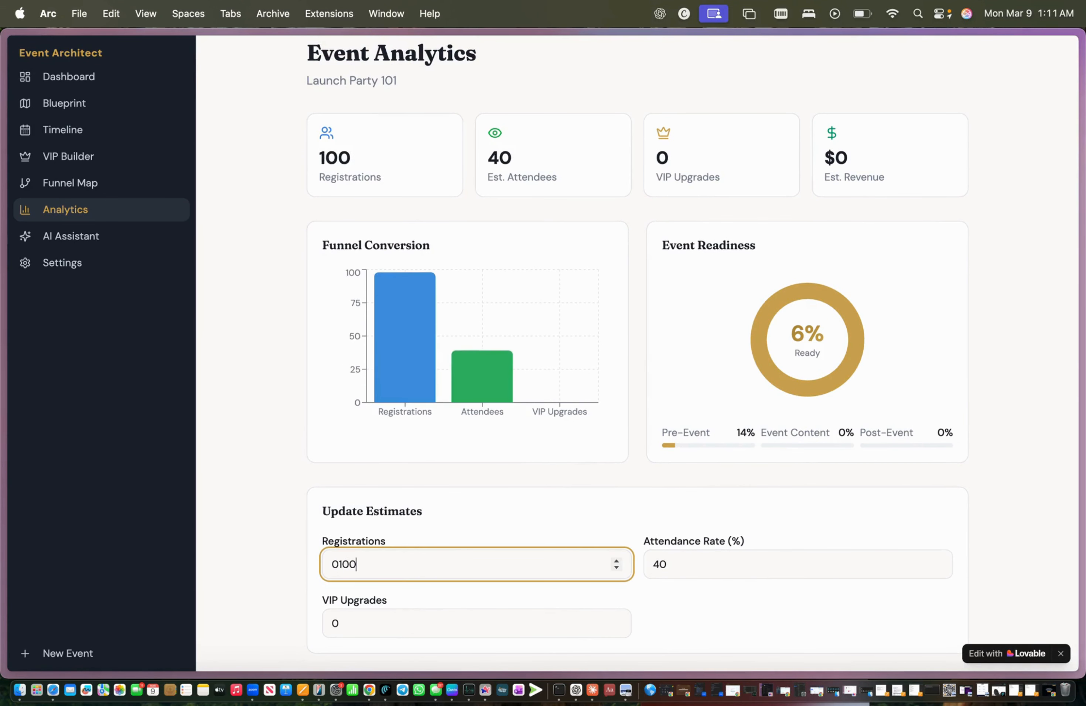
{"action": "key", "text": "BackSpace"}
{"action": "key", "text": "BackSpace"}
{"action": "key", "text": "BackSpace"}
{"action": "type", "text": "1000"}
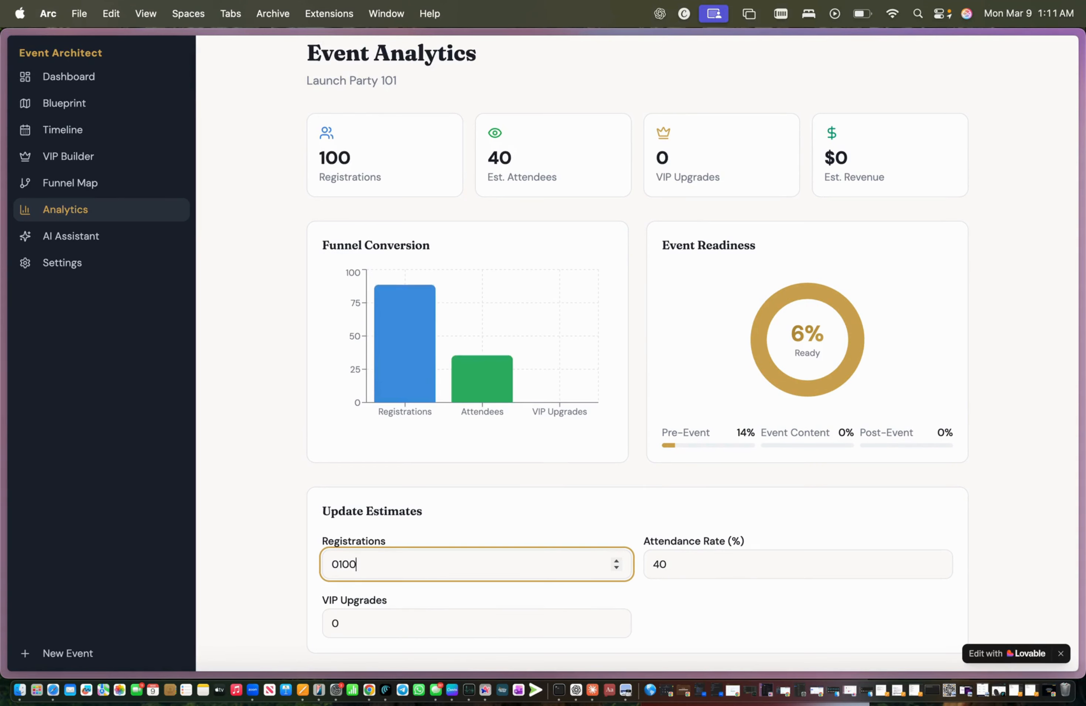
{"action": "left_click", "coordinate": [788, 565]}
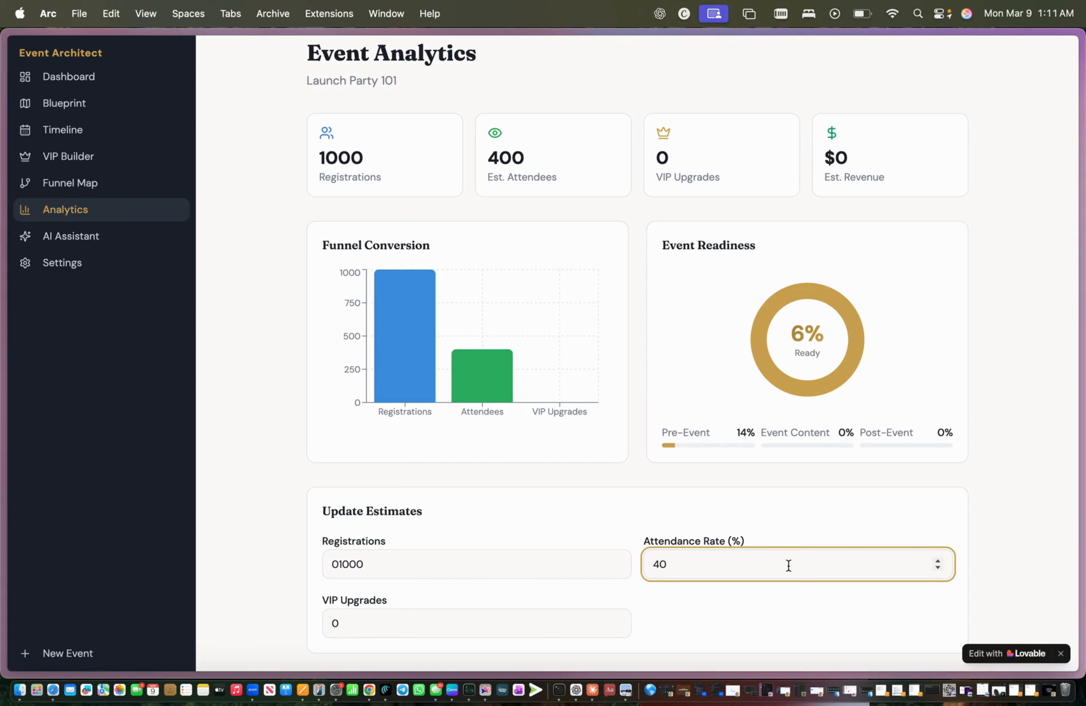
{"action": "key", "text": "BackSpace"}
{"action": "key", "text": "BackSpace"}
{"action": "type", "text": "30"}
{"action": "key", "text": "BackSpace"}
{"action": "key", "text": "BackSpace"}
{"action": "type", "text": "20"}
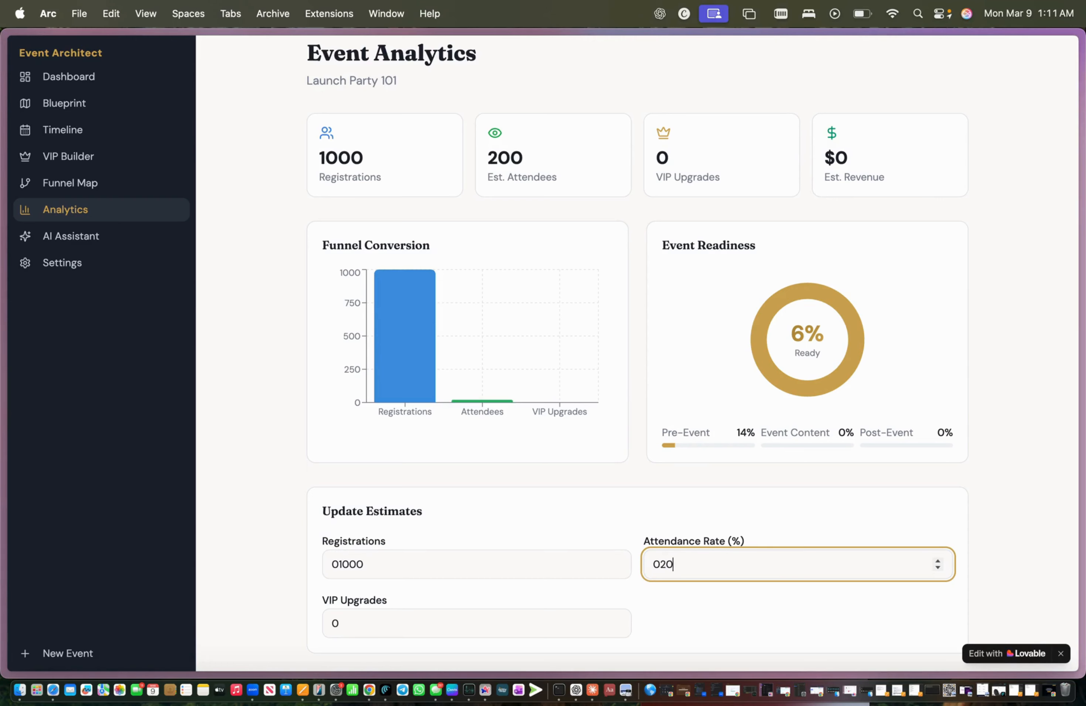
{"action": "left_click", "coordinate": [497, 618]}
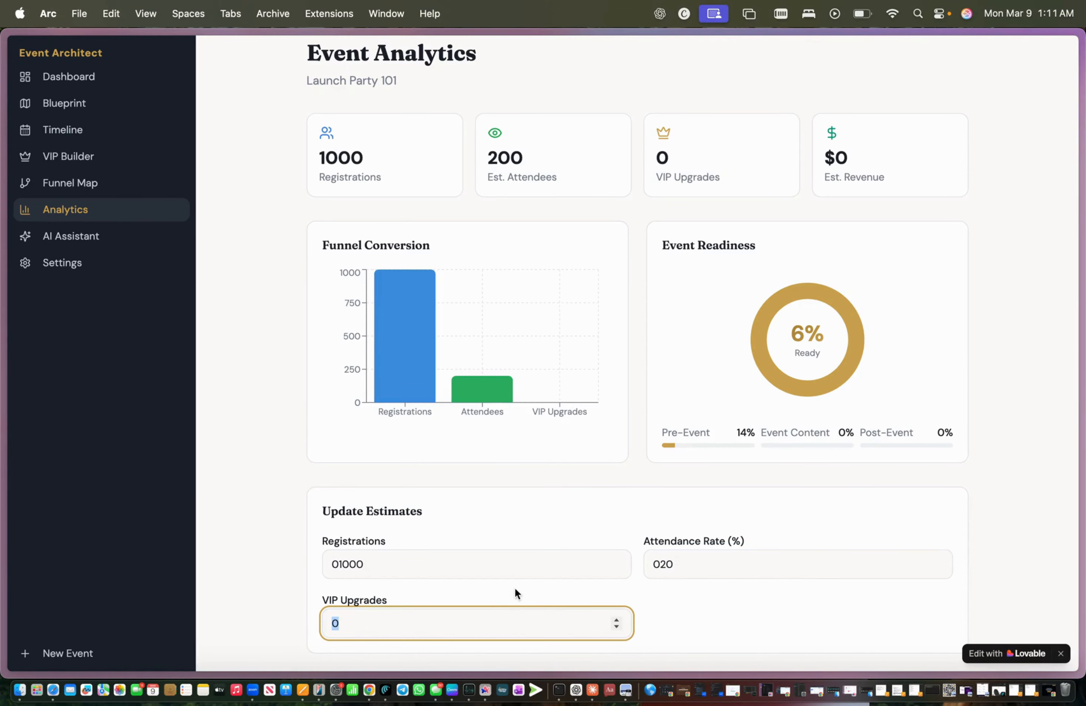
{"action": "type", "text": "40"}
{"action": "left_click", "coordinate": [574, 598]}
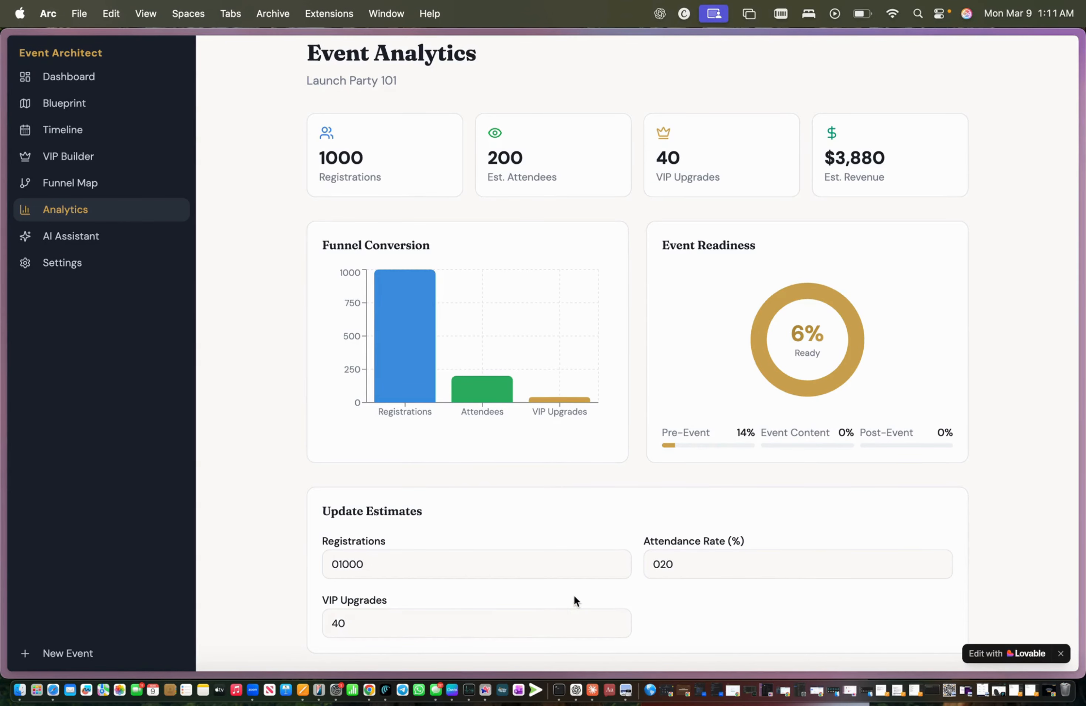
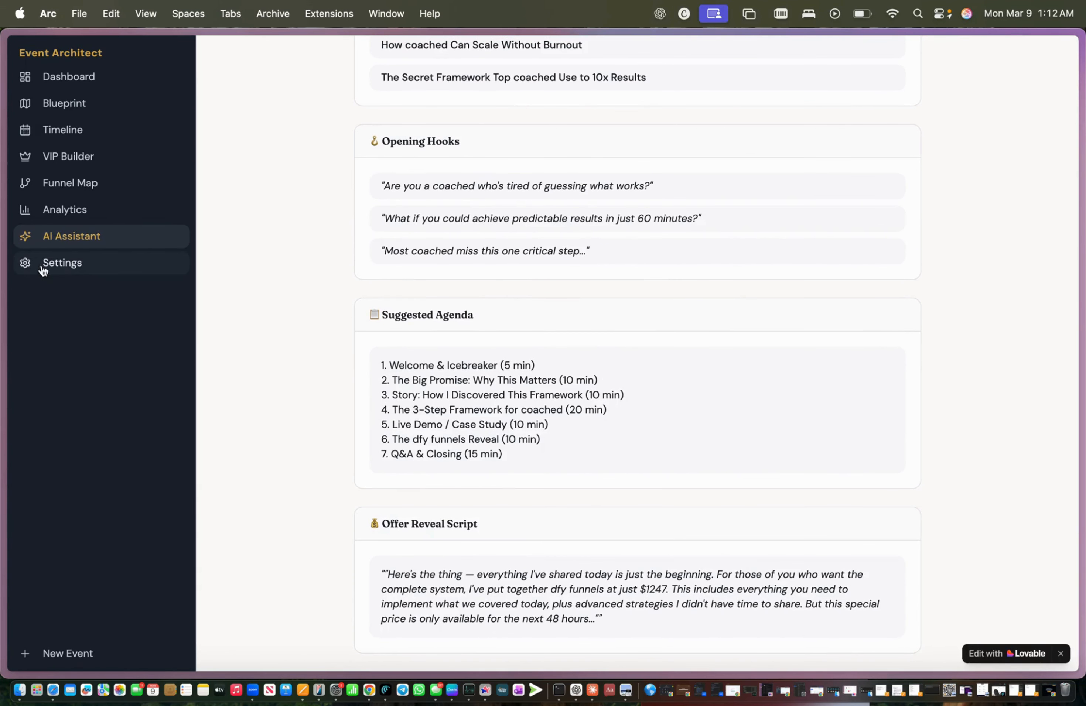
Step: Open the Launch Party 101 event settings and look through the event selector list
{"action": "mouse_move", "coordinate": [55, 254]}
{"action": "left_click", "coordinate": [148, 264]}
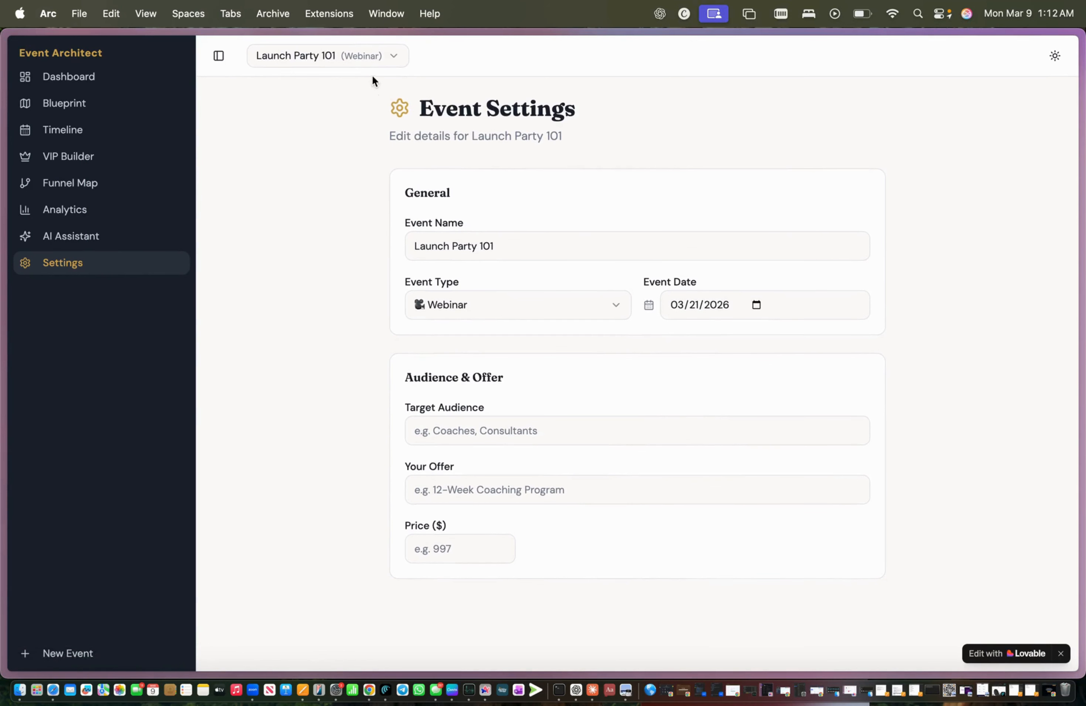
{"action": "left_click", "coordinate": [373, 53]}
{"action": "left_click", "coordinate": [124, 86]}
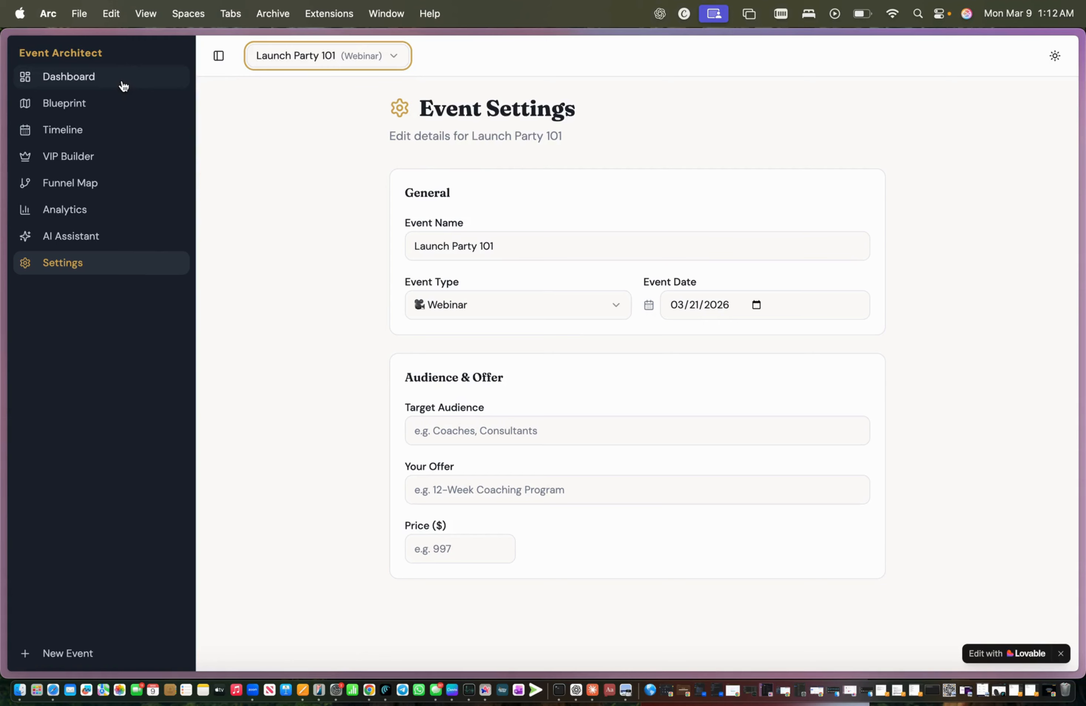
Step: Go to the Your Events dashboard showing Launch Party 101 and check its event list
{"action": "left_click", "coordinate": [123, 88]}
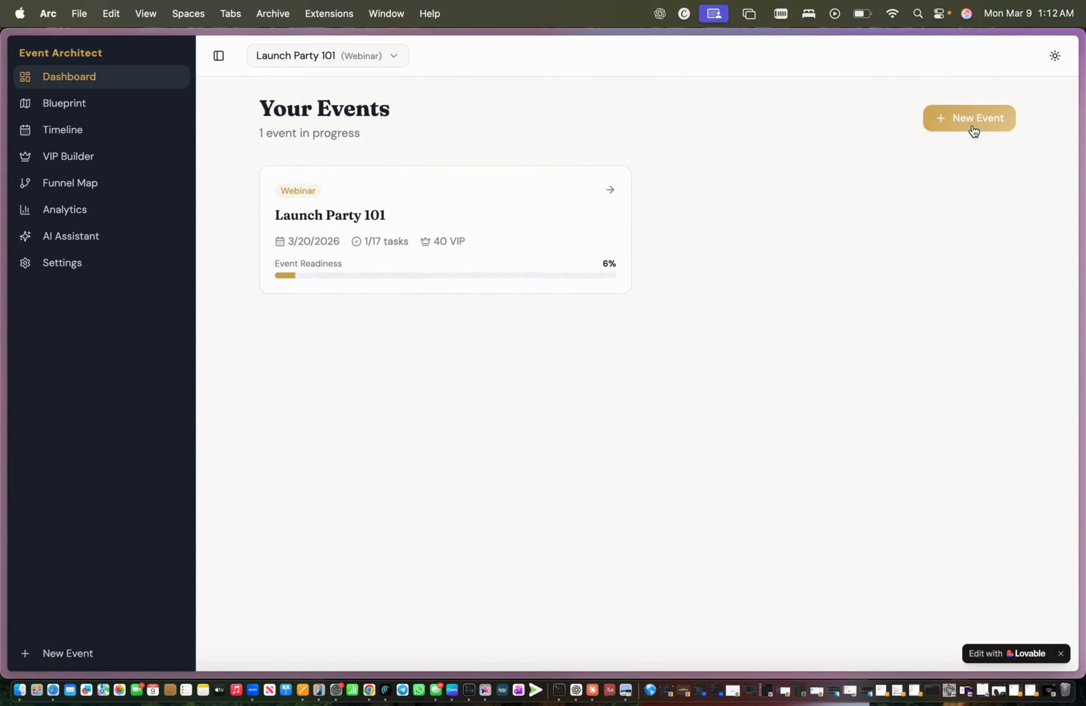
{"action": "left_click", "coordinate": [386, 60]}
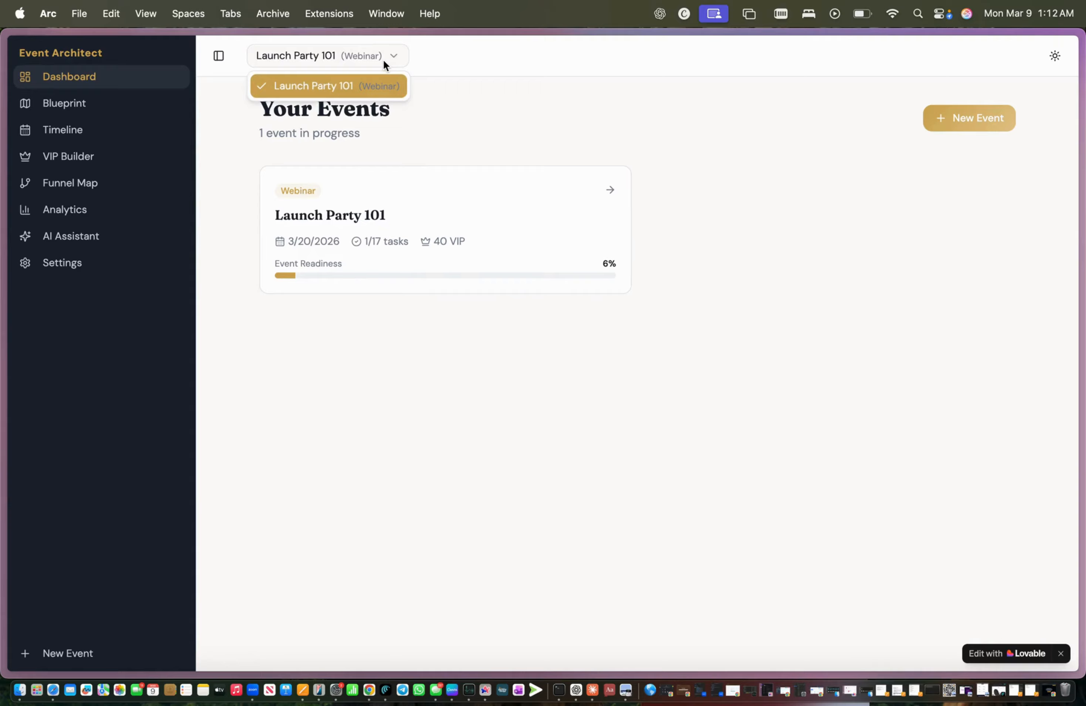
{"action": "left_click", "coordinate": [324, 64]}
{"action": "mouse_move", "coordinate": [2, 161]}
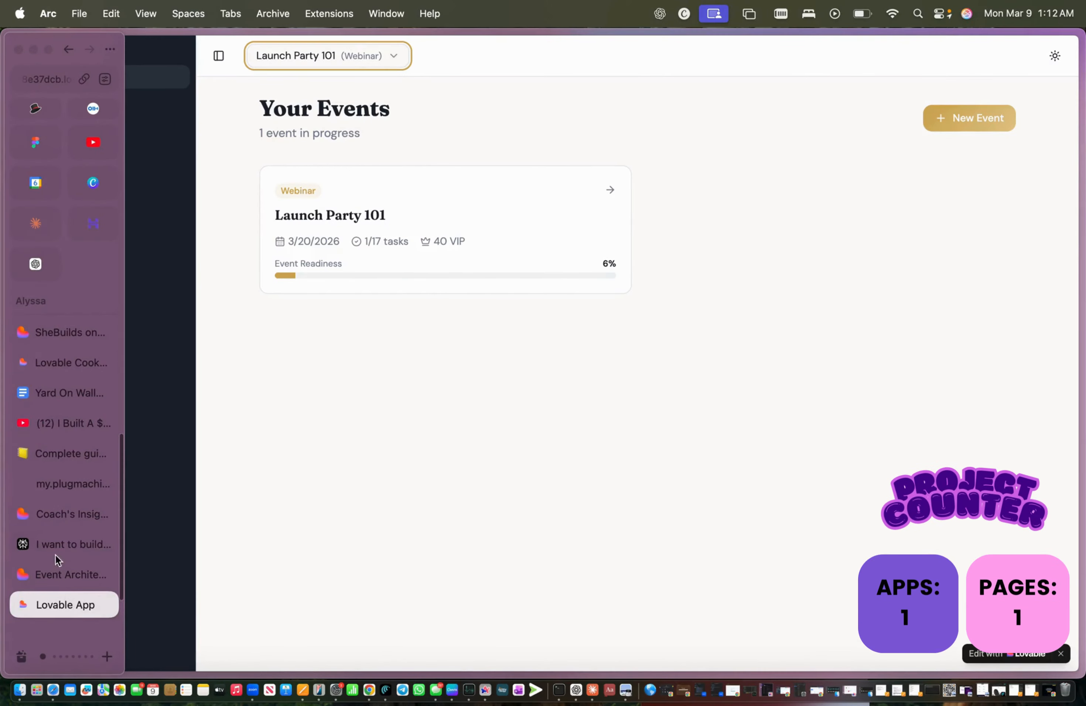
Step: Switch to the Event Architect Pro project and go to the Lovable home dashboard
{"action": "left_click", "coordinate": [54, 516]}
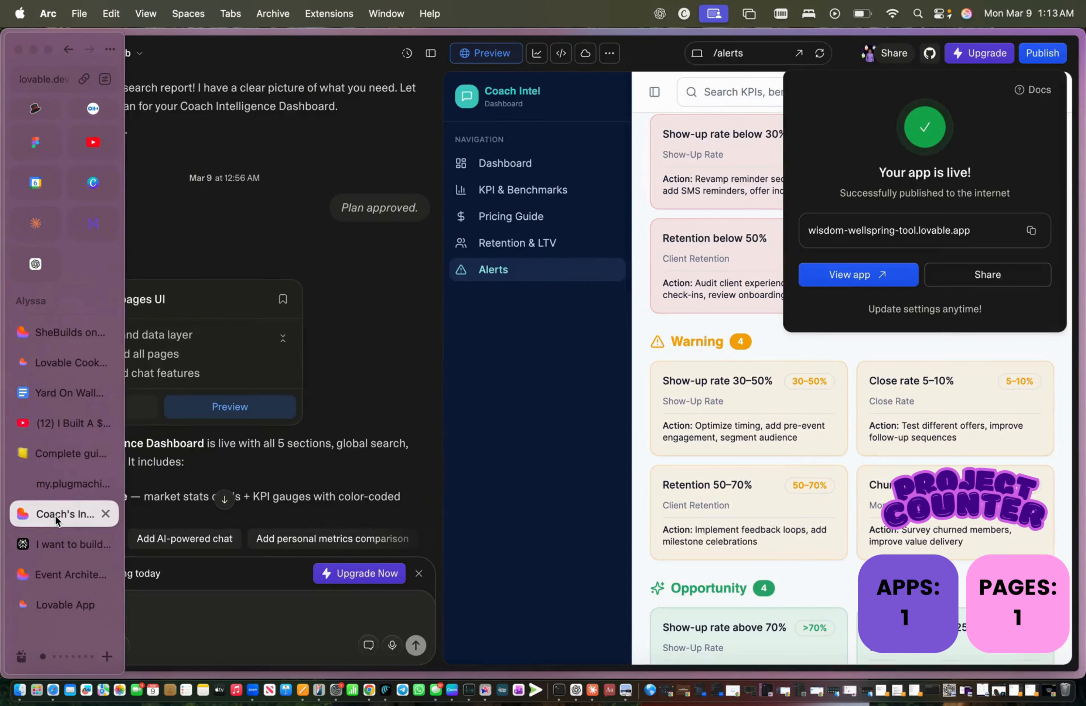
{"action": "mouse_move", "coordinate": [2, 475]}
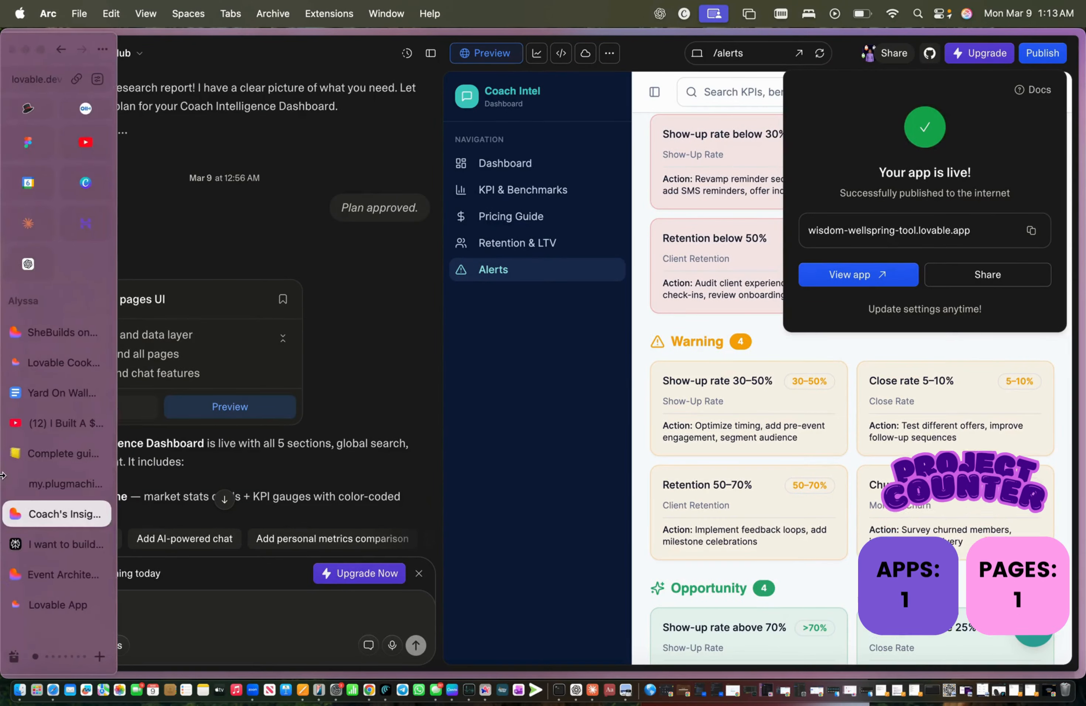
{"action": "left_click", "coordinate": [46, 575]}
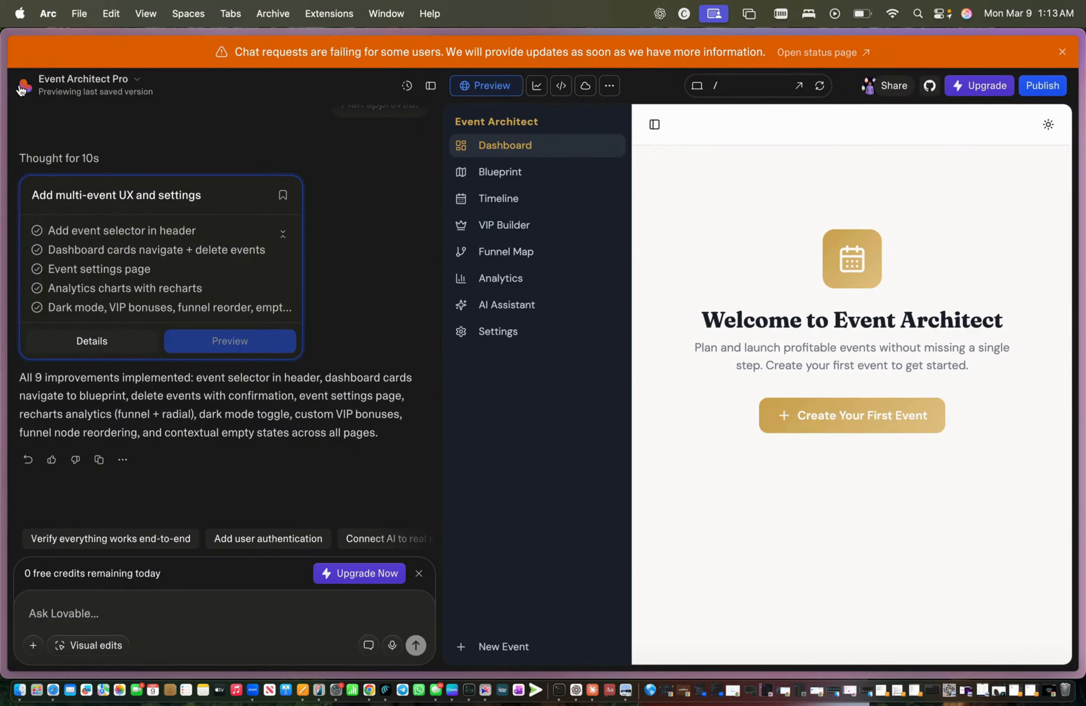
{"action": "left_click", "coordinate": [42, 85]}
{"action": "left_click", "coordinate": [60, 126]}
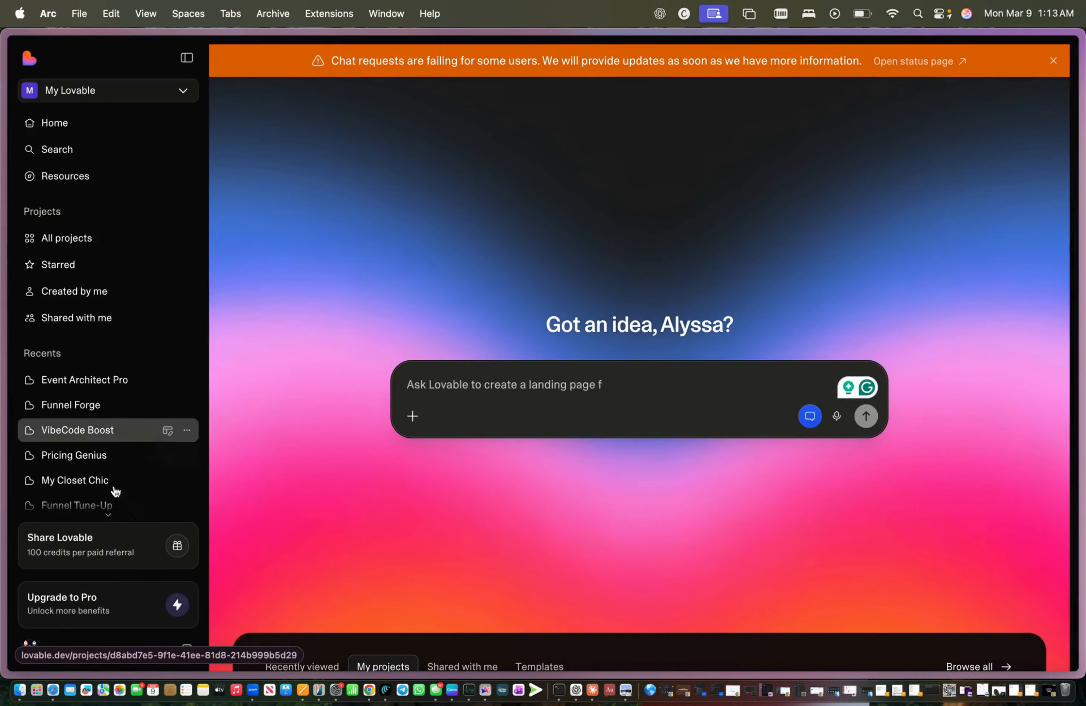
Step: Scroll the My projects grid and open My Closet Chic
{"action": "scroll", "coordinate": [116, 454], "scroll_direction": "down", "scroll_amount": 3}
{"action": "scroll", "coordinate": [375, 591], "scroll_direction": "down", "scroll_amount": 15}
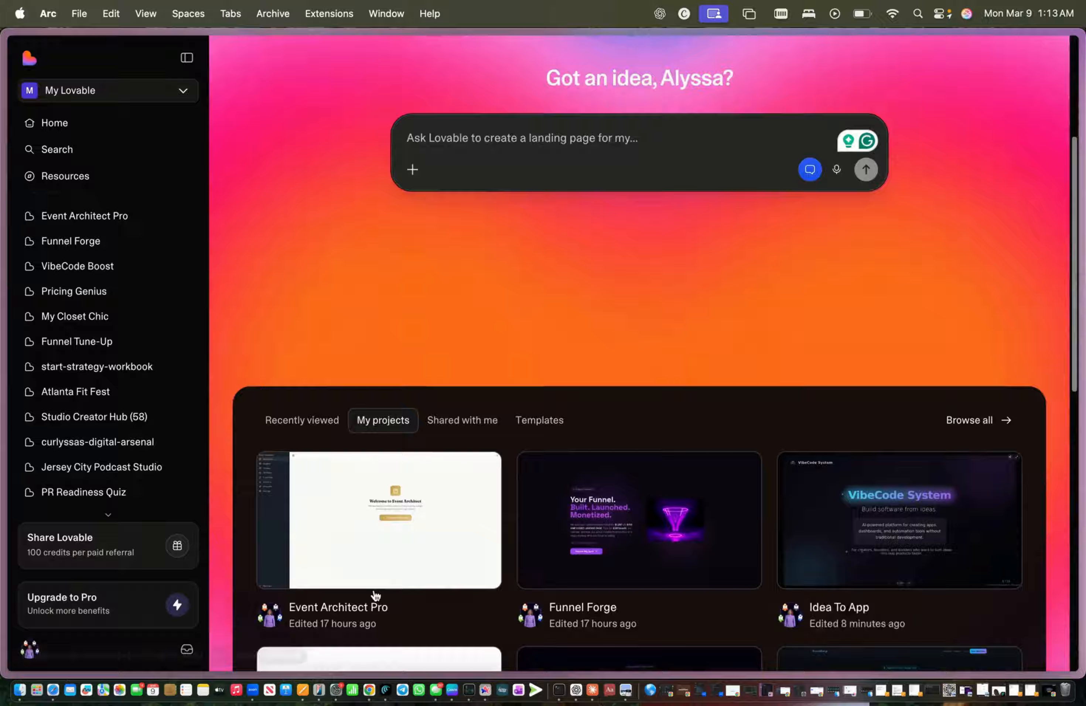
{"action": "scroll", "coordinate": [375, 595], "scroll_direction": "down", "scroll_amount": 5}
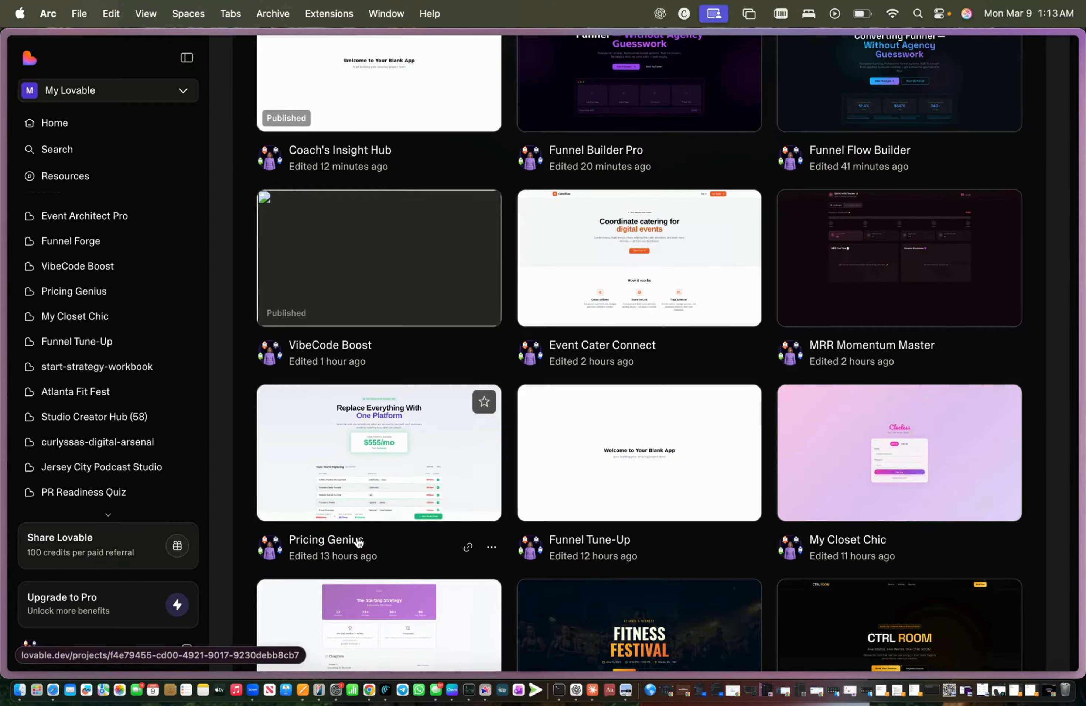
{"action": "scroll", "coordinate": [357, 537], "scroll_direction": "down", "scroll_amount": 8}
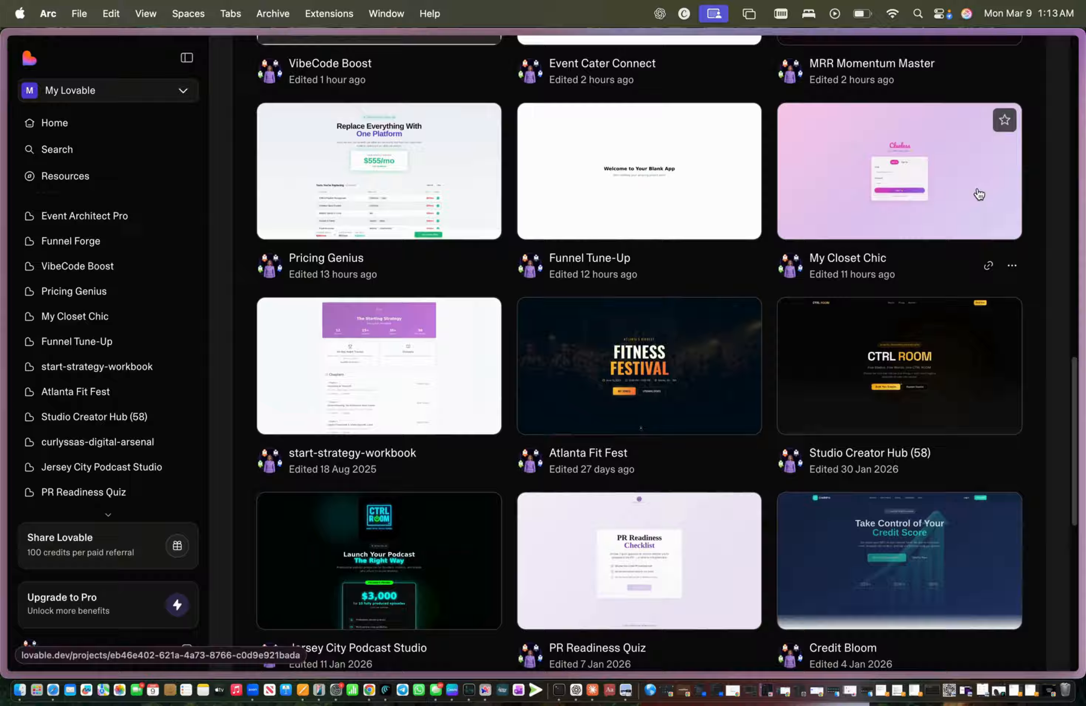
{"action": "left_click", "coordinate": [892, 203]}
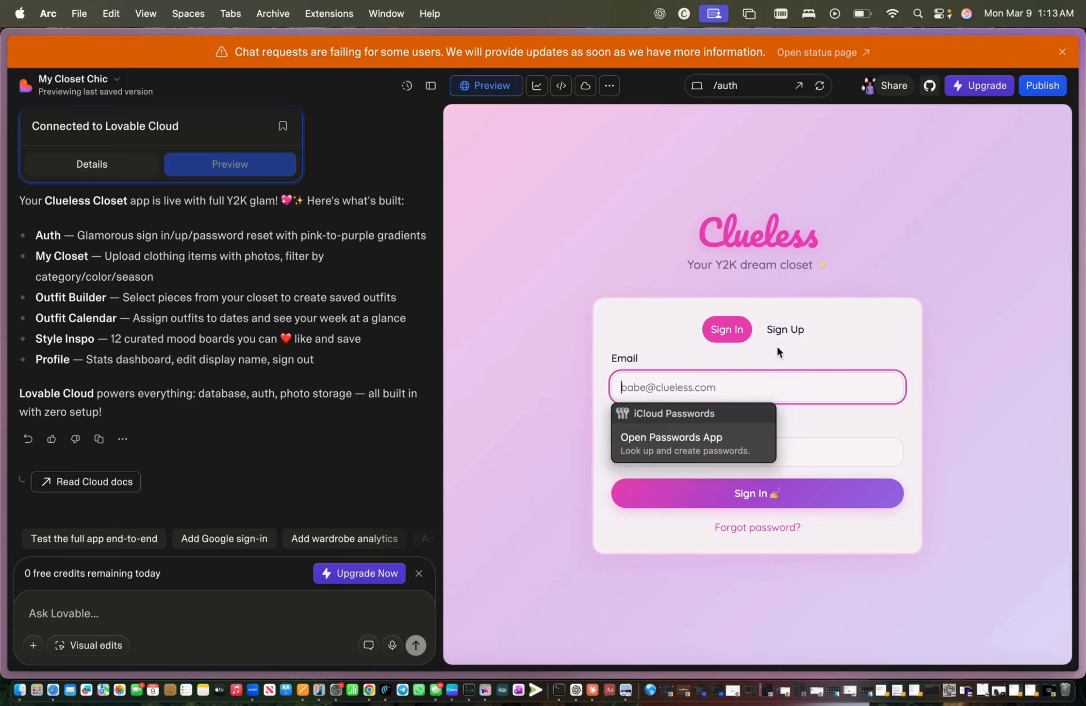
Step: Sign up in the Clueless app with a display name, email address and password, then return to Sign In
{"action": "left_click", "coordinate": [778, 332]}
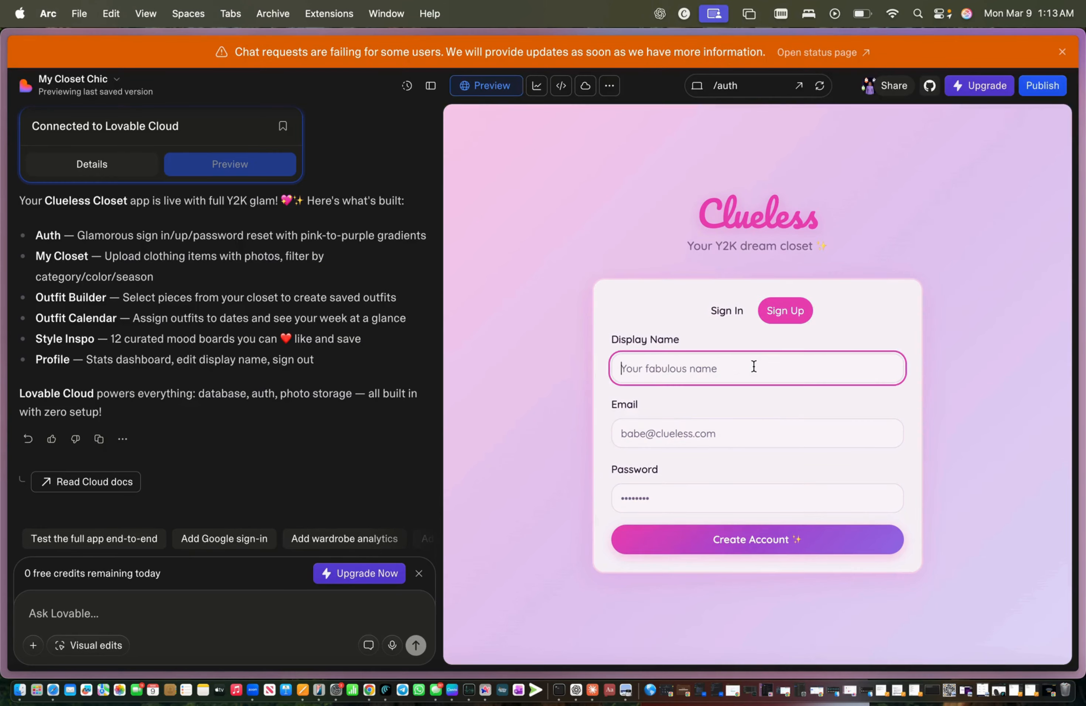
{"action": "type", "text": "Curlyssa"}
{"action": "left_click", "coordinate": [771, 430]}
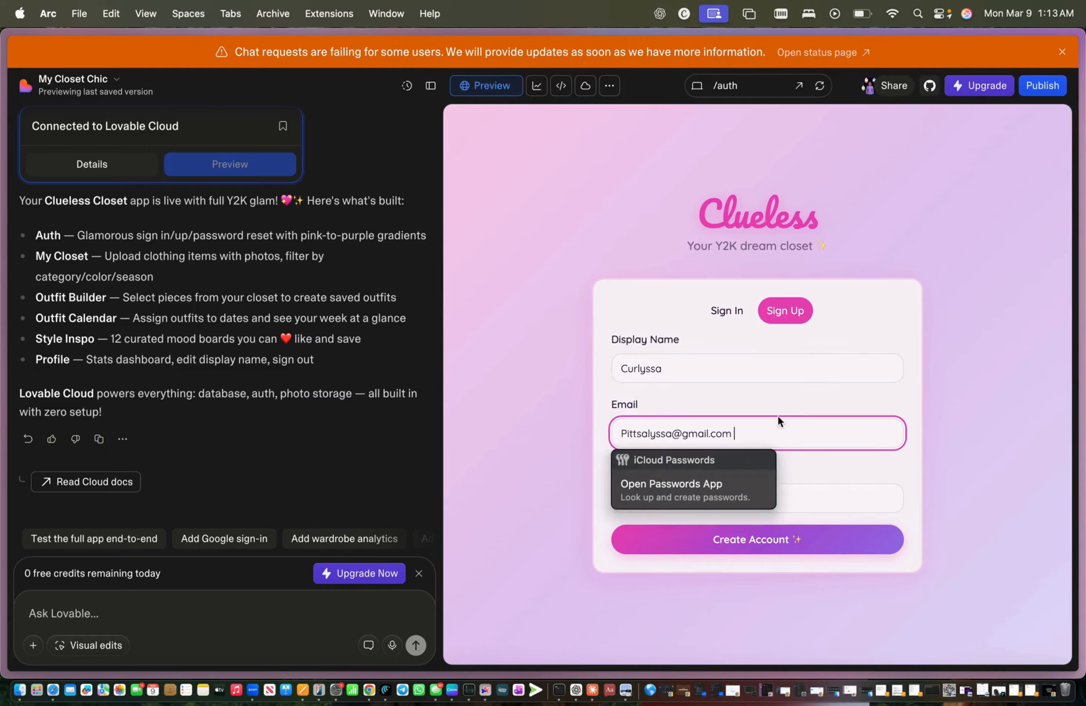
{"action": "left_click", "coordinate": [779, 542]}
{"action": "left_click", "coordinate": [778, 497]}
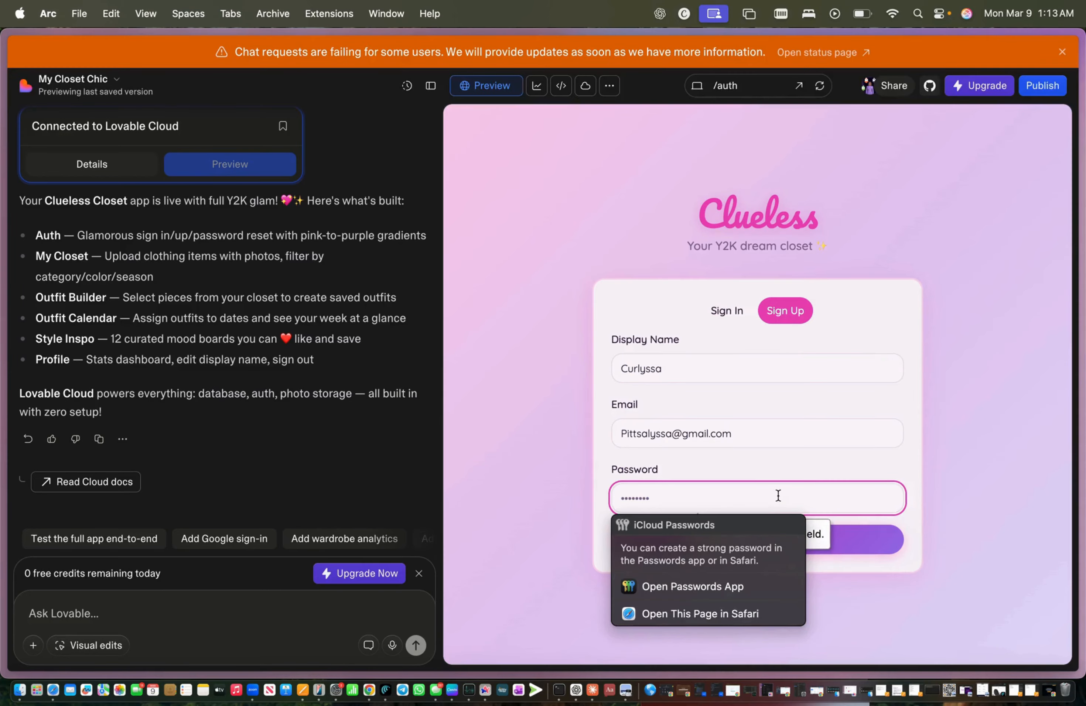
{"action": "type", "text": "••••"}
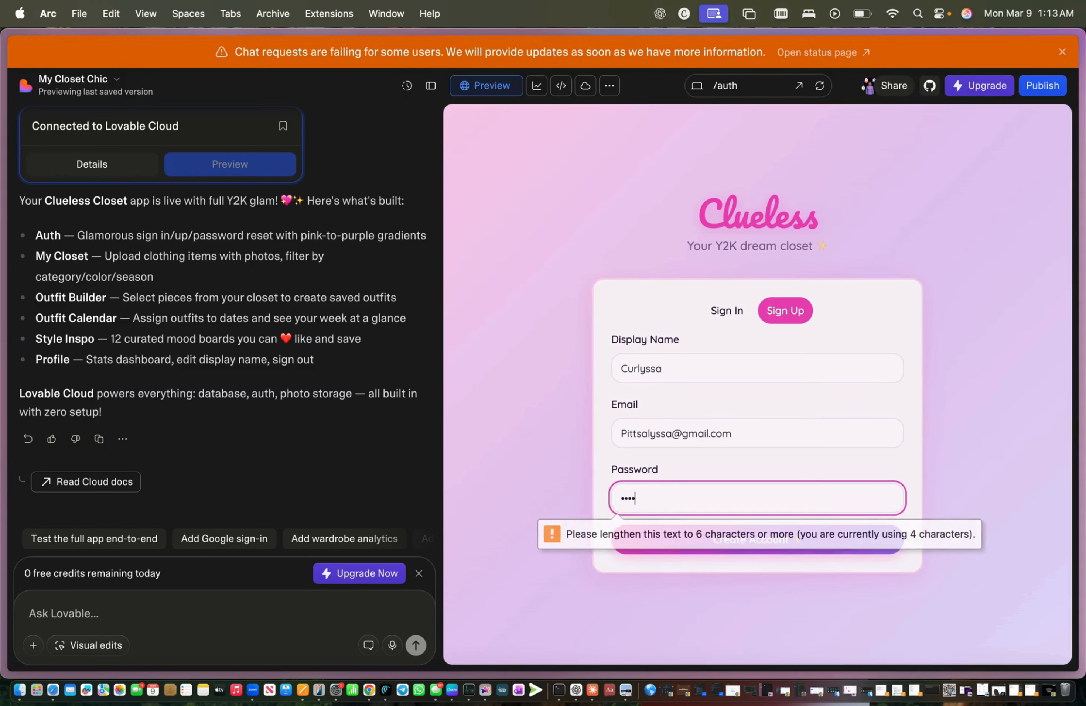
{"action": "type", "text": "••••"}
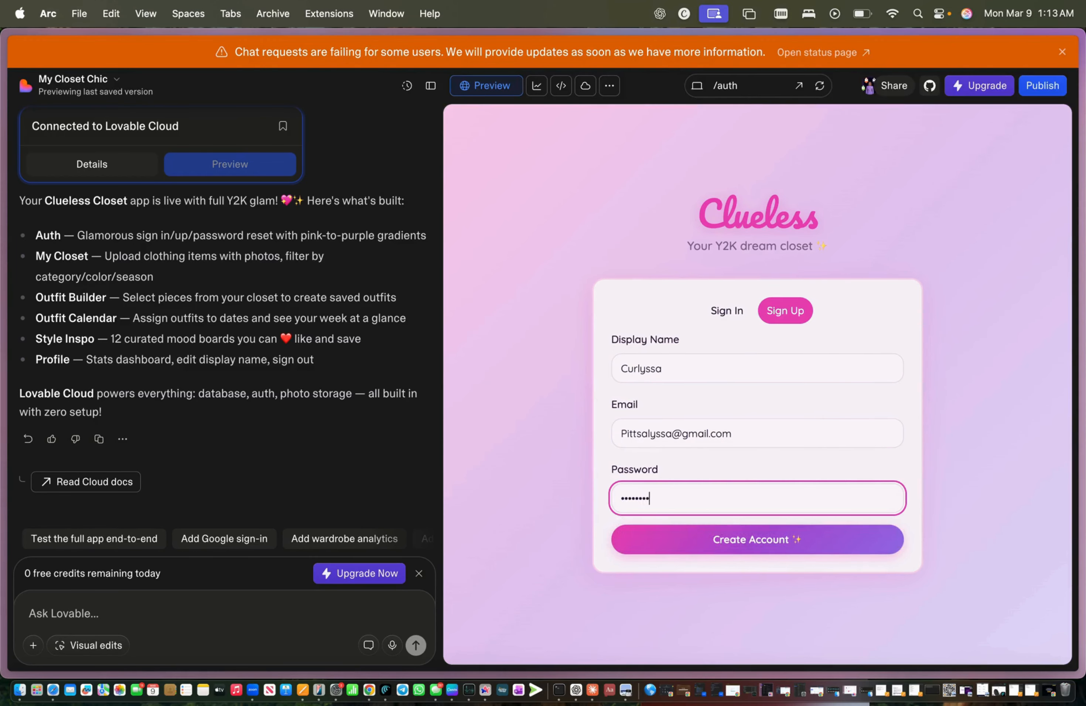
{"action": "left_click", "coordinate": [806, 544]}
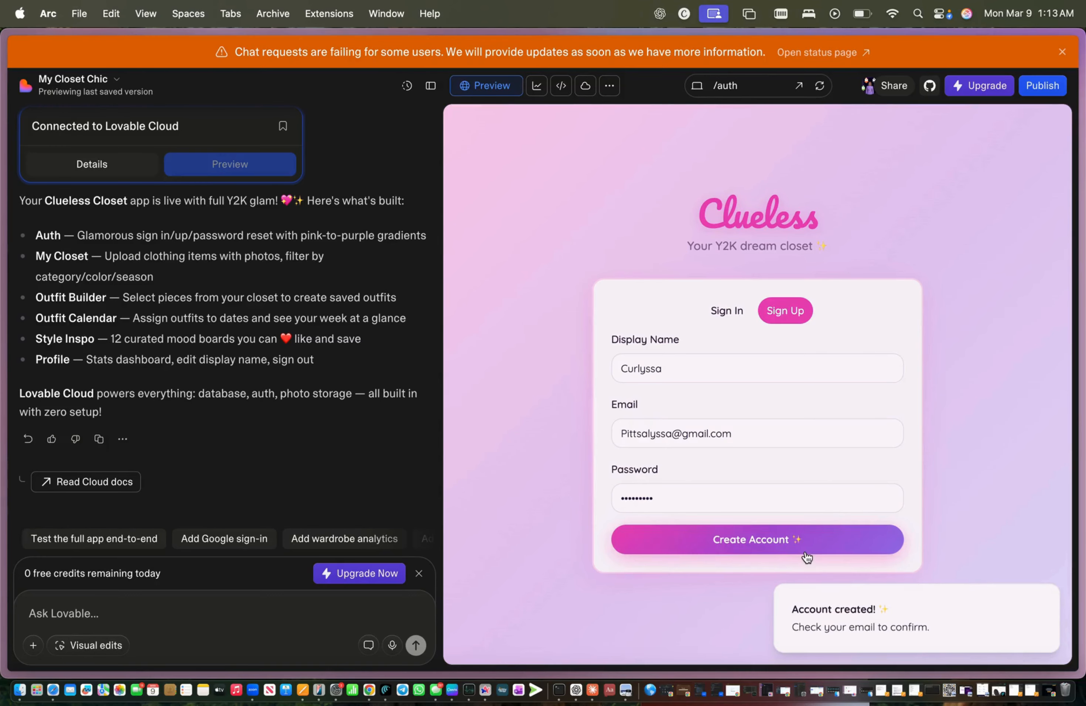
{"action": "left_click", "coordinate": [727, 311]}
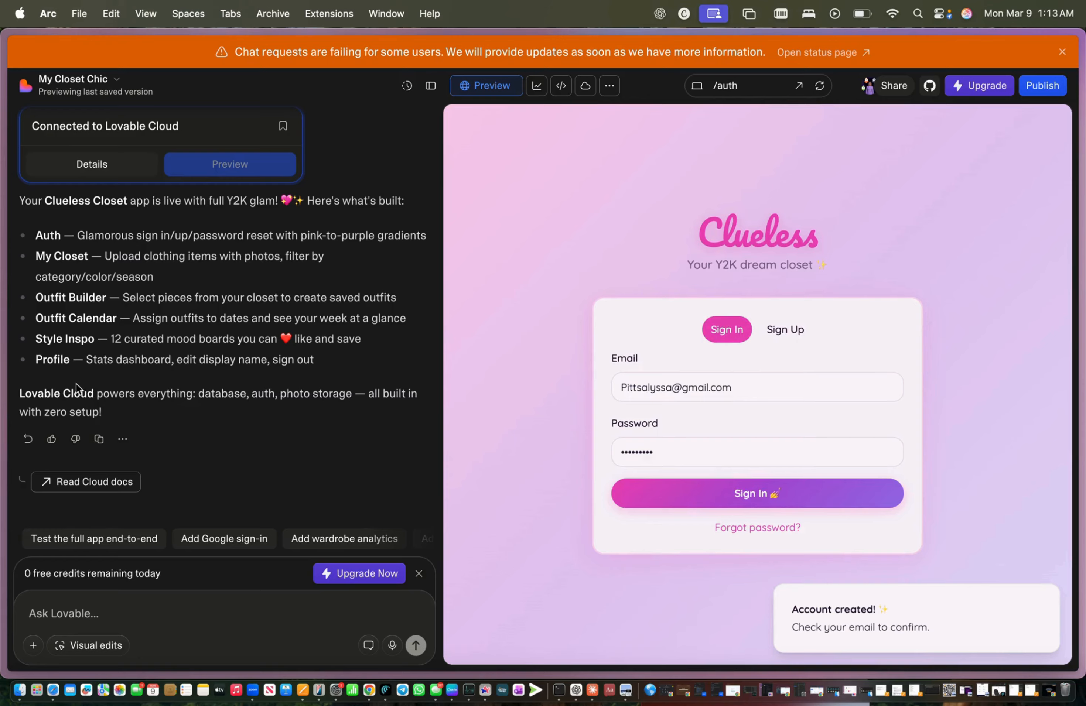
Step: Open Gmail in a new browser tab
{"action": "mouse_move", "coordinate": [2, 374]}
{"action": "scroll", "coordinate": [59, 550], "scroll_direction": "up", "scroll_amount": 5}
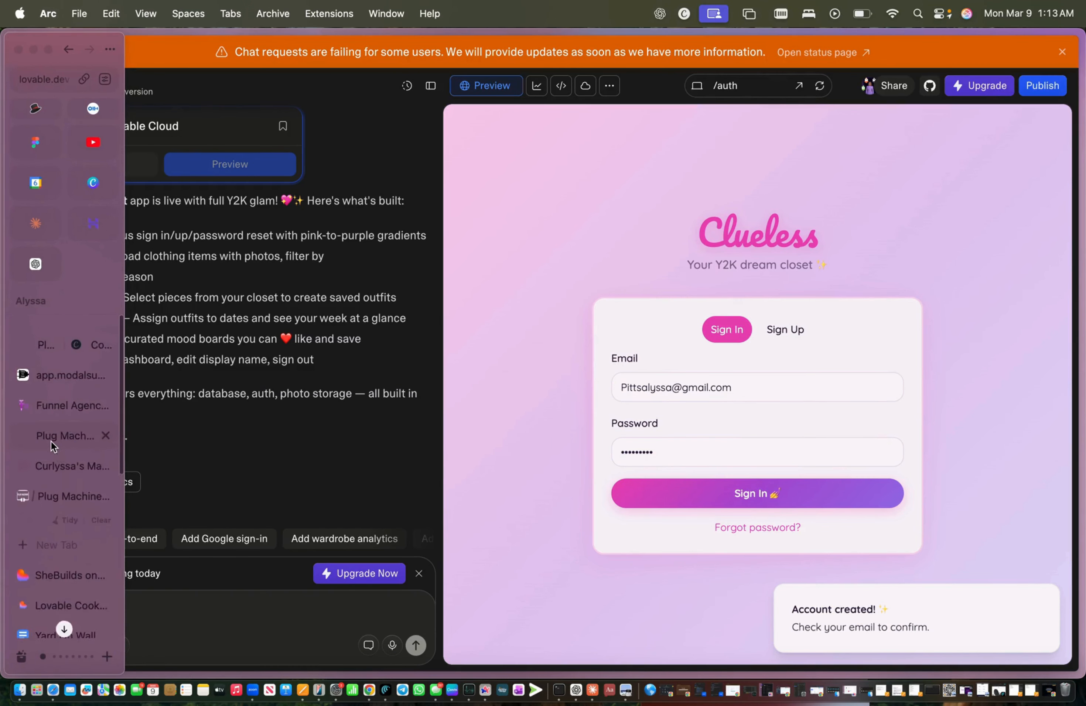
{"action": "left_click", "coordinate": [51, 530]}
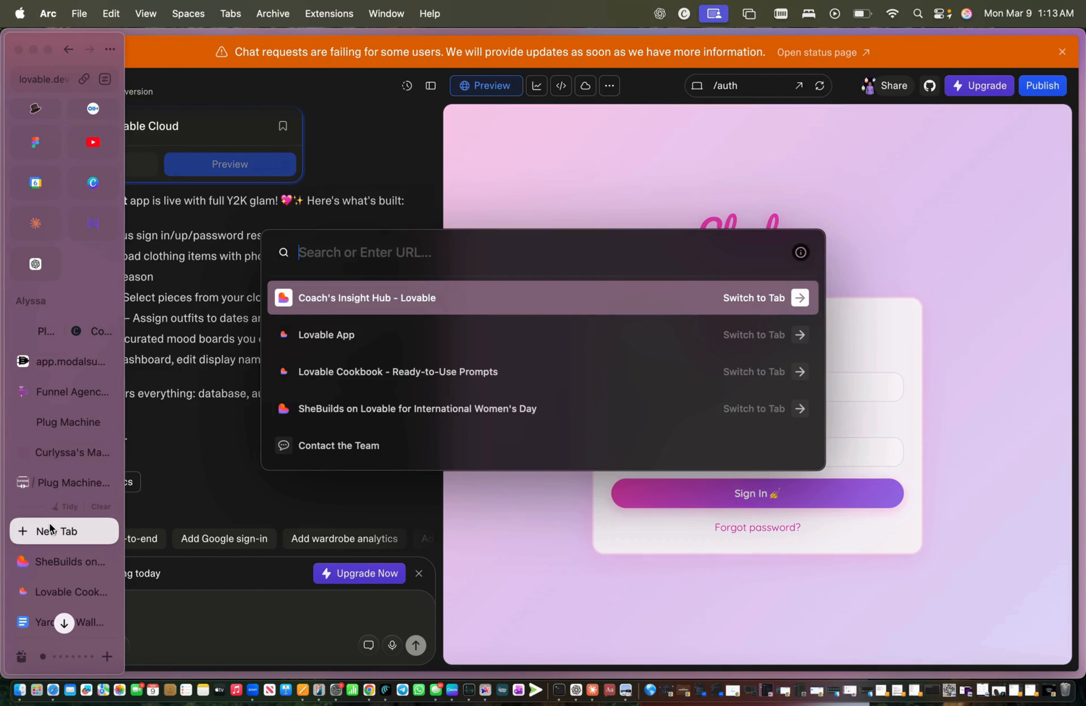
{"action": "type", "text": "gma"}
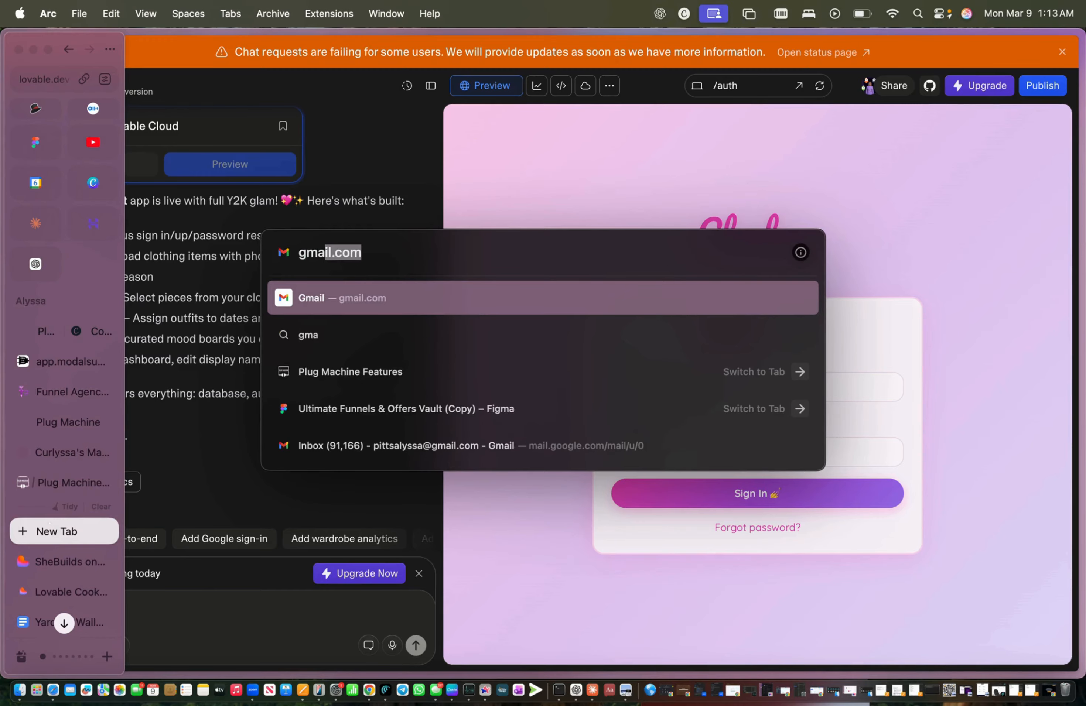
{"action": "key", "text": "BackSpace"}
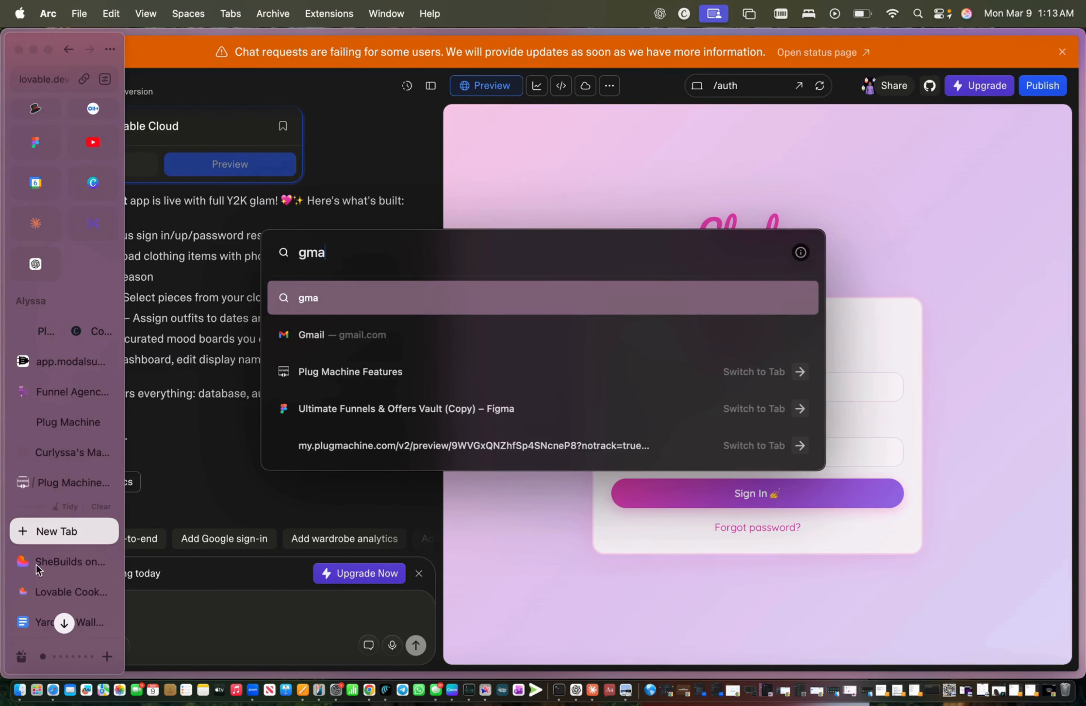
{"action": "left_click", "coordinate": [410, 334]}
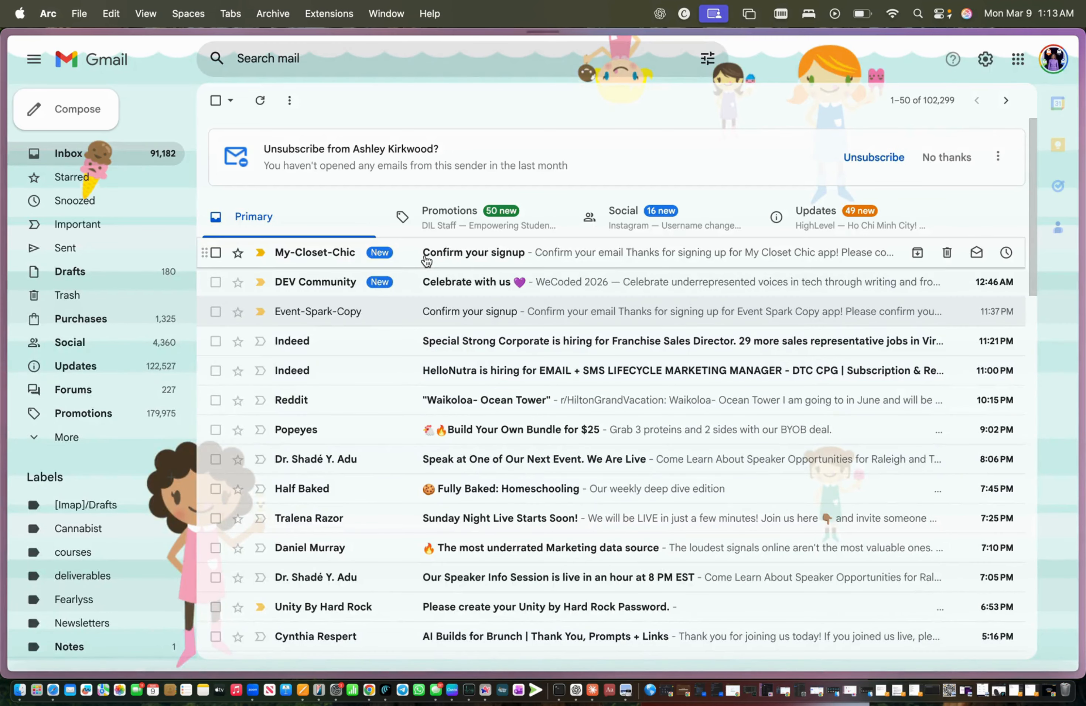
Step: Follow the Verify Email link in the My Closet Chic confirmation email, then return to the Event Architect tab
{"action": "left_click", "coordinate": [427, 260]}
{"action": "left_click", "coordinate": [463, 342]}
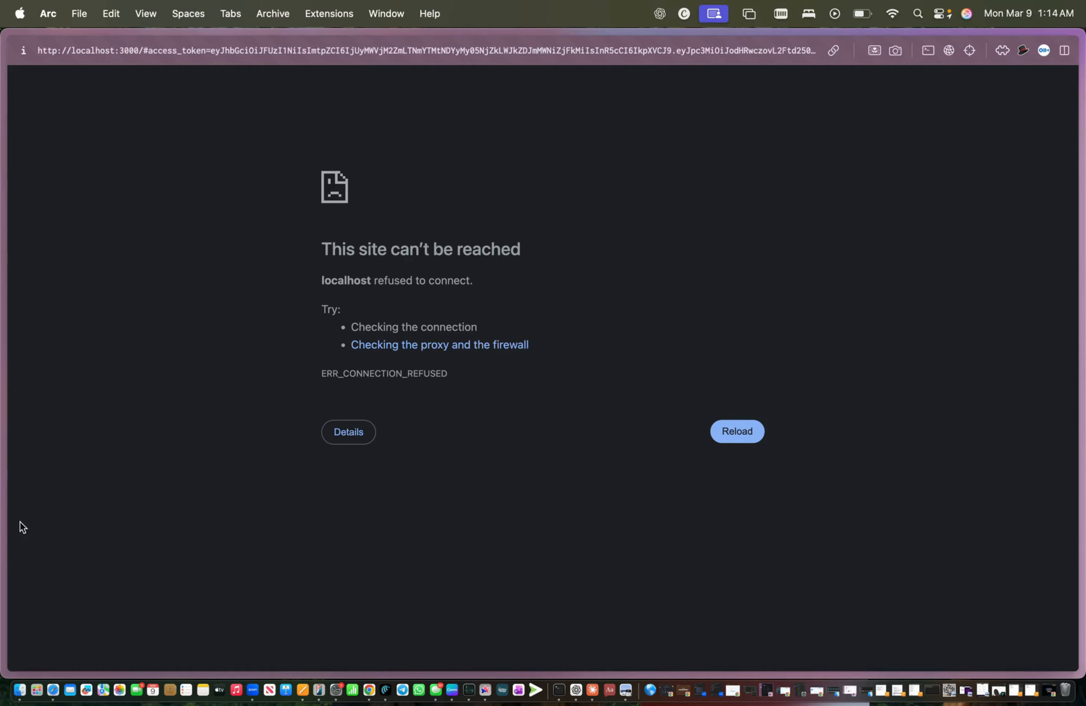
{"action": "mouse_move", "coordinate": [3, 508]}
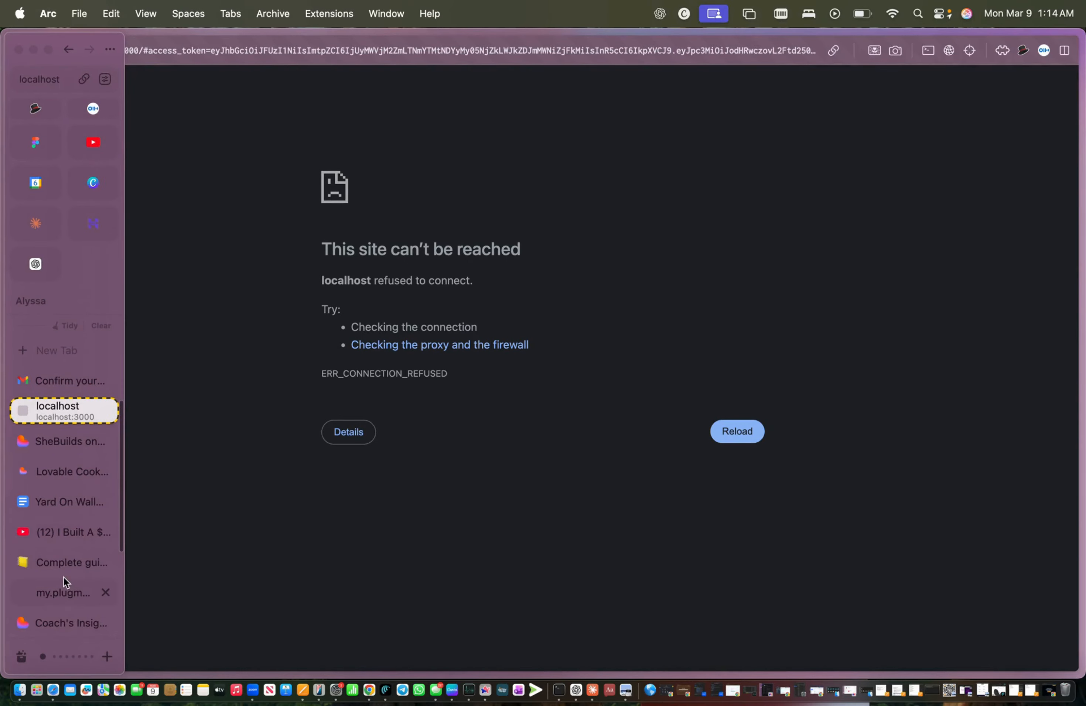
{"action": "scroll", "coordinate": [63, 577], "scroll_direction": "down", "scroll_amount": 3}
{"action": "left_click", "coordinate": [65, 594]}
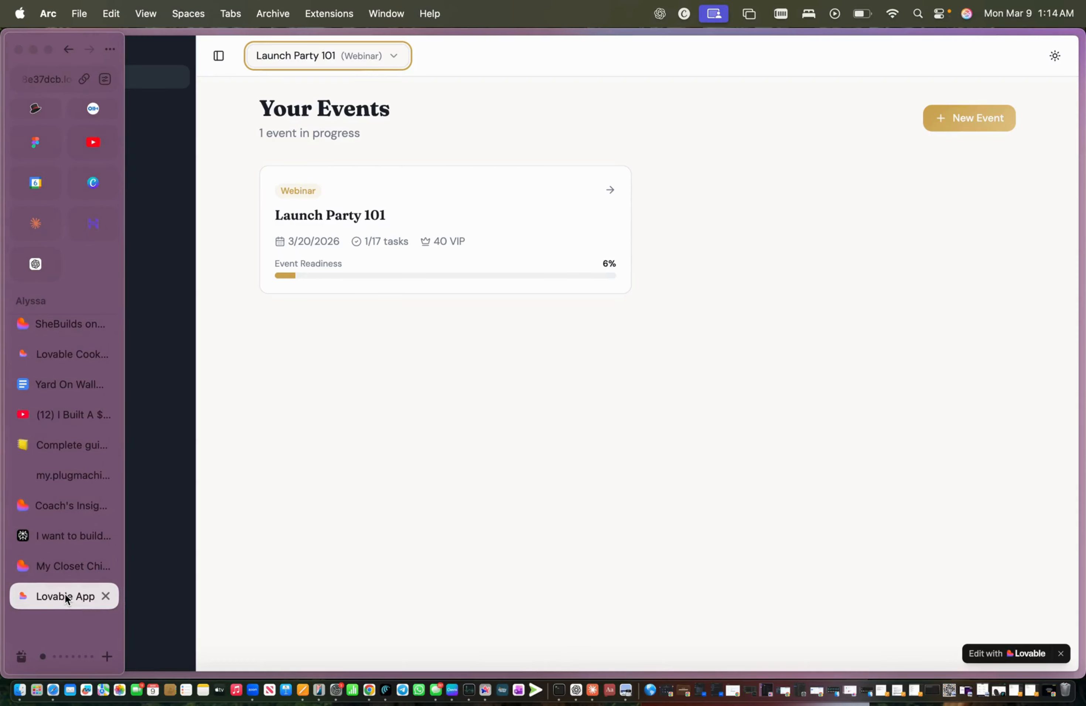
Step: Sign in to the Clueless app preview and dismiss the save-password prompt
{"action": "left_click", "coordinate": [64, 571]}
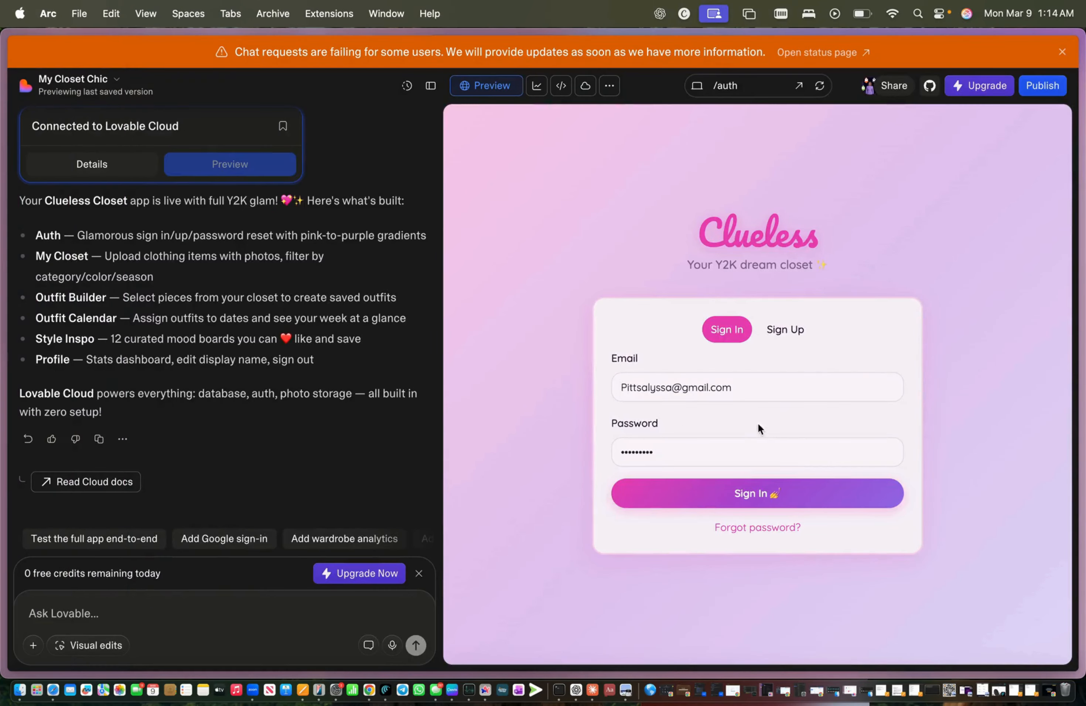
{"action": "left_click", "coordinate": [755, 459]}
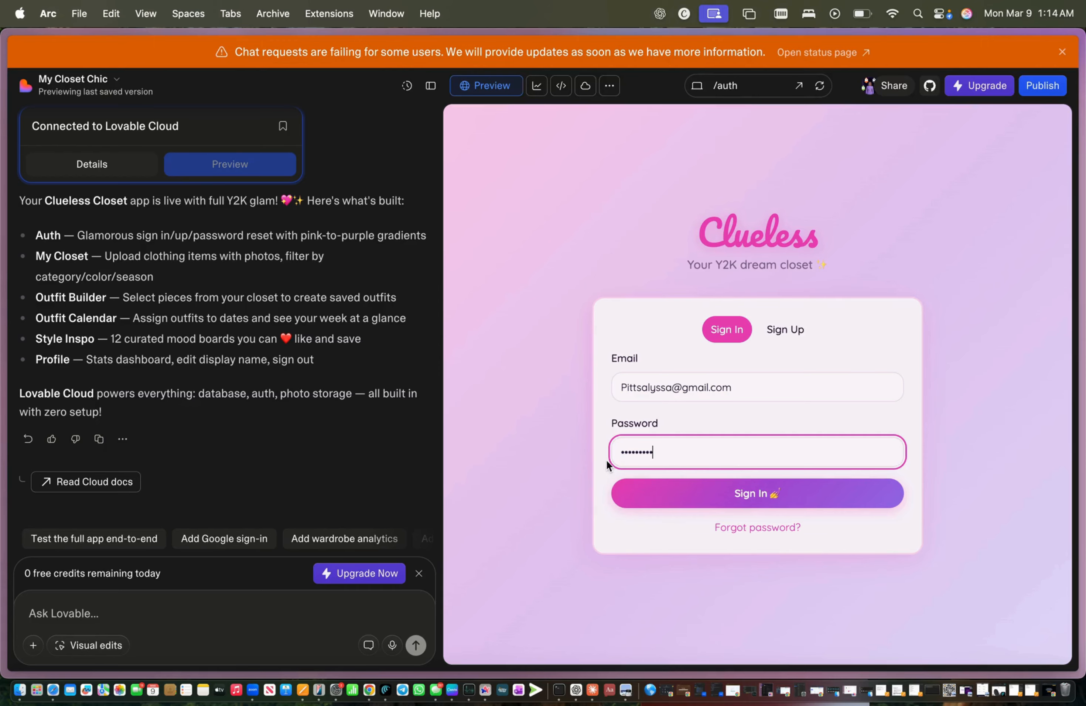
{"action": "left_click", "coordinate": [819, 492]}
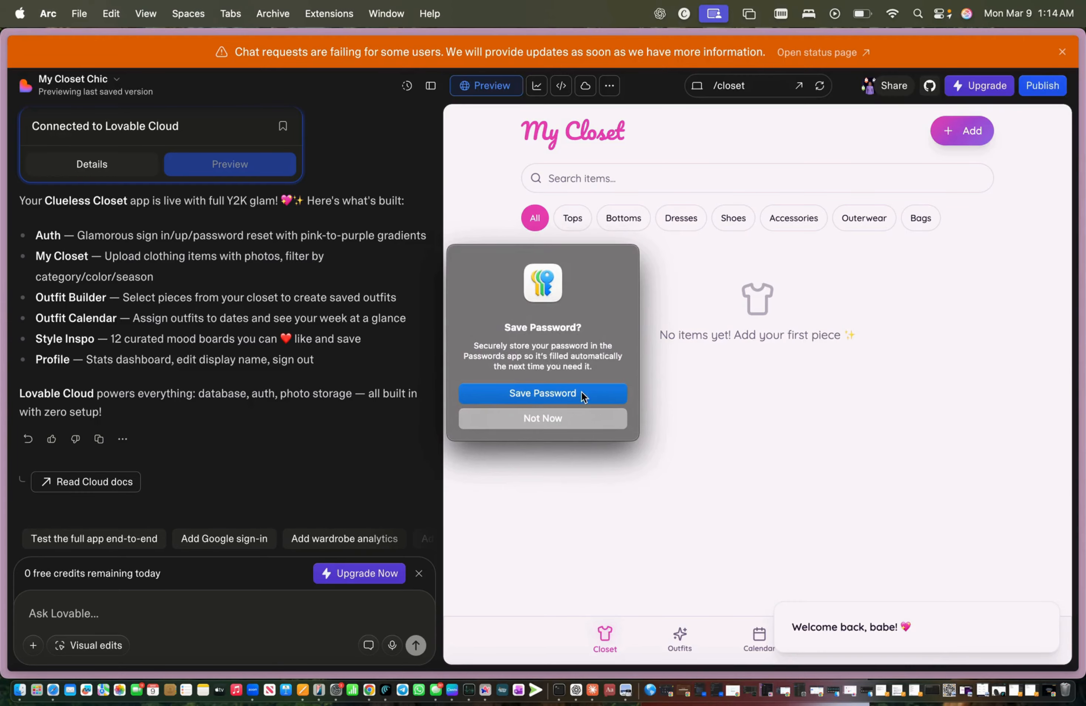
{"action": "left_click", "coordinate": [583, 420]}
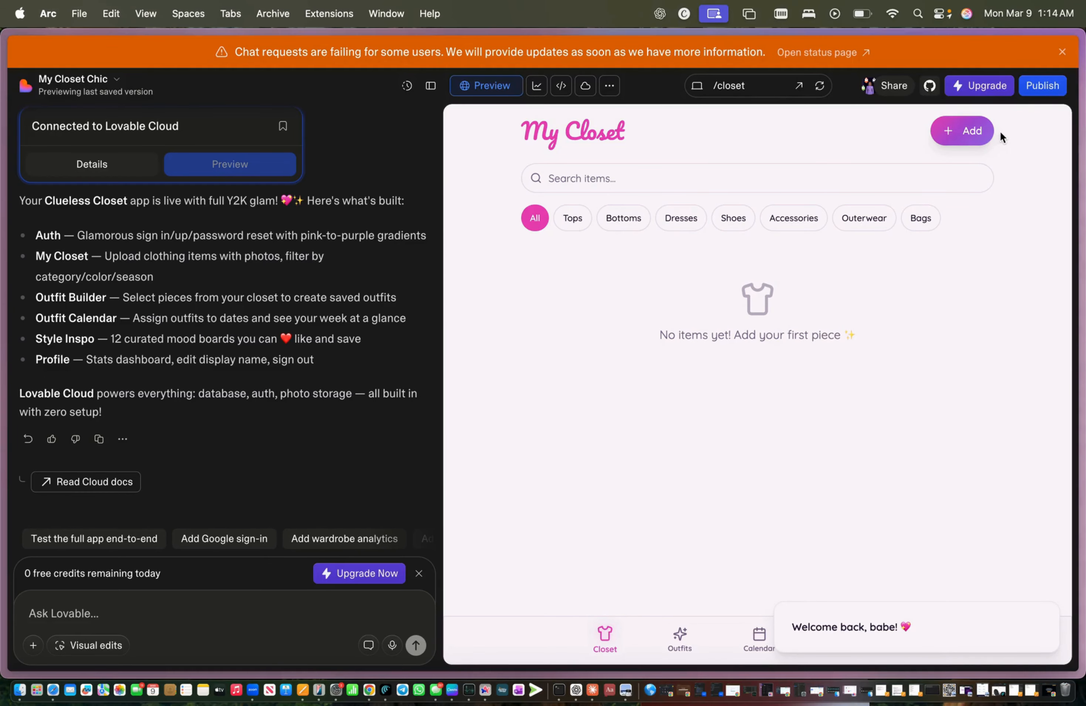
Step: Try the Add Item photo picker, close the form unsaved, and view the empty Outfits page
{"action": "left_click", "coordinate": [981, 132]}
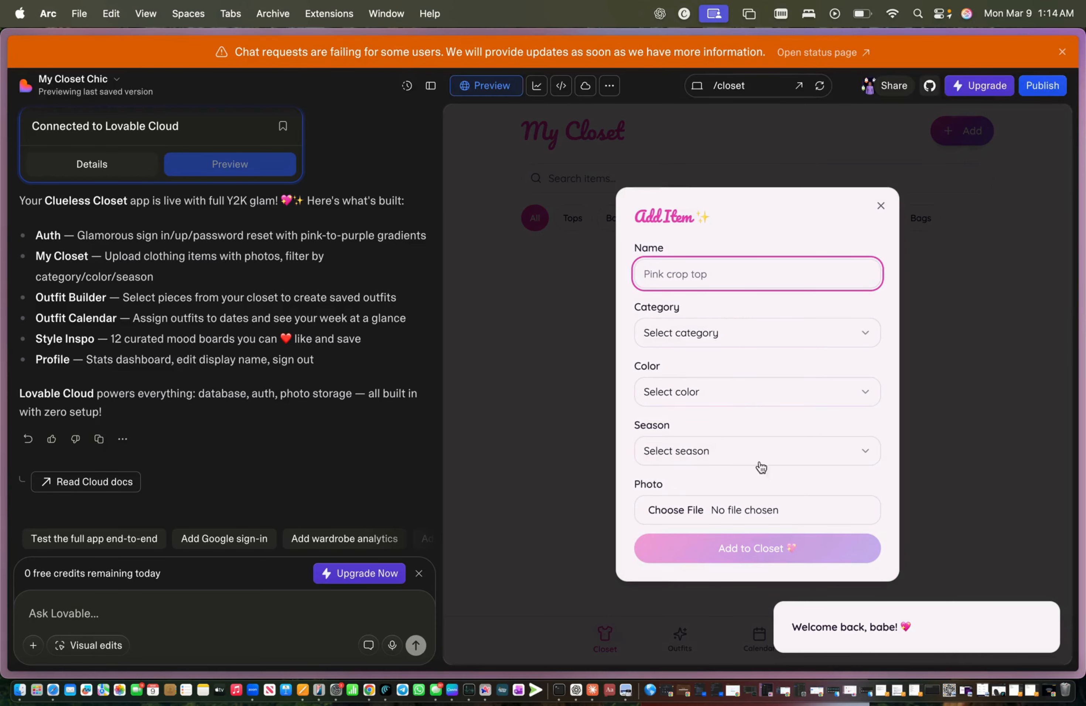
{"action": "left_click", "coordinate": [759, 510]}
{"action": "left_click", "coordinate": [688, 510]}
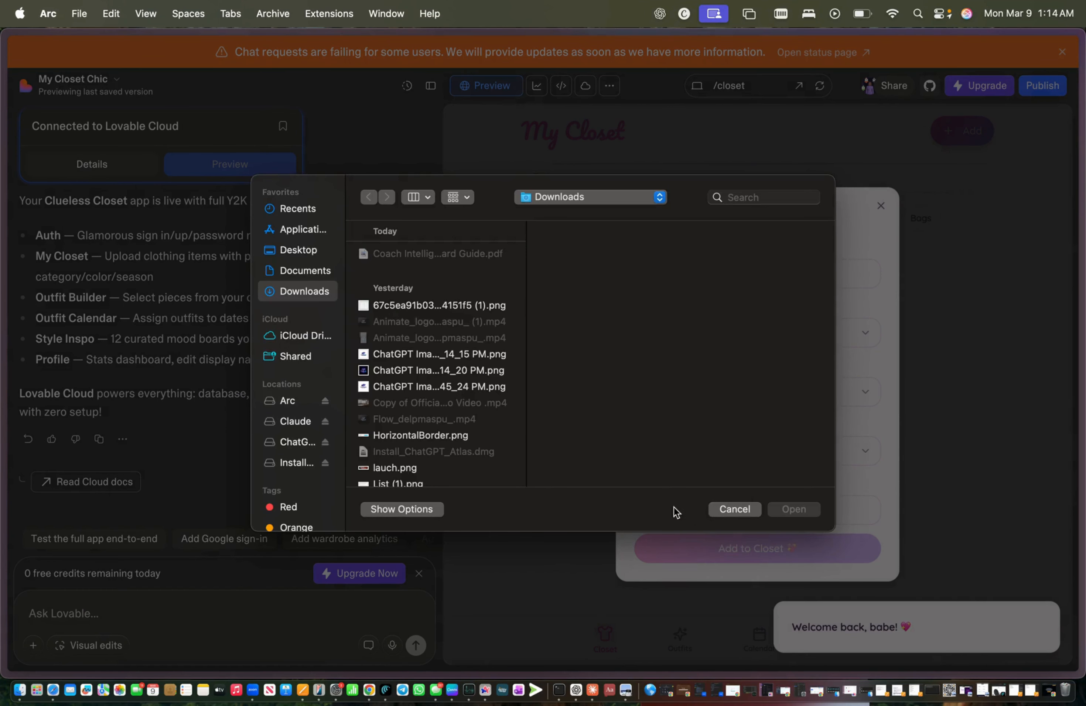
{"action": "left_click", "coordinate": [733, 509]}
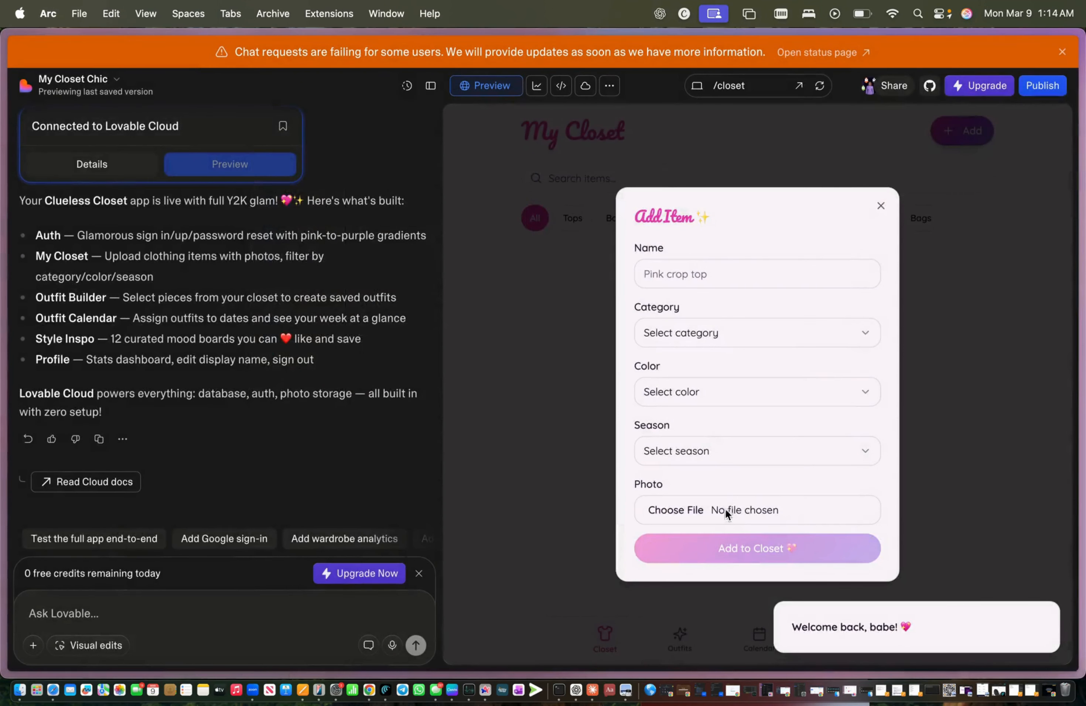
{"action": "left_click", "coordinate": [881, 206]}
{"action": "left_click", "coordinate": [680, 636]}
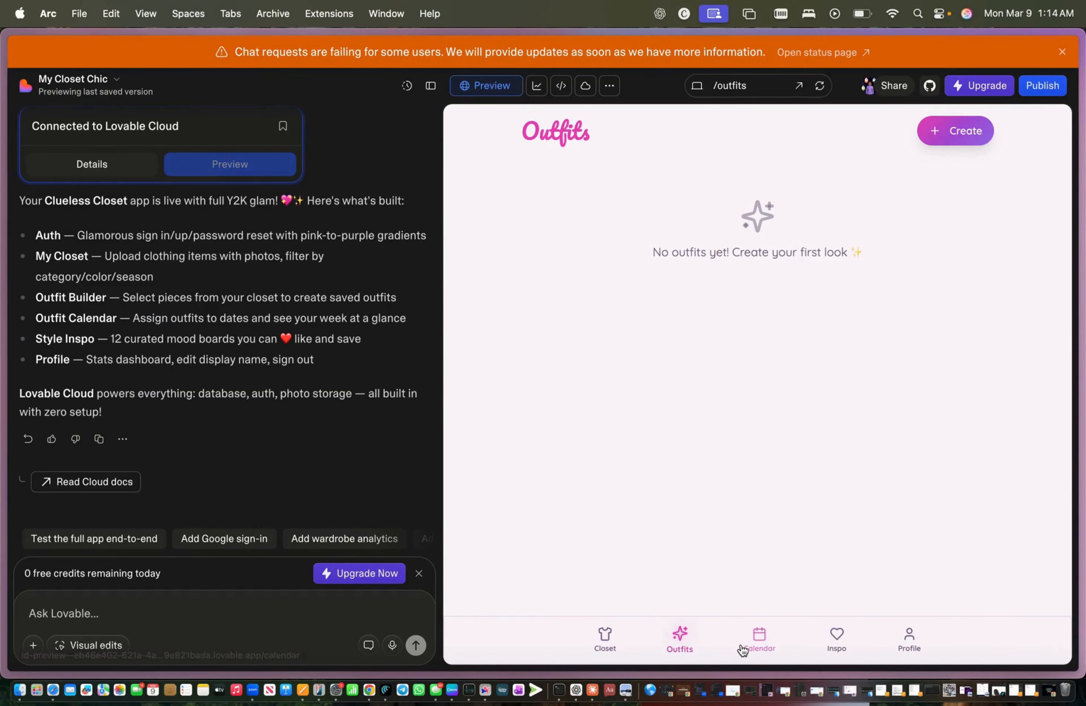
Step: Open and close the outfit builder, then view the Outfit Calendar page
{"action": "left_click", "coordinate": [982, 134]}
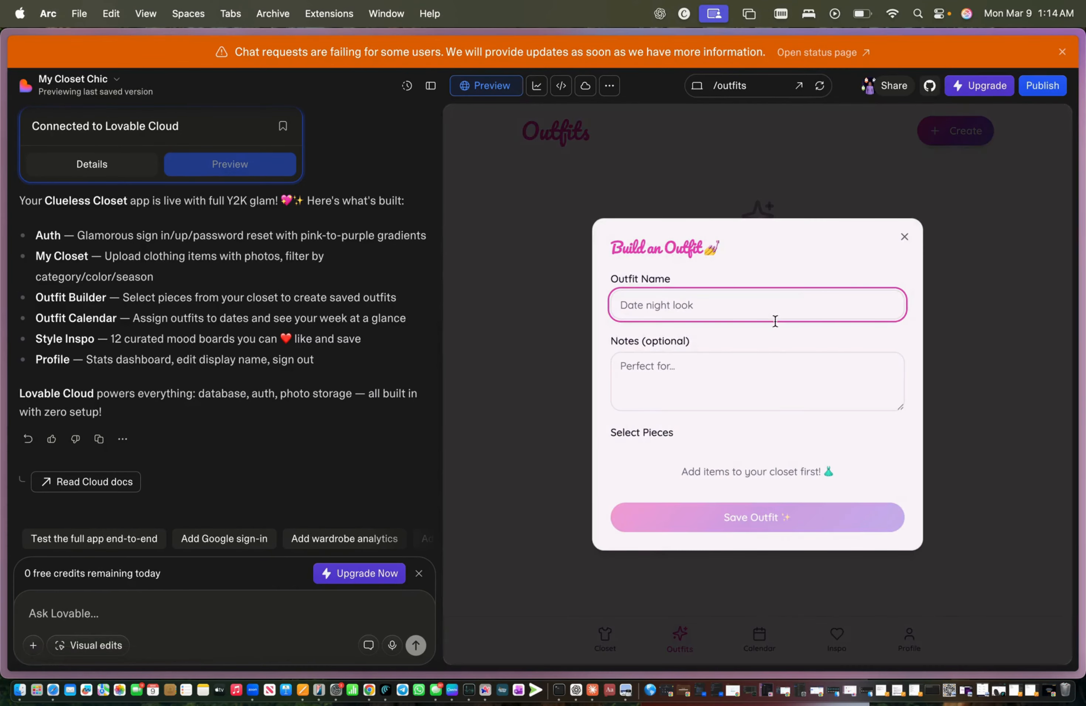
{"action": "left_click", "coordinate": [906, 235]}
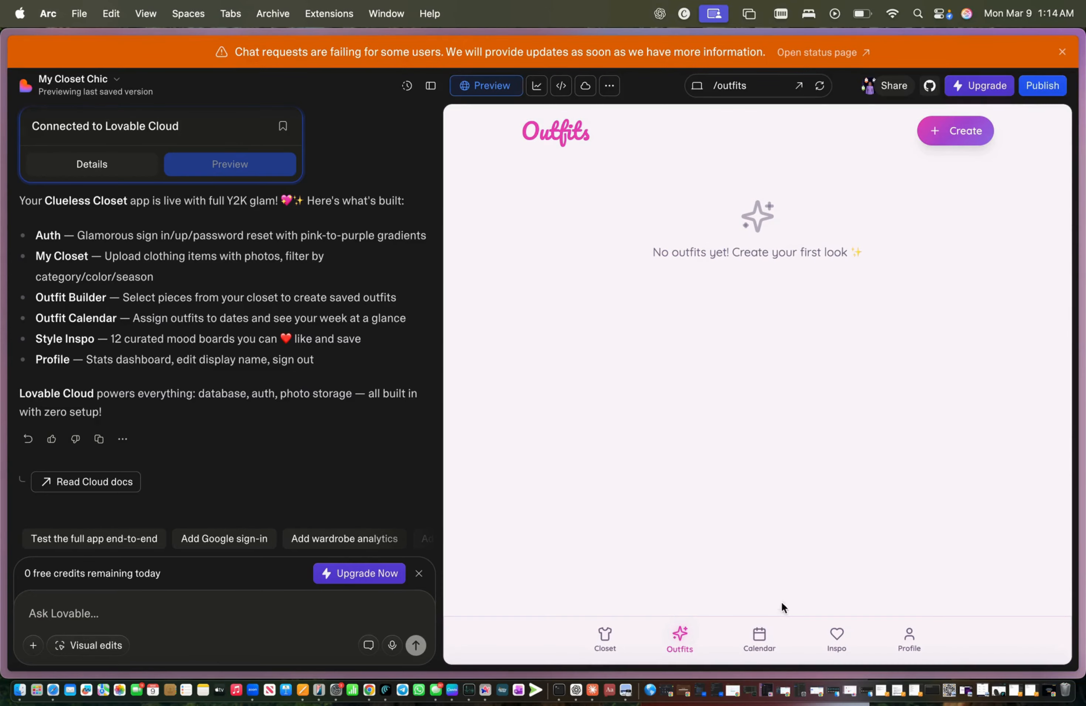
{"action": "left_click", "coordinate": [761, 635]}
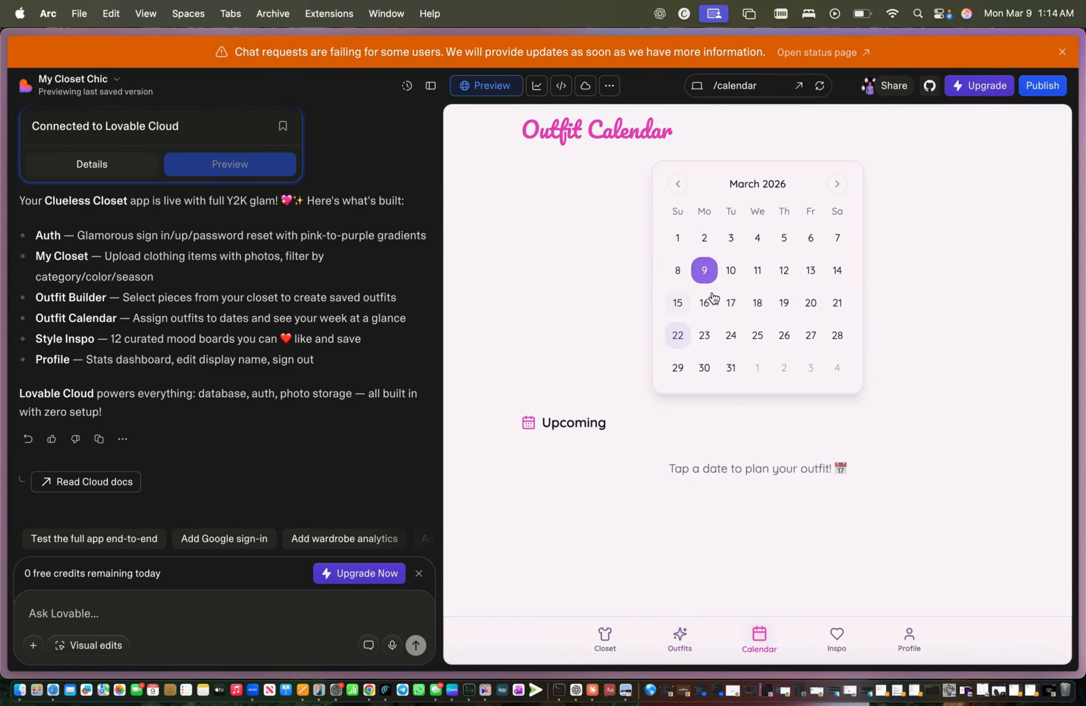
Step: On Style Inspo, filter by Casual, Date Night, Work and Weekend in turn
{"action": "left_click", "coordinate": [832, 640]}
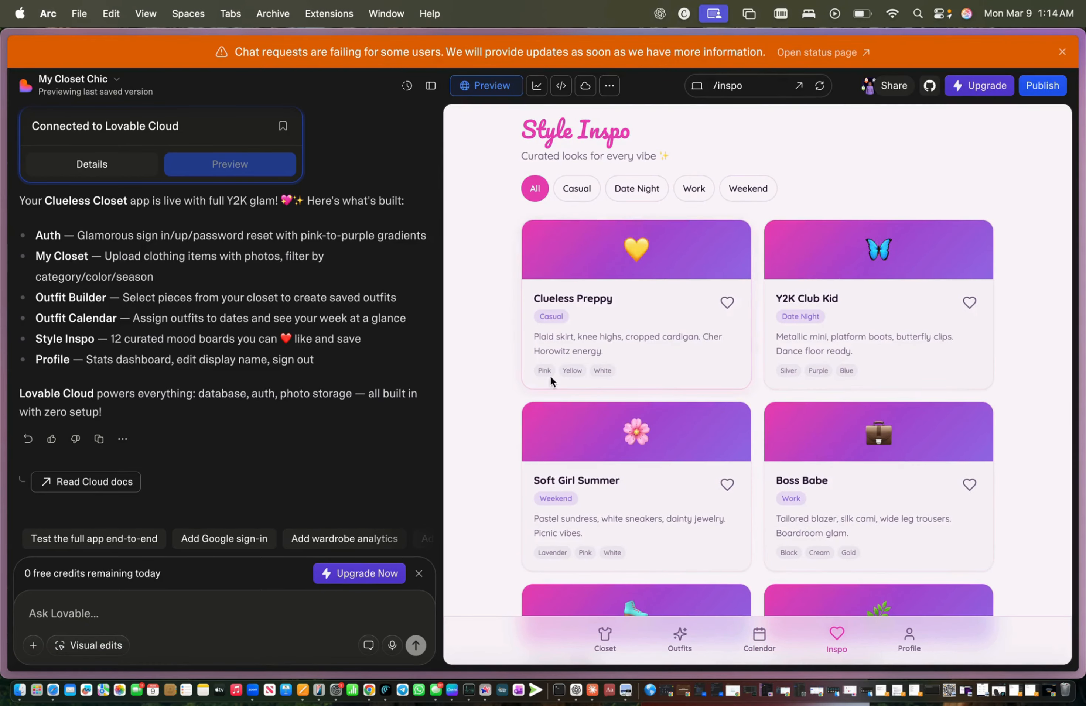
{"action": "left_click_drag", "start_coordinate": [541, 337], "coordinate": [616, 371]}
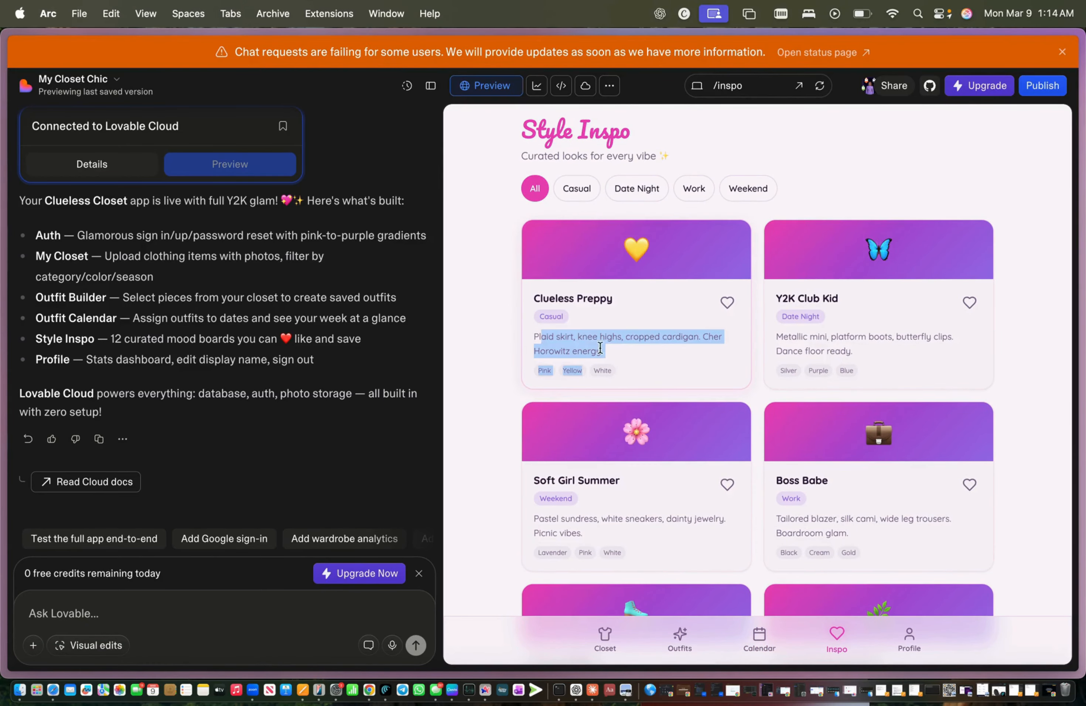
{"action": "left_click", "coordinate": [577, 188]}
{"action": "left_click", "coordinate": [624, 194]}
{"action": "left_click", "coordinate": [694, 188]}
{"action": "left_click", "coordinate": [748, 188]}
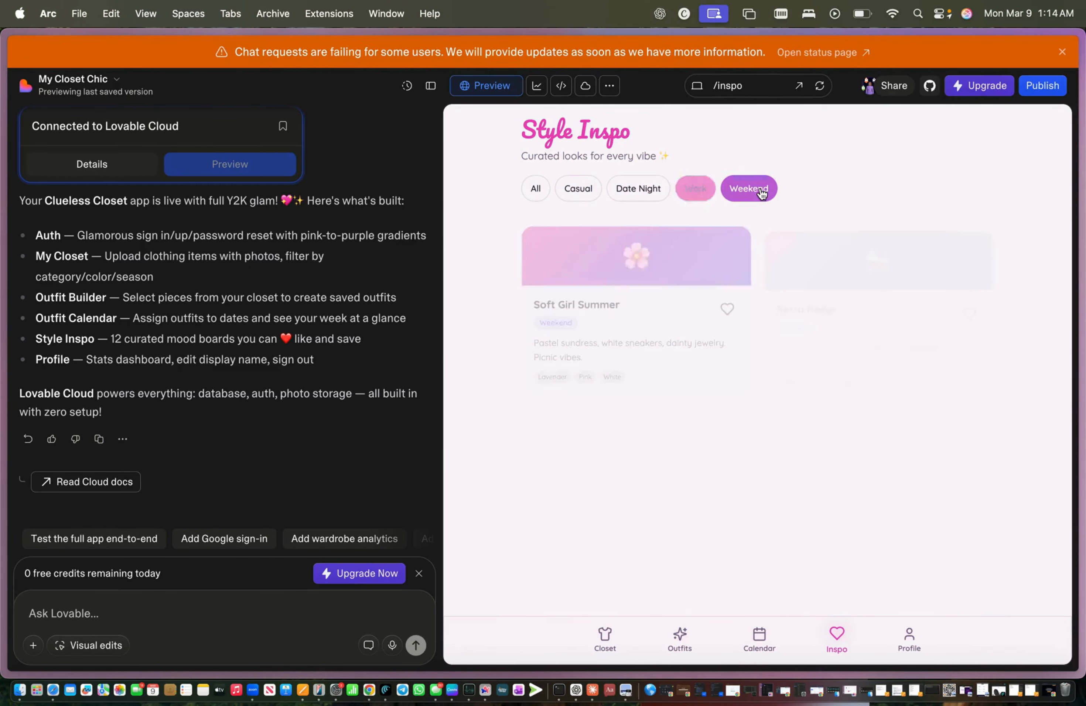
Step: View the Profile page, then return to the Lovable dashboard from the project menu
{"action": "left_click", "coordinate": [905, 634]}
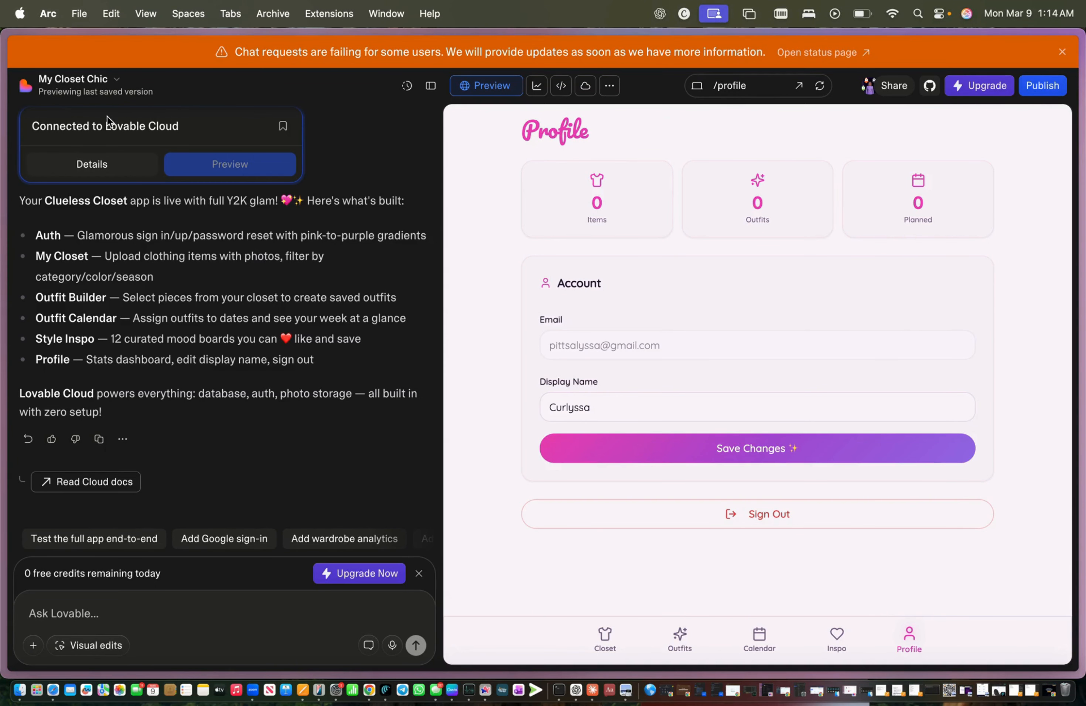
{"action": "left_click", "coordinate": [102, 94]}
{"action": "left_click", "coordinate": [78, 120]}
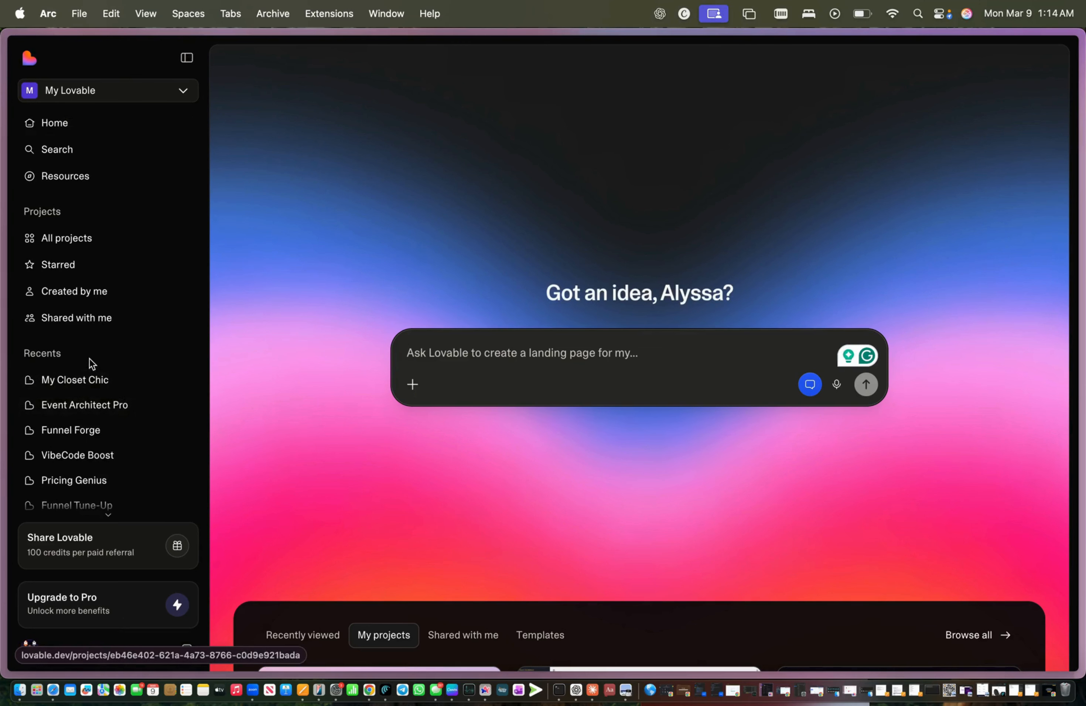
Step: Show All projects and scroll through cards like Funnel Tune-Up, Pricing Genius and Event Architect Pro
{"action": "scroll", "coordinate": [100, 492], "scroll_direction": "down", "scroll_amount": 10}
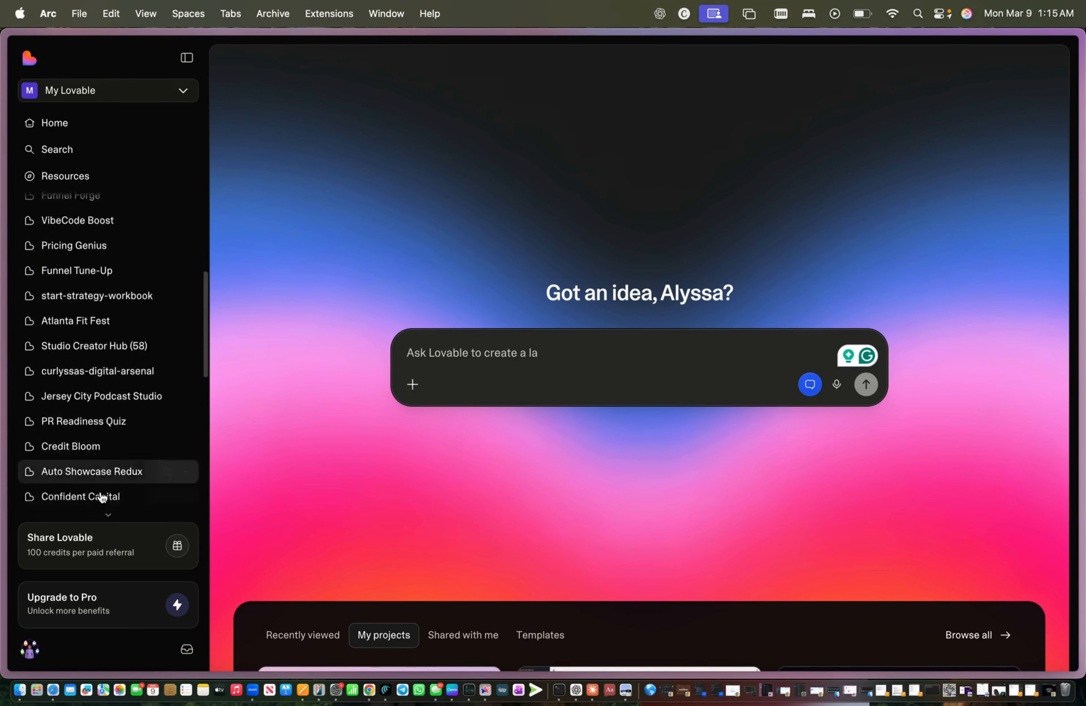
{"action": "scroll", "coordinate": [101, 497], "scroll_direction": "up", "scroll_amount": 10}
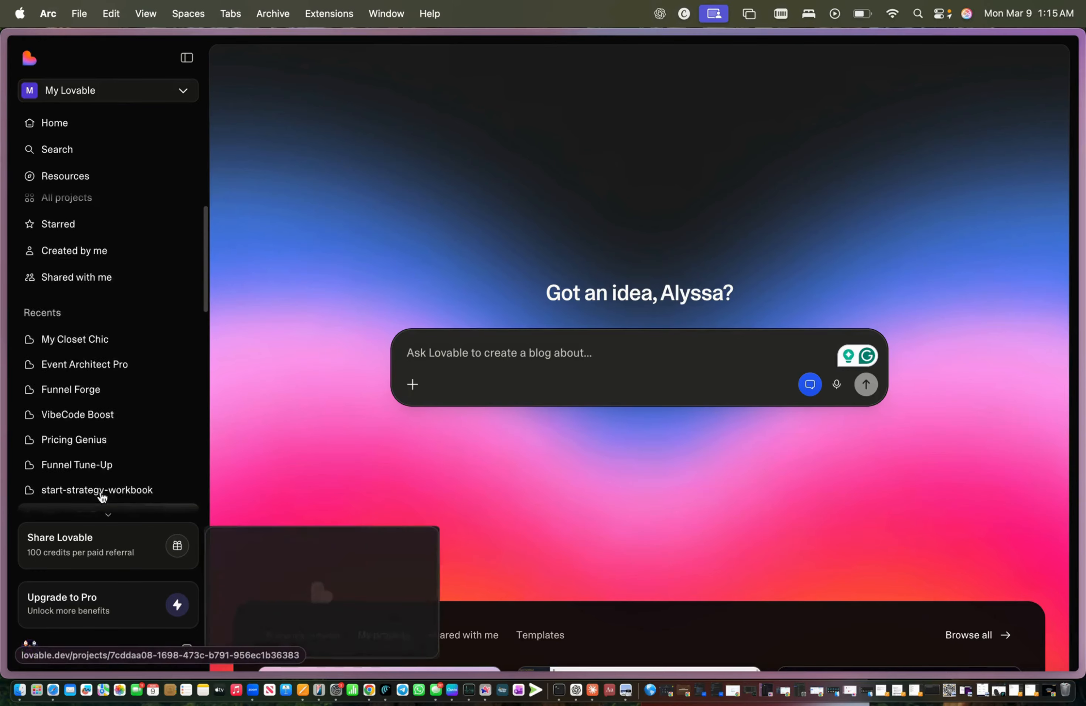
{"action": "left_click", "coordinate": [133, 244]}
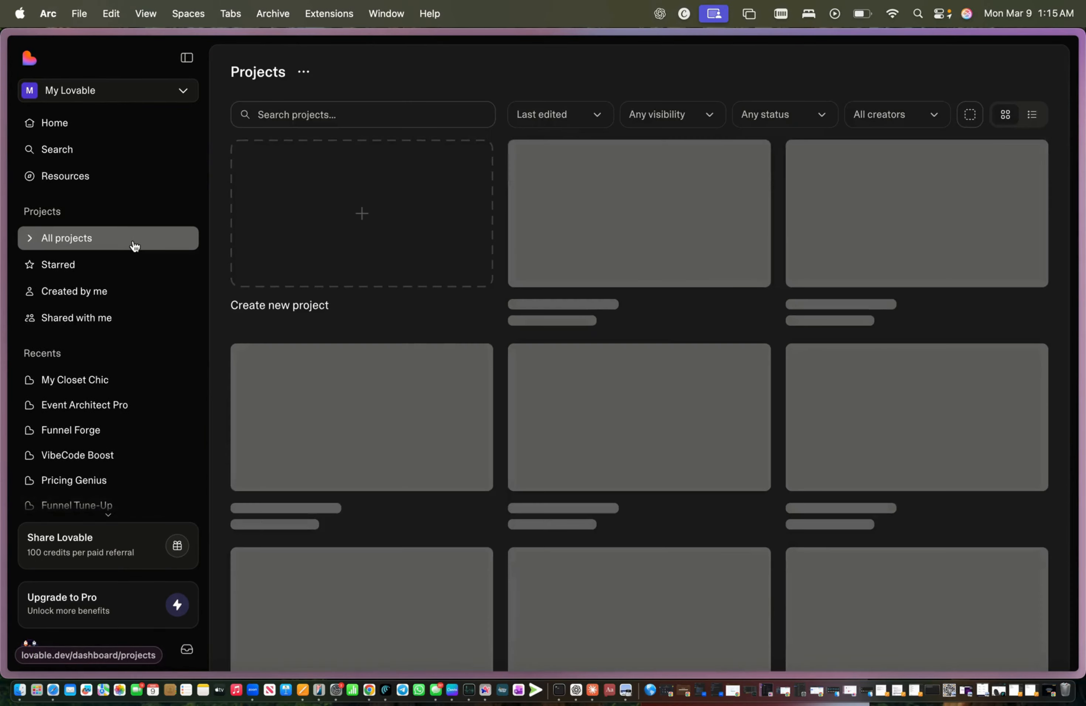
{"action": "scroll", "coordinate": [493, 311], "scroll_direction": "down", "scroll_amount": 4}
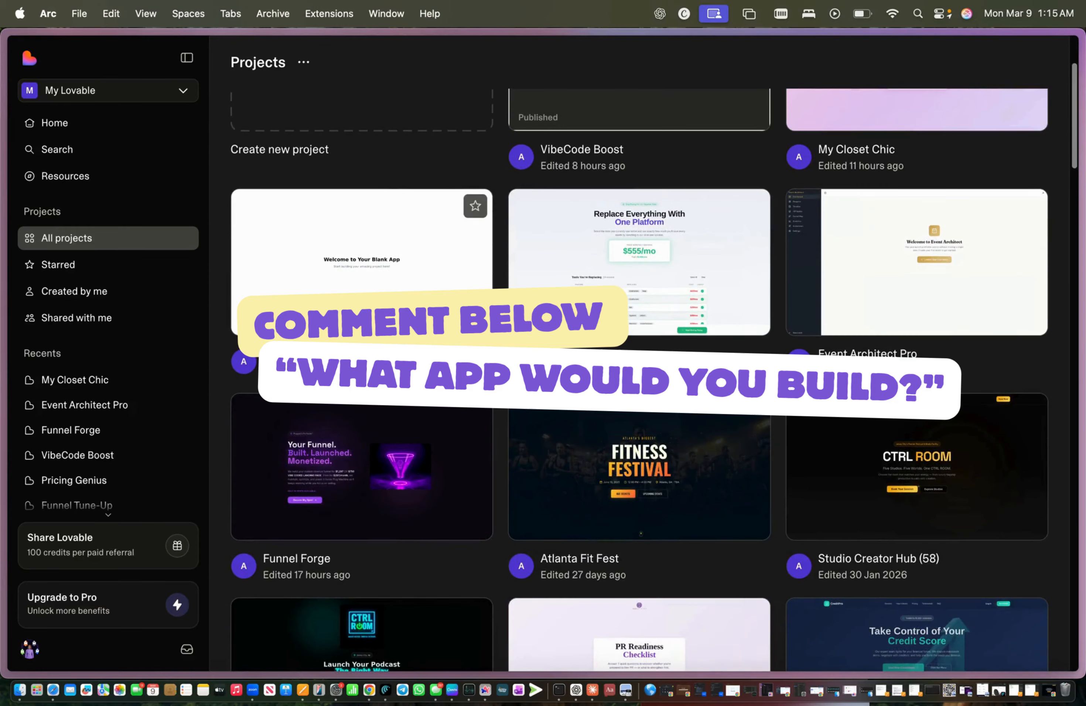
{"action": "scroll", "coordinate": [476, 293], "scroll_direction": "down", "scroll_amount": 2}
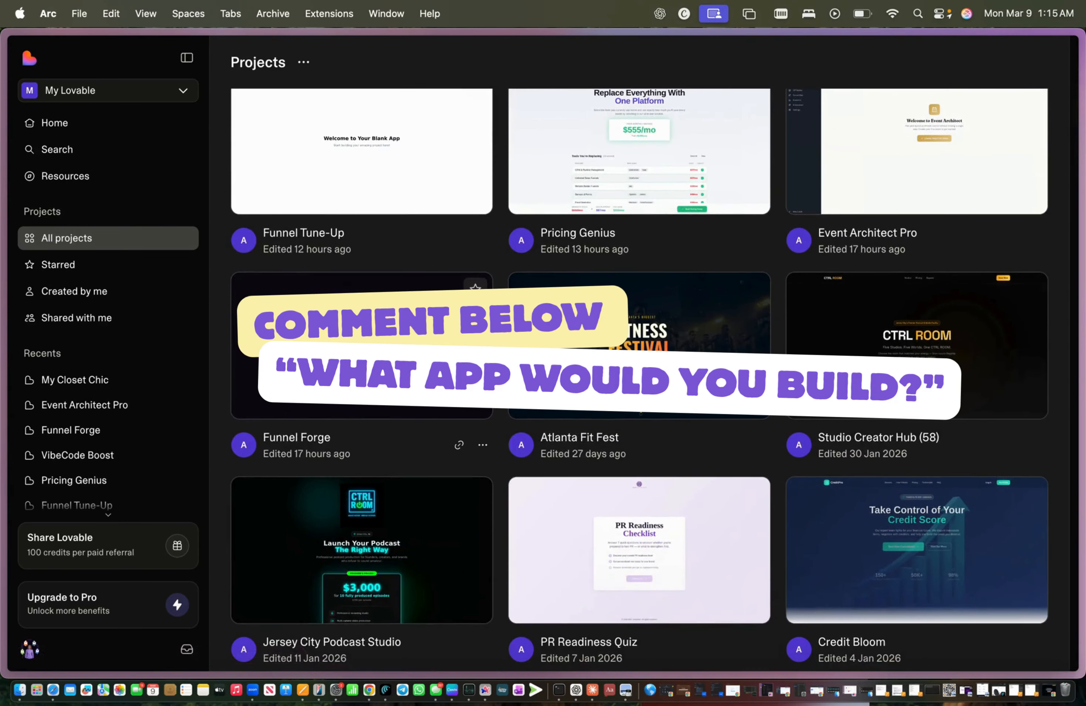
{"action": "scroll", "coordinate": [585, 252], "scroll_direction": "up", "scroll_amount": 2}
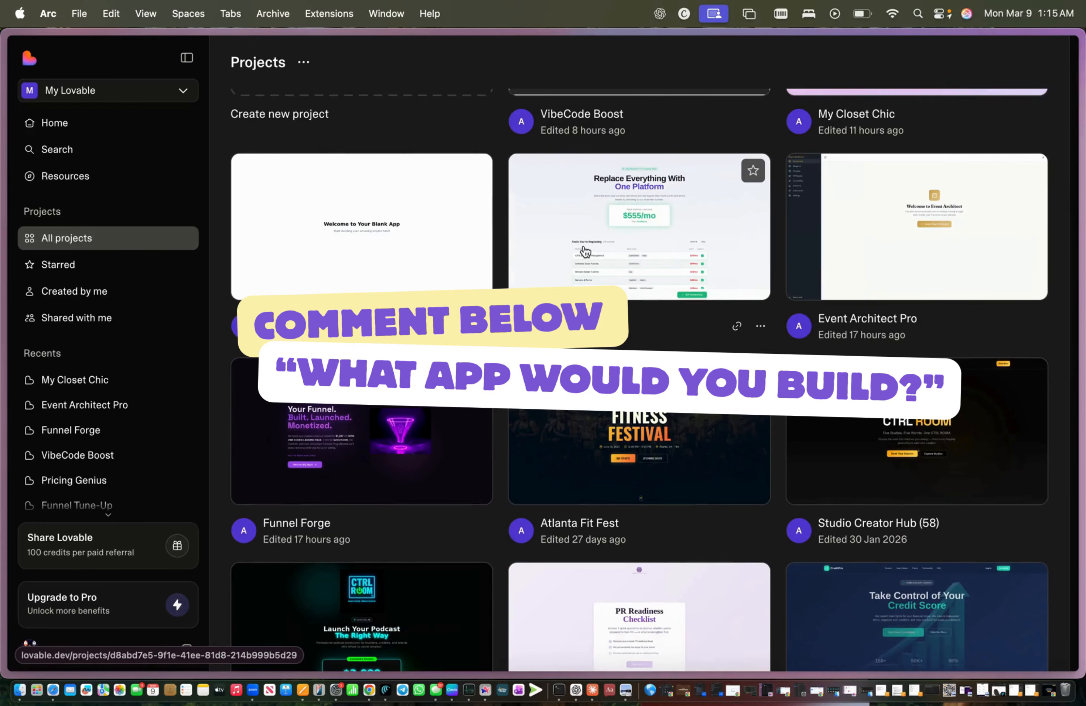
{"action": "scroll", "coordinate": [585, 251], "scroll_direction": "up", "scroll_amount": 2}
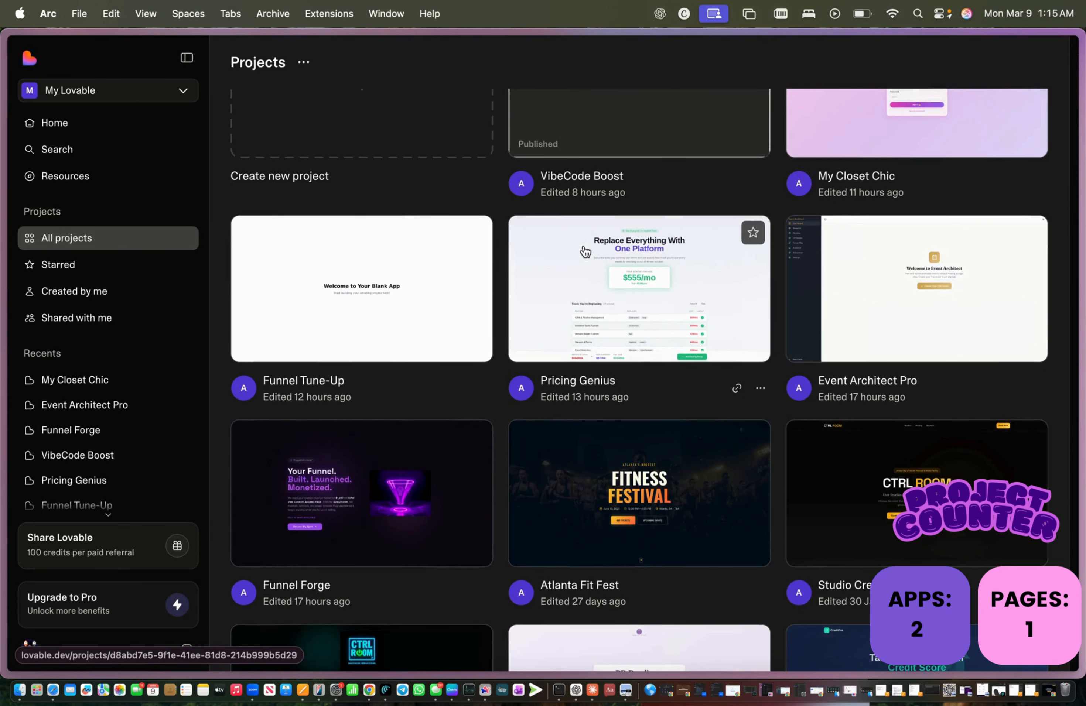
Step: Open Pricing Genius and scroll through its tools comparison table
{"action": "left_click", "coordinate": [585, 251]}
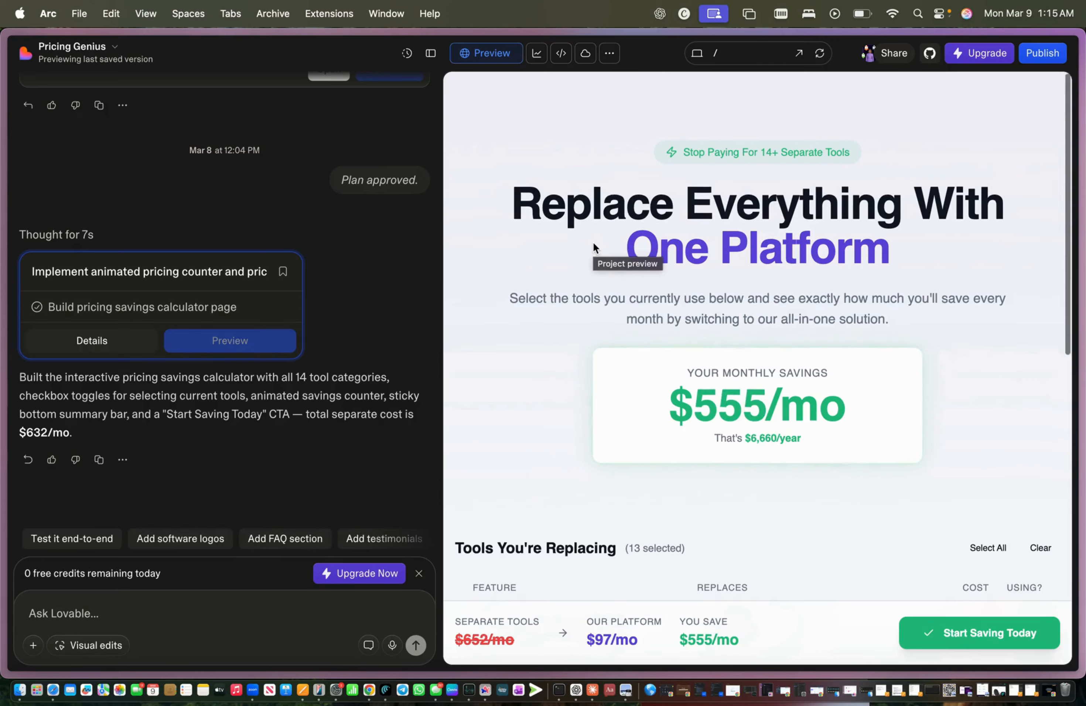
{"action": "scroll", "coordinate": [593, 244], "scroll_direction": "down", "scroll_amount": 5}
{"action": "scroll", "coordinate": [594, 244], "scroll_direction": "down", "scroll_amount": 7}
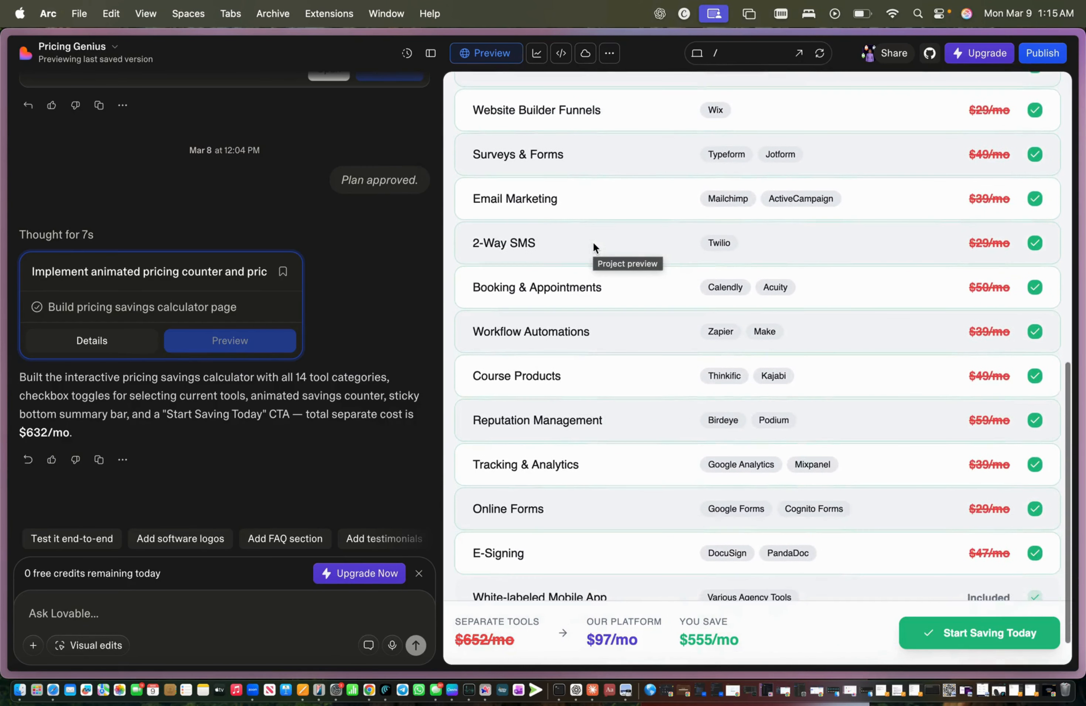
{"action": "scroll", "coordinate": [594, 247], "scroll_direction": "up", "scroll_amount": 5}
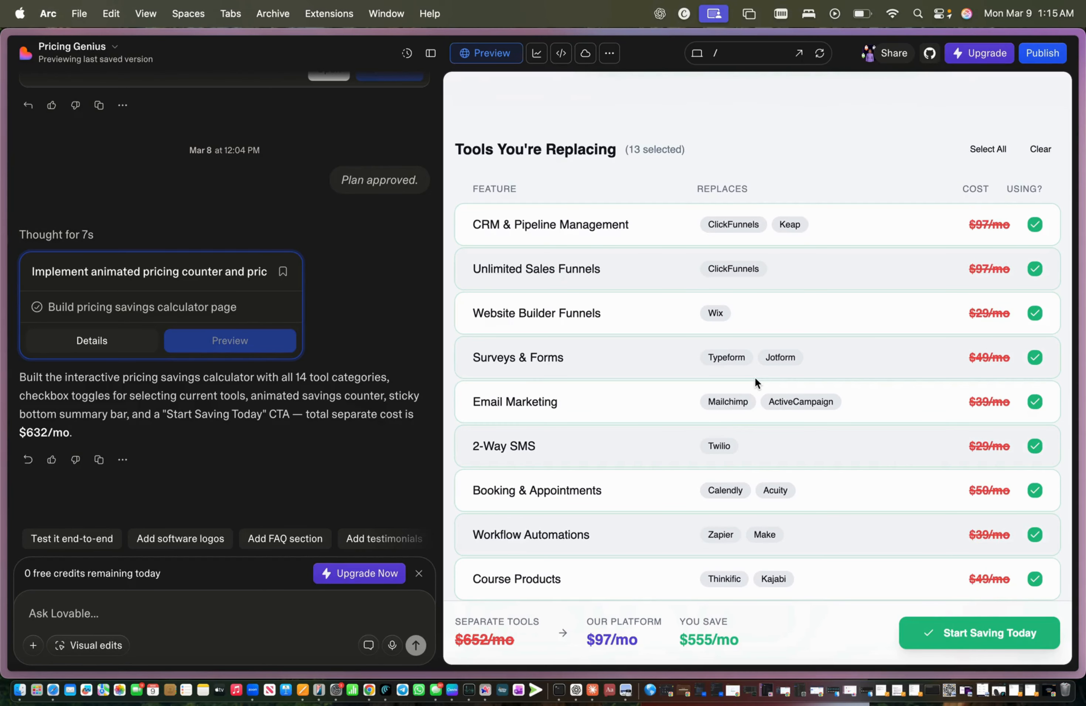
{"action": "scroll", "coordinate": [1031, 224], "scroll_direction": "down", "scroll_amount": 5}
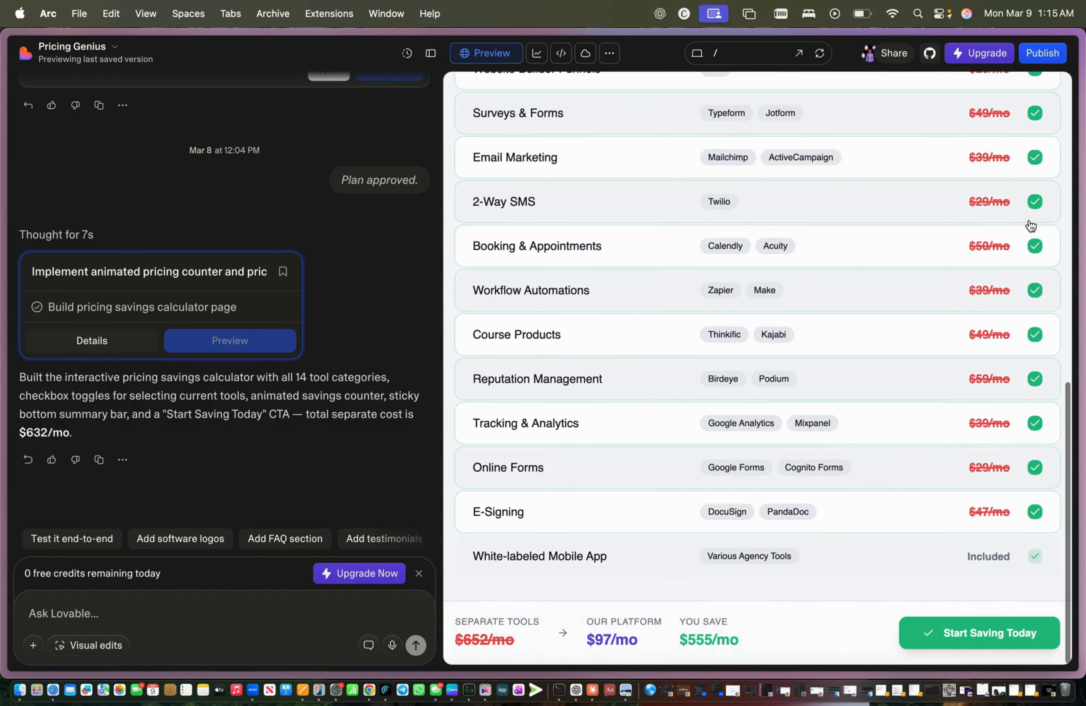
{"action": "scroll", "coordinate": [1004, 224], "scroll_direction": "up", "scroll_amount": 2}
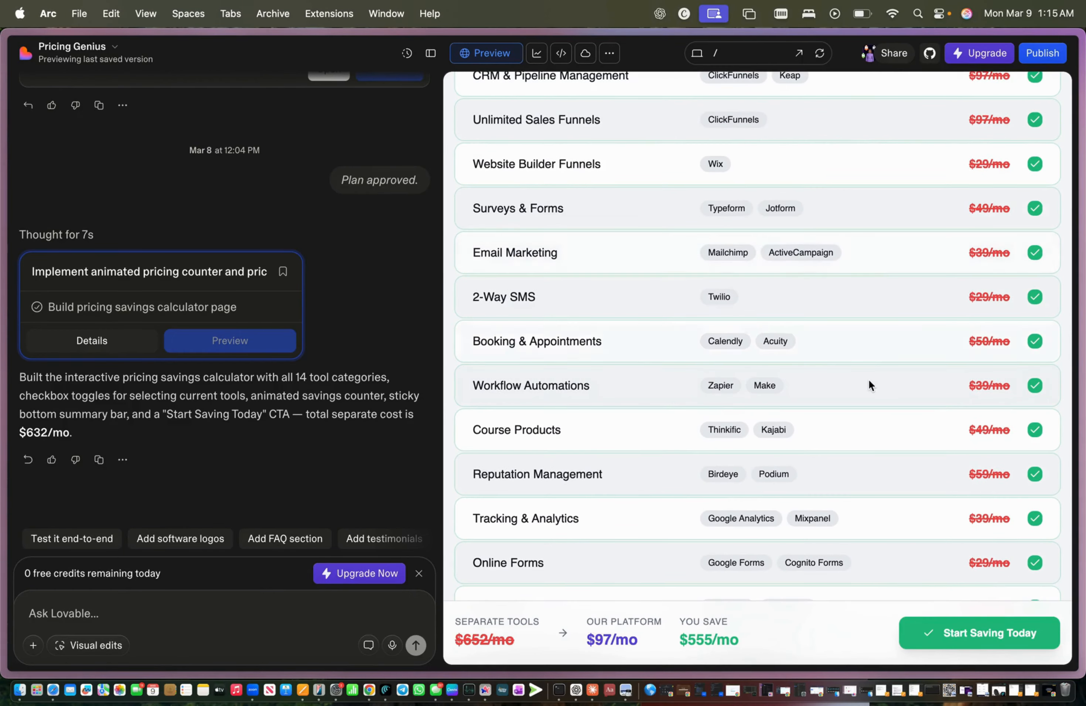
{"action": "key", "text": "ctrl+Up"}
{"action": "key", "text": "ctrl+Up"}
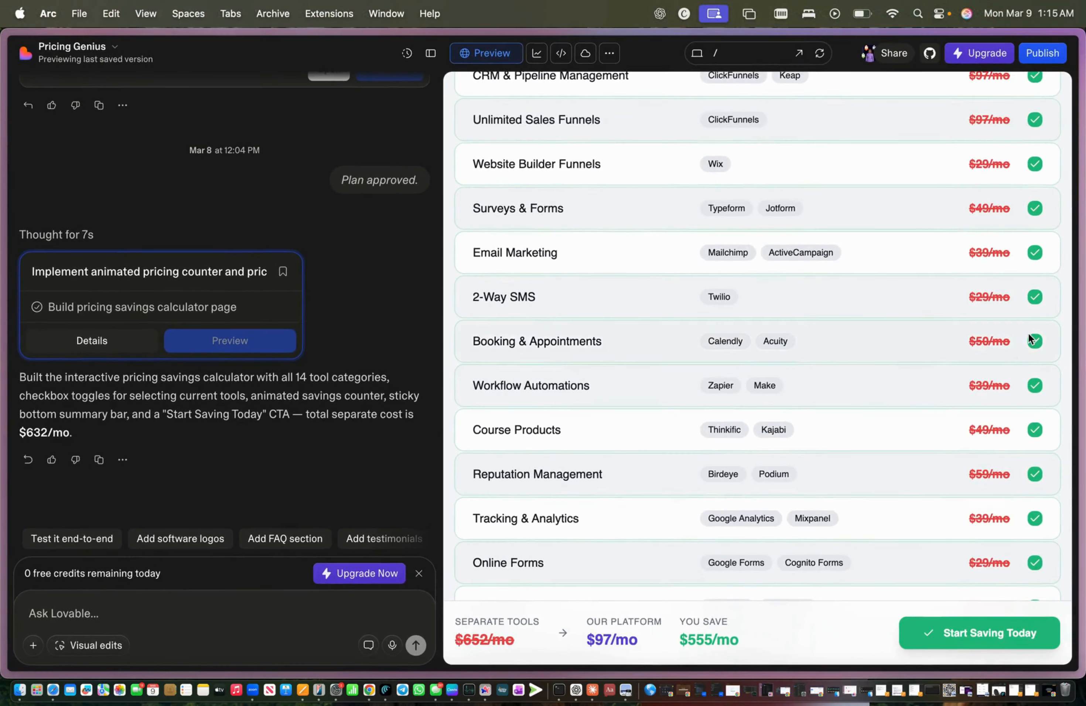
Step: Uncheck Email Marketing, 2-Way SMS, Booking & Appointments and Workflow Automations, dropping savings to $398/mo
{"action": "left_click", "coordinate": [1034, 255]}
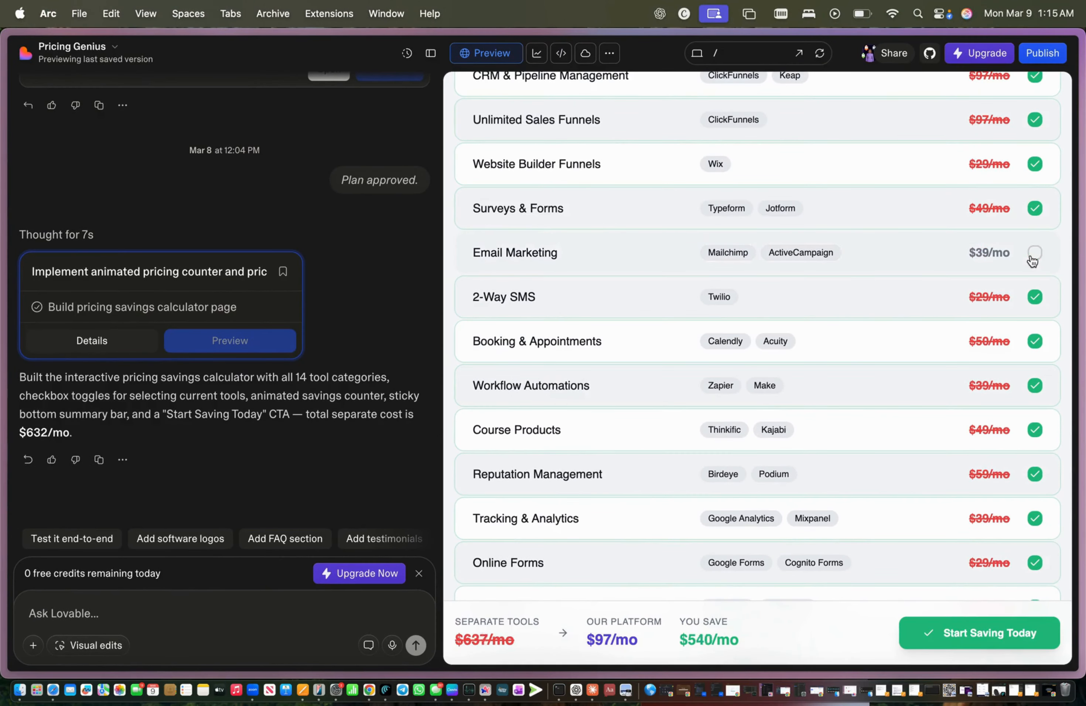
{"action": "left_click", "coordinate": [1035, 300]}
{"action": "left_click", "coordinate": [1034, 342]}
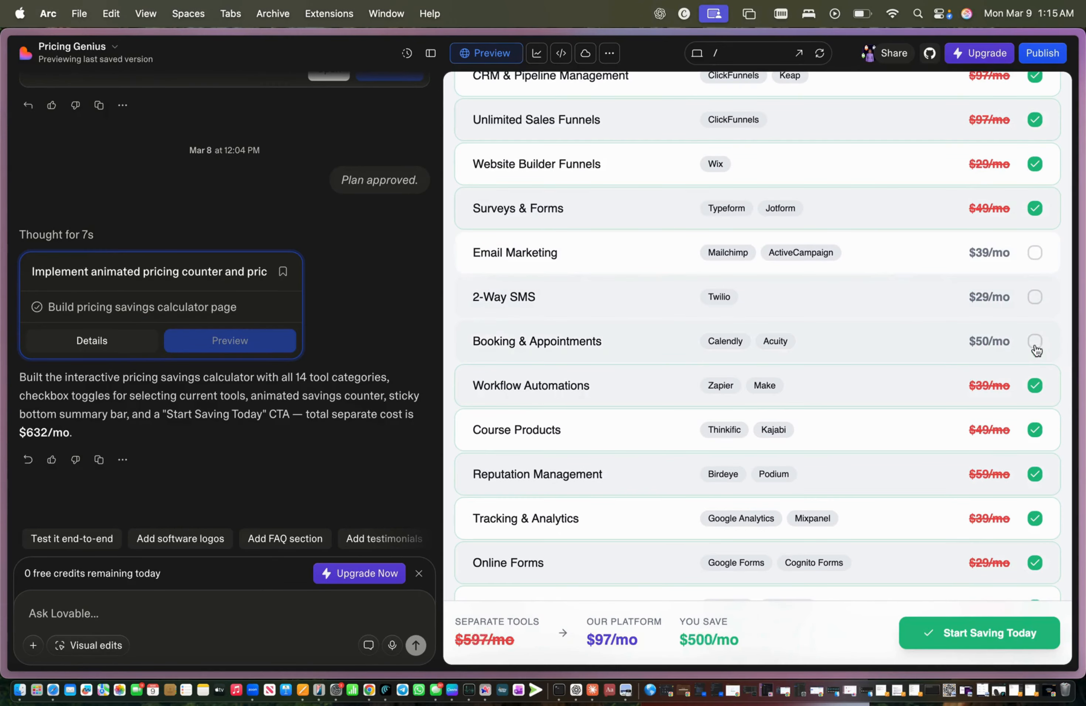
{"action": "left_click", "coordinate": [1035, 384]}
{"action": "scroll", "coordinate": [1001, 293], "scroll_direction": "up", "scroll_amount": 1}
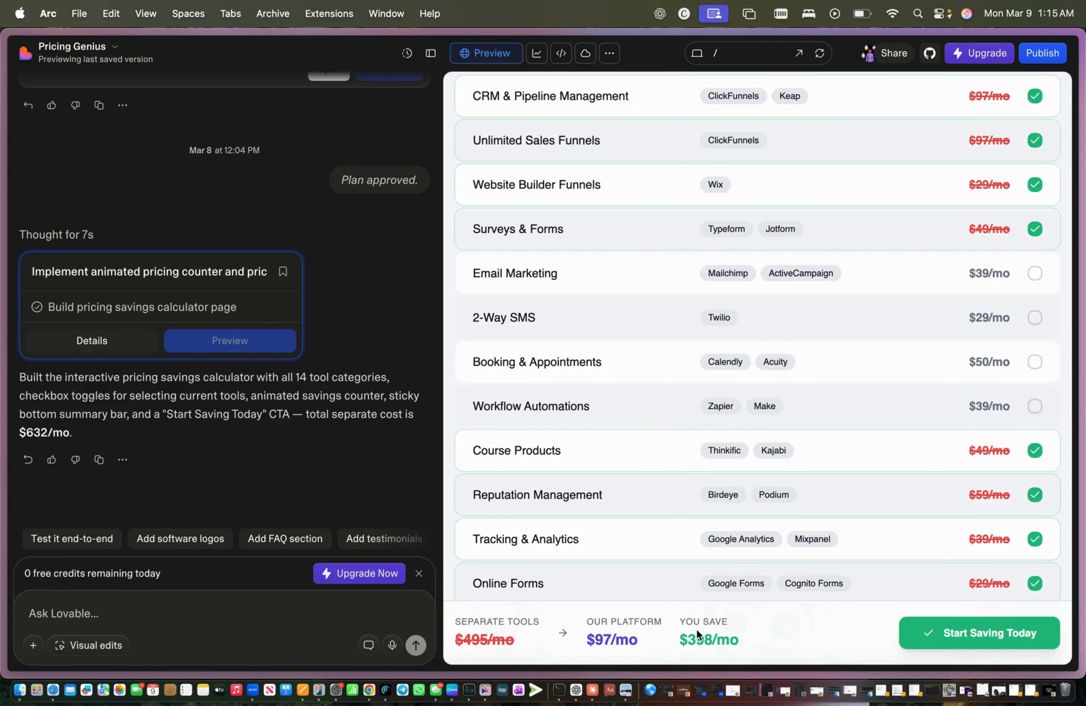
{"action": "scroll", "coordinate": [816, 551], "scroll_direction": "down", "scroll_amount": 3}
{"action": "scroll", "coordinate": [817, 551], "scroll_direction": "up", "scroll_amount": 15}
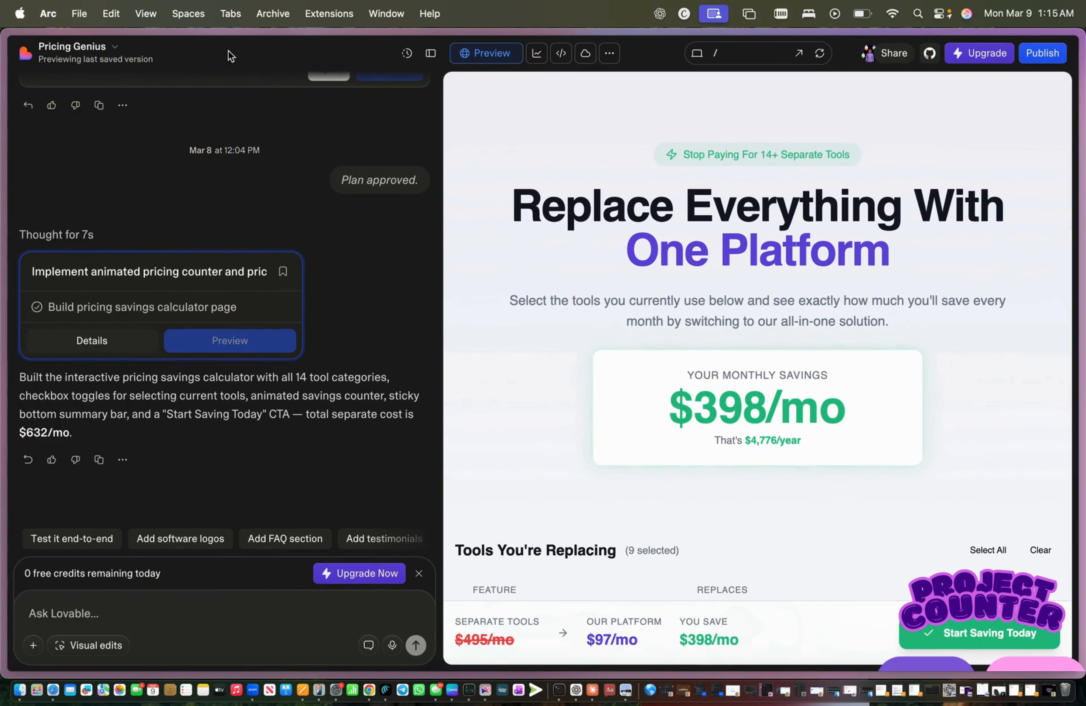
{"action": "left_click", "coordinate": [113, 51]}
Step: Return to the dashboard, scroll the projects, and open Funnel Tune-Up
{"action": "left_click", "coordinate": [85, 89]}
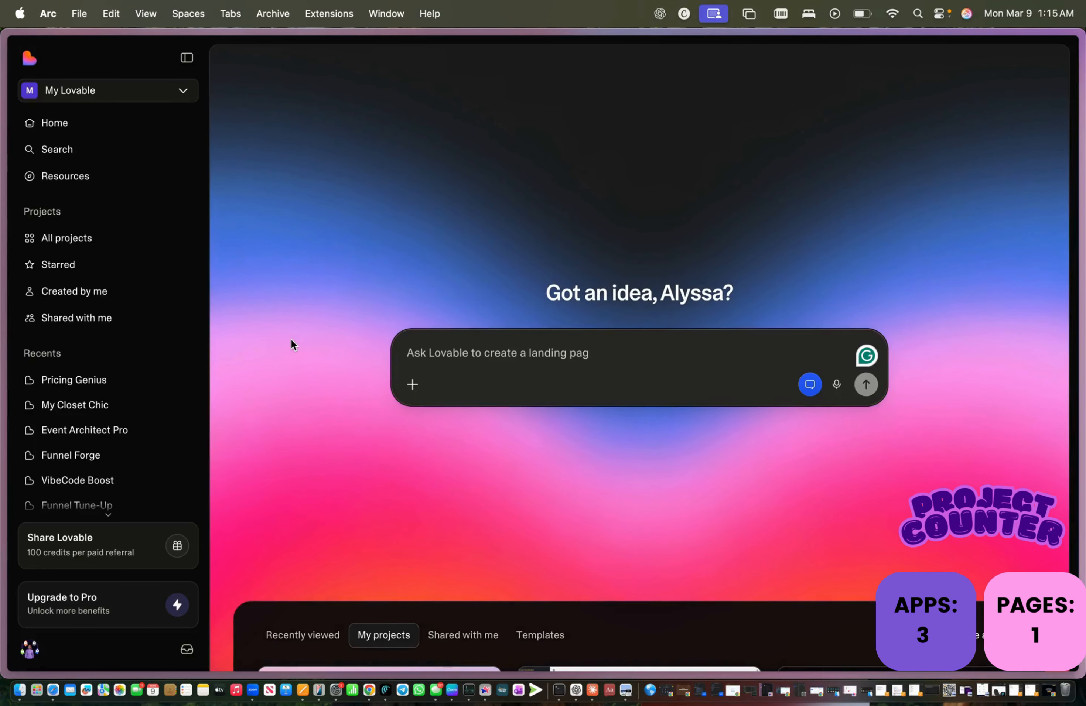
{"action": "scroll", "coordinate": [293, 345], "scroll_direction": "down", "scroll_amount": 10}
{"action": "scroll", "coordinate": [292, 345], "scroll_direction": "down", "scroll_amount": 10}
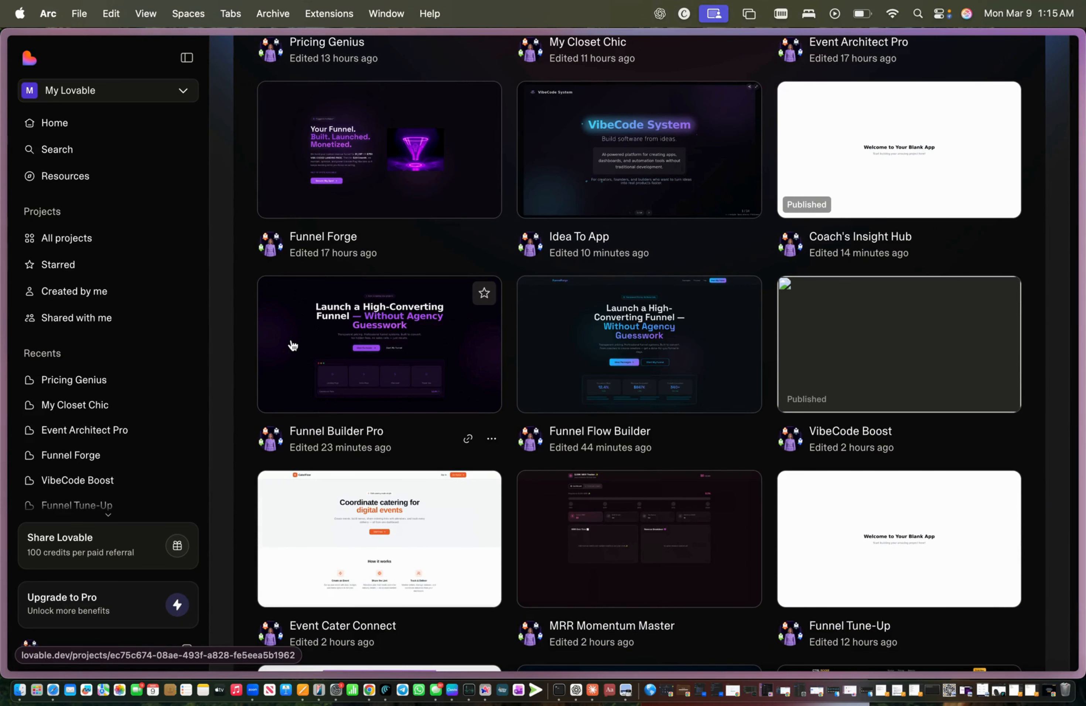
{"action": "scroll", "coordinate": [292, 345], "scroll_direction": "down", "scroll_amount": 5}
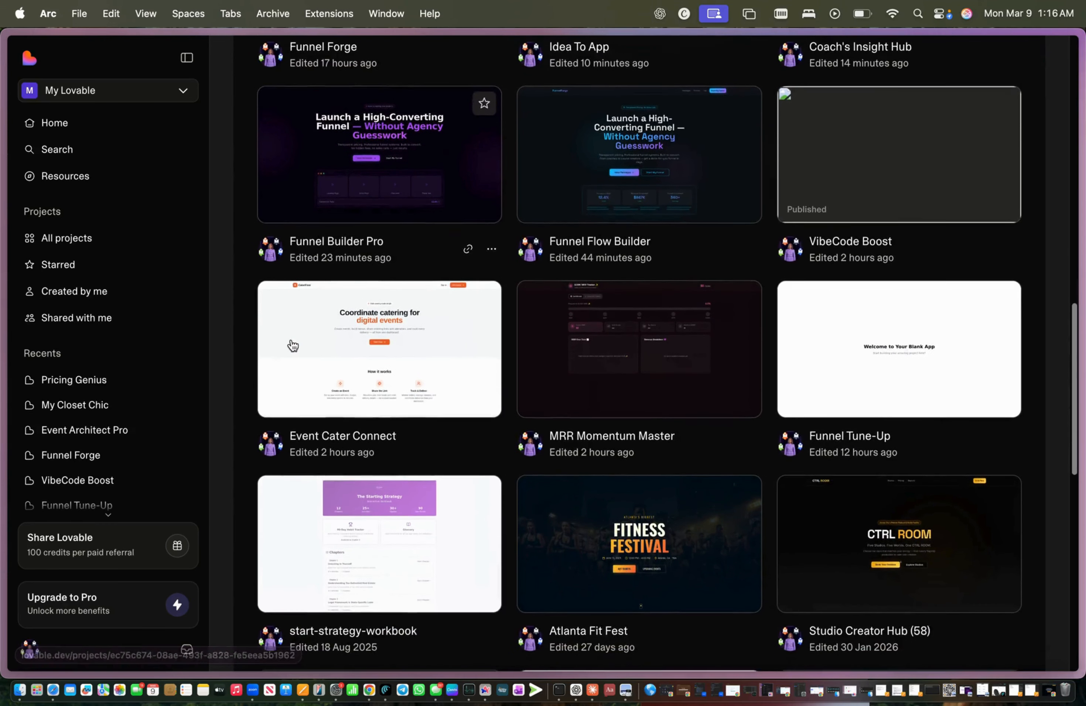
{"action": "scroll", "coordinate": [292, 344], "scroll_direction": "down", "scroll_amount": 2}
{"action": "scroll", "coordinate": [292, 345], "scroll_direction": "down", "scroll_amount": 2}
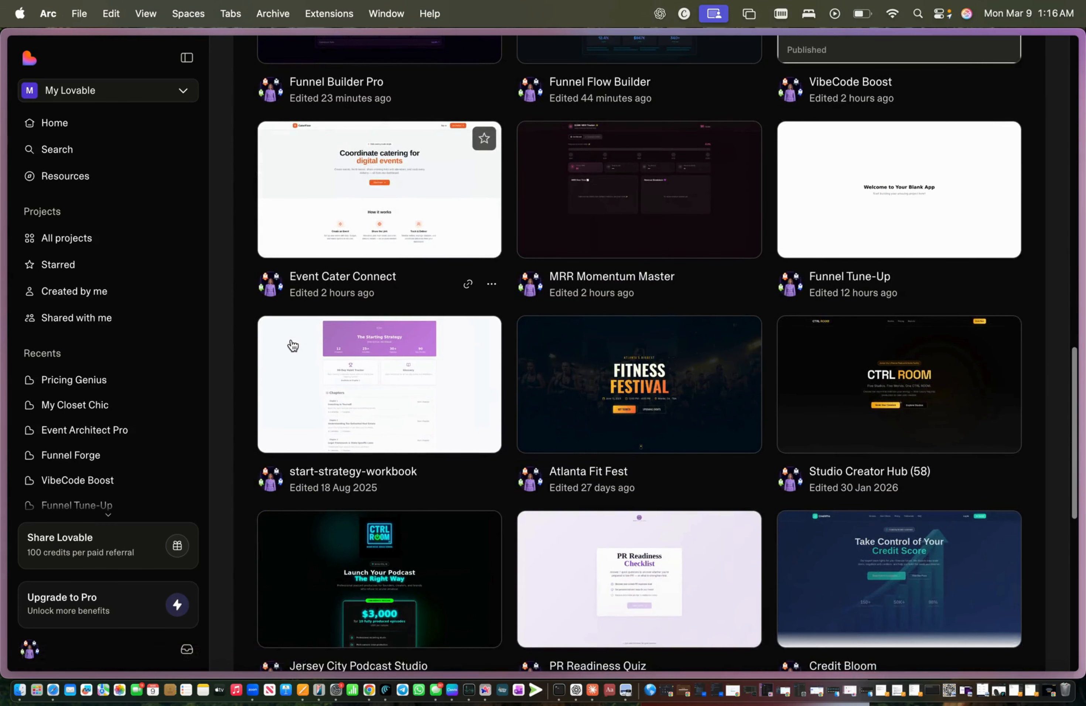
{"action": "scroll", "coordinate": [292, 346], "scroll_direction": "up", "scroll_amount": 4}
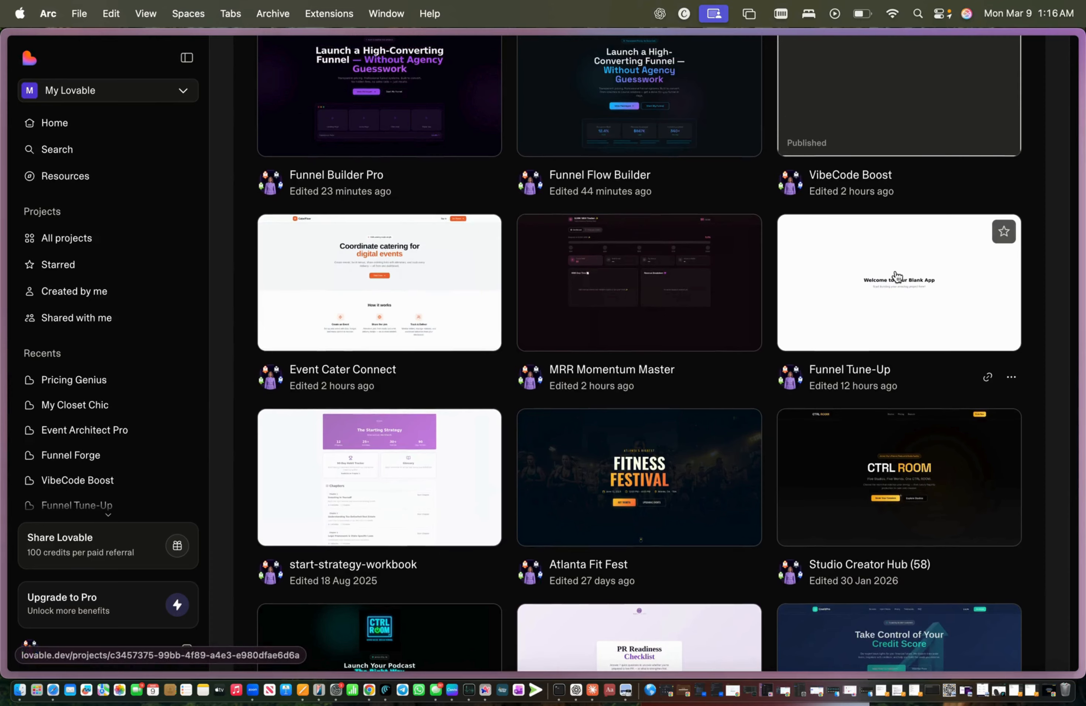
{"action": "left_click", "coordinate": [896, 276]}
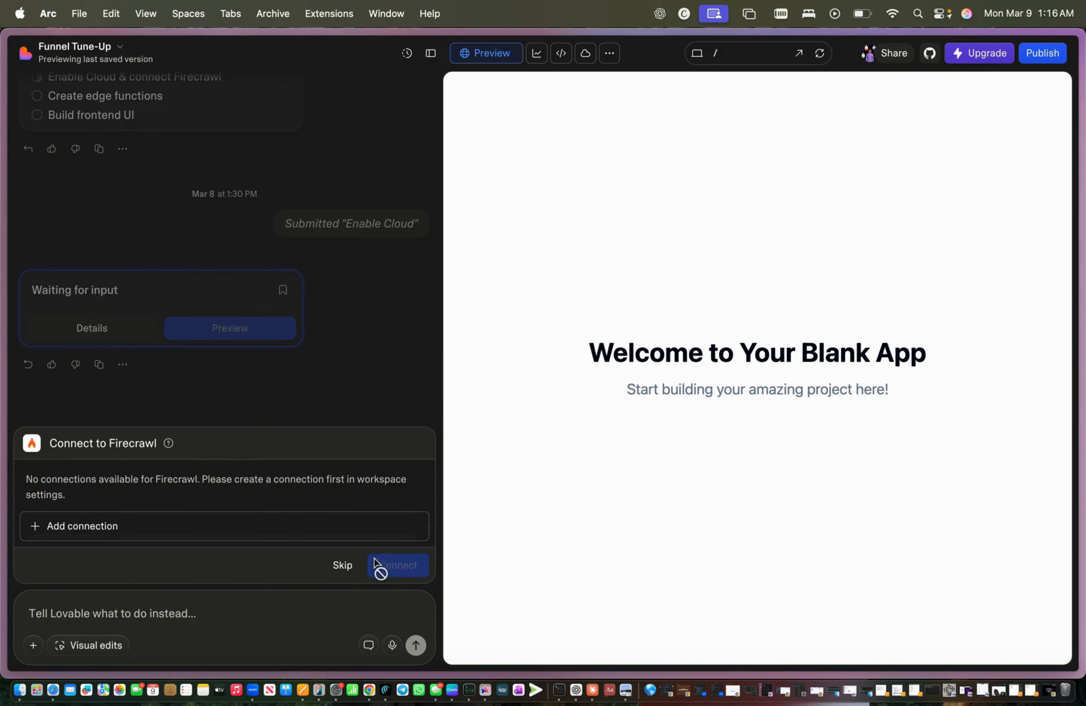
Step: View the blank-app preview full page, return to the editor, and scroll up the earlier chat requests
{"action": "mouse_move", "coordinate": [2, 229]}
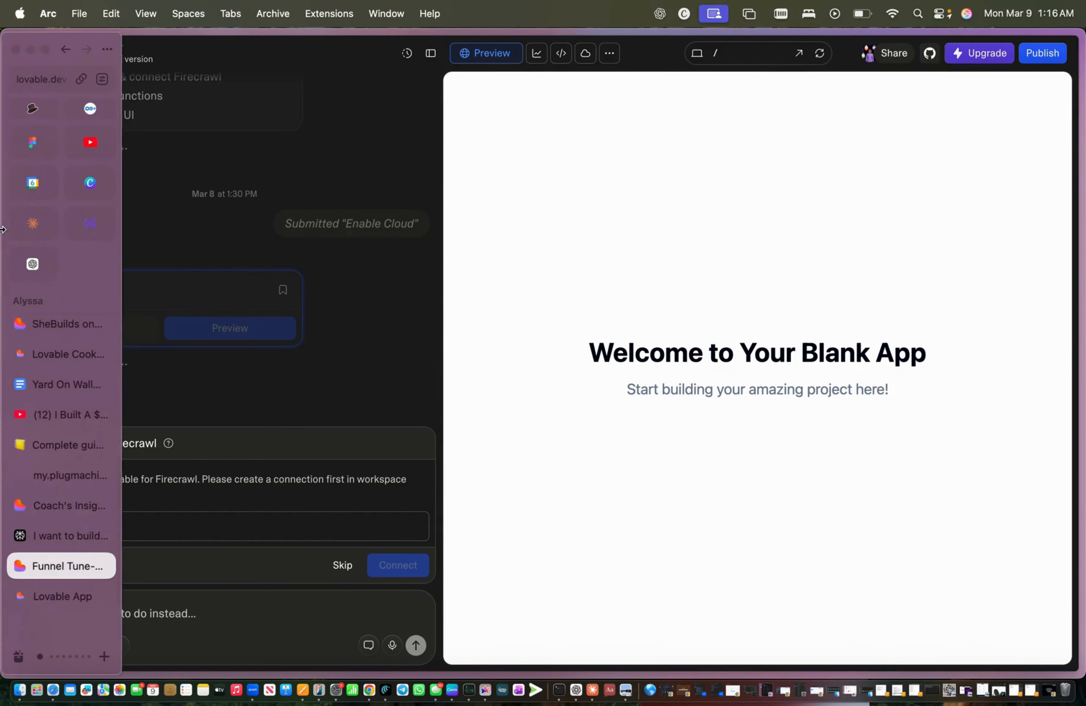
{"action": "right_click", "coordinate": [69, 49]}
{"action": "left_click", "coordinate": [376, 125]}
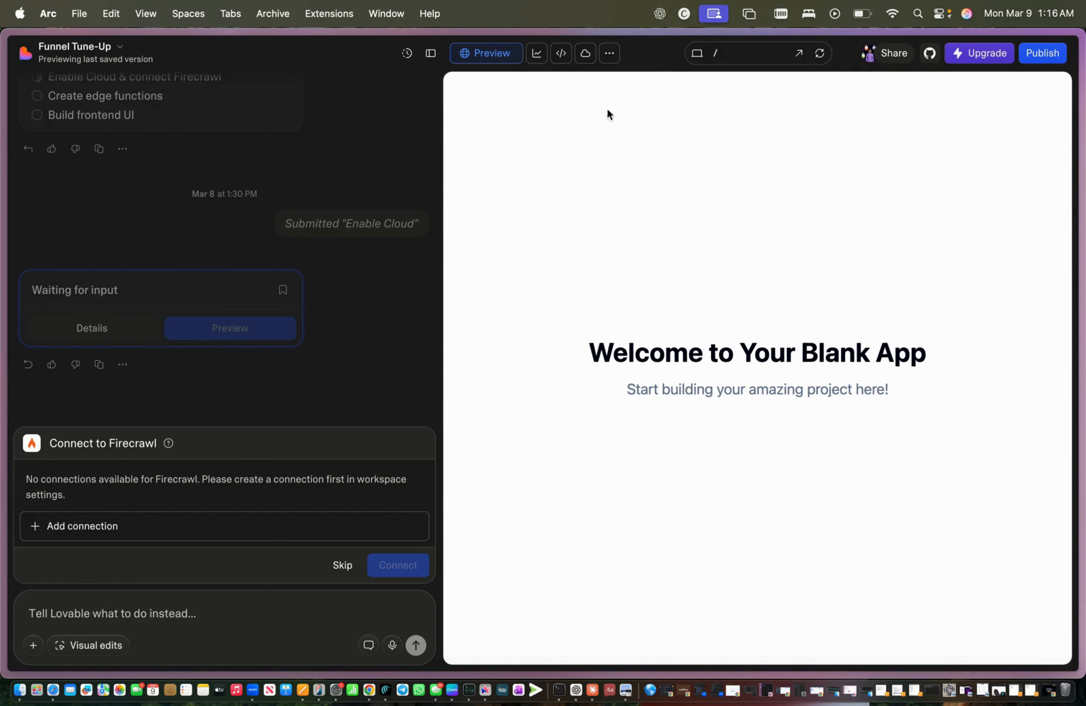
{"action": "left_click", "coordinate": [800, 59]}
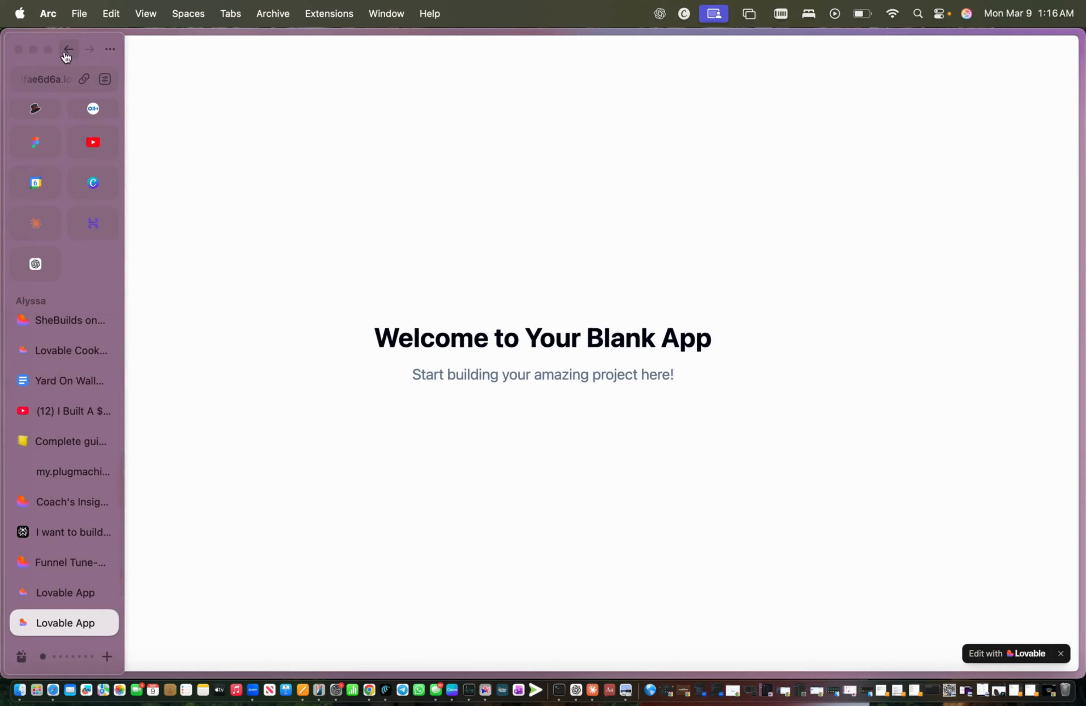
{"action": "left_click", "coordinate": [66, 54]}
{"action": "scroll", "coordinate": [274, 239], "scroll_direction": "up", "scroll_amount": 10}
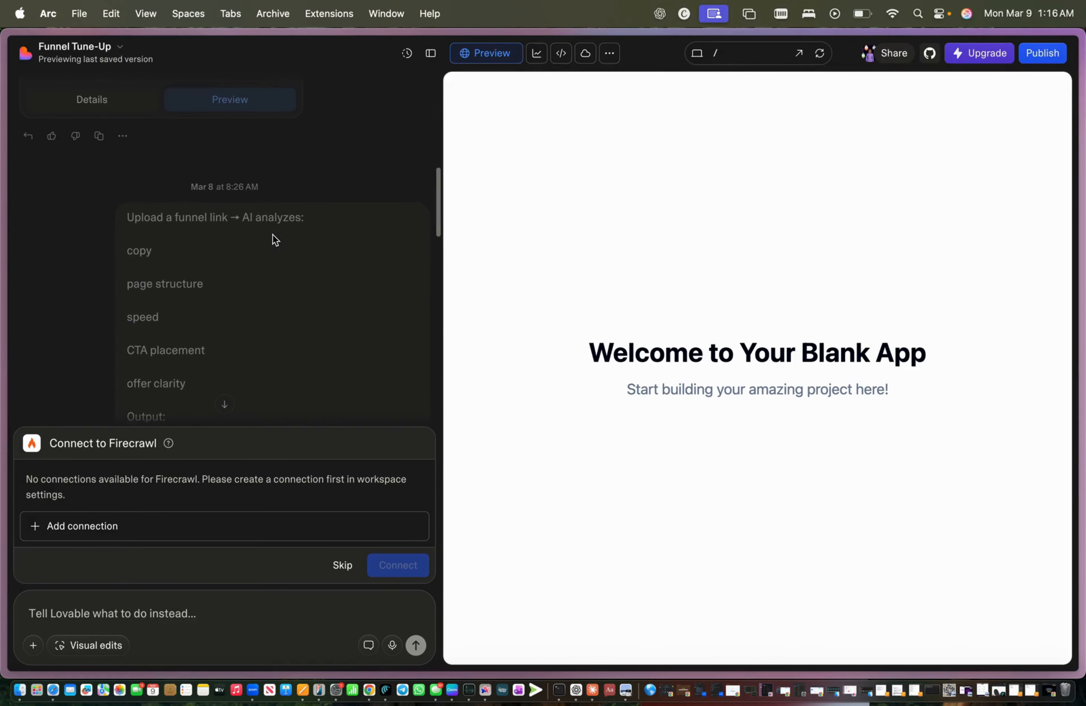
{"action": "scroll", "coordinate": [274, 238], "scroll_direction": "up", "scroll_amount": 10}
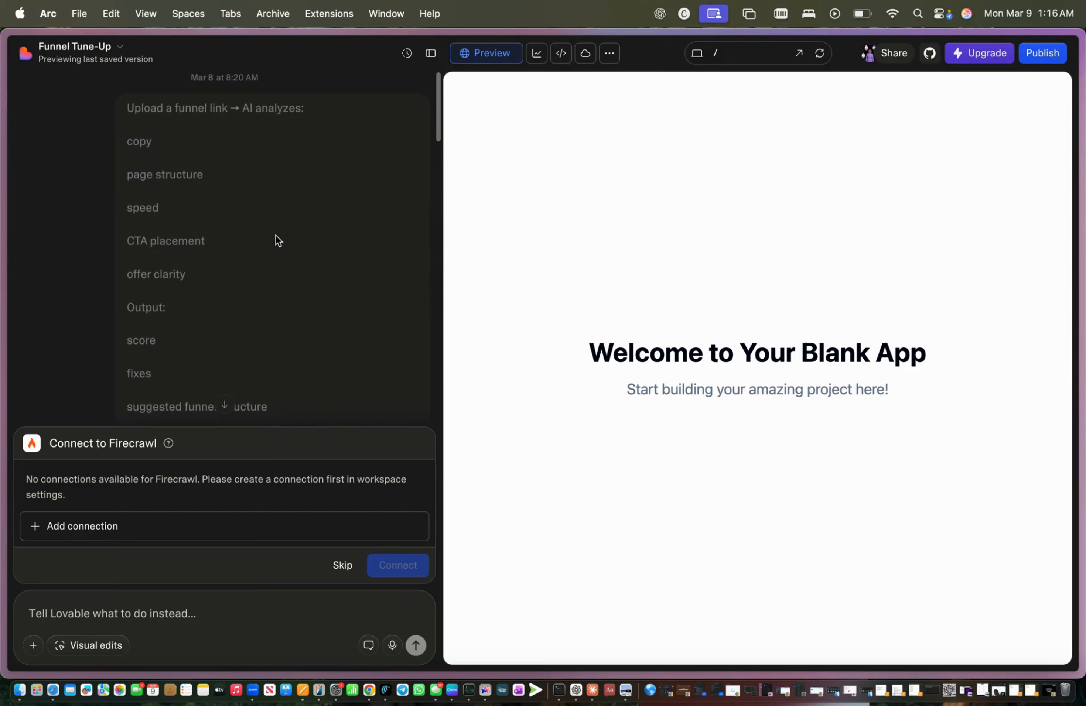
Step: Return to the projects home, scroll down, and open Event Cater Connect
{"action": "mouse_move", "coordinate": [2, 253]}
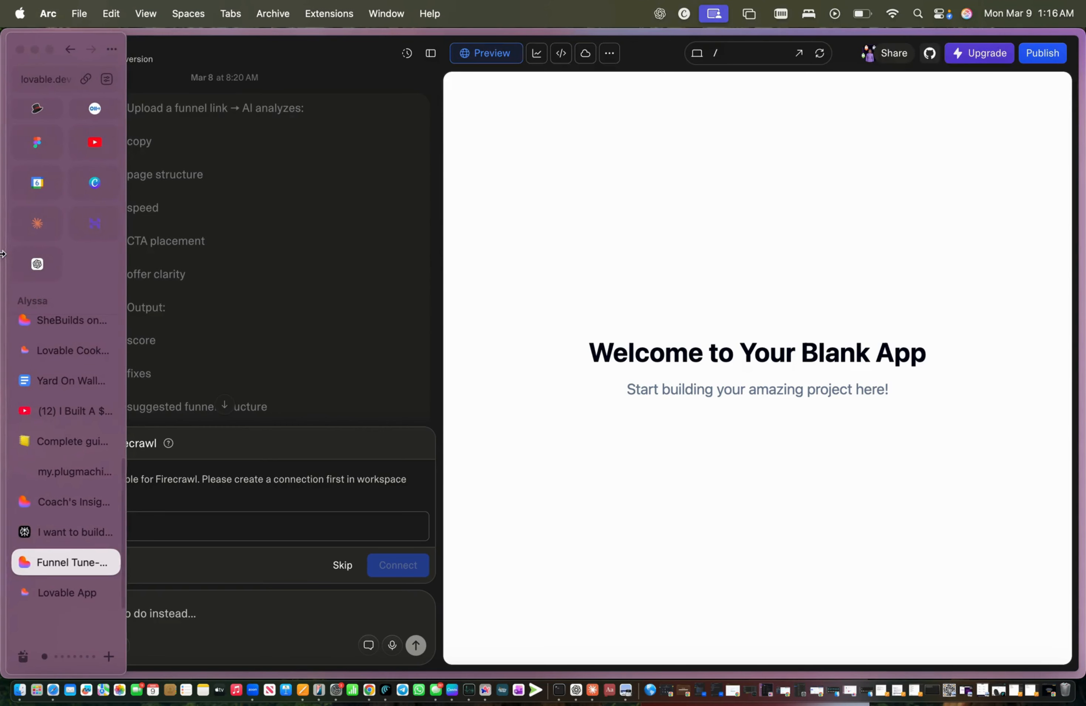
{"action": "left_click", "coordinate": [69, 51]}
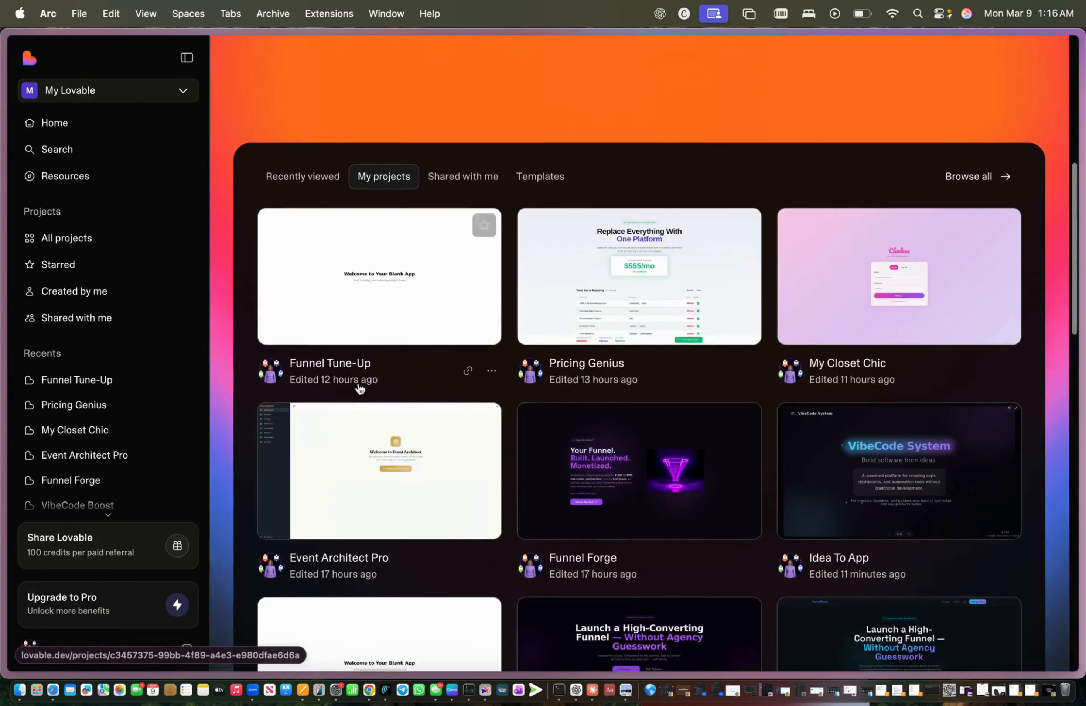
{"action": "scroll", "coordinate": [360, 389], "scroll_direction": "down", "scroll_amount": 10}
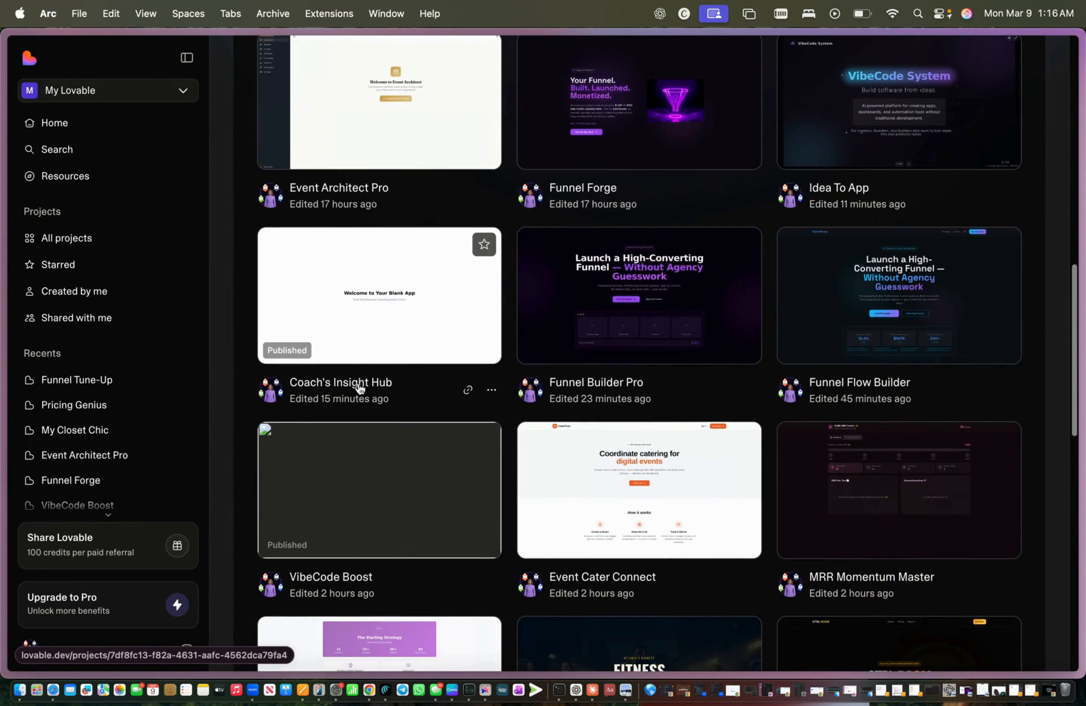
{"action": "scroll", "coordinate": [360, 388], "scroll_direction": "down", "scroll_amount": 8}
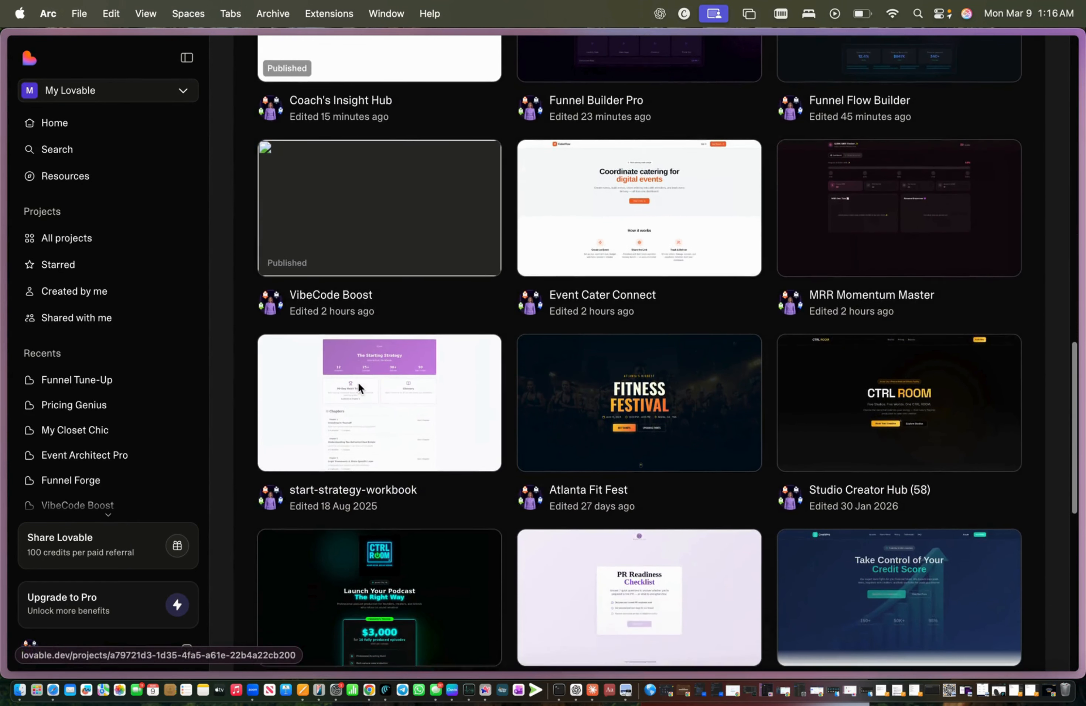
{"action": "left_click", "coordinate": [612, 229]}
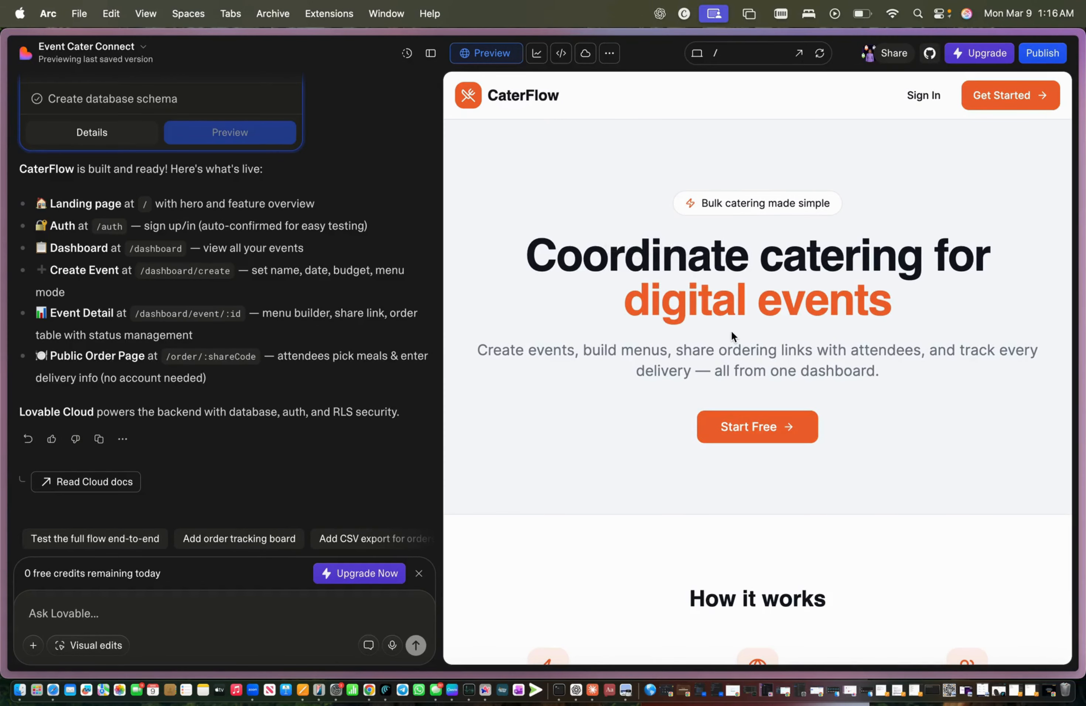
Step: Scroll through the CaterFlow landing page preview
{"action": "scroll", "coordinate": [731, 331], "scroll_direction": "down", "scroll_amount": 2}
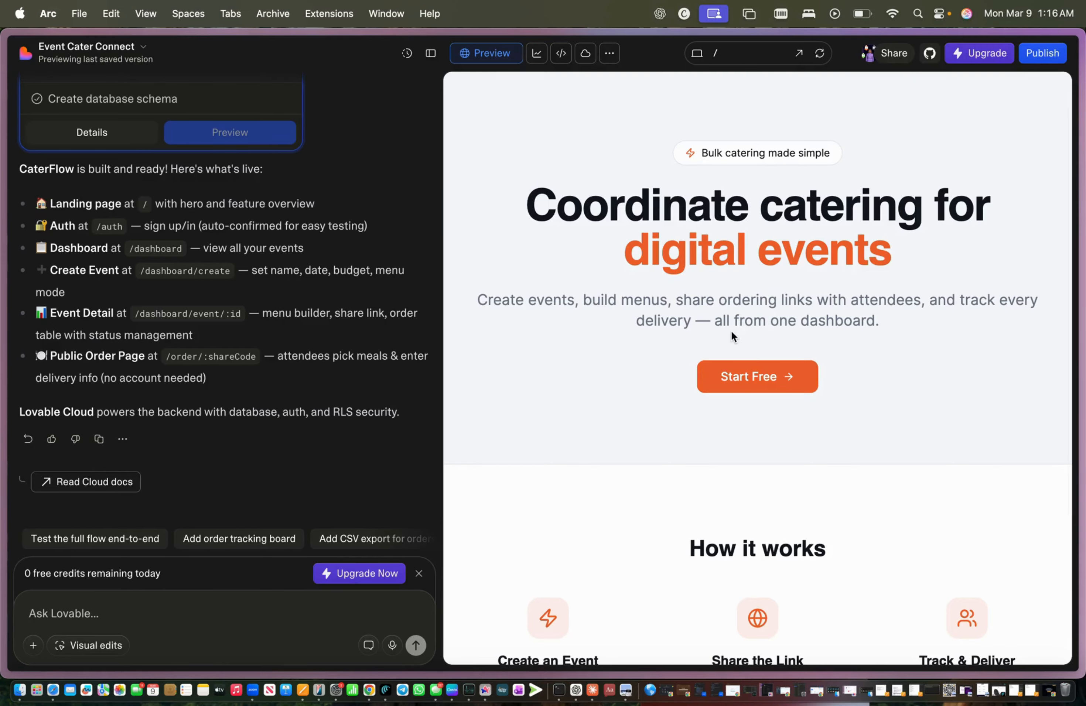
{"action": "scroll", "coordinate": [731, 331], "scroll_direction": "down", "scroll_amount": 3}
{"action": "scroll", "coordinate": [731, 330], "scroll_direction": "up", "scroll_amount": 4}
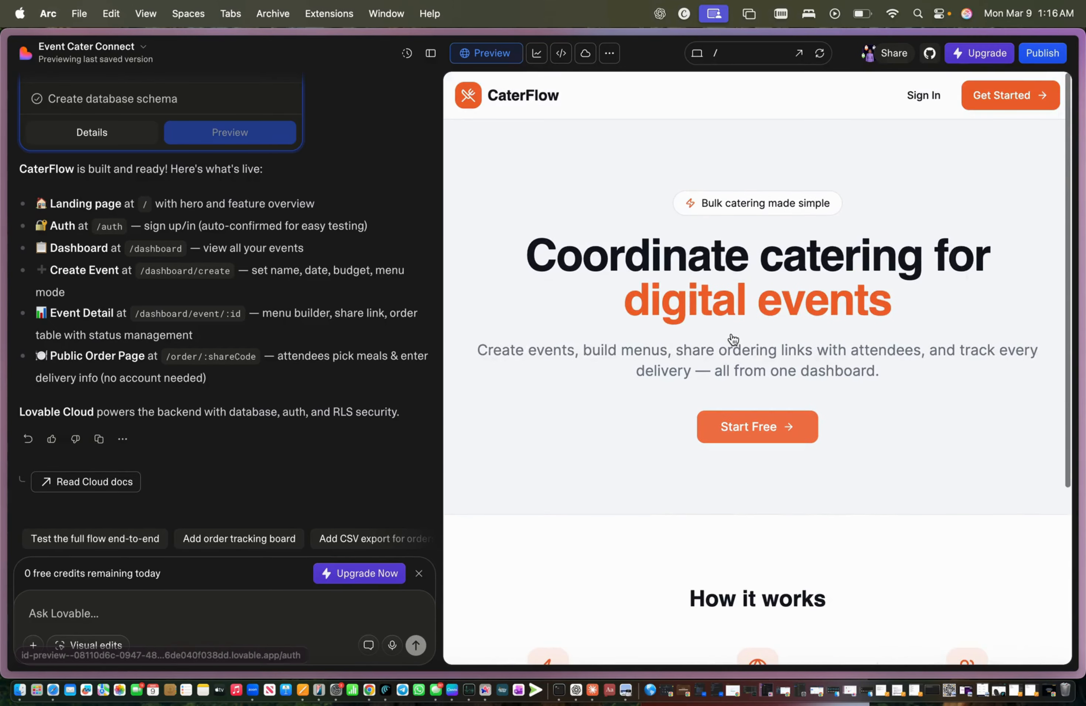
{"action": "scroll", "coordinate": [733, 339], "scroll_direction": "down", "scroll_amount": 2}
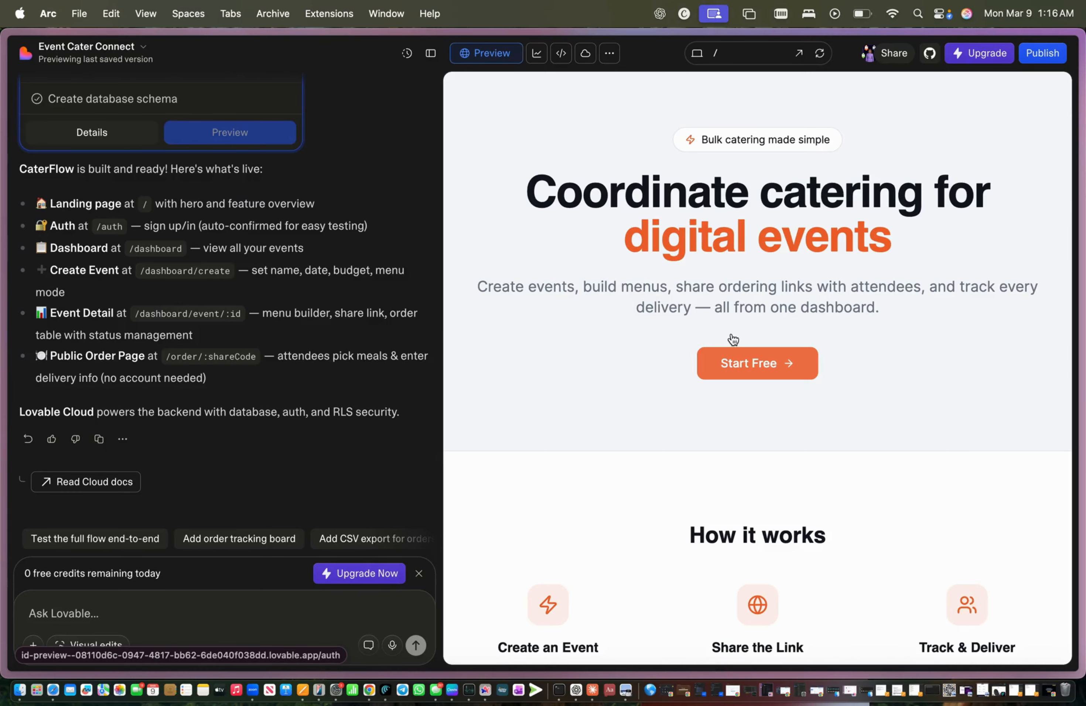
{"action": "scroll", "coordinate": [732, 339], "scroll_direction": "up", "scroll_amount": 2}
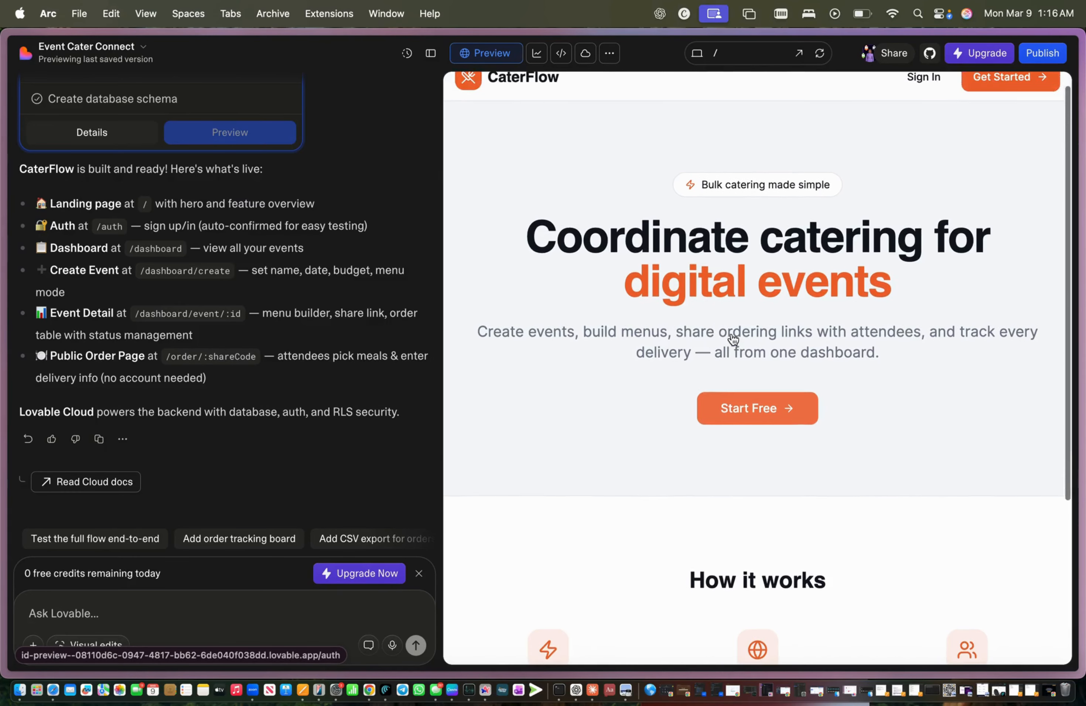
{"action": "scroll", "coordinate": [733, 339], "scroll_direction": "down", "scroll_amount": 1}
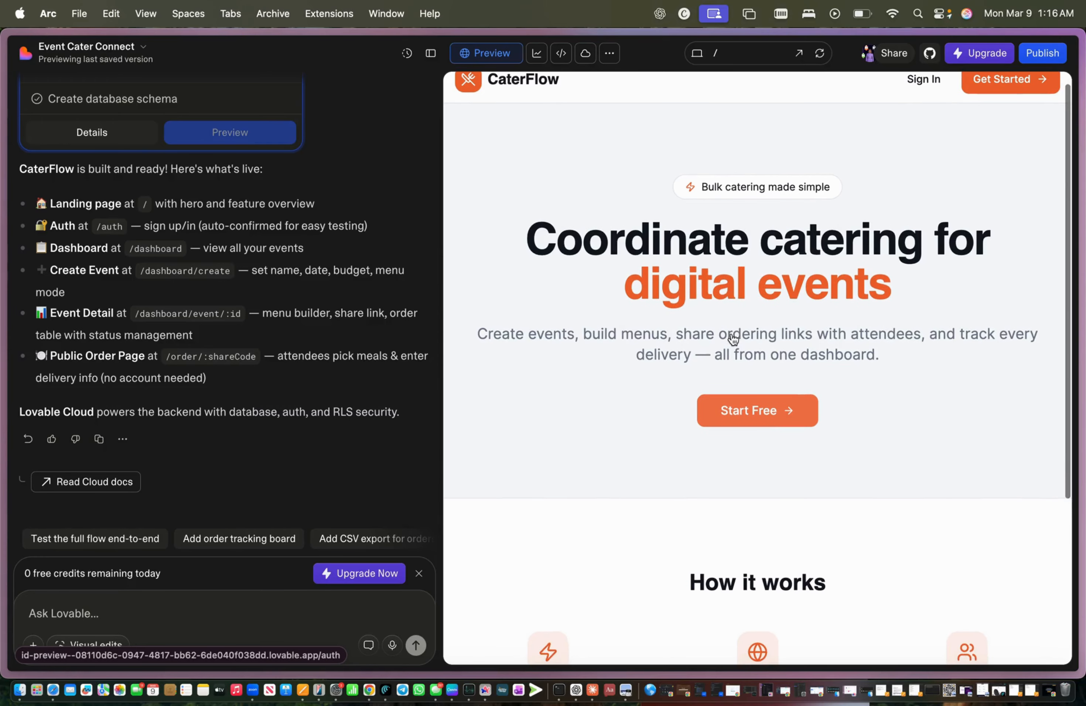
{"action": "scroll", "coordinate": [732, 339], "scroll_direction": "down", "scroll_amount": 4}
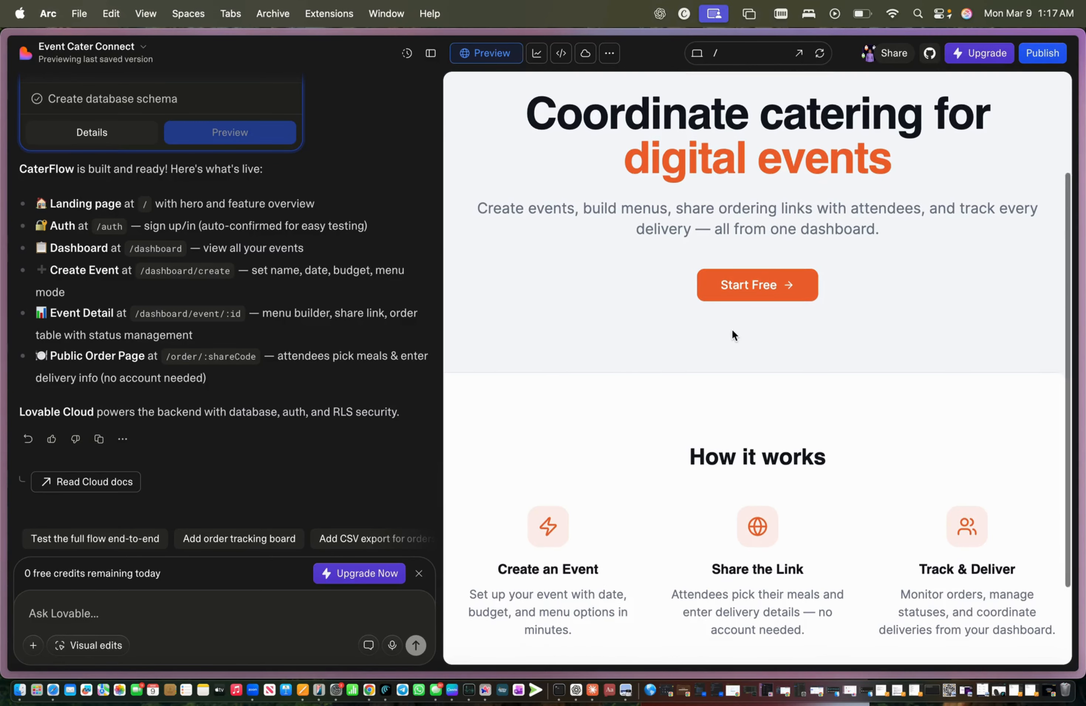
{"action": "scroll", "coordinate": [732, 331], "scroll_direction": "down", "scroll_amount": 3}
{"action": "scroll", "coordinate": [731, 329], "scroll_direction": "up", "scroll_amount": 6}
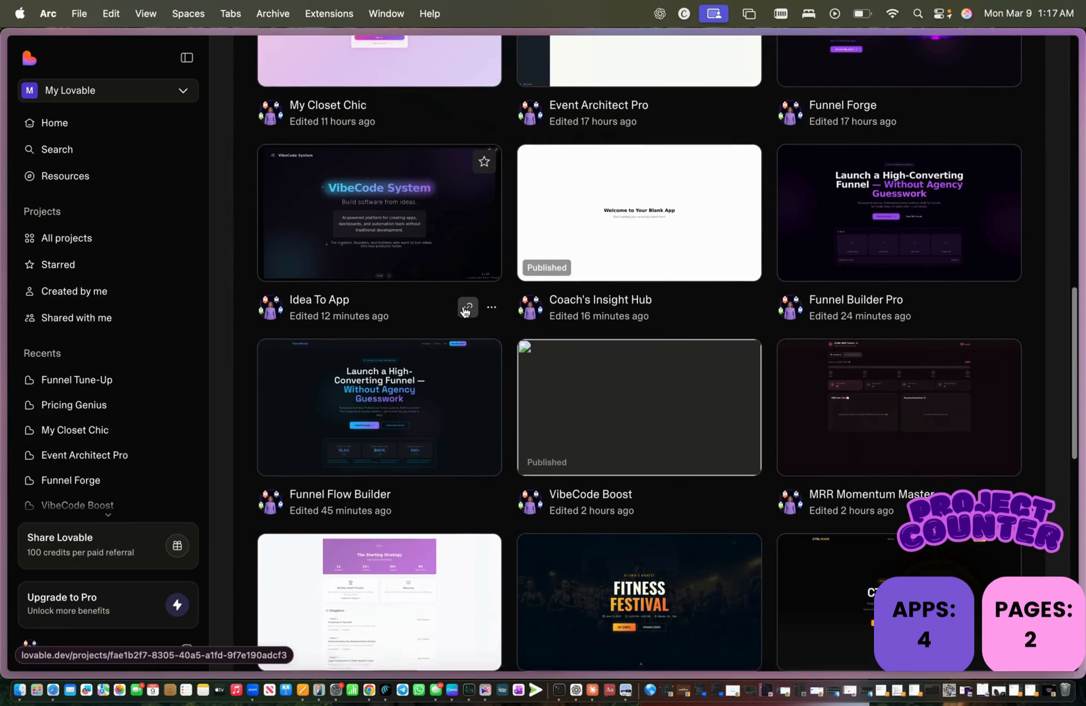
Step: Scroll the projects grid and open the MRR Momentum Master project
{"action": "scroll", "coordinate": [464, 311], "scroll_direction": "down", "scroll_amount": 2}
{"action": "scroll", "coordinate": [465, 311], "scroll_direction": "up", "scroll_amount": 2}
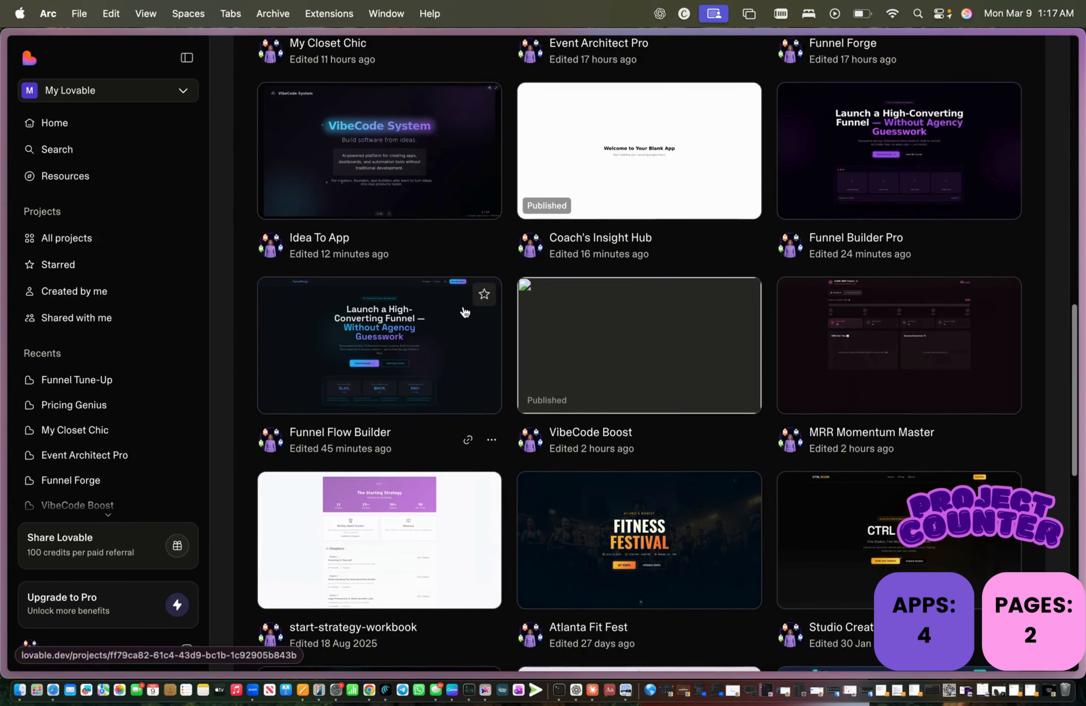
{"action": "scroll", "coordinate": [464, 310], "scroll_direction": "down", "scroll_amount": 2}
{"action": "scroll", "coordinate": [568, 325], "scroll_direction": "down", "scroll_amount": 4}
{"action": "scroll", "coordinate": [567, 326], "scroll_direction": "down", "scroll_amount": 4}
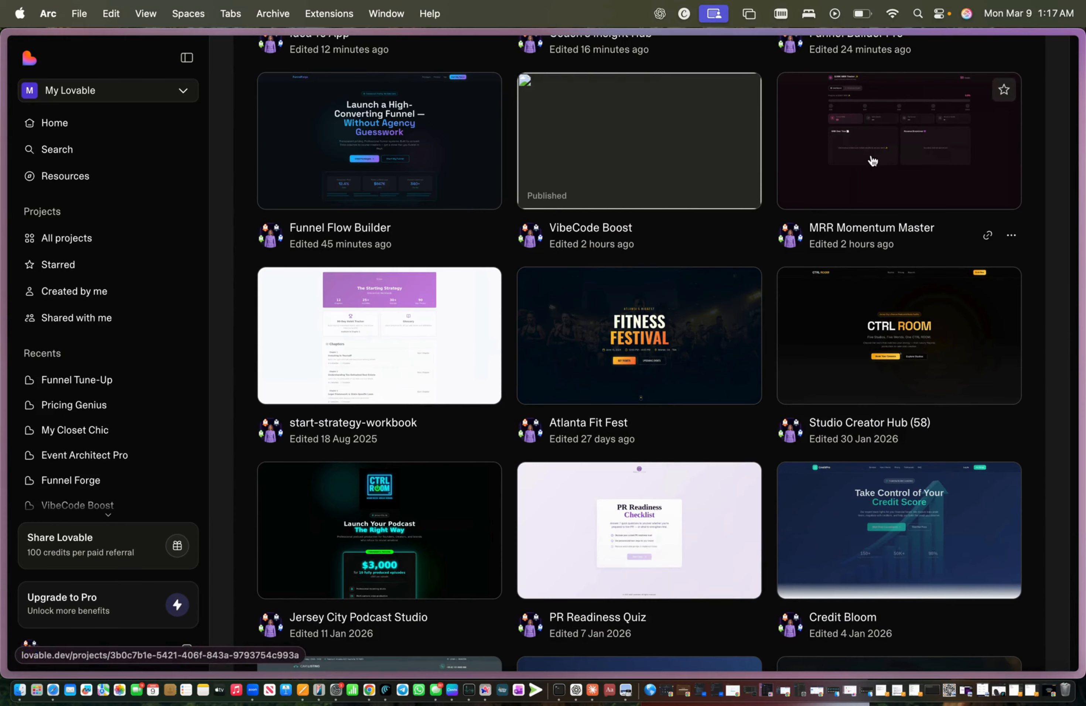
{"action": "left_click", "coordinate": [871, 160]}
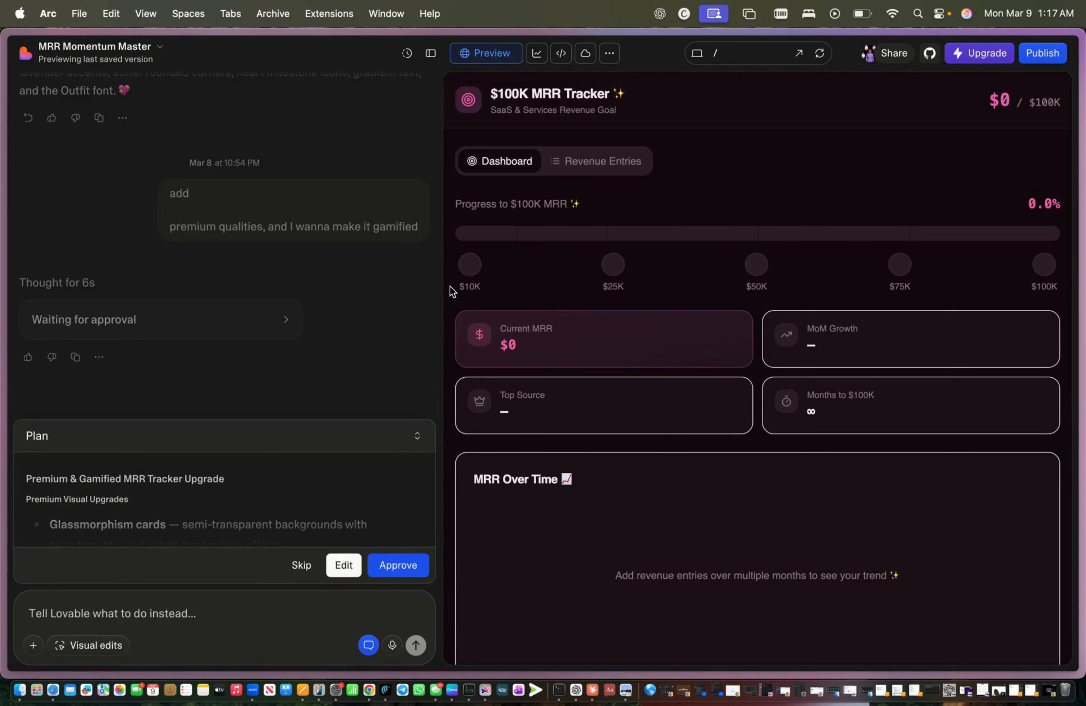
Step: Review the $100K MRR Tracker preview's Revenue Entries form and Dashboard tab
{"action": "scroll", "coordinate": [524, 217], "scroll_direction": "down", "scroll_amount": 5}
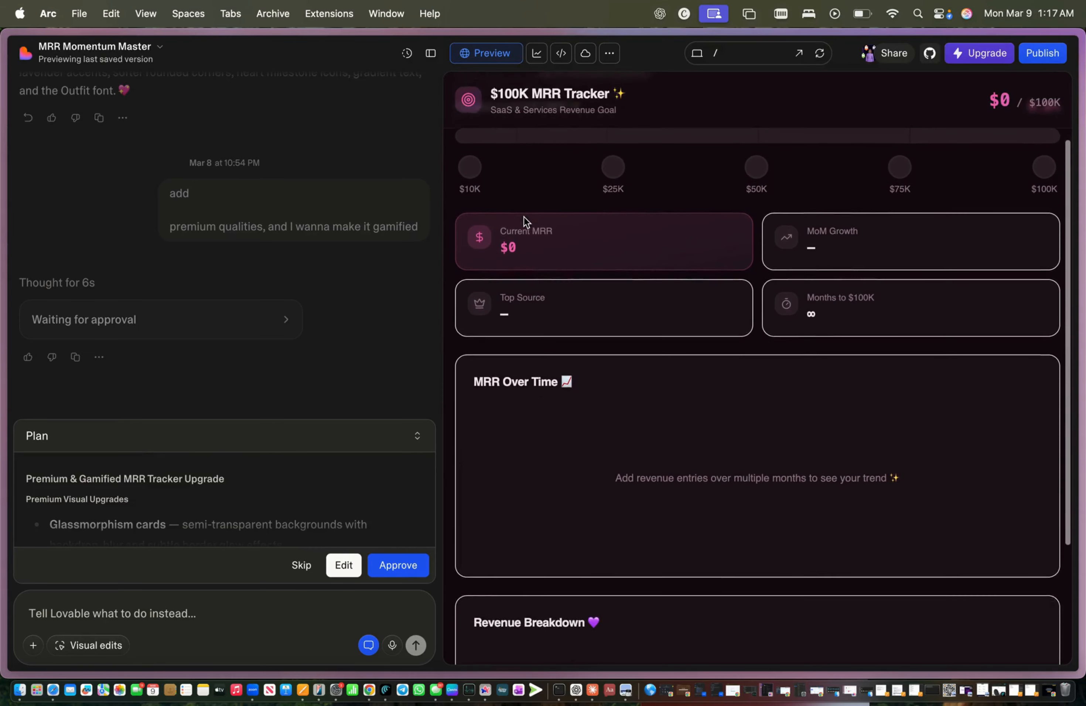
{"action": "scroll", "coordinate": [523, 216], "scroll_direction": "down", "scroll_amount": 2}
{"action": "scroll", "coordinate": [524, 217], "scroll_direction": "up", "scroll_amount": 10}
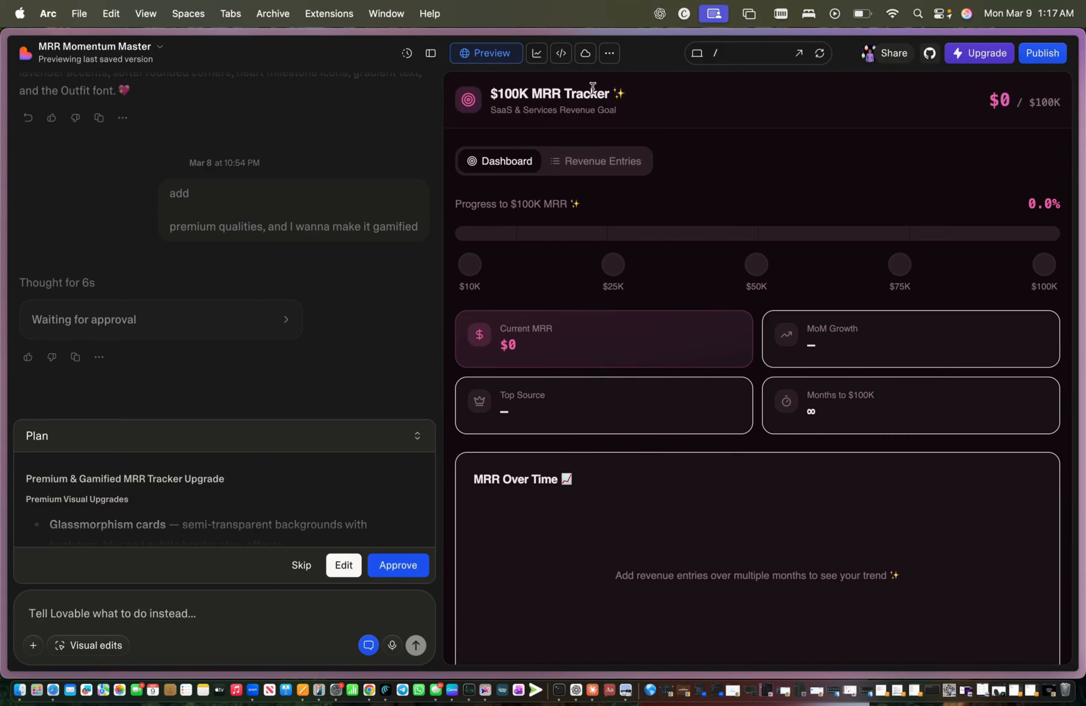
{"action": "left_click", "coordinate": [594, 167]}
{"action": "left_click", "coordinate": [608, 273]}
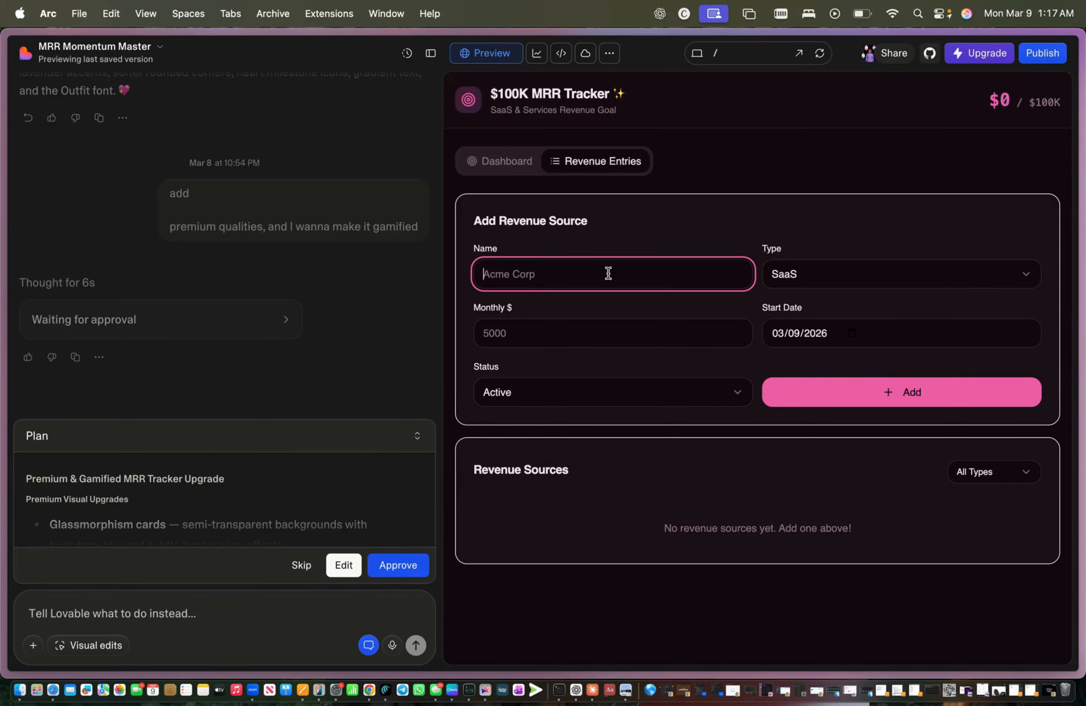
{"action": "left_click", "coordinate": [525, 164]}
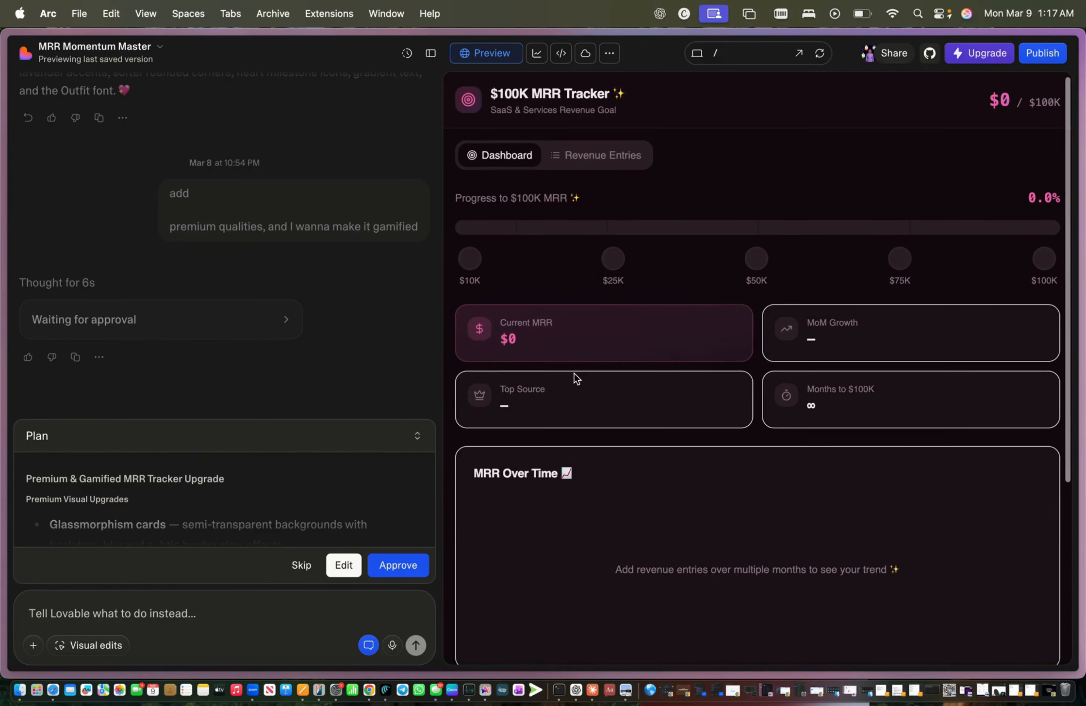
{"action": "scroll", "coordinate": [949, 251], "scroll_direction": "down", "scroll_amount": 4}
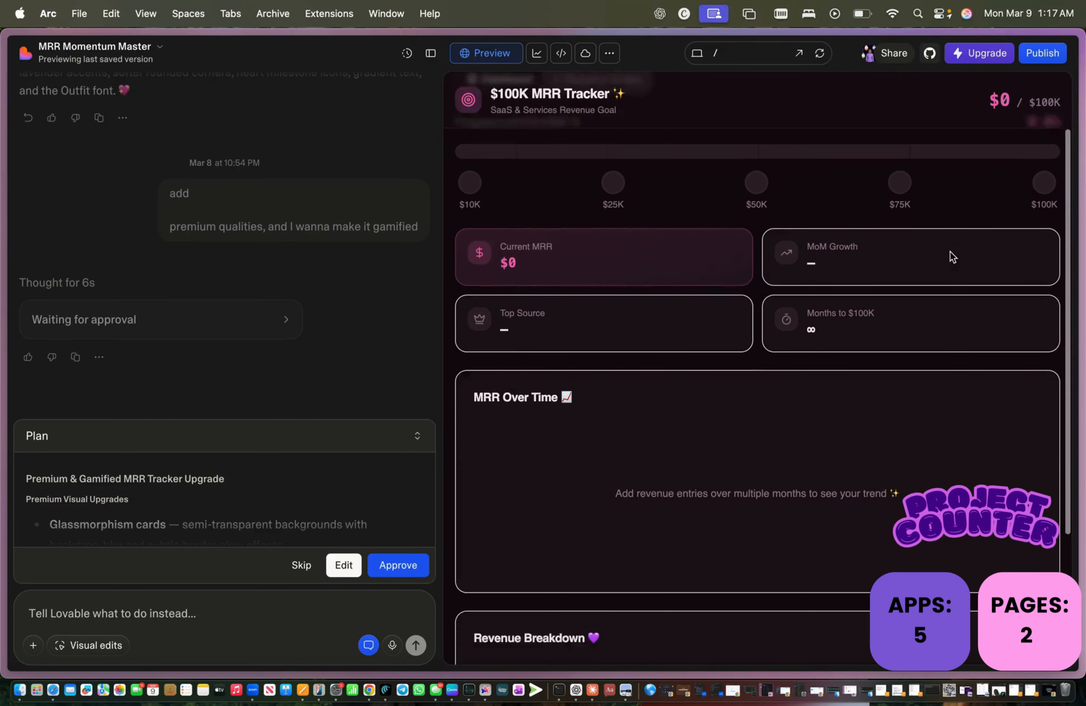
{"action": "scroll", "coordinate": [949, 251], "scroll_direction": "down", "scroll_amount": 3}
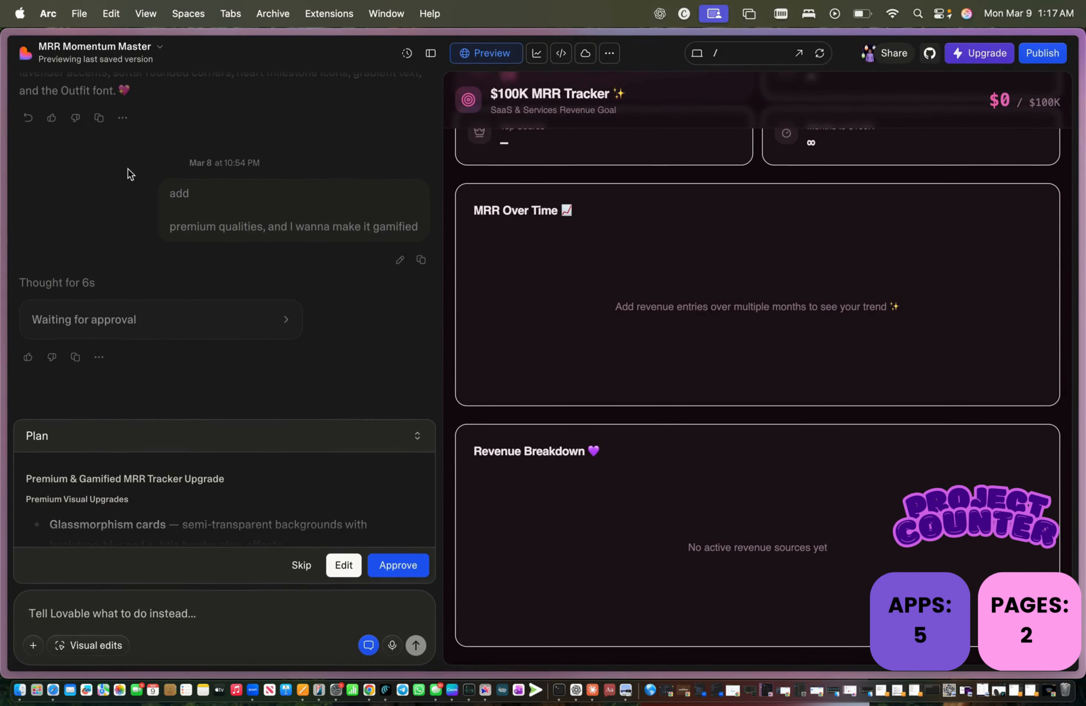
Step: Return to the projects home page and open VibeCode Boost from My projects
{"action": "mouse_move", "coordinate": [3, 166]}
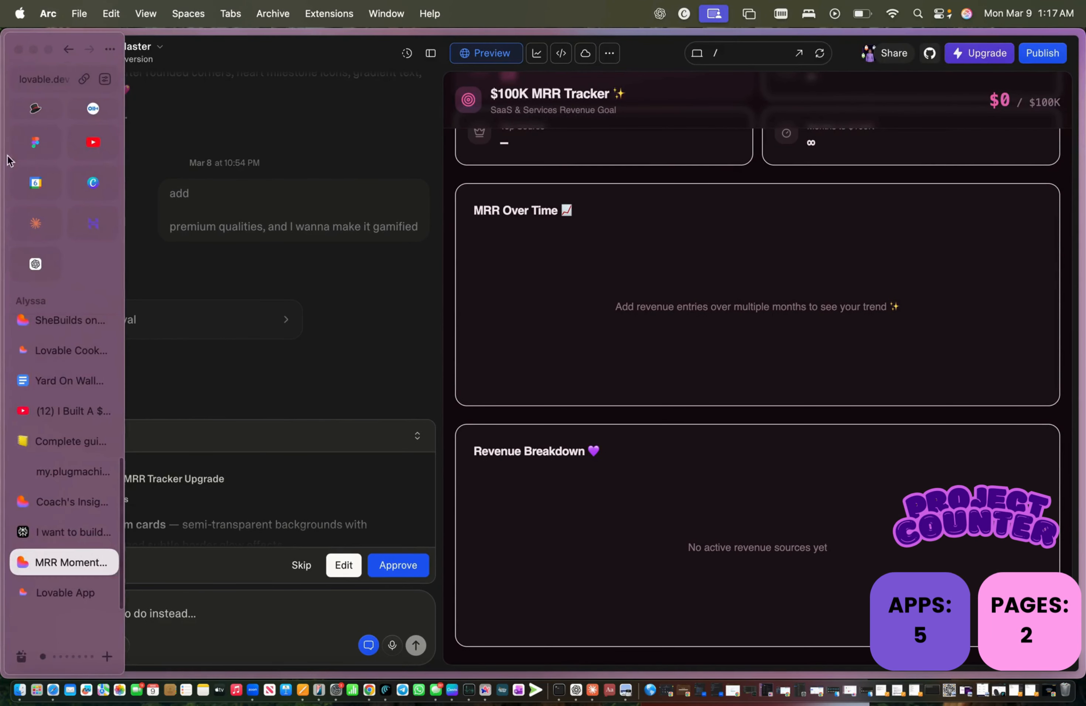
{"action": "left_click", "coordinate": [71, 55]}
{"action": "scroll", "coordinate": [322, 353], "scroll_direction": "down", "scroll_amount": 5}
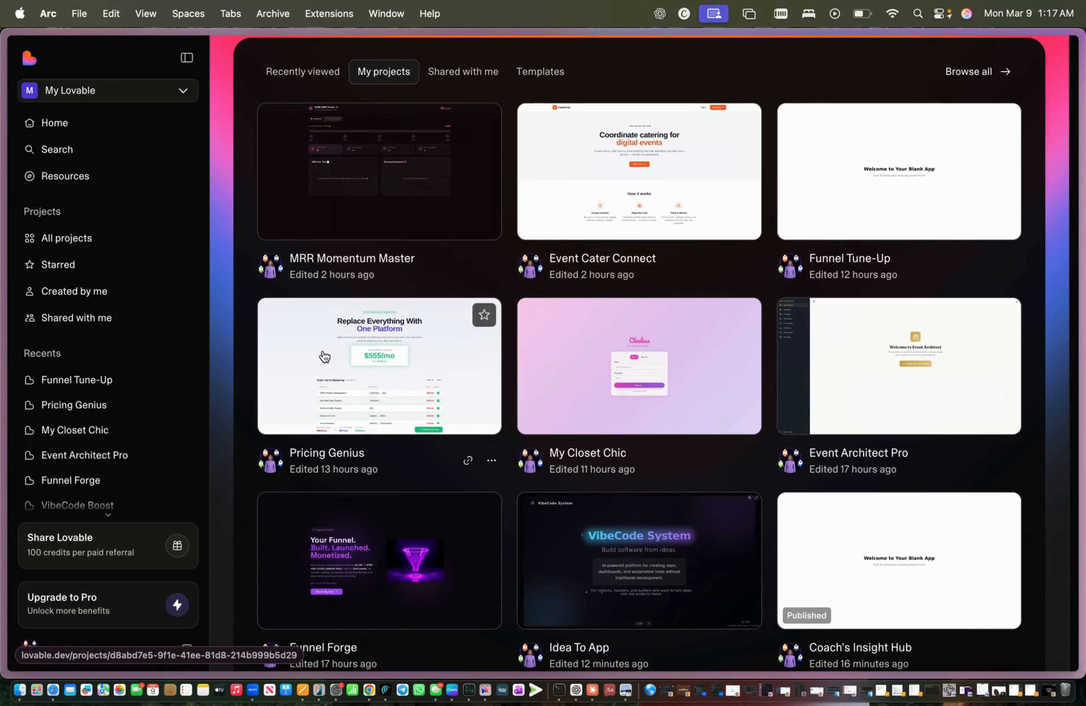
{"action": "scroll", "coordinate": [323, 355], "scroll_direction": "down", "scroll_amount": 6}
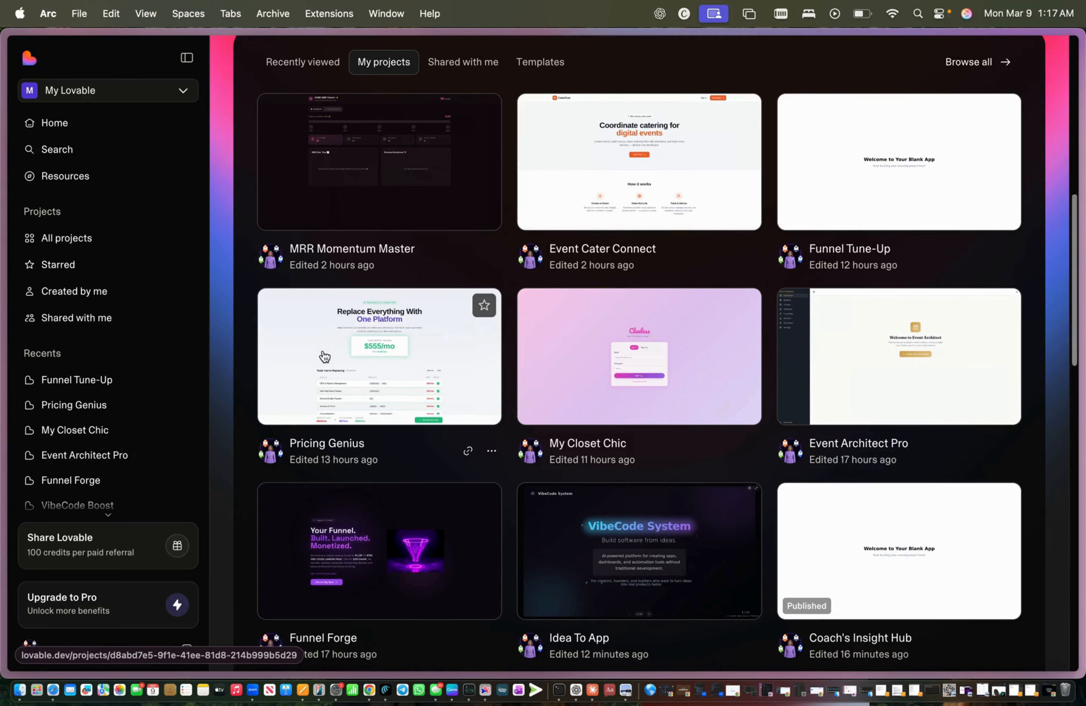
{"action": "scroll", "coordinate": [323, 353], "scroll_direction": "down", "scroll_amount": 9}
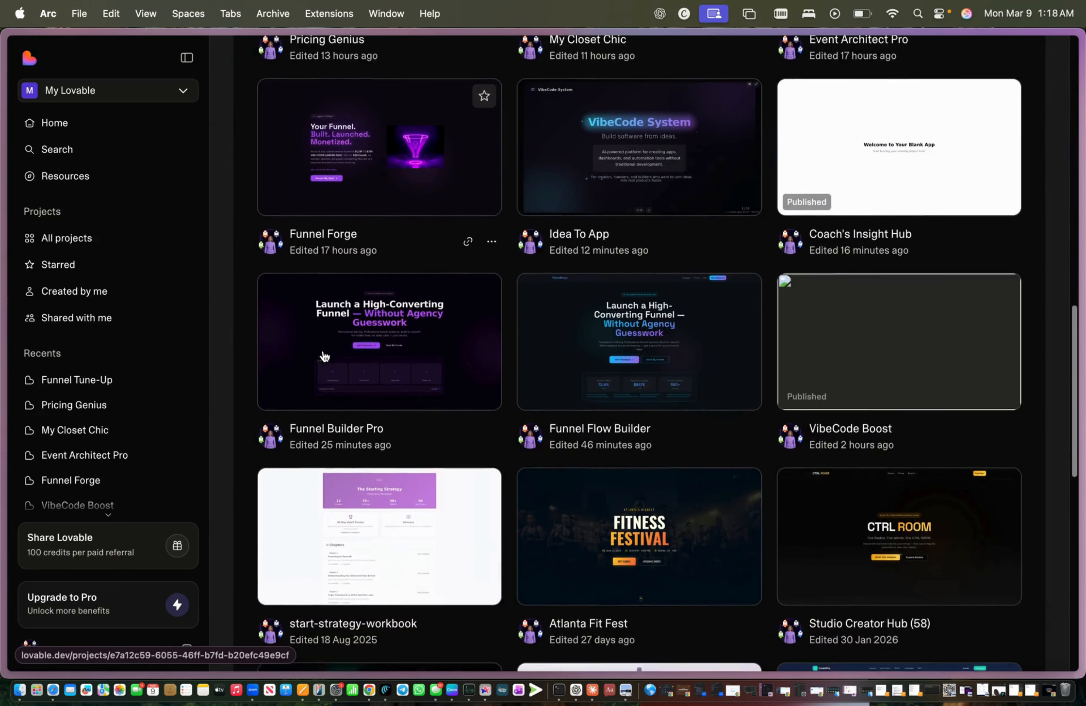
{"action": "scroll", "coordinate": [322, 349], "scroll_direction": "up", "scroll_amount": 3}
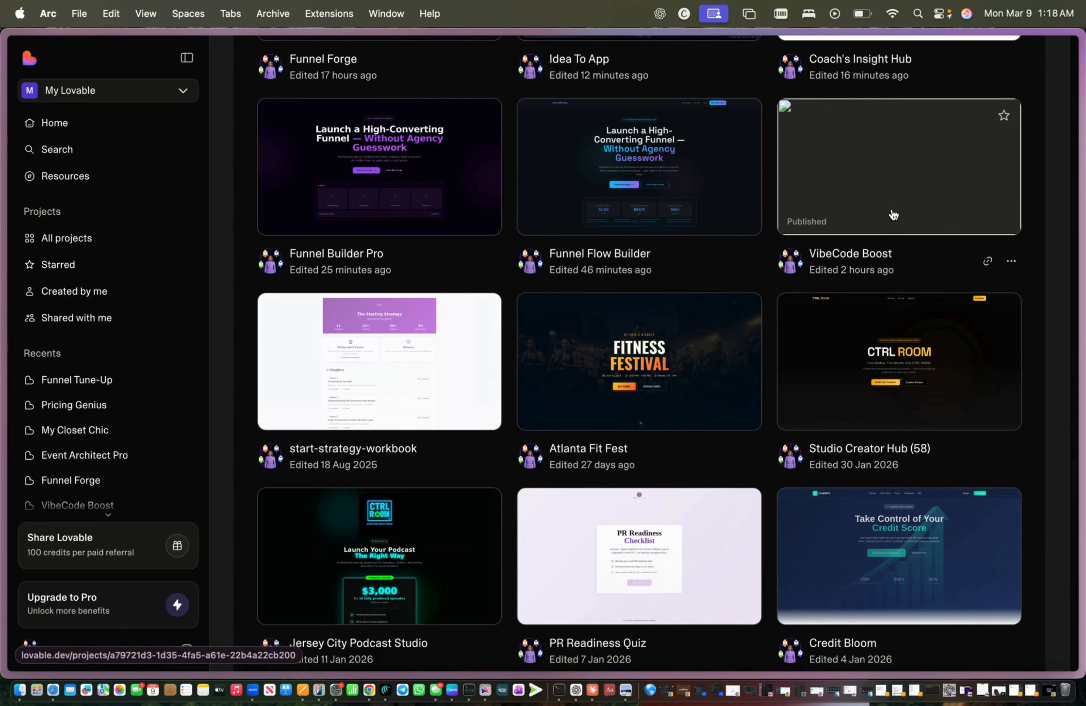
{"action": "left_click", "coordinate": [892, 215]}
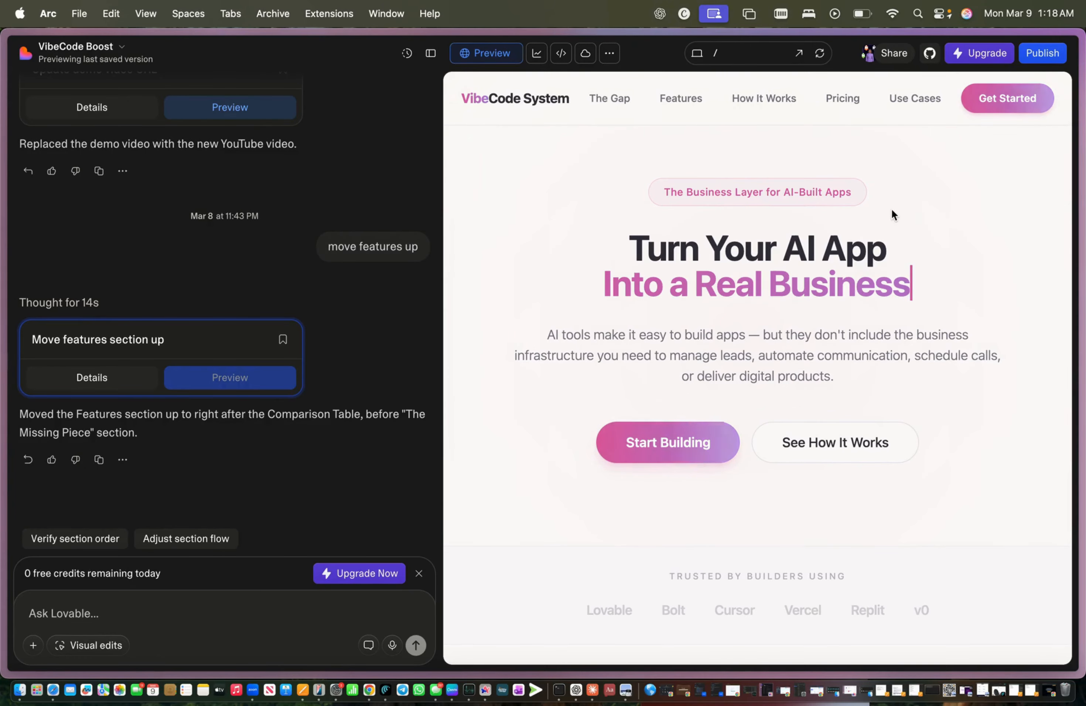
Step: Scroll the preview past the hero and Meet VibeCode System to the Without vs With VibeCode table
{"action": "scroll", "coordinate": [890, 208], "scroll_direction": "down", "scroll_amount": 3}
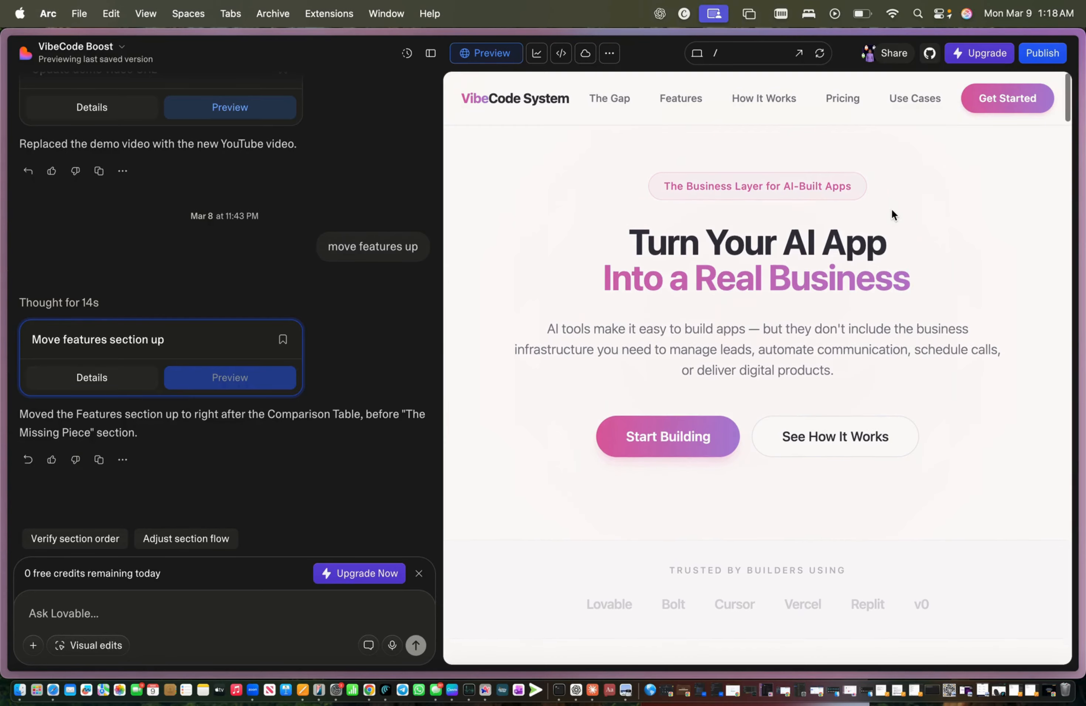
{"action": "scroll", "coordinate": [892, 210], "scroll_direction": "down", "scroll_amount": 8}
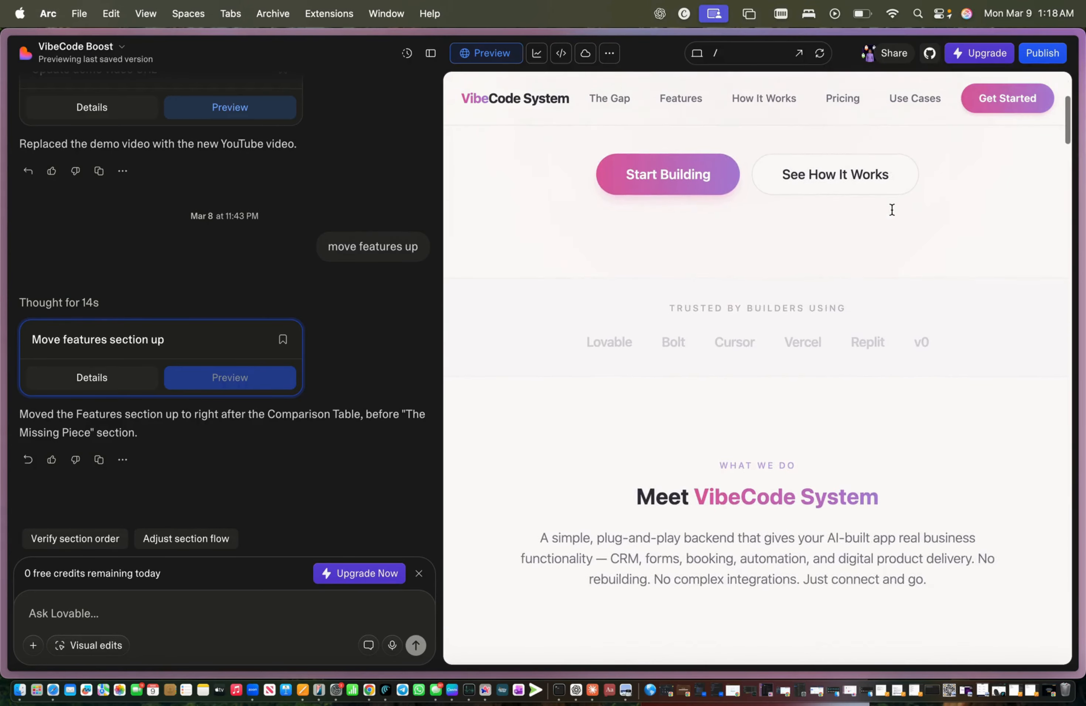
{"action": "scroll", "coordinate": [891, 209], "scroll_direction": "down", "scroll_amount": 5}
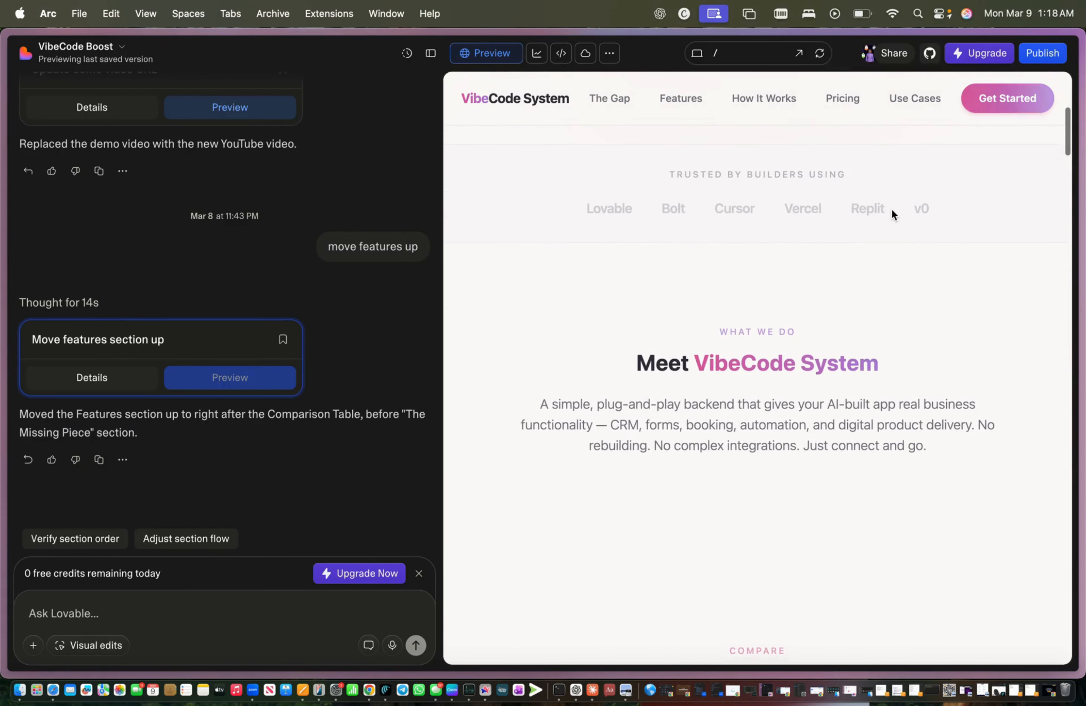
{"action": "scroll", "coordinate": [892, 209], "scroll_direction": "down", "scroll_amount": 4}
{"action": "scroll", "coordinate": [891, 211], "scroll_direction": "down", "scroll_amount": 8}
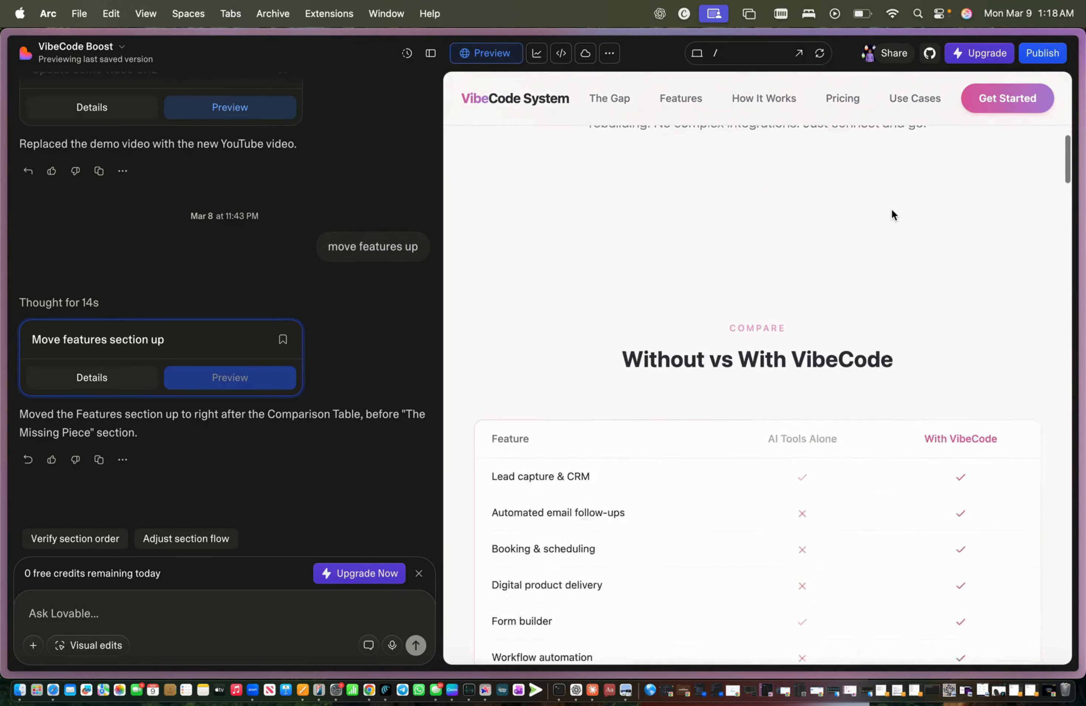
{"action": "scroll", "coordinate": [892, 210], "scroll_direction": "down", "scroll_amount": 5}
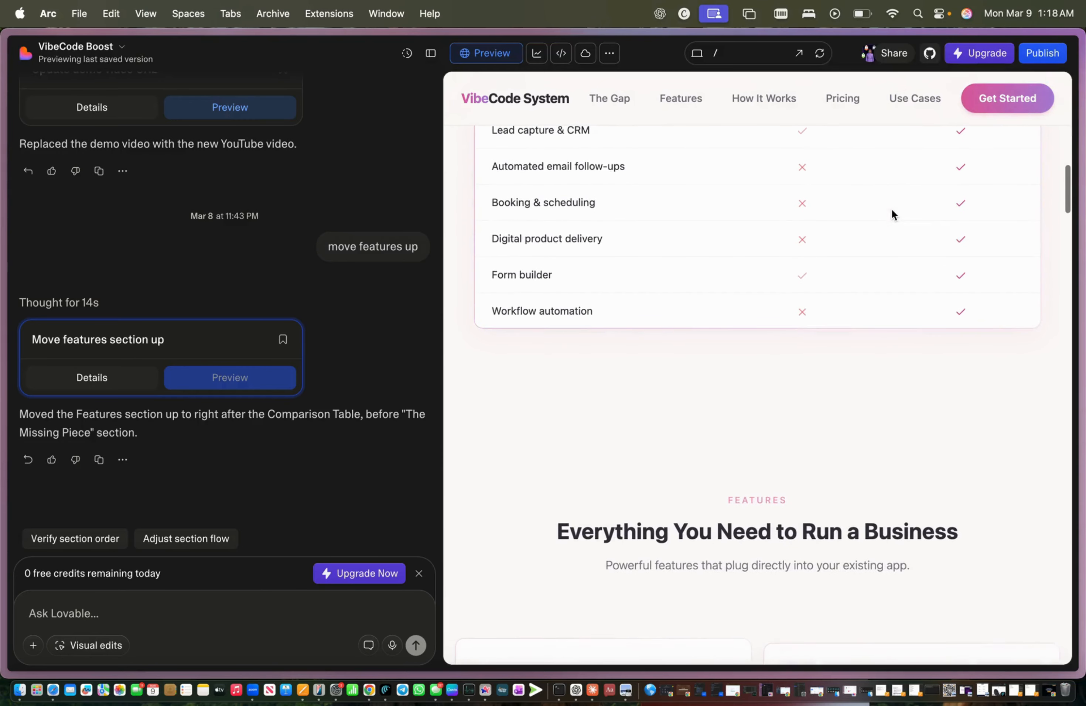
{"action": "scroll", "coordinate": [890, 213], "scroll_direction": "up", "scroll_amount": 1}
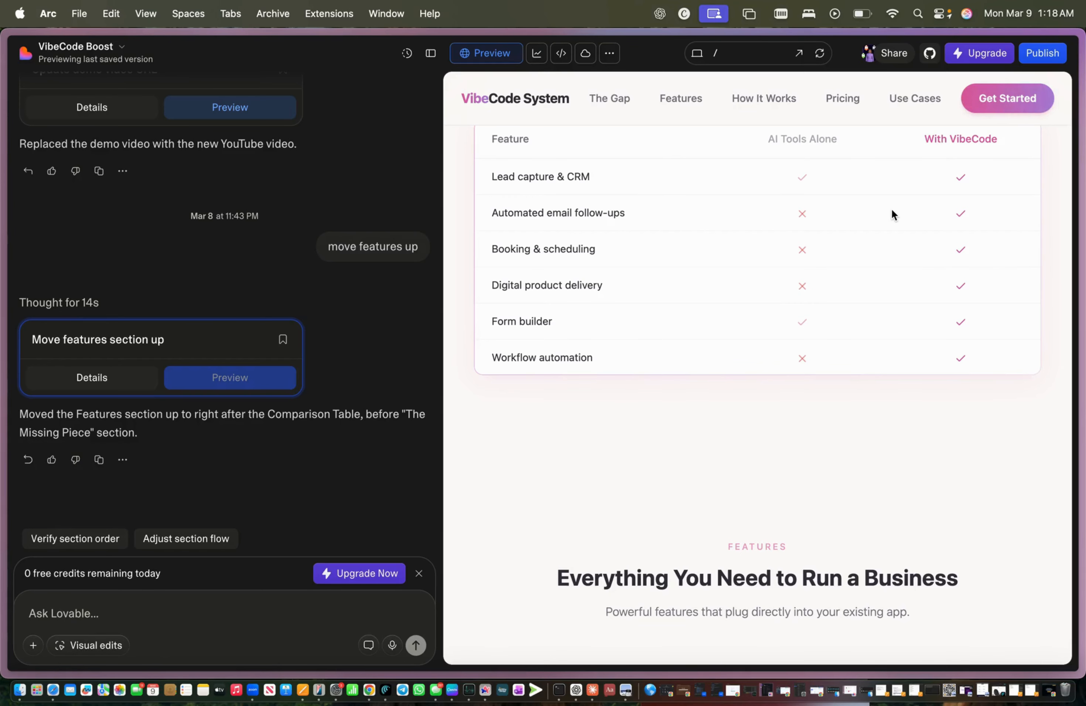
{"action": "scroll", "coordinate": [890, 208], "scroll_direction": "up", "scroll_amount": 3}
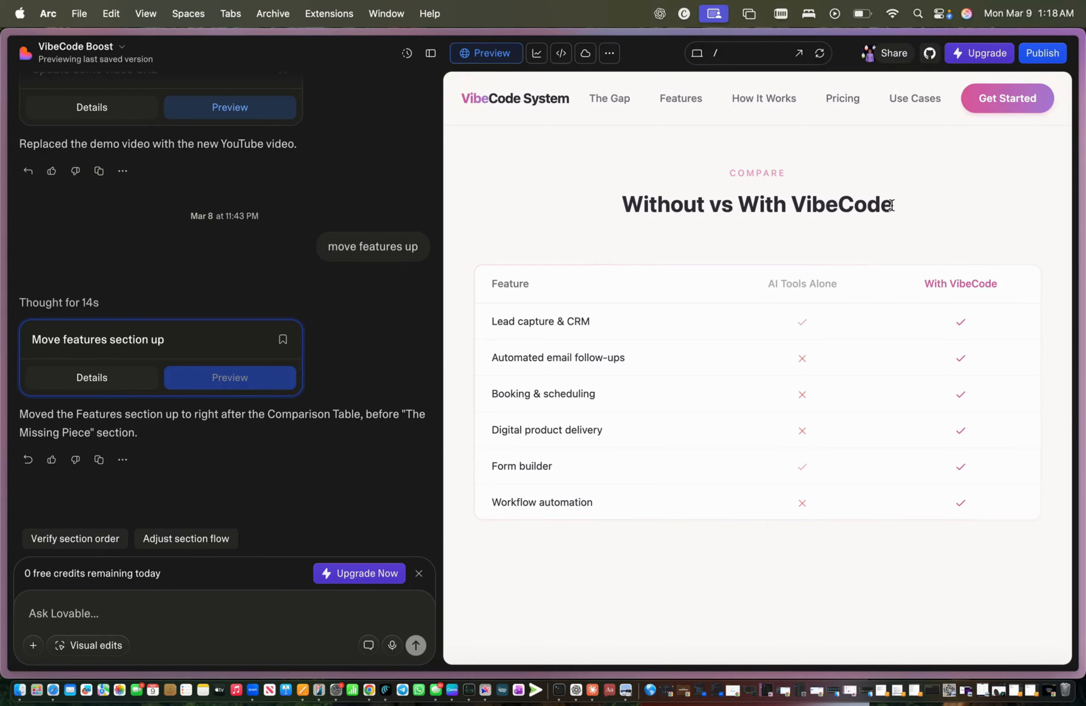
{"action": "scroll", "coordinate": [873, 222], "scroll_direction": "down", "scroll_amount": 3}
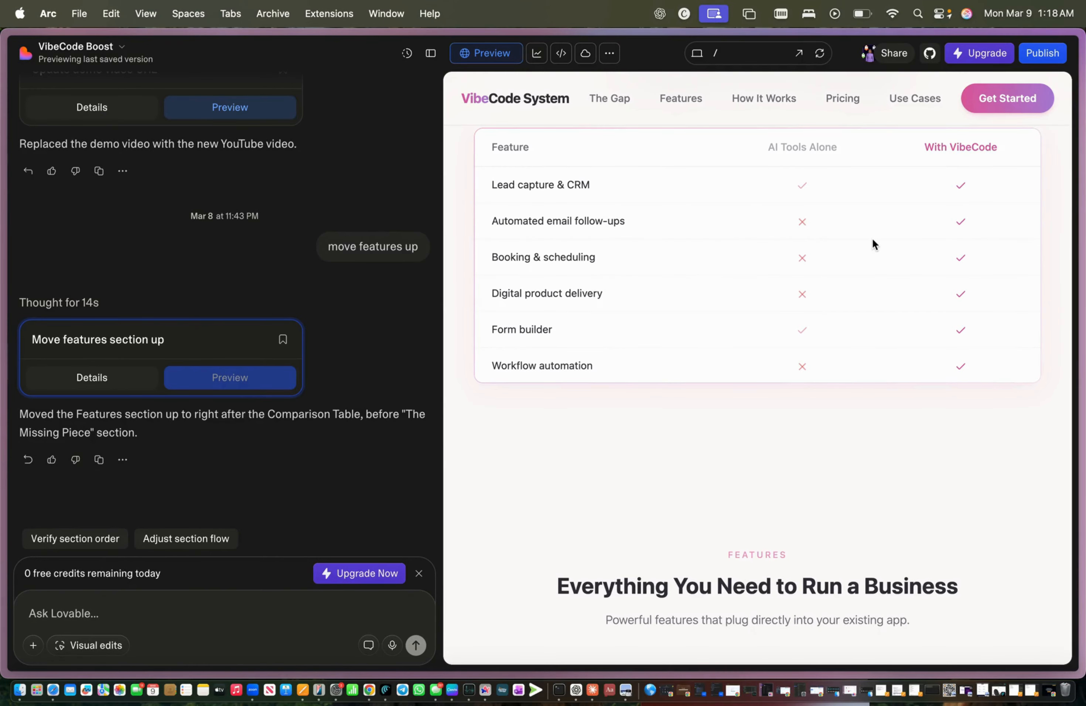
{"action": "scroll", "coordinate": [871, 238], "scroll_direction": "down", "scroll_amount": 3}
Step: Scroll through Features, Watch How It Works, Pricing and FAQ to the free-demo form and final CTA
{"action": "scroll", "coordinate": [872, 238], "scroll_direction": "up", "scroll_amount": 8}
{"action": "scroll", "coordinate": [871, 238], "scroll_direction": "up", "scroll_amount": 3}
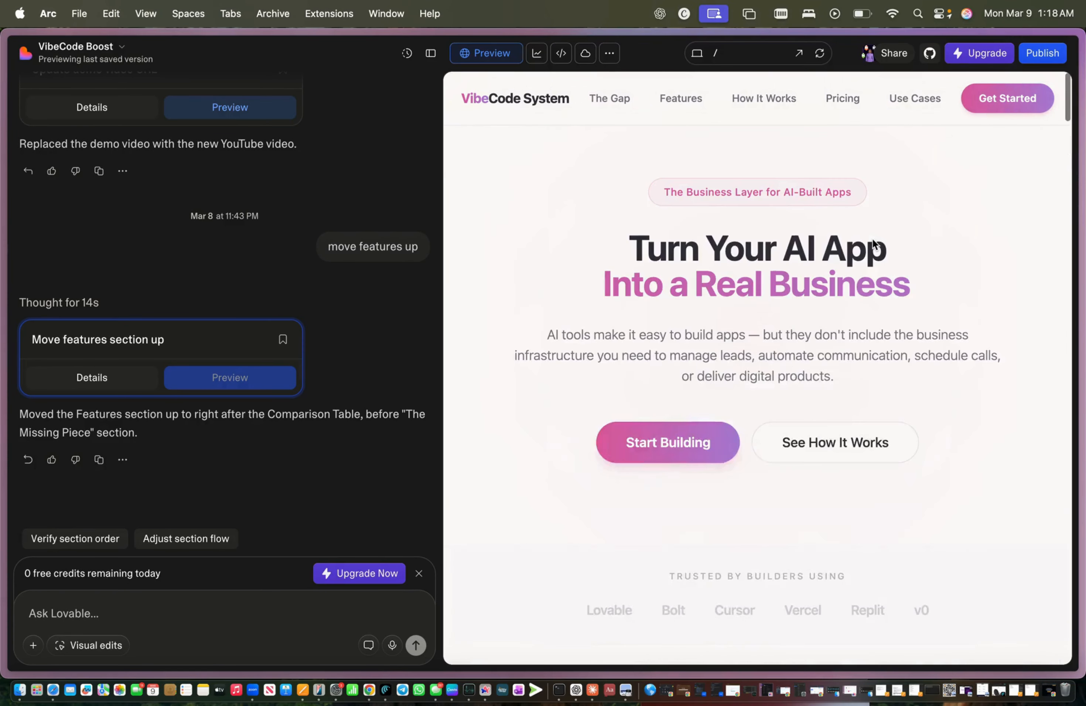
{"action": "scroll", "coordinate": [872, 238], "scroll_direction": "down", "scroll_amount": 10}
{"action": "scroll", "coordinate": [872, 241], "scroll_direction": "down", "scroll_amount": 5}
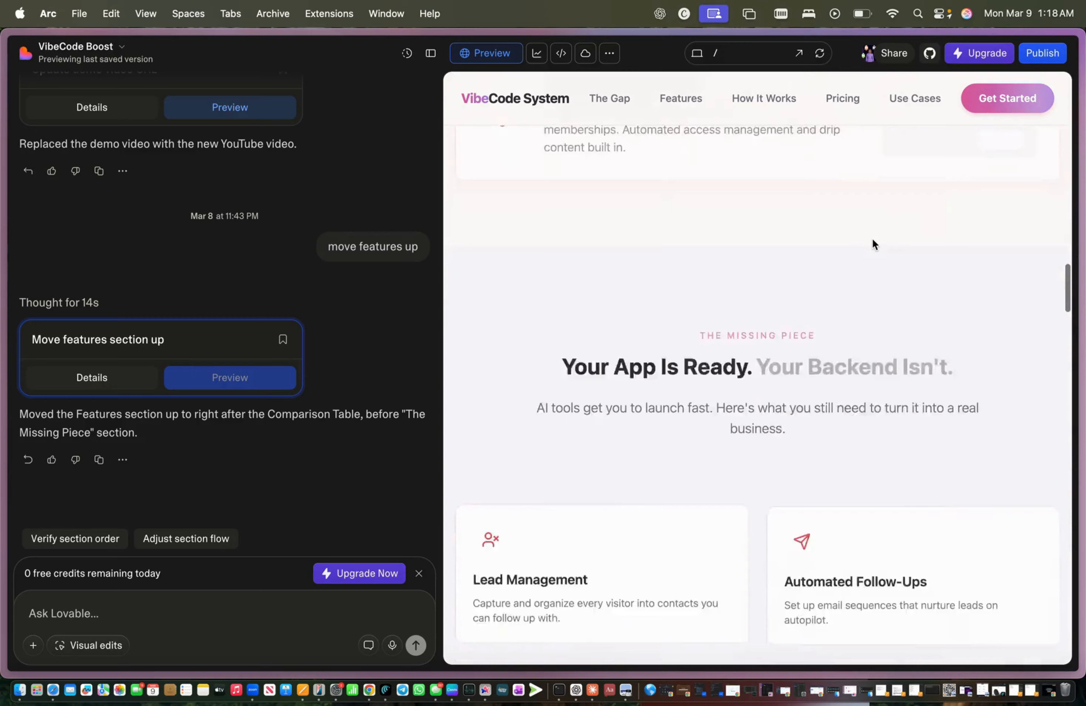
{"action": "scroll", "coordinate": [872, 241], "scroll_direction": "down", "scroll_amount": 5}
{"action": "scroll", "coordinate": [873, 242], "scroll_direction": "down", "scroll_amount": 10}
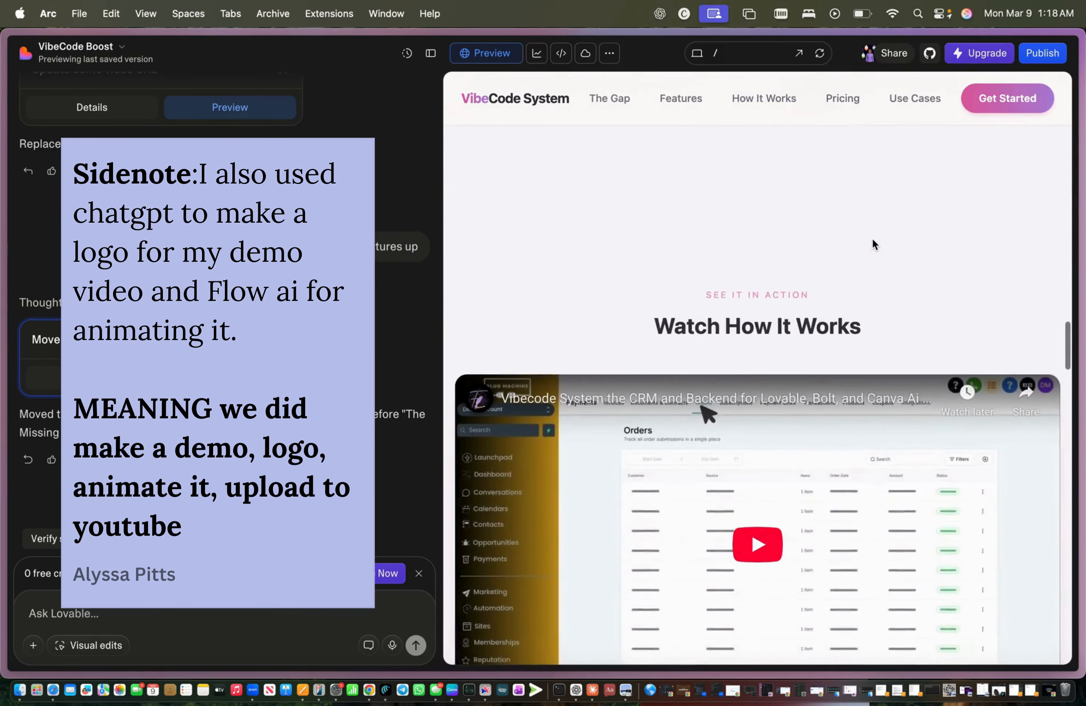
{"action": "scroll", "coordinate": [872, 239], "scroll_direction": "down", "scroll_amount": 15}
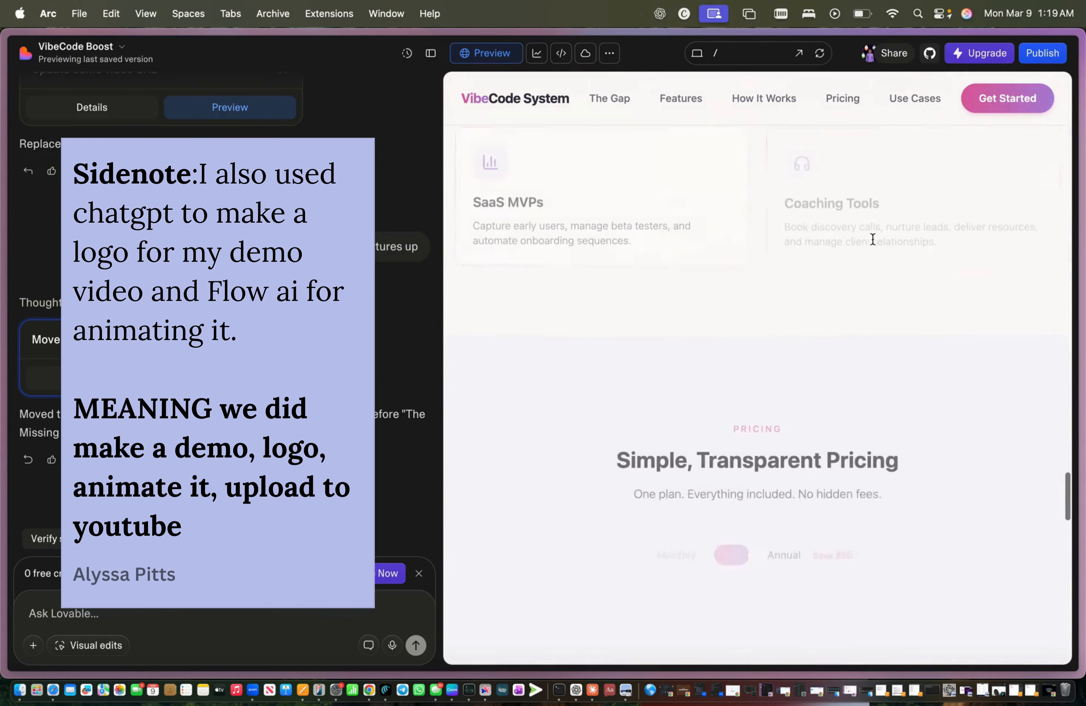
{"action": "scroll", "coordinate": [777, 213], "scroll_direction": "up", "scroll_amount": 2}
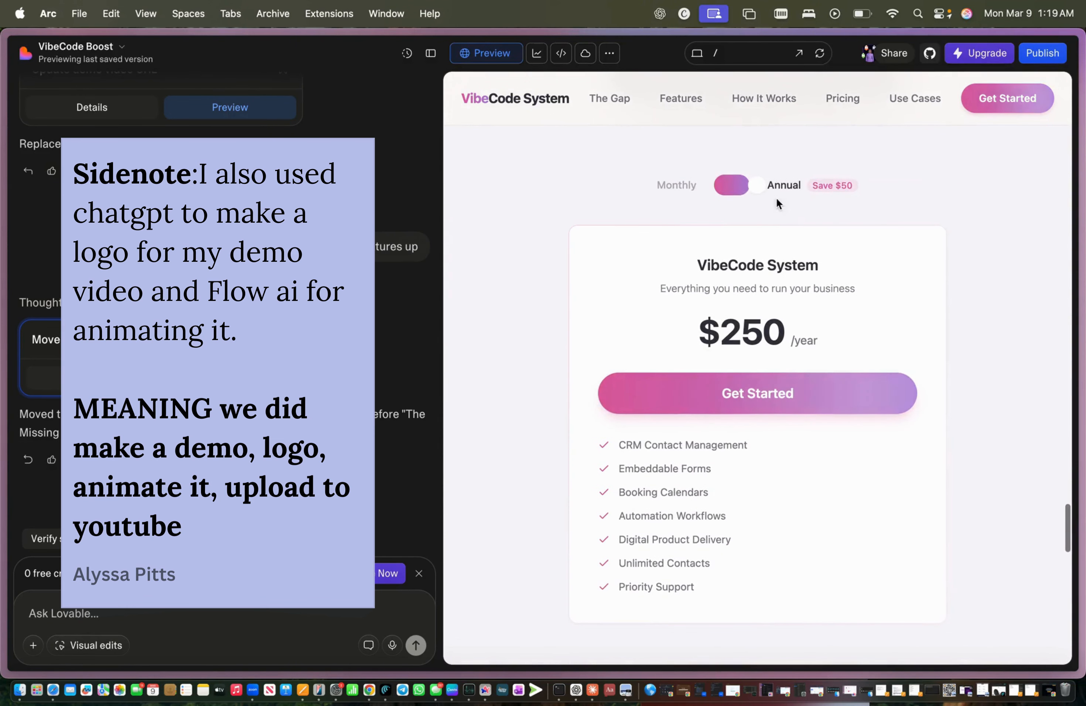
{"action": "scroll", "coordinate": [582, 285], "scroll_direction": "down", "scroll_amount": 20}
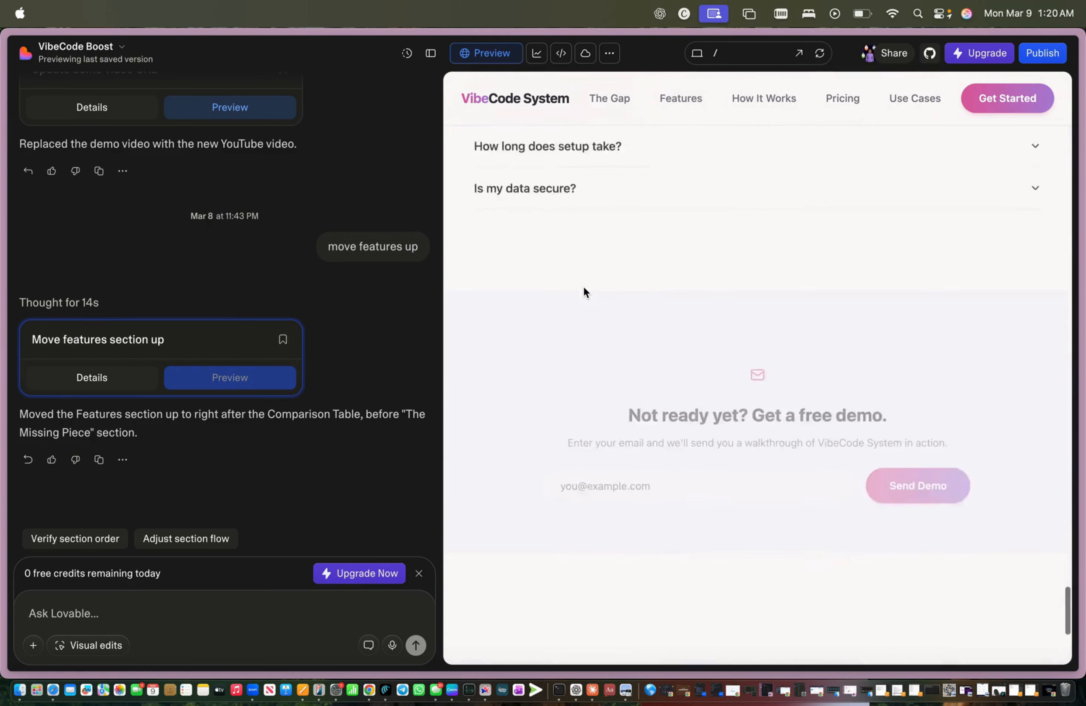
{"action": "scroll", "coordinate": [583, 290], "scroll_direction": "up", "scroll_amount": 20}
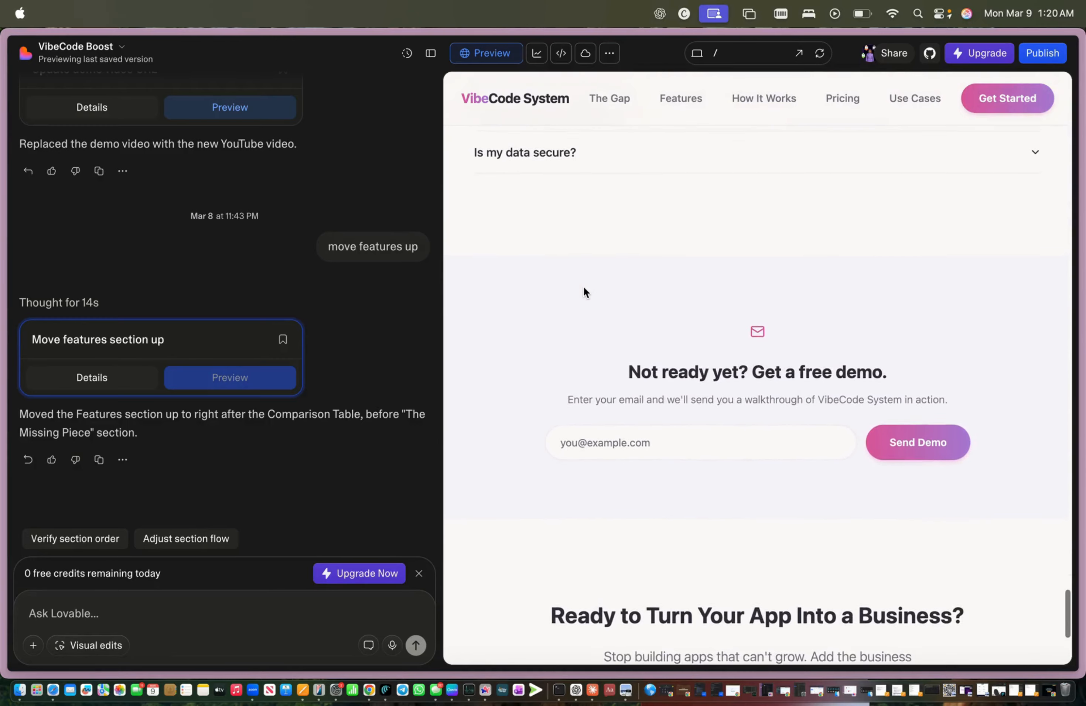
{"action": "scroll", "coordinate": [583, 285], "scroll_direction": "up", "scroll_amount": 10}
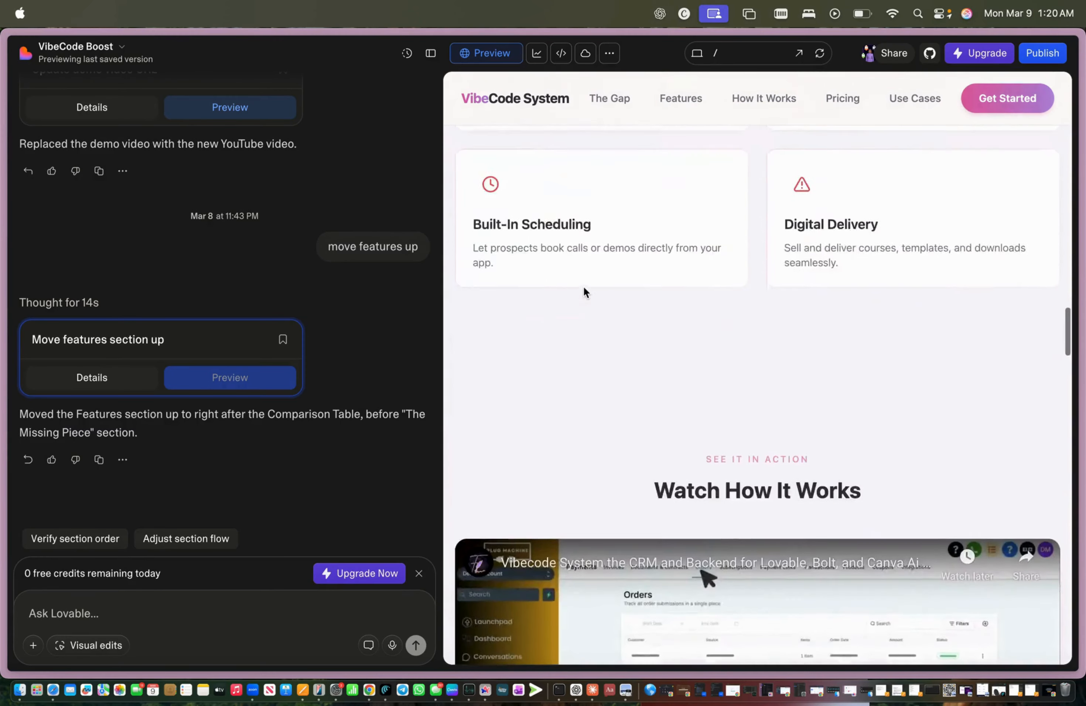
{"action": "scroll", "coordinate": [584, 271], "scroll_direction": "down", "scroll_amount": 10}
{"action": "scroll", "coordinate": [583, 272], "scroll_direction": "down", "scroll_amount": 20}
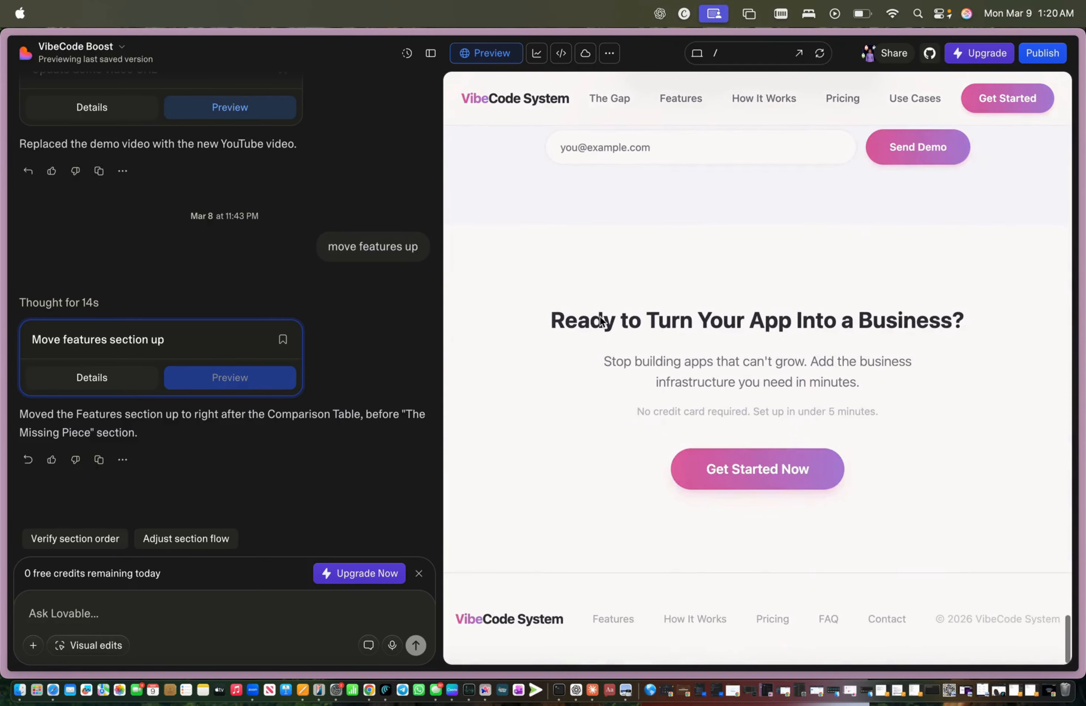
{"action": "scroll", "coordinate": [565, 231], "scroll_direction": "up", "scroll_amount": 3}
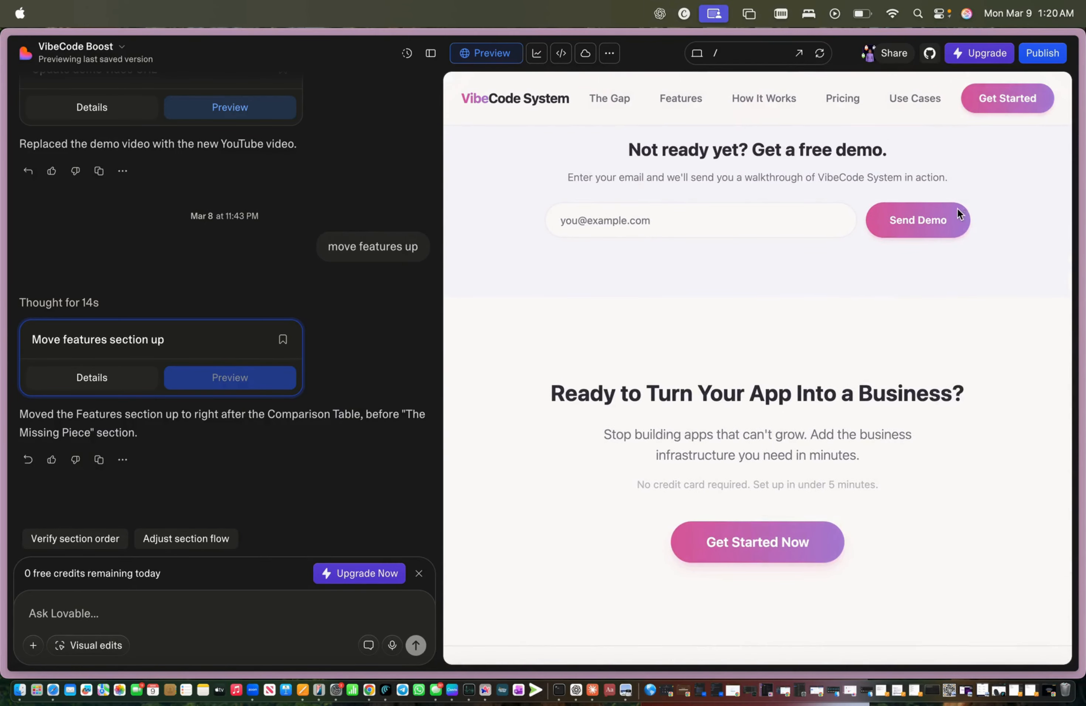
{"action": "scroll", "coordinate": [946, 213], "scroll_direction": "up", "scroll_amount": 2}
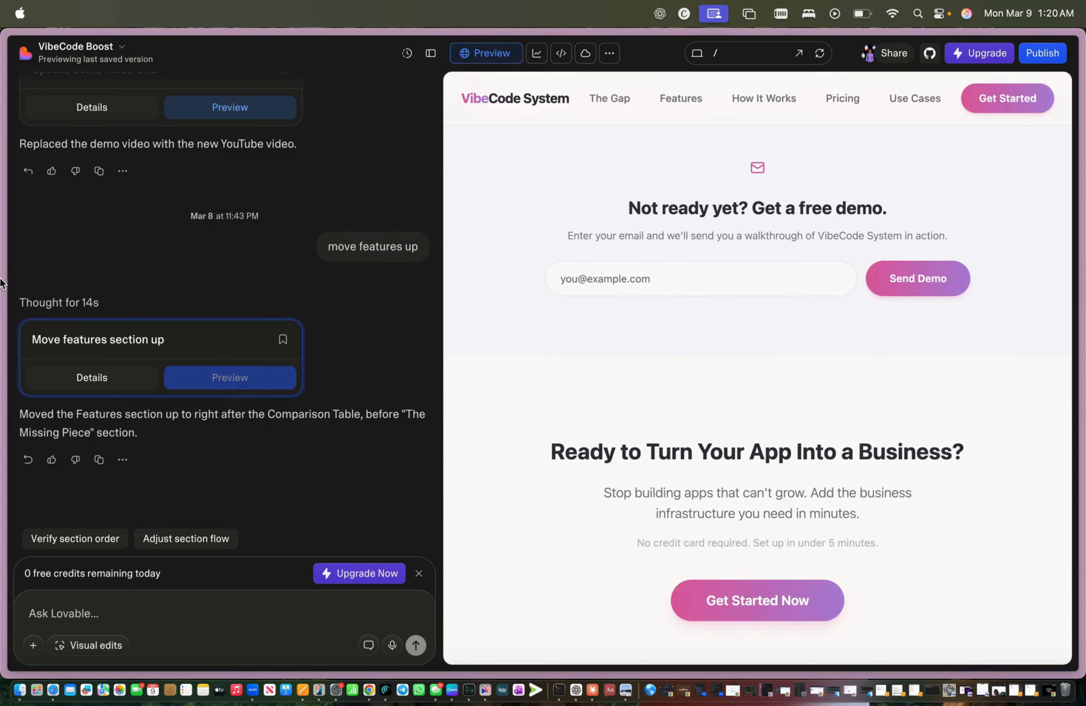
{"action": "mouse_move", "coordinate": [2, 285]}
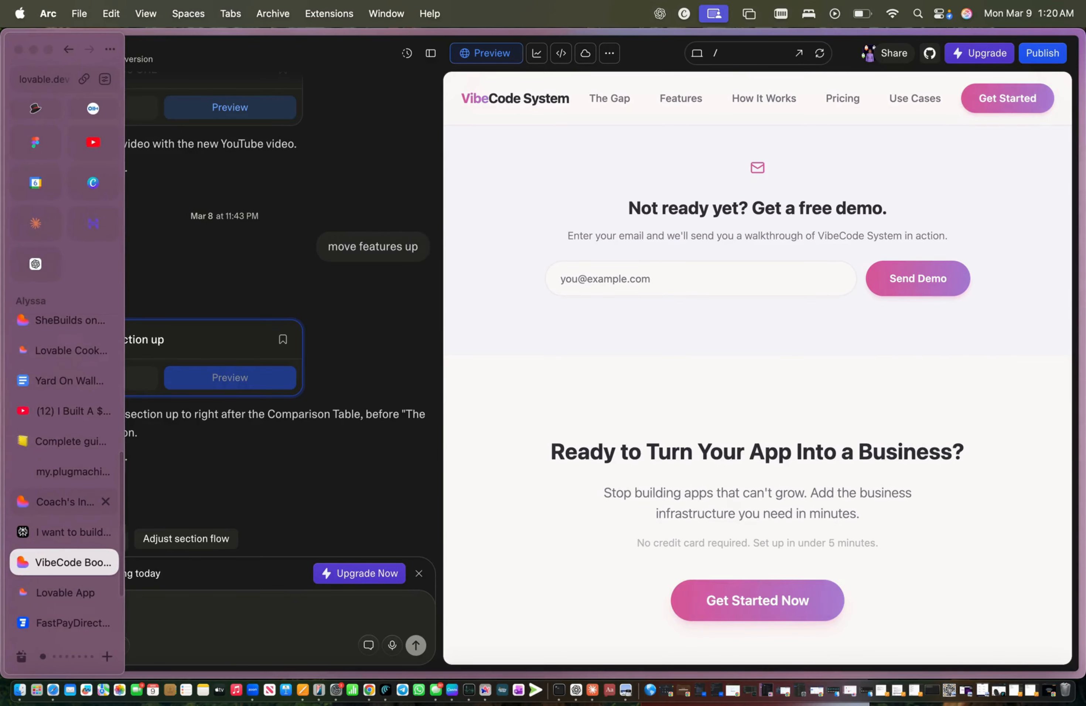
Step: Leave VibeCode Boost through the project title menu's Go to Dashboard option
{"action": "left_click", "coordinate": [48, 592]}
{"action": "left_click", "coordinate": [42, 563]}
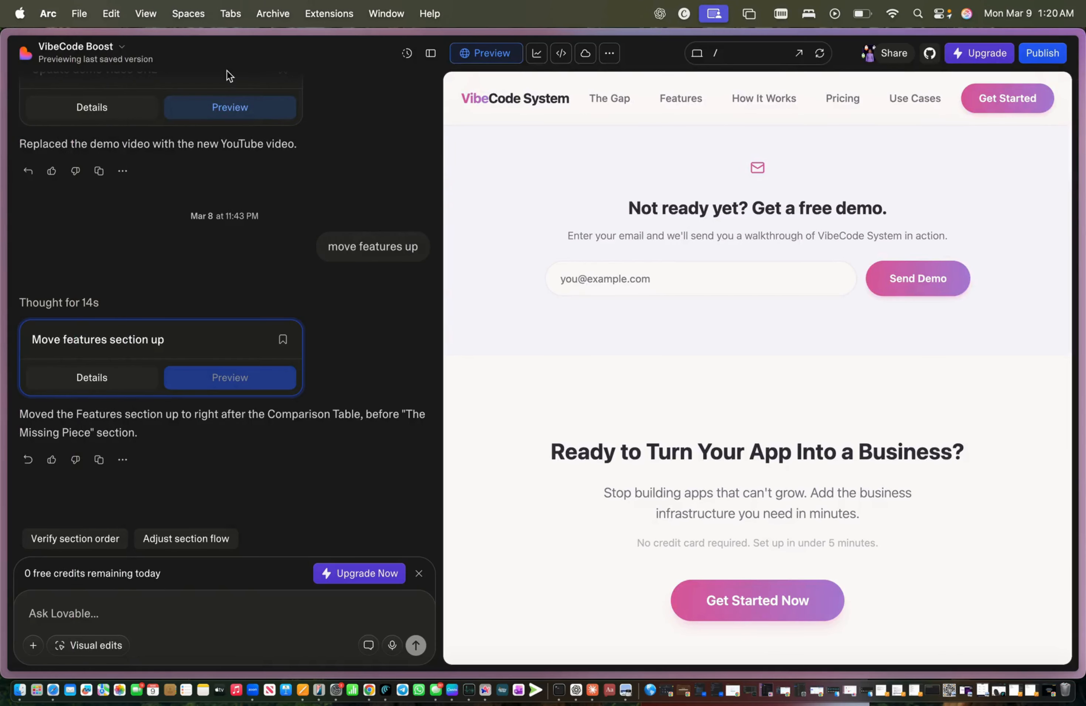
{"action": "left_click", "coordinate": [112, 46]}
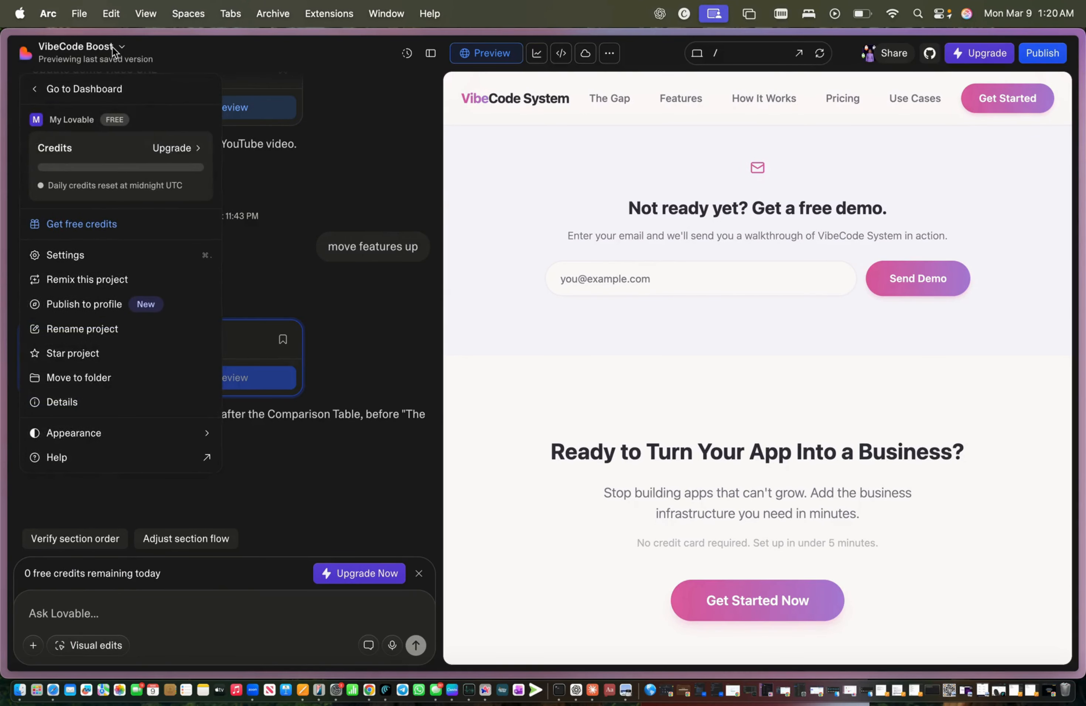
{"action": "left_click", "coordinate": [92, 79]}
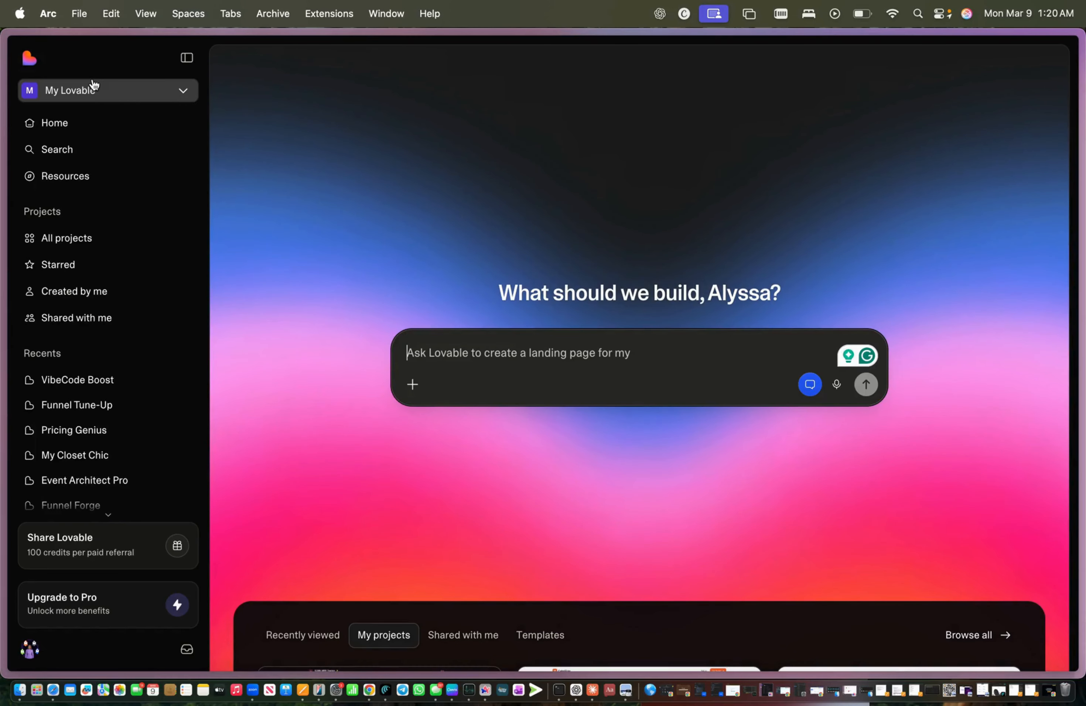
{"action": "scroll", "coordinate": [599, 322], "scroll_direction": "down", "scroll_amount": 10}
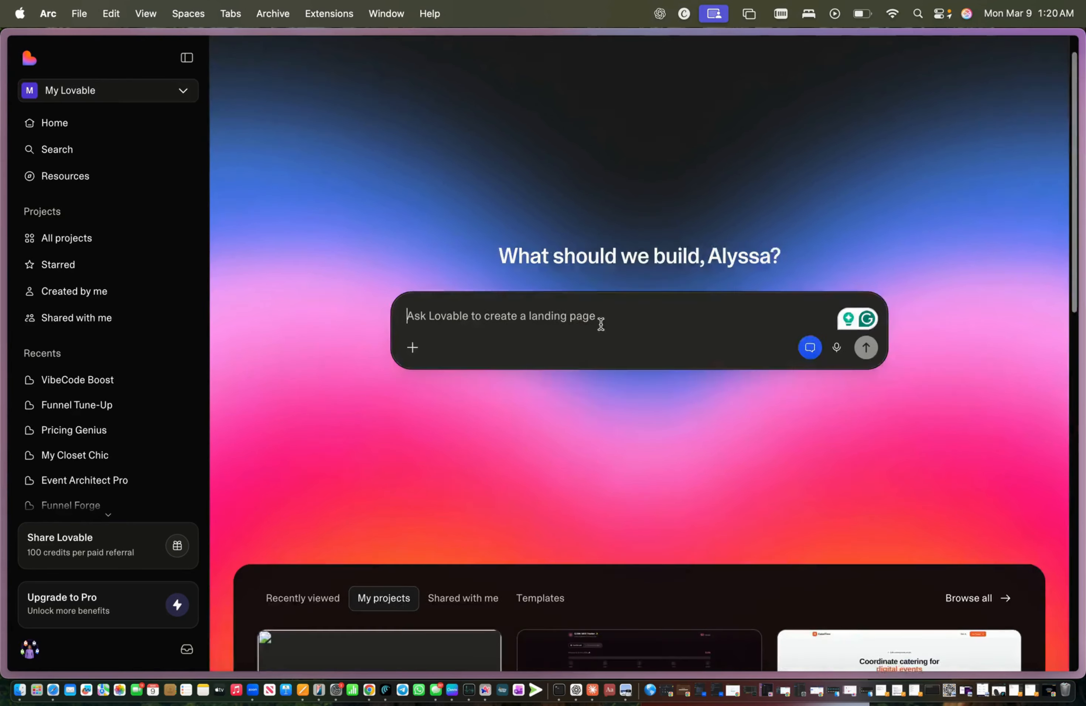
Step: Open the Funnel Flow Builder project and scroll its FunnelForge preview to the Packages section
{"action": "left_click", "coordinate": [857, 150]}
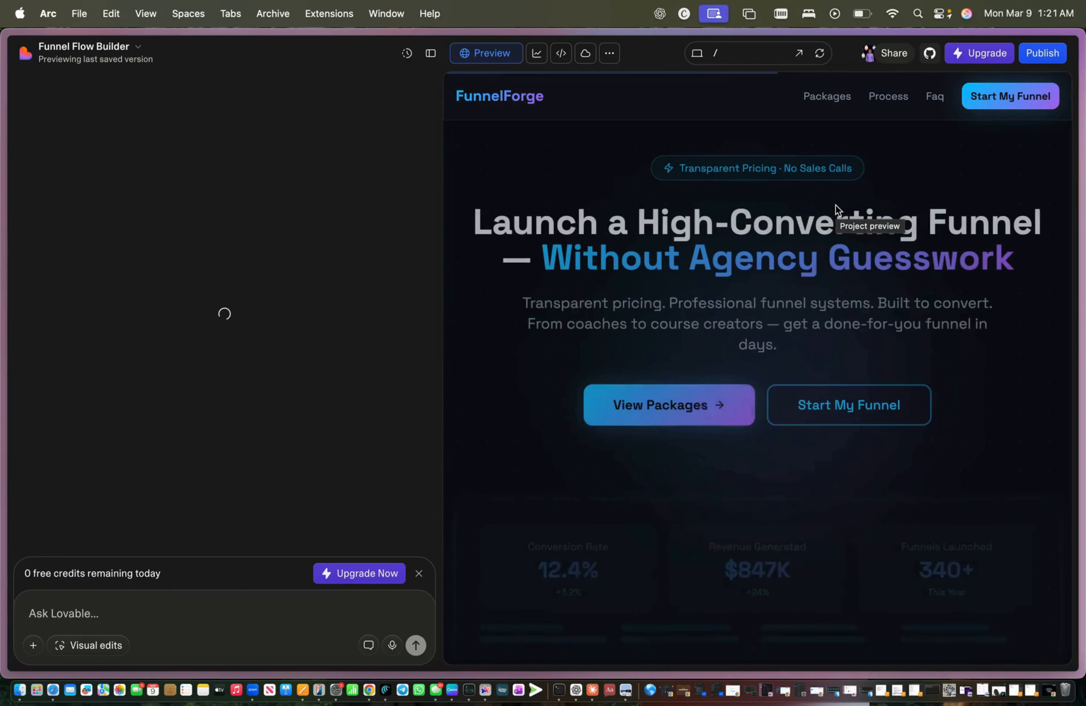
{"action": "scroll", "coordinate": [834, 211], "scroll_direction": "down", "scroll_amount": 5}
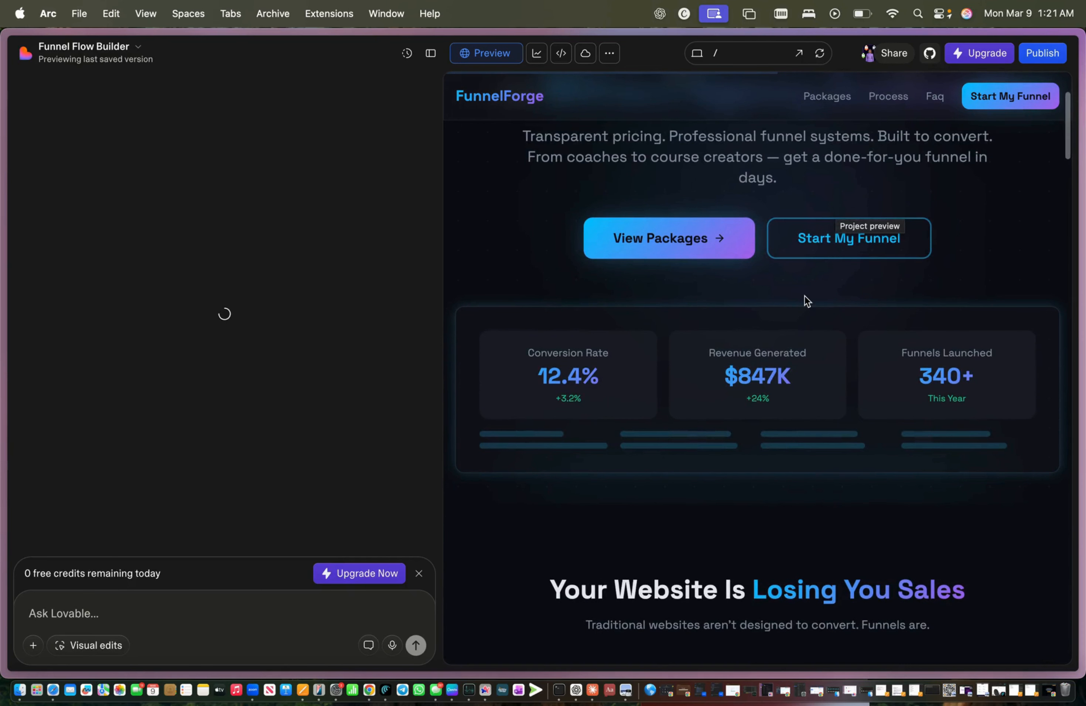
{"action": "scroll", "coordinate": [804, 300], "scroll_direction": "down", "scroll_amount": 20}
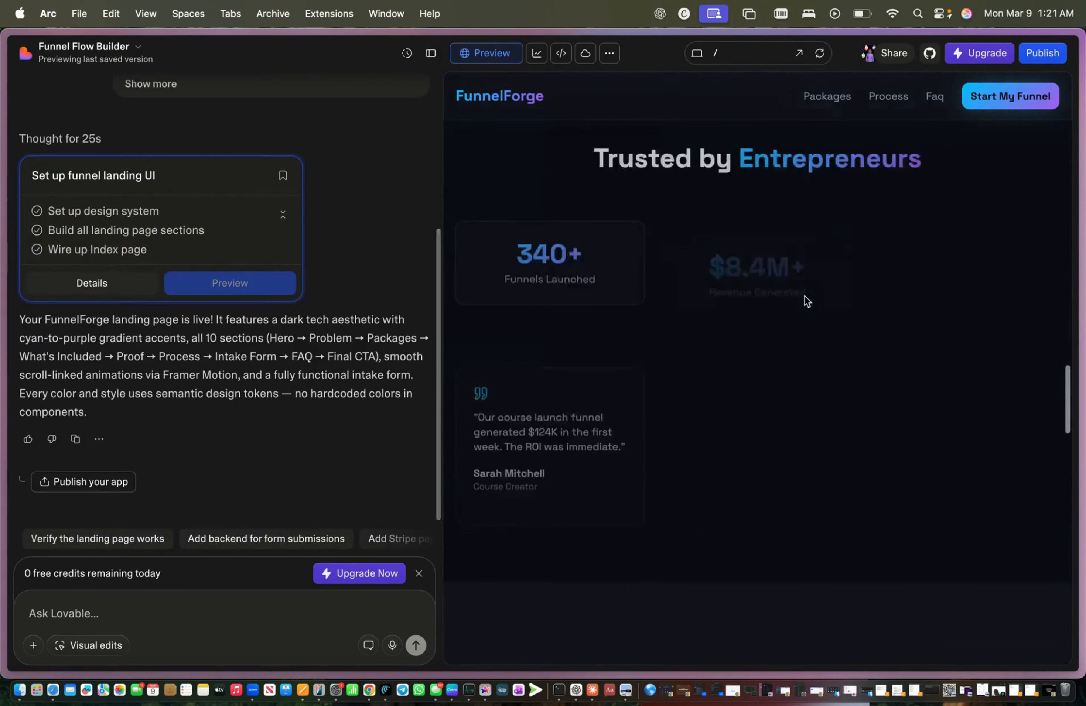
{"action": "scroll", "coordinate": [804, 301], "scroll_direction": "up", "scroll_amount": 20}
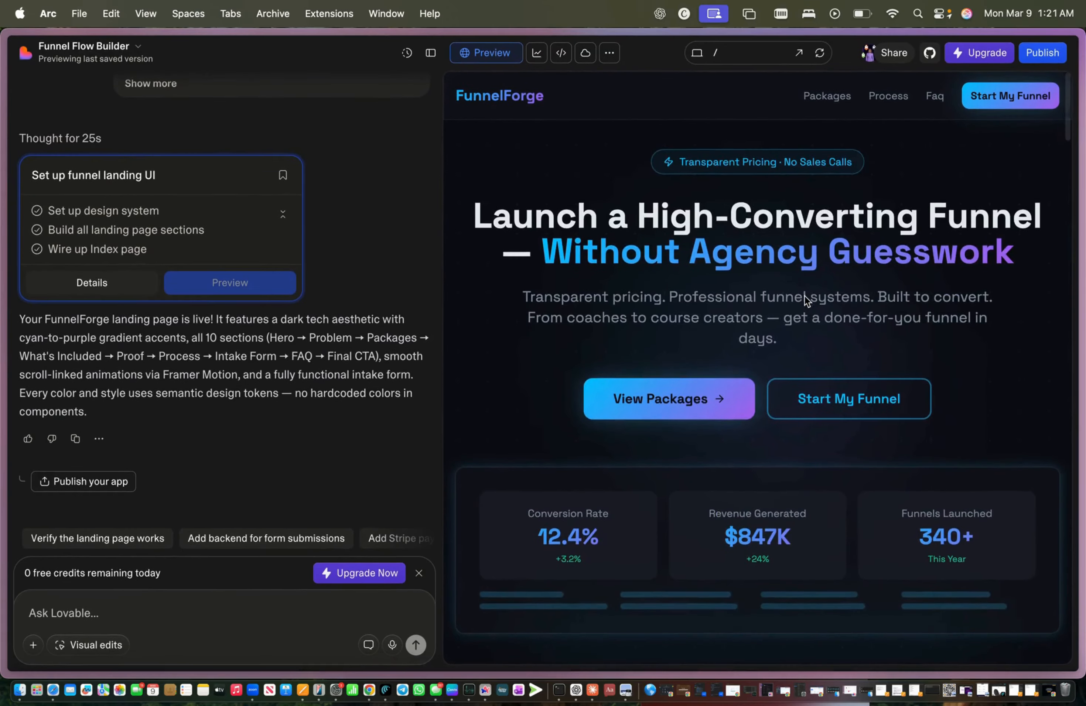
{"action": "scroll", "coordinate": [804, 296], "scroll_direction": "down", "scroll_amount": 15}
{"action": "scroll", "coordinate": [604, 243], "scroll_direction": "up", "scroll_amount": 2}
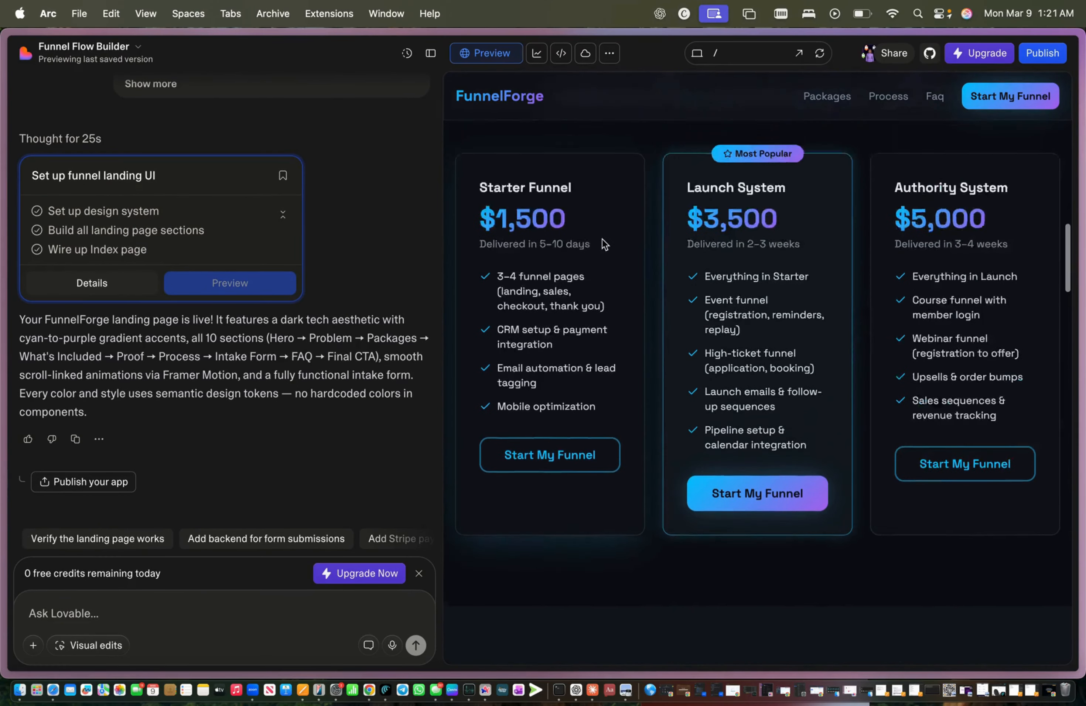
{"action": "scroll", "coordinate": [604, 242], "scroll_direction": "up", "scroll_amount": 1}
Step: Select the text of the Starter $1,500, Launch $3,500 and Authority $5,000 pricing cards
{"action": "left_click_drag", "start_coordinate": [465, 224], "coordinate": [591, 278]}
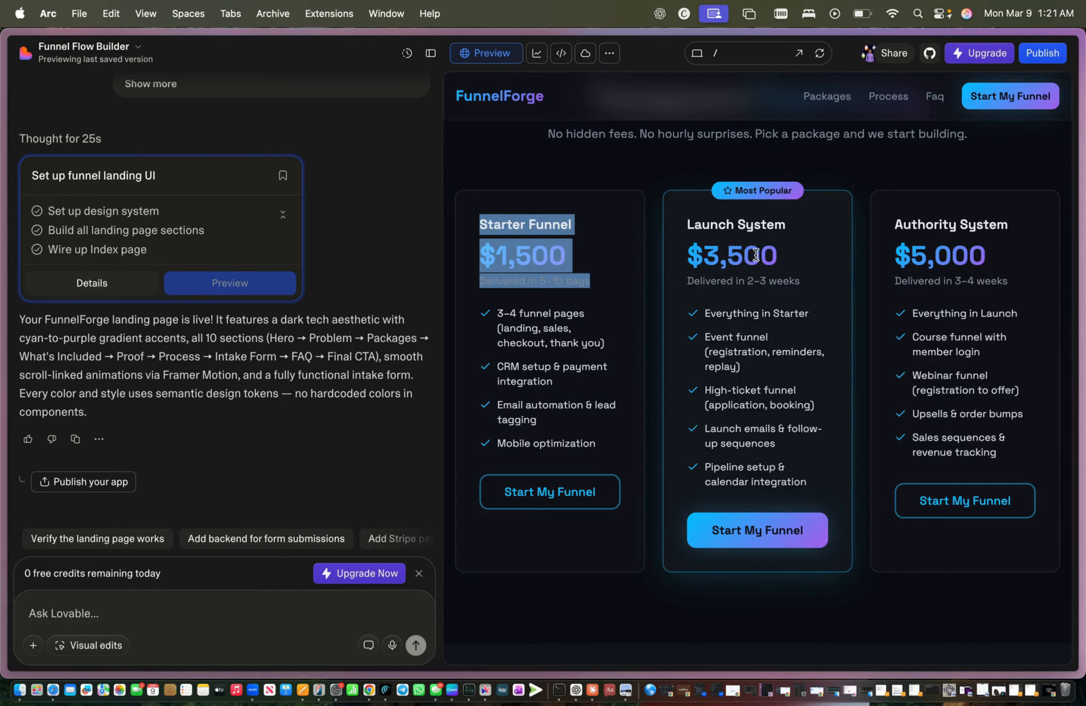
{"action": "left_click_drag", "start_coordinate": [685, 224], "coordinate": [814, 317]}
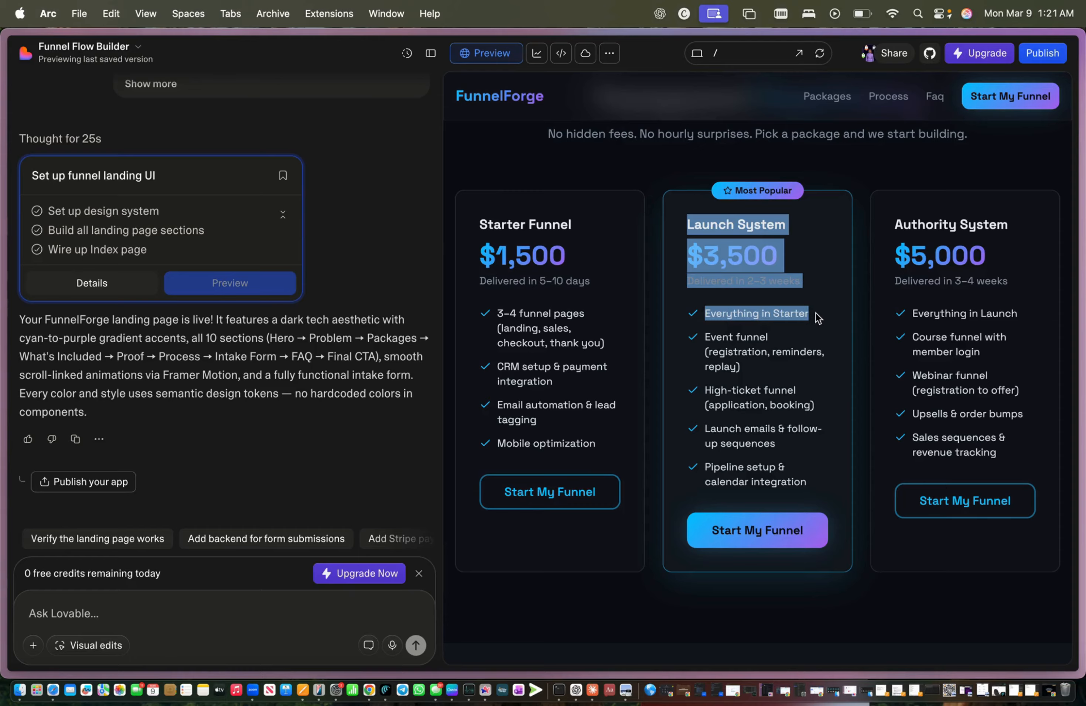
{"action": "left_click_drag", "start_coordinate": [894, 224], "coordinate": [1010, 462]}
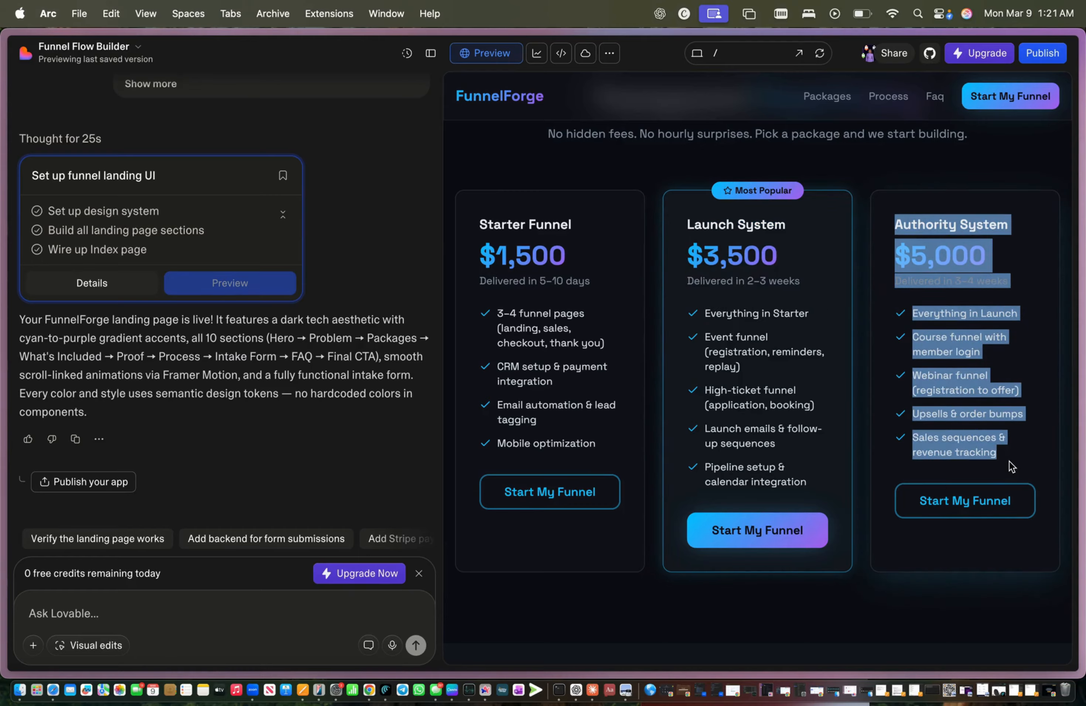
Step: Go back to the Lovable home page and scroll My projects down to Coach's Insight Hub
{"action": "mouse_move", "coordinate": [26, 82]}
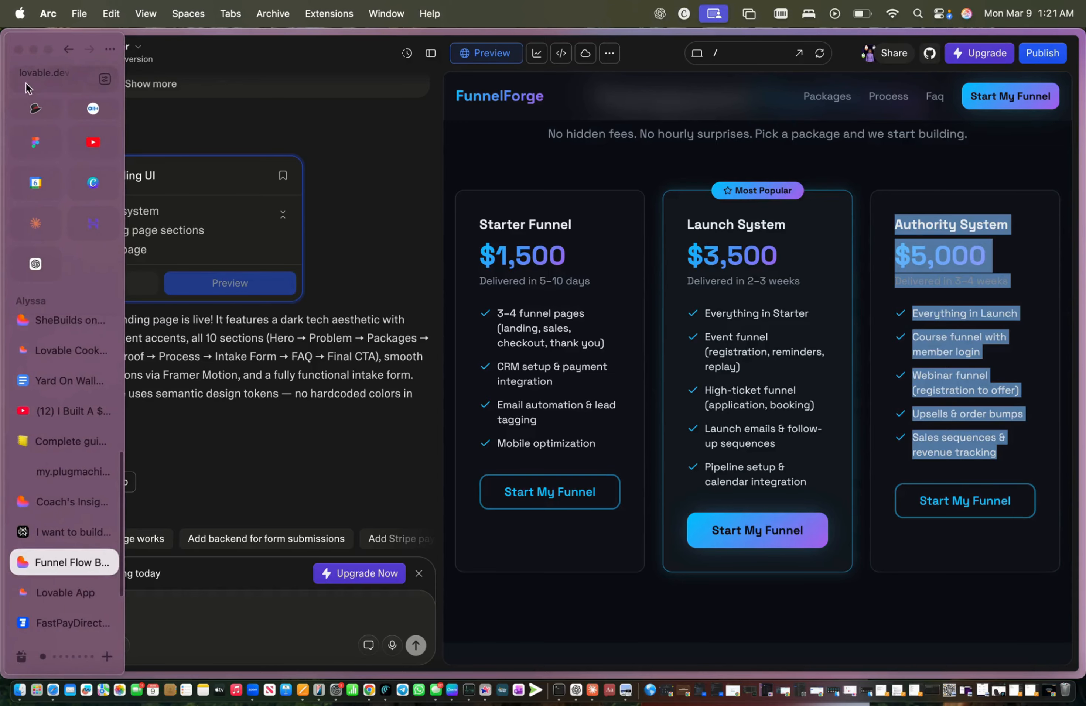
{"action": "left_click", "coordinate": [72, 50]}
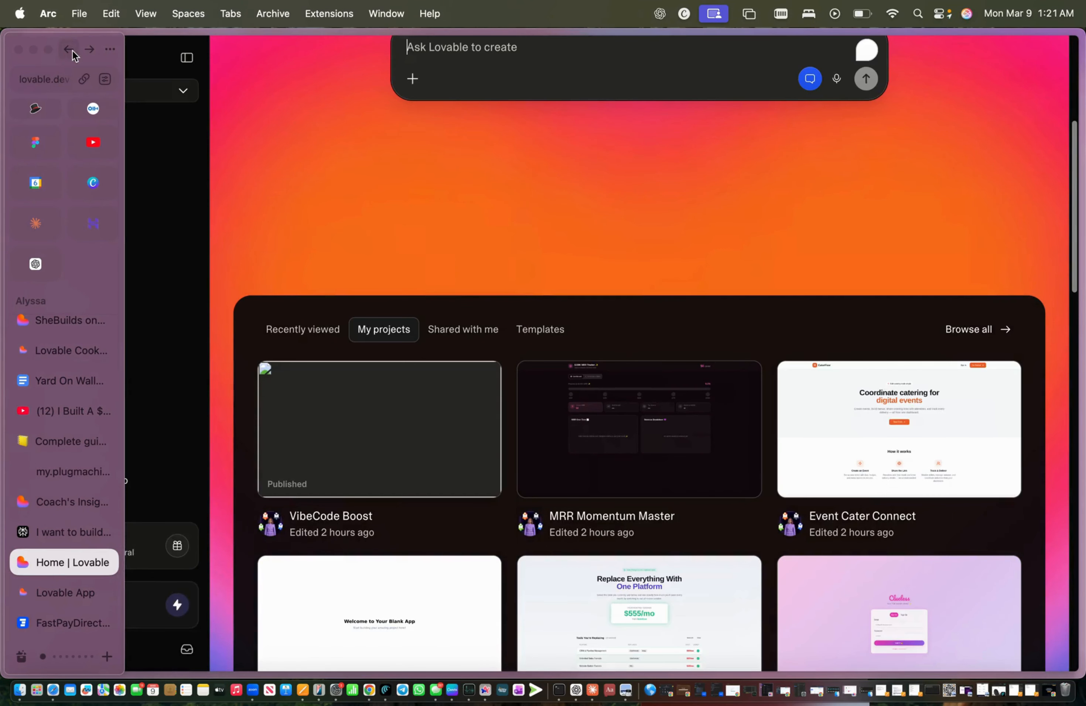
{"action": "scroll", "coordinate": [545, 584], "scroll_direction": "down", "scroll_amount": 10}
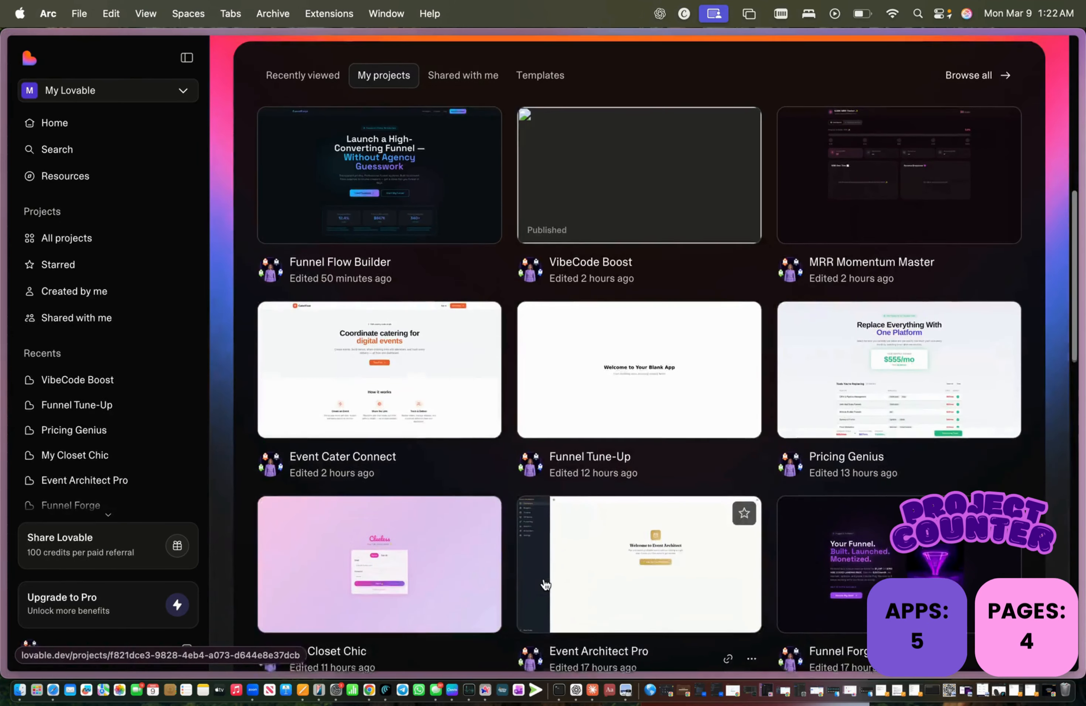
{"action": "scroll", "coordinate": [546, 584], "scroll_direction": "down", "scroll_amount": 2}
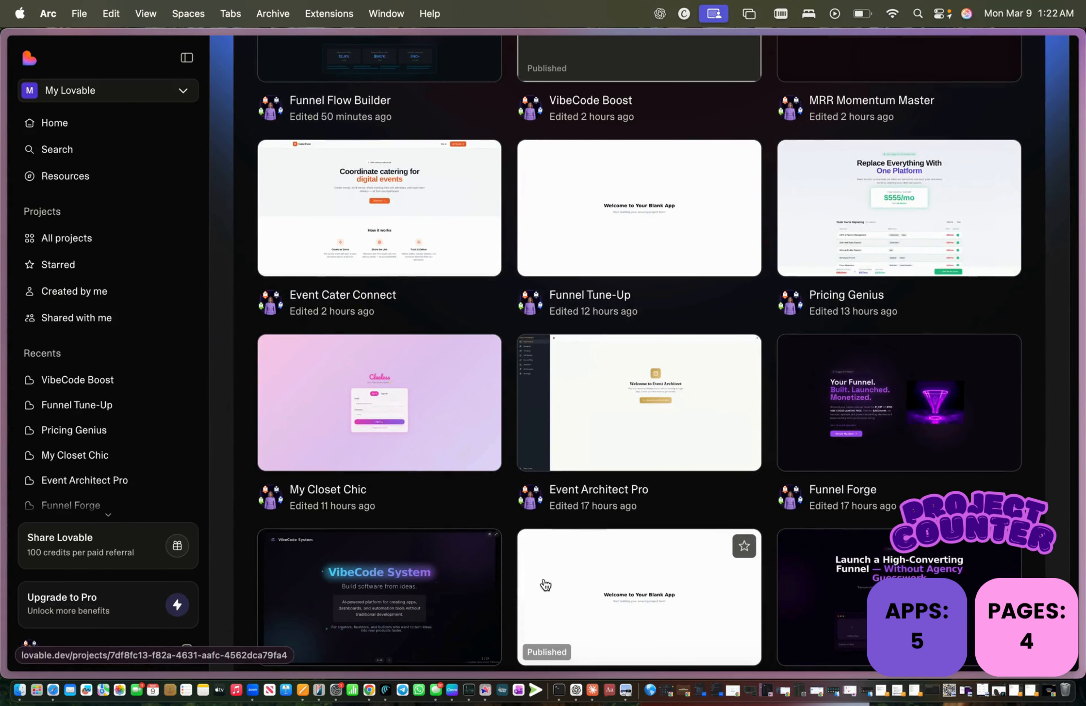
{"action": "scroll", "coordinate": [546, 585], "scroll_direction": "down", "scroll_amount": 6}
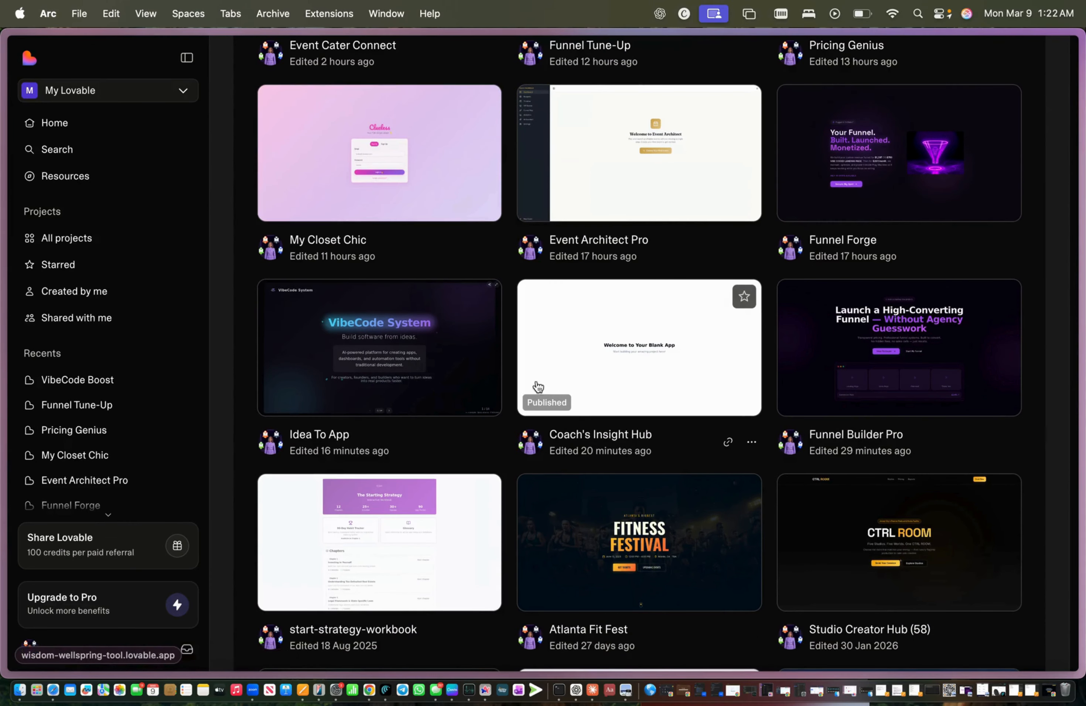
{"action": "scroll", "coordinate": [510, 283], "scroll_direction": "down", "scroll_amount": 1}
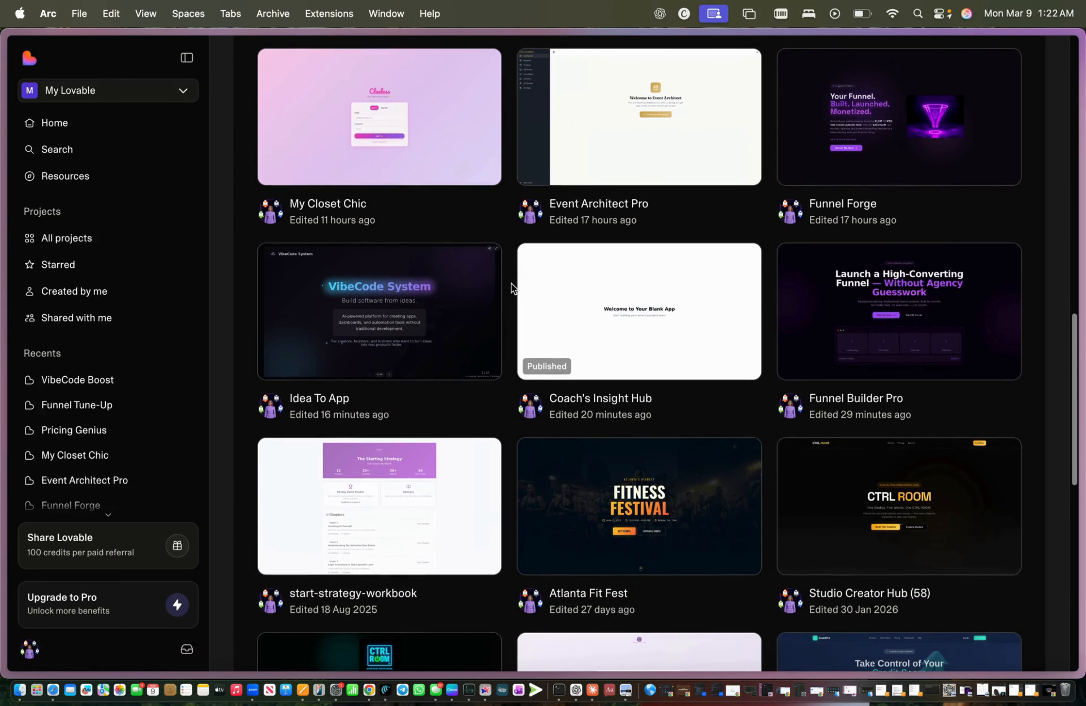
{"action": "scroll", "coordinate": [510, 283], "scroll_direction": "down", "scroll_amount": 2}
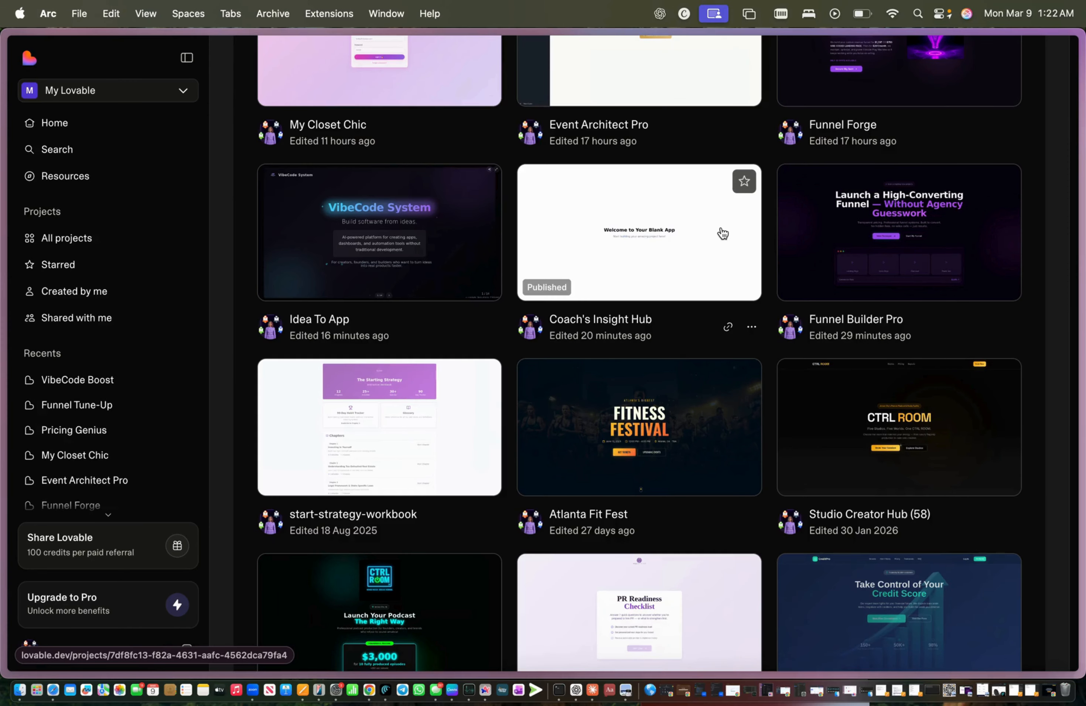
{"action": "left_click", "coordinate": [925, 269]}
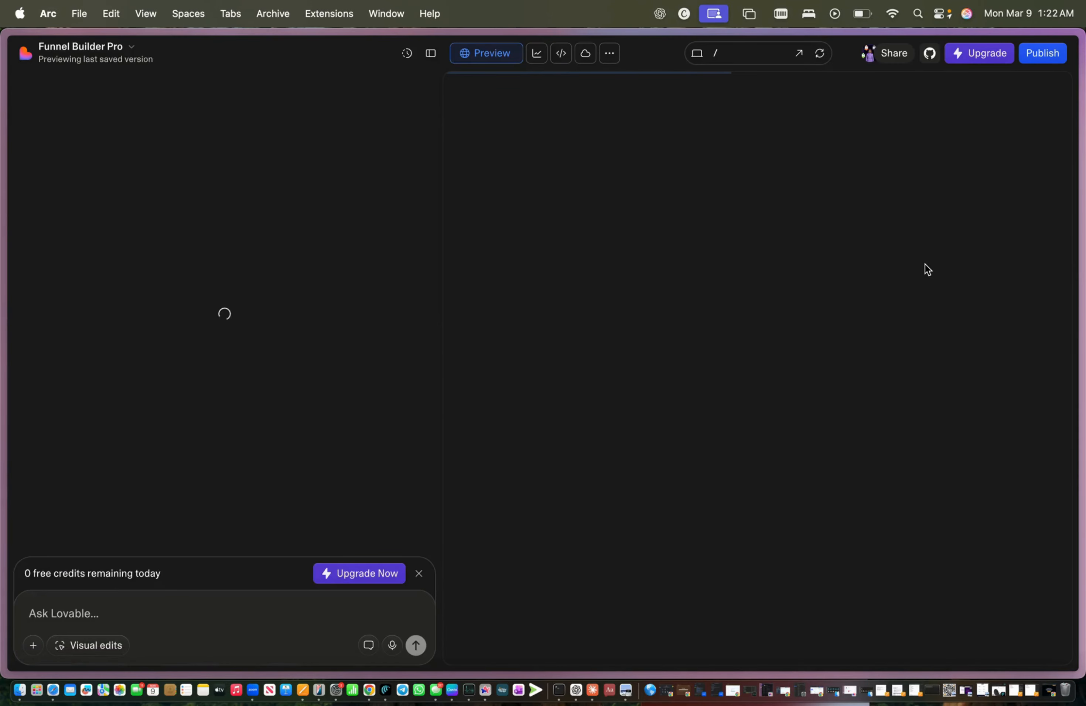
{"action": "scroll", "coordinate": [924, 264], "scroll_direction": "down", "scroll_amount": 15}
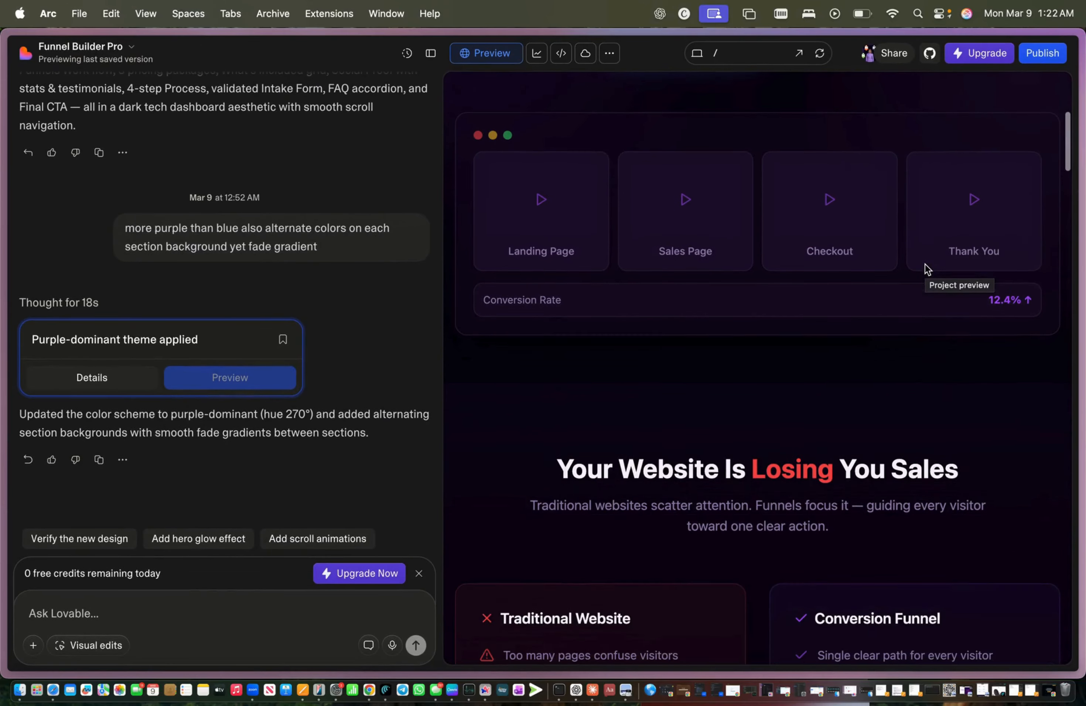
{"action": "scroll", "coordinate": [924, 270], "scroll_direction": "down", "scroll_amount": 20}
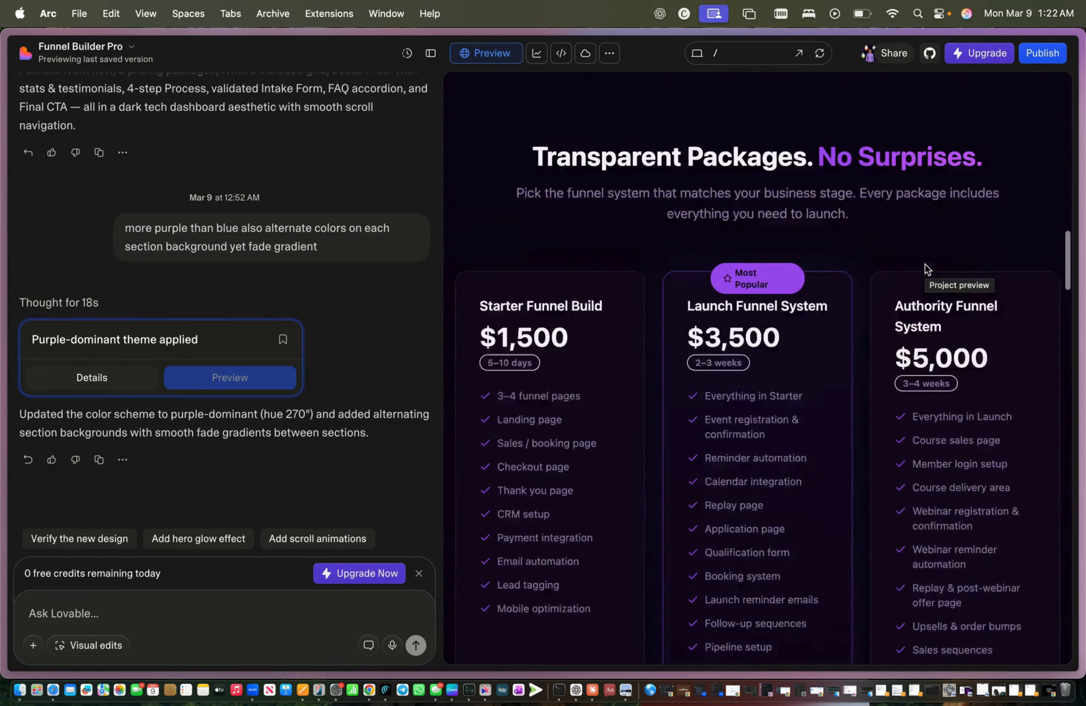
{"action": "scroll", "coordinate": [924, 269], "scroll_direction": "up", "scroll_amount": 6}
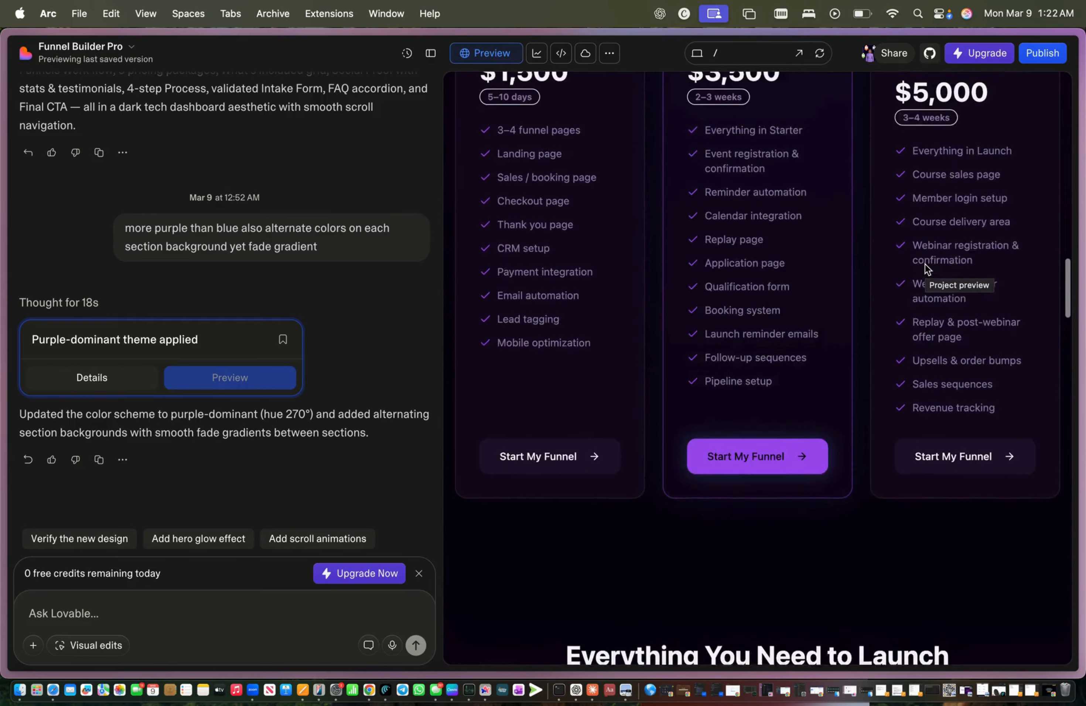
{"action": "scroll", "coordinate": [924, 268], "scroll_direction": "up", "scroll_amount": 2}
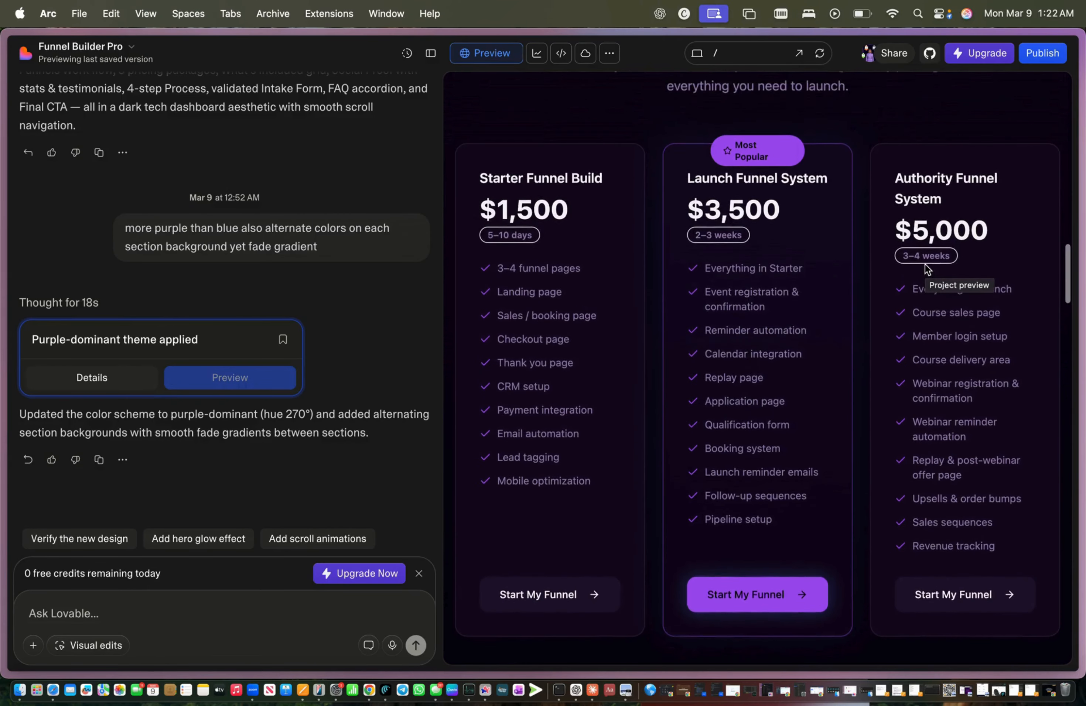
{"action": "scroll", "coordinate": [841, 205], "scroll_direction": "up", "scroll_amount": 15}
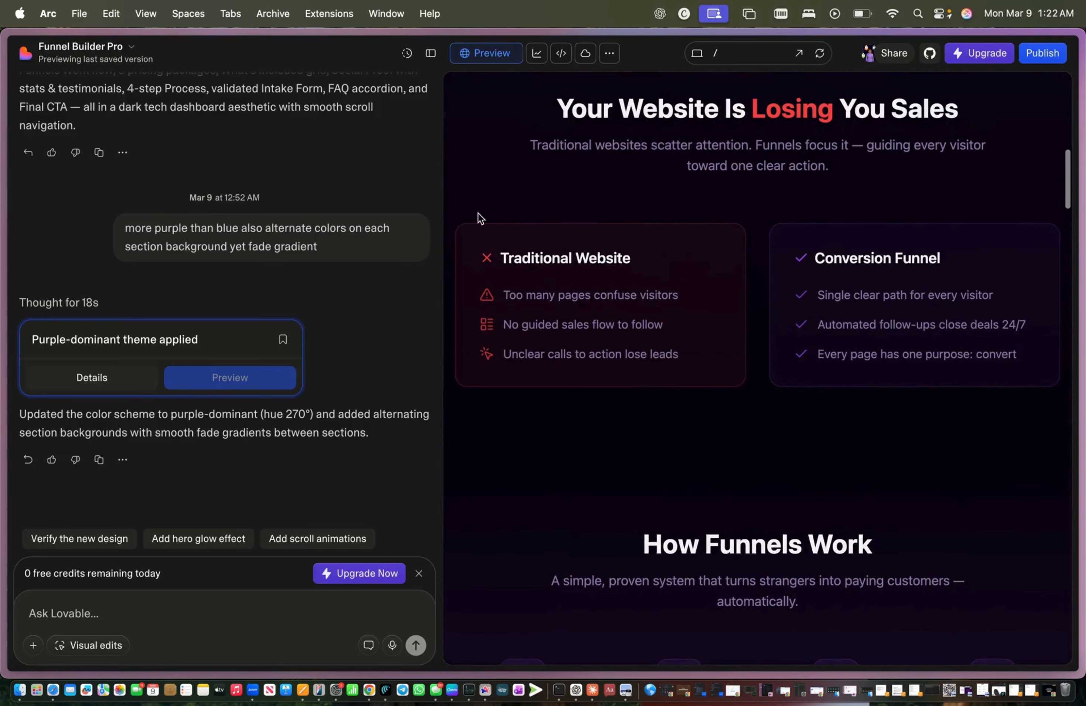
{"action": "mouse_move", "coordinate": [2, 201]}
{"action": "left_click", "coordinate": [77, 522]}
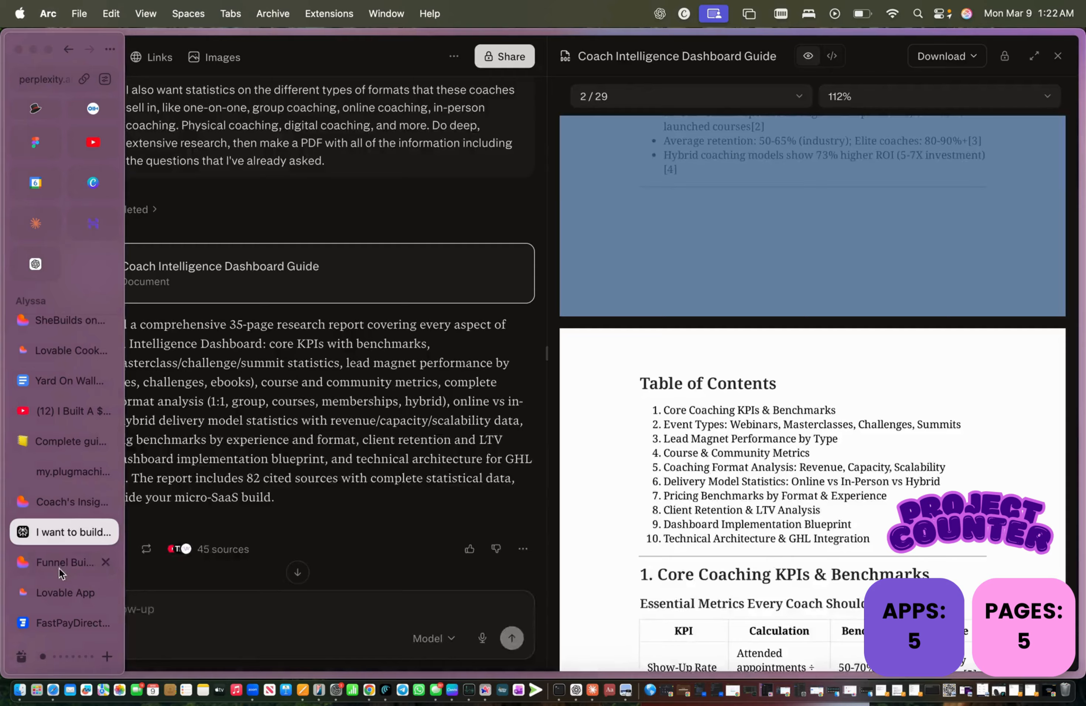
{"action": "left_click", "coordinate": [59, 567]}
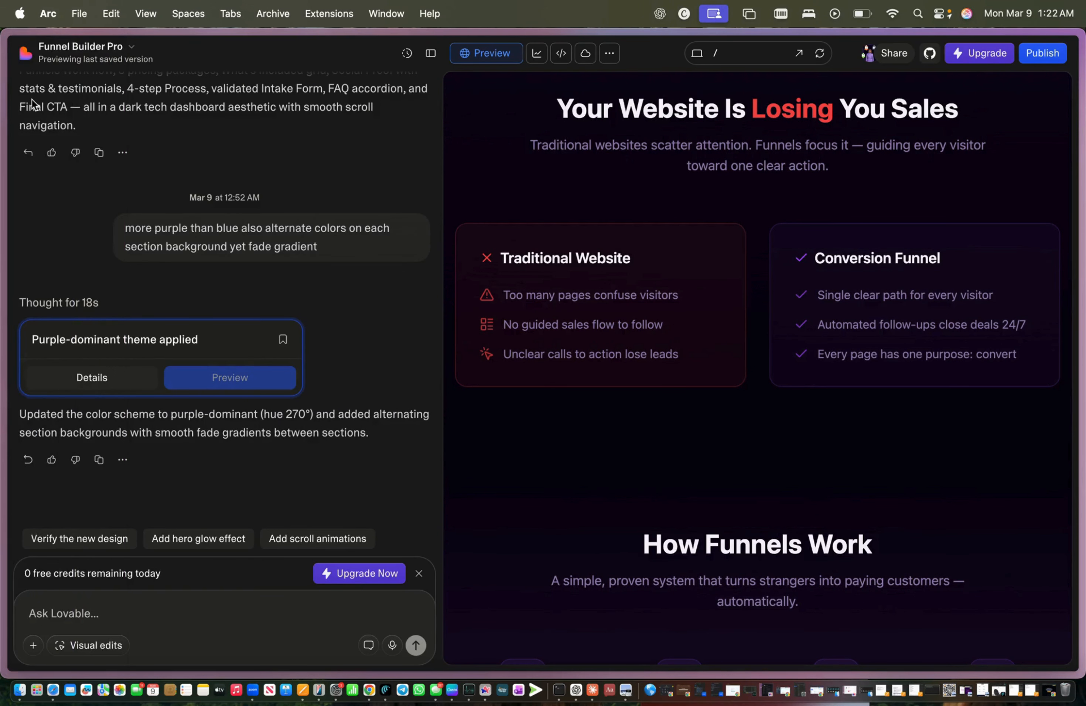
{"action": "mouse_move", "coordinate": [2, 79]}
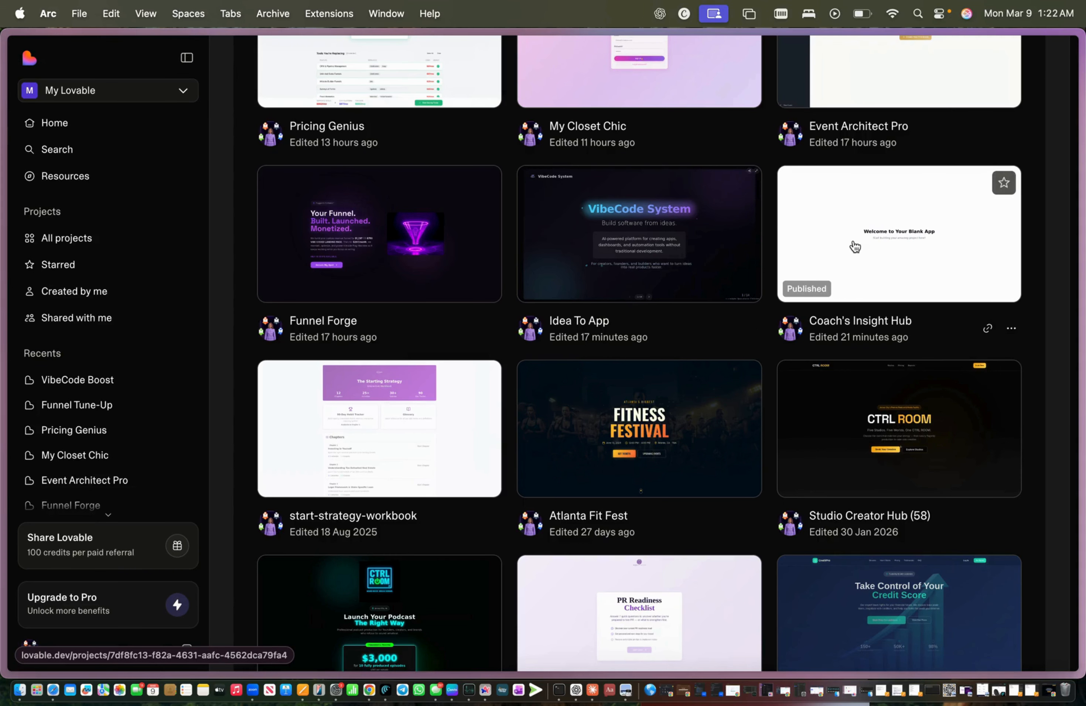
Step: Open Coach's Insight Hub and browse its Dashboard, KPI & Benchmarks, Pricing Guide, Retention & LTV and Alerts pages
{"action": "left_click", "coordinate": [854, 247]}
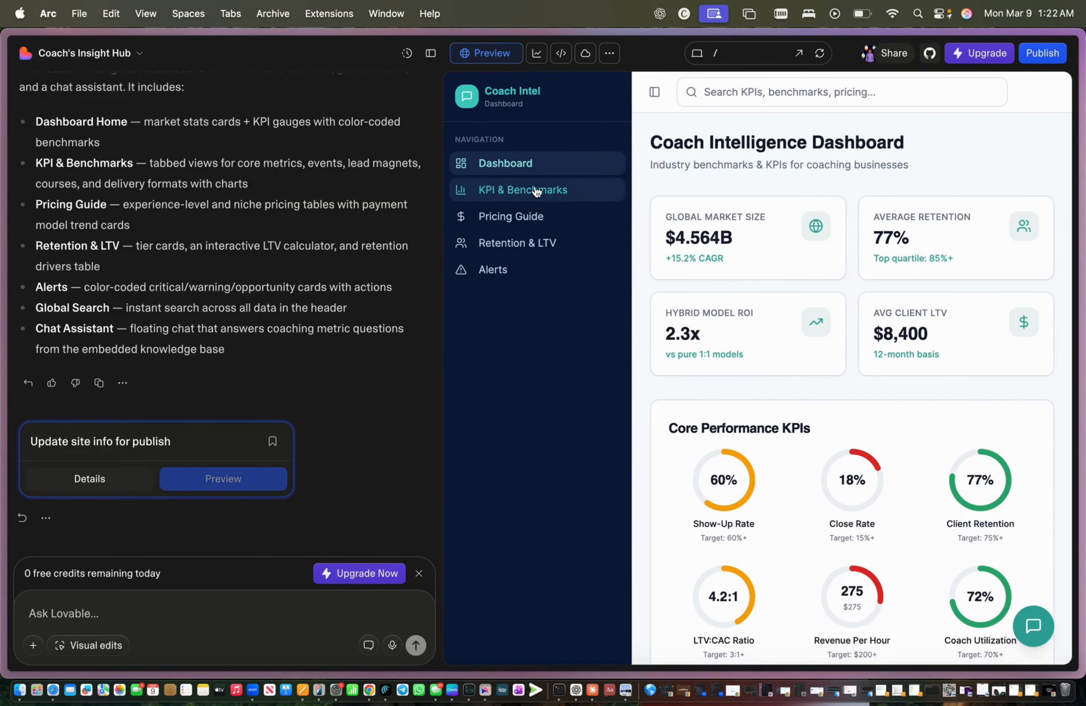
{"action": "left_click", "coordinate": [569, 193]}
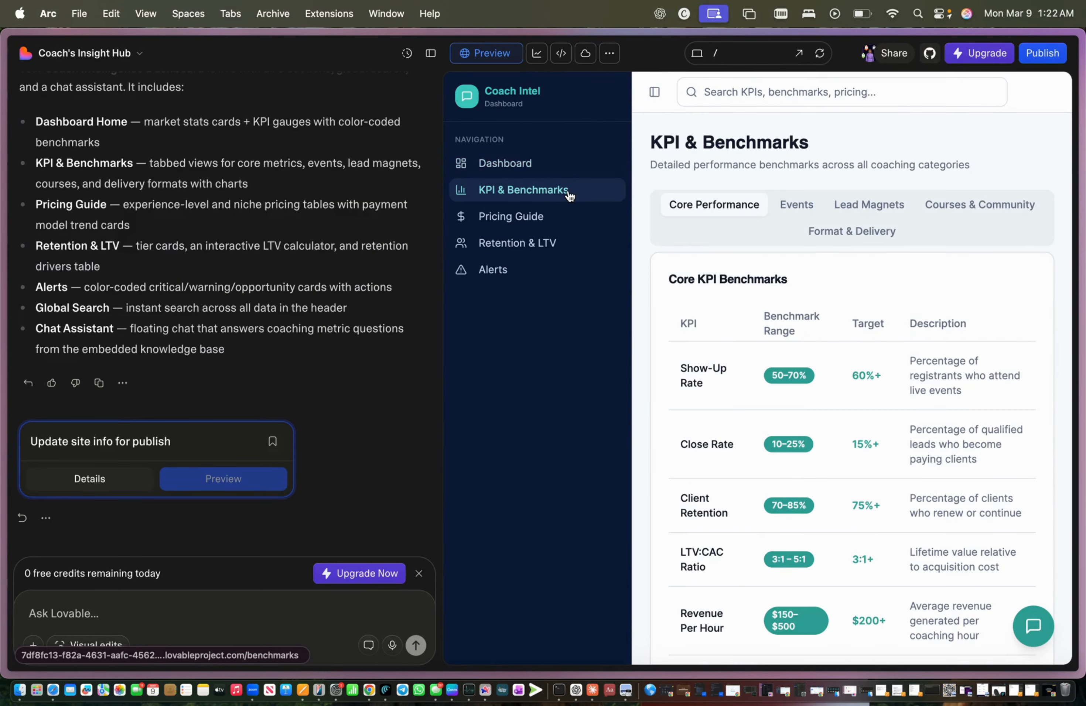
{"action": "left_click", "coordinate": [568, 224]}
{"action": "left_click", "coordinate": [558, 245]}
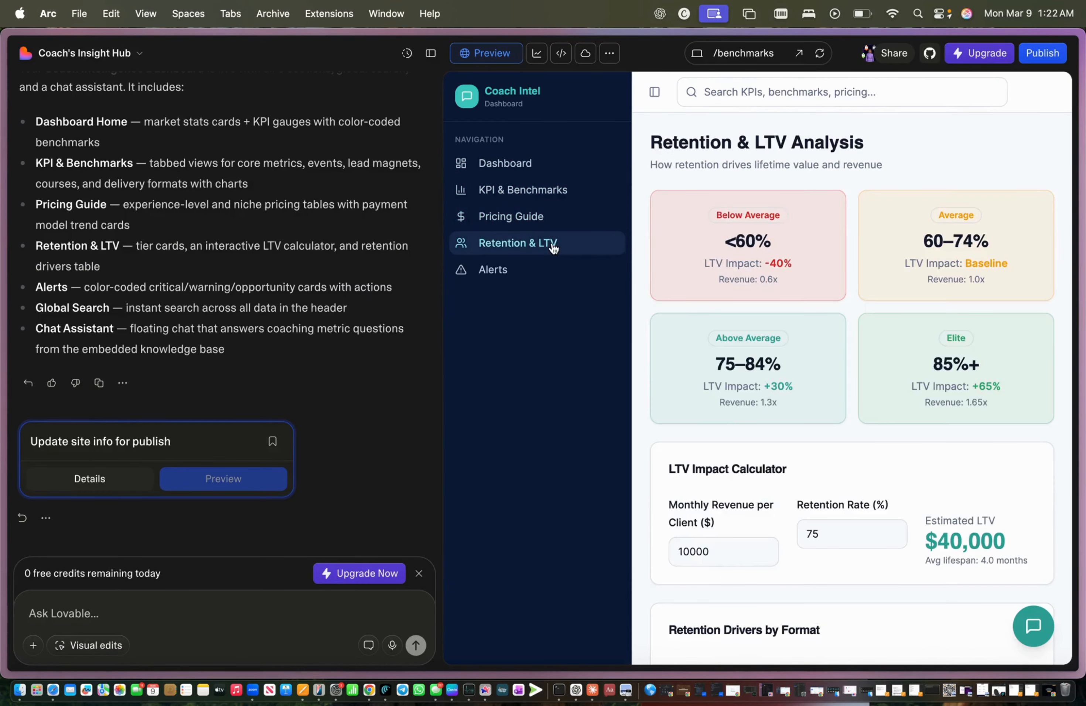
{"action": "left_click", "coordinate": [539, 275]}
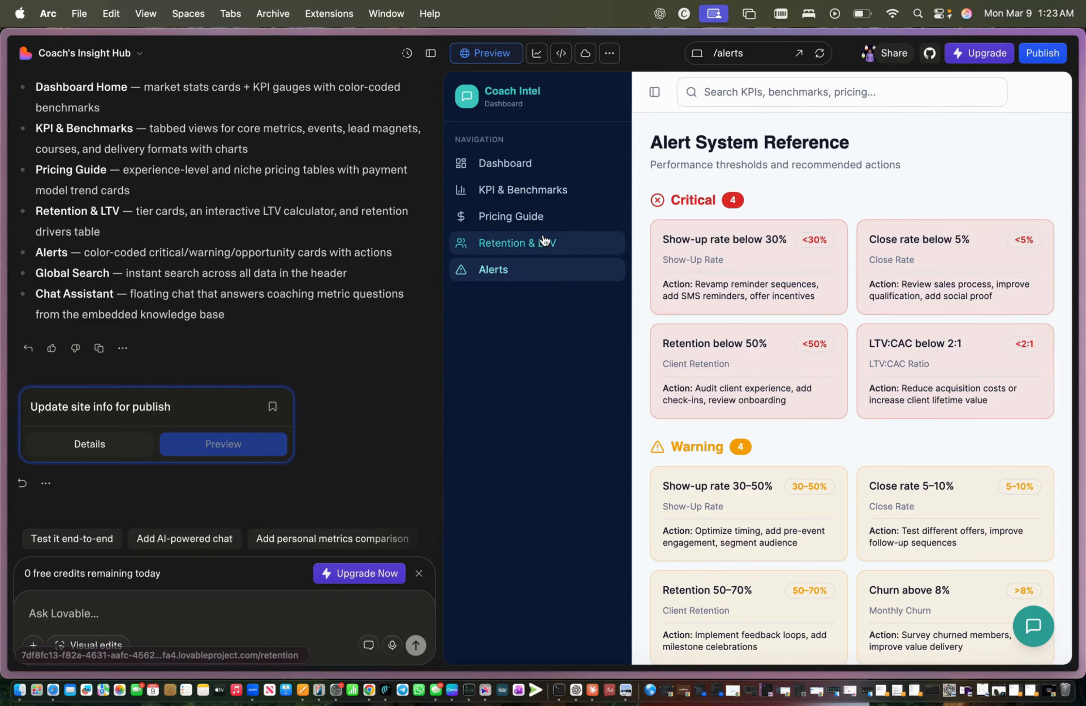
{"action": "left_click", "coordinate": [536, 188]}
{"action": "left_click", "coordinate": [528, 164]}
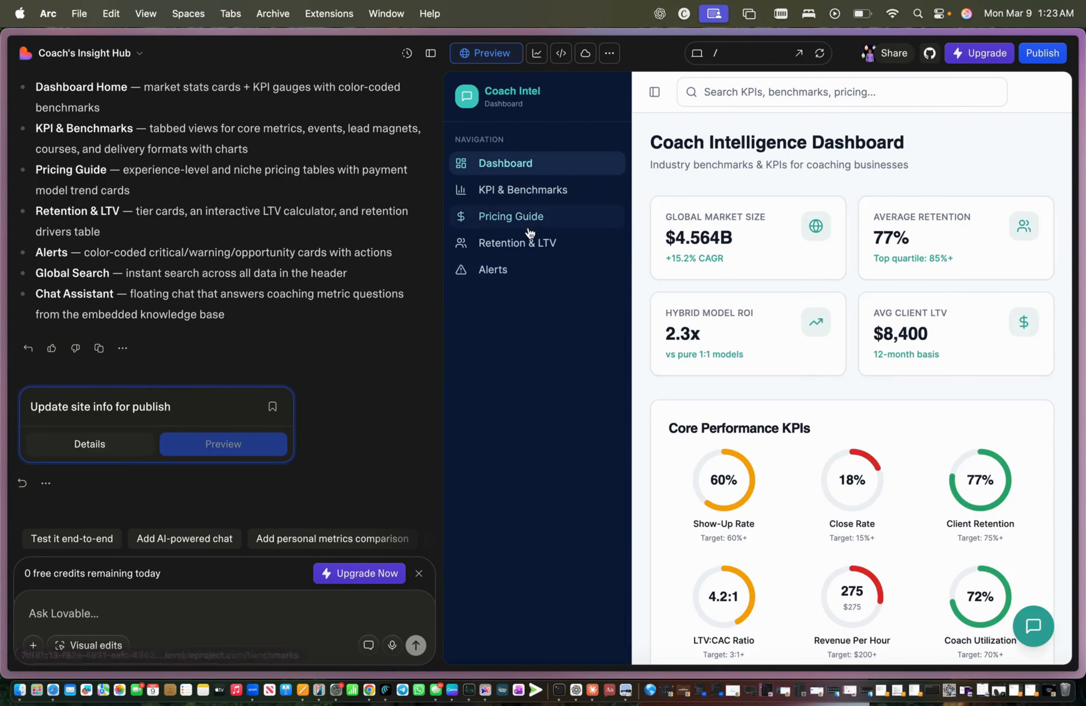
{"action": "left_click", "coordinate": [528, 245]}
{"action": "left_click", "coordinate": [533, 189]}
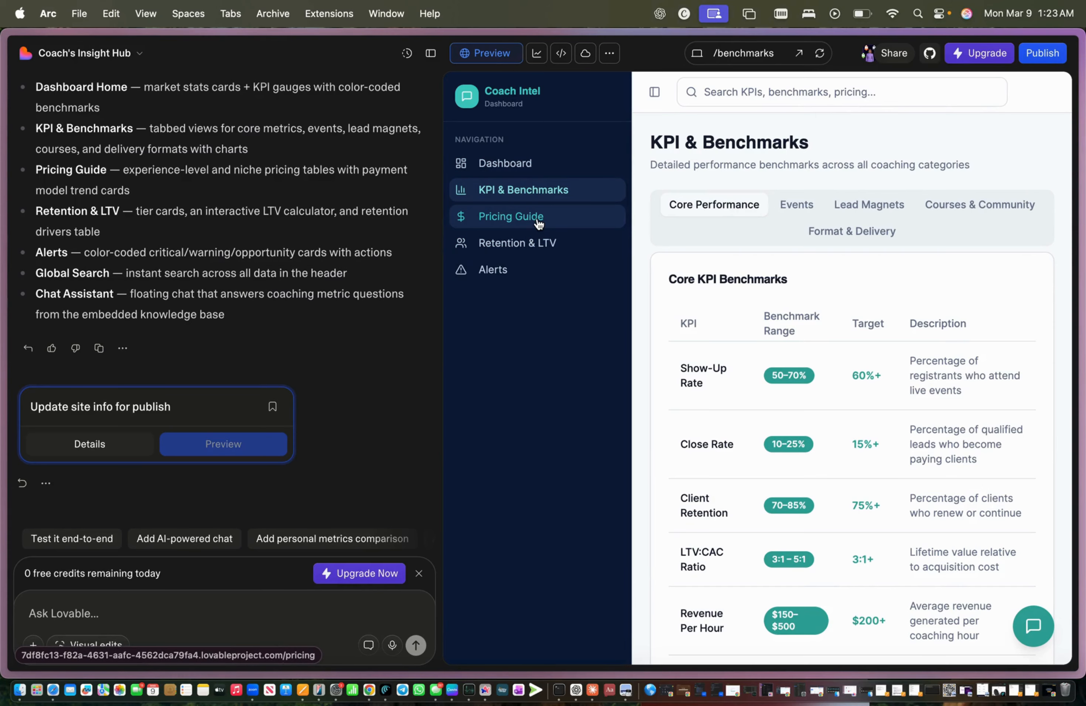
{"action": "scroll", "coordinate": [733, 405], "scroll_direction": "down", "scroll_amount": 4}
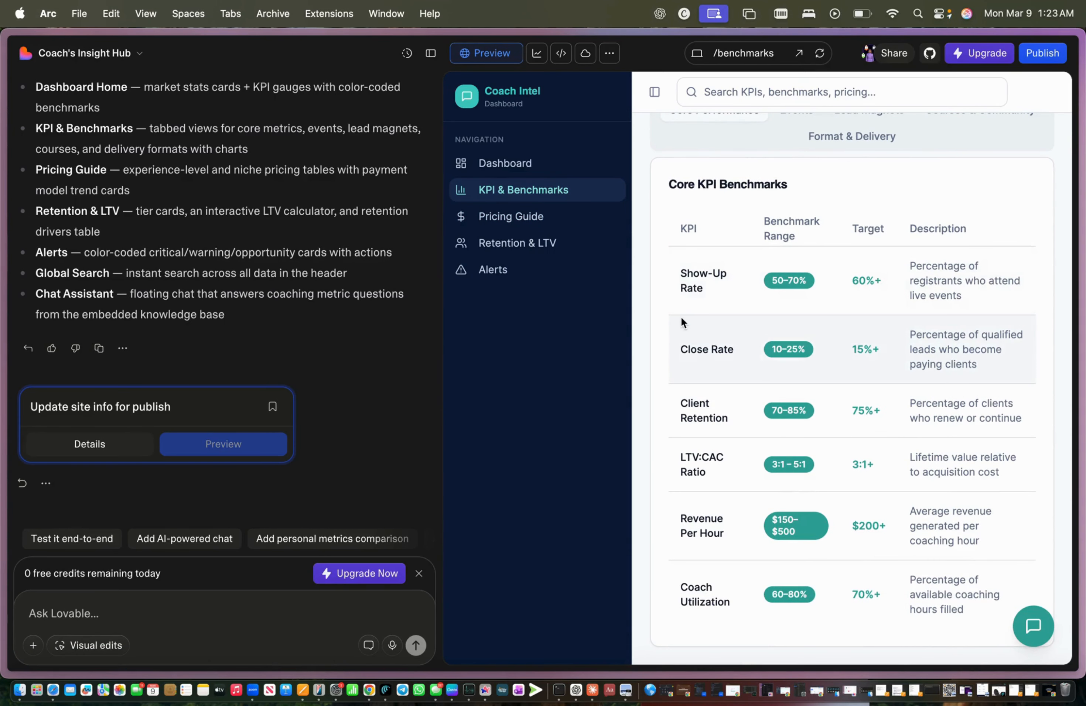
Step: Scroll through the Pricing Guide tables
{"action": "left_click", "coordinate": [542, 226]}
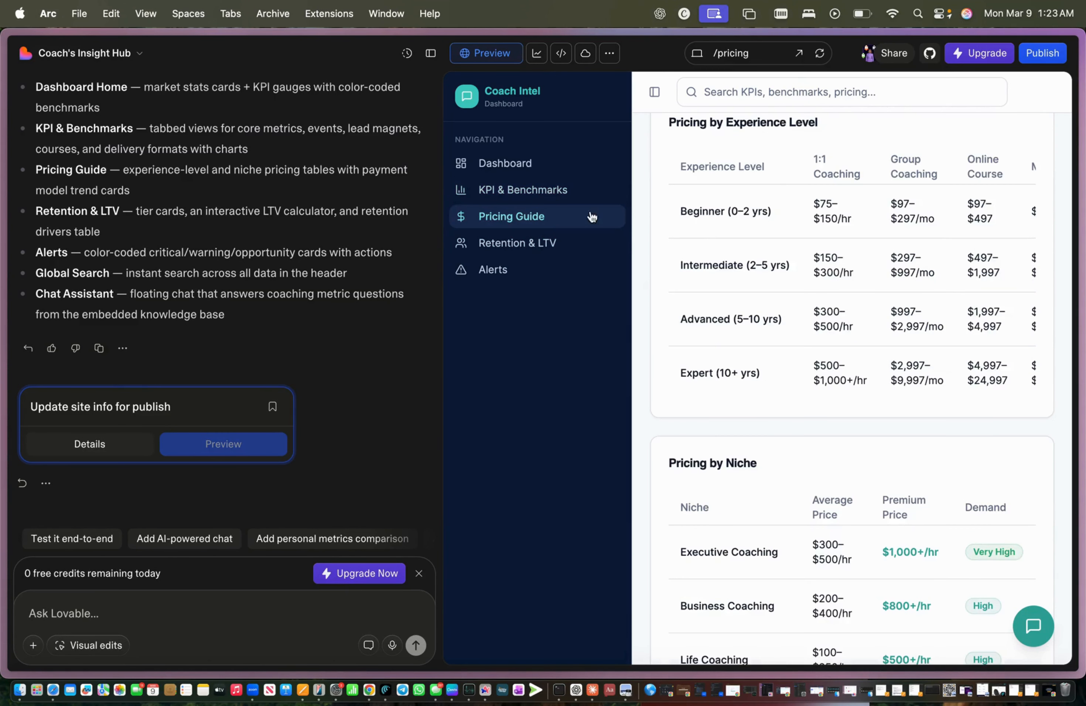
{"action": "scroll", "coordinate": [777, 282], "scroll_direction": "down", "scroll_amount": 2}
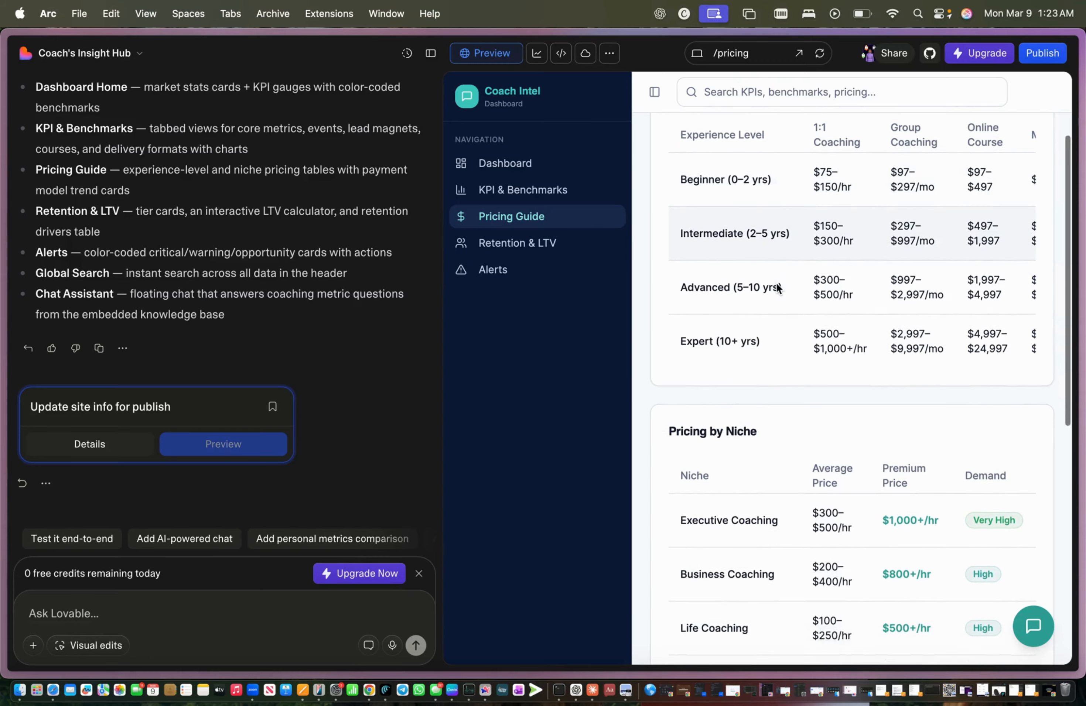
{"action": "scroll", "coordinate": [777, 282], "scroll_direction": "right", "scroll_amount": 3}
{"action": "scroll", "coordinate": [776, 283], "scroll_direction": "down", "scroll_amount": 8}
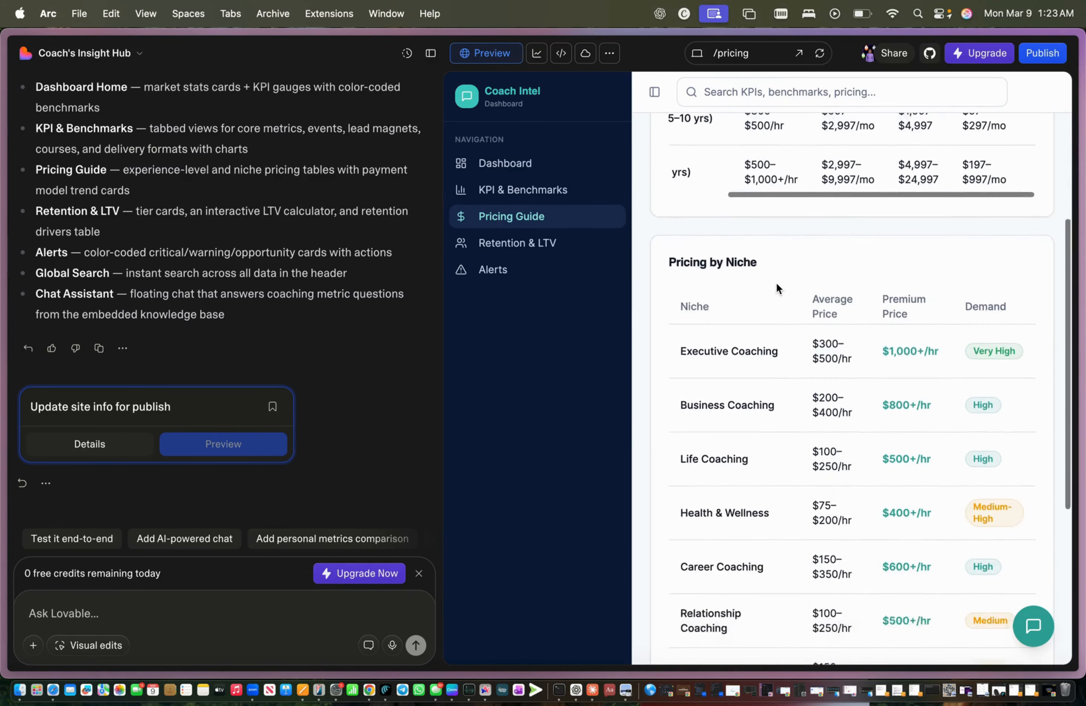
{"action": "scroll", "coordinate": [775, 281], "scroll_direction": "down", "scroll_amount": 3}
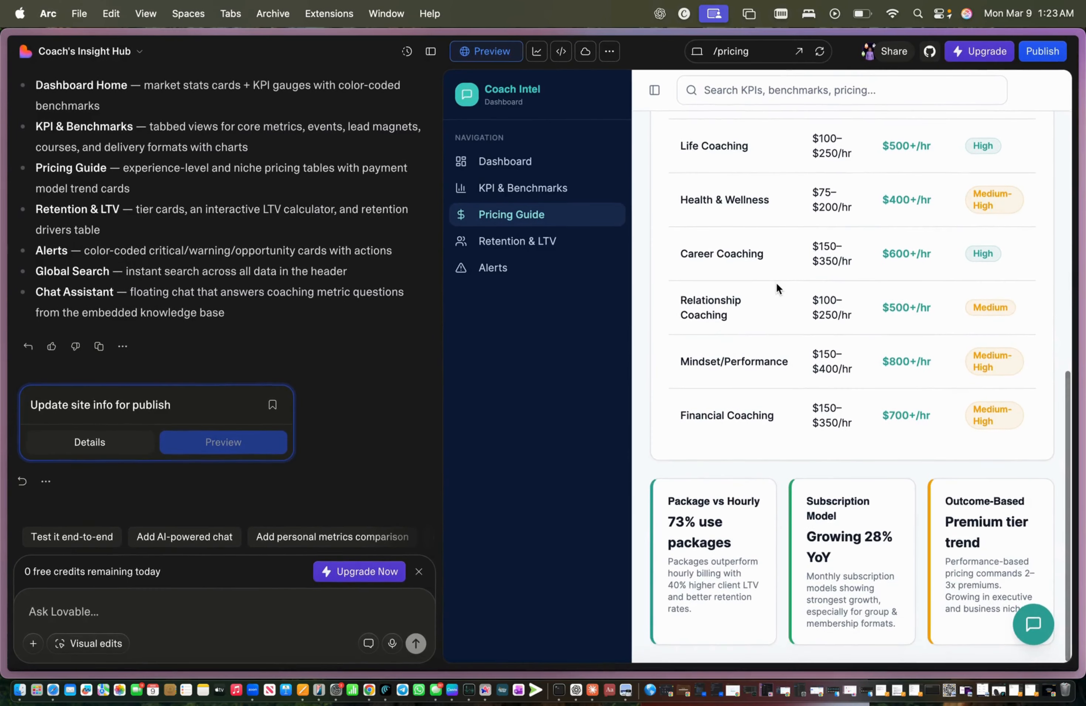
Step: On Retention & LTV, lower the calculator's monthly revenue per client to 9983
{"action": "left_click", "coordinate": [560, 250]}
{"action": "scroll", "coordinate": [773, 262], "scroll_direction": "up", "scroll_amount": 8}
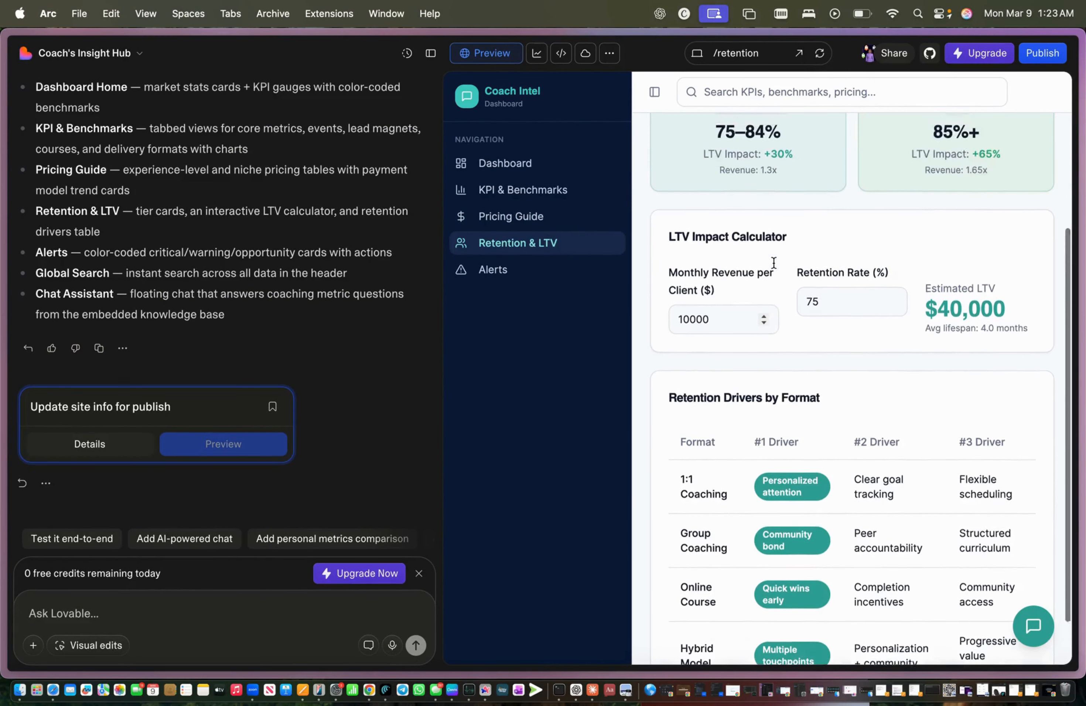
{"action": "scroll", "coordinate": [769, 257], "scroll_direction": "down", "scroll_amount": 7}
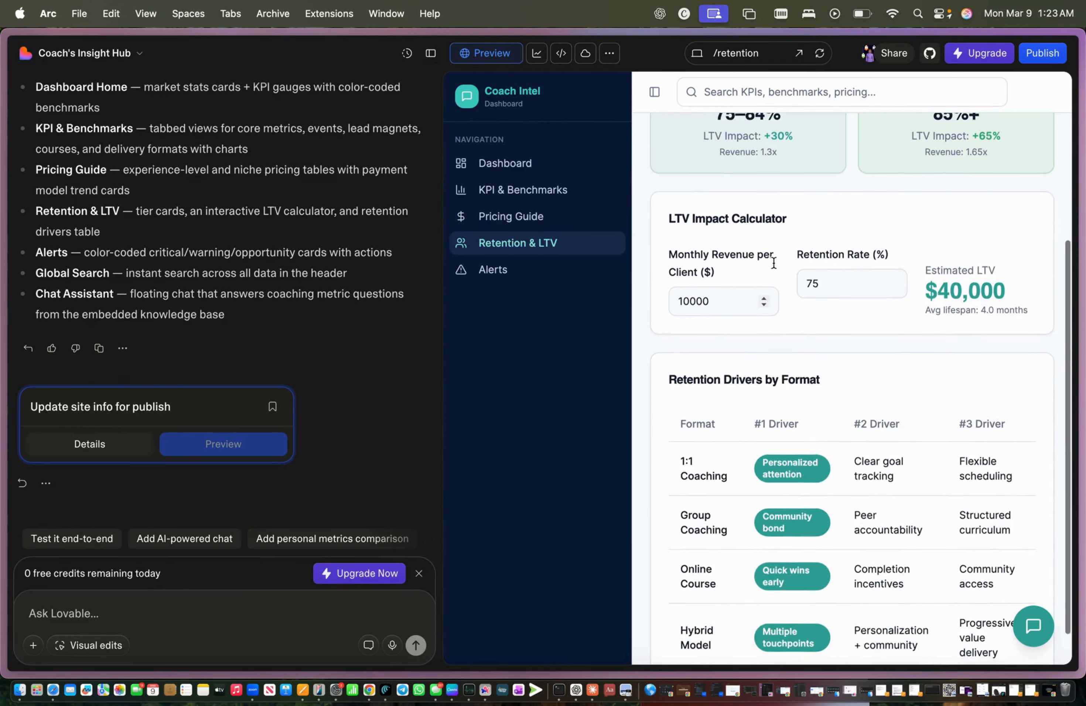
{"action": "left_click", "coordinate": [764, 304]}
{"action": "left_click", "coordinate": [764, 304]}
{"action": "left_click", "coordinate": [765, 304]}
{"action": "left_click", "coordinate": [764, 304]}
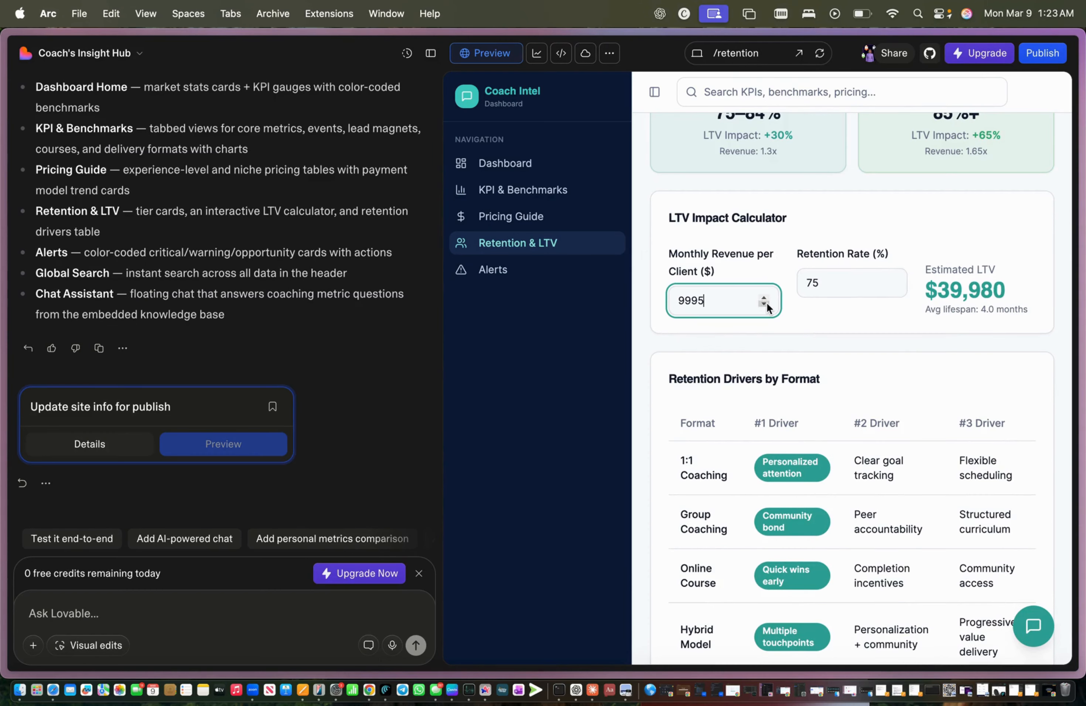
{"action": "left_click", "coordinate": [764, 303]}
{"action": "left_click", "coordinate": [765, 304]}
{"action": "left_click", "coordinate": [765, 303]}
{"action": "left_click", "coordinate": [764, 304]}
{"action": "left_click", "coordinate": [764, 303]}
{"action": "left_click", "coordinate": [764, 304]}
{"action": "left_click", "coordinate": [764, 304]}
{"action": "left_click", "coordinate": [764, 304]}
Step: Select the Estimated LTV result, then look over the Alerts page
{"action": "left_click_drag", "start_coordinate": [925, 270], "coordinate": [1014, 319]}
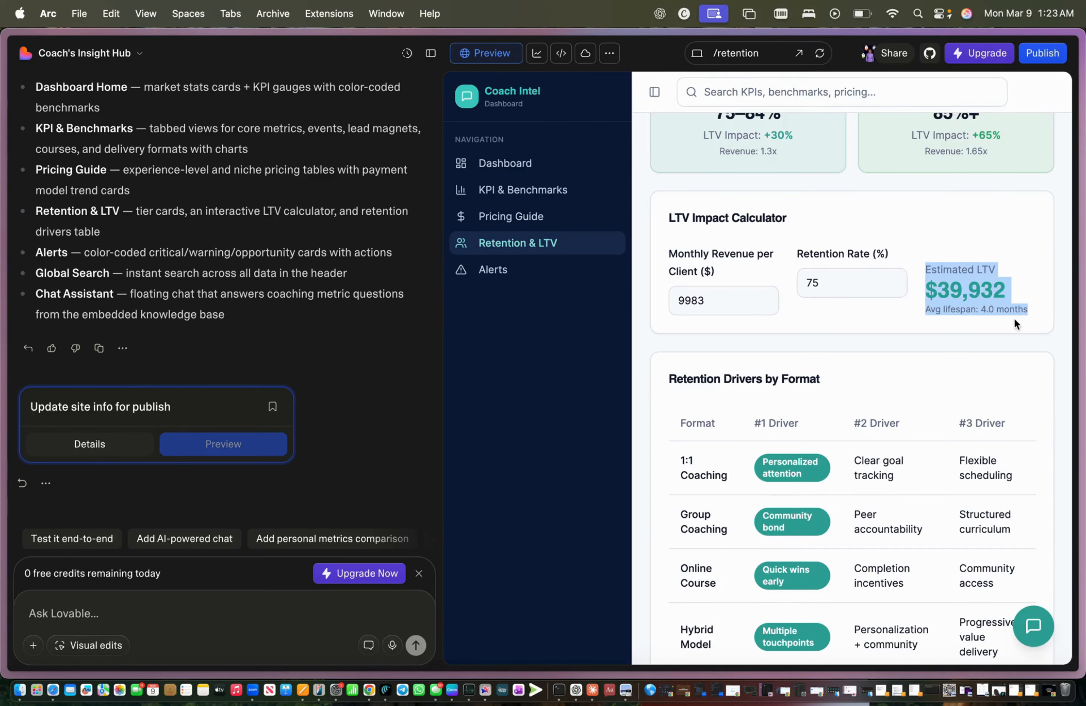
{"action": "left_click", "coordinate": [528, 272]}
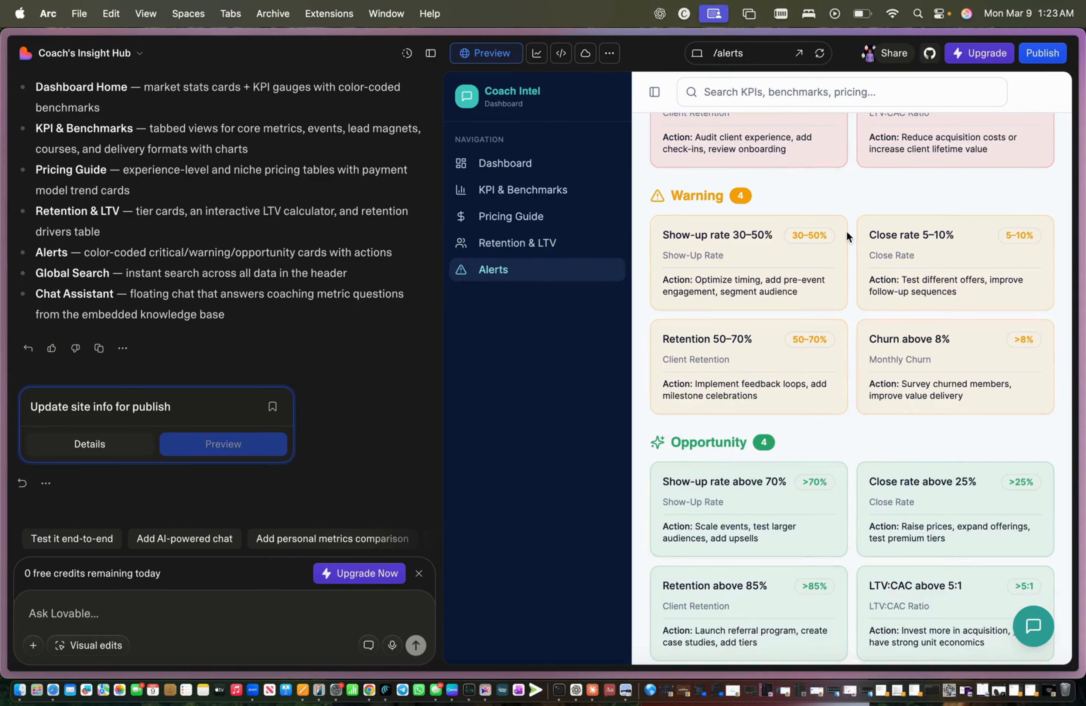
{"action": "scroll", "coordinate": [845, 235], "scroll_direction": "up", "scroll_amount": 5}
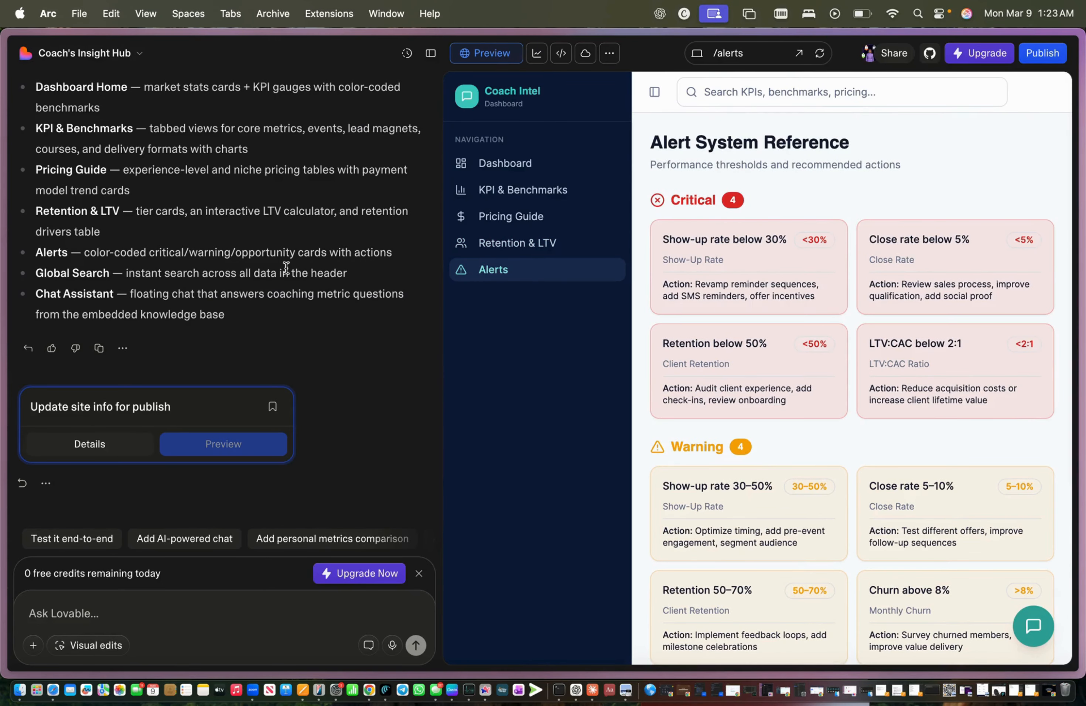
Step: Step back and forward through the Coach Intel pages in browser history, ending on Retention & LTV
{"action": "mouse_move", "coordinate": [2, 134]}
{"action": "left_click", "coordinate": [69, 50]}
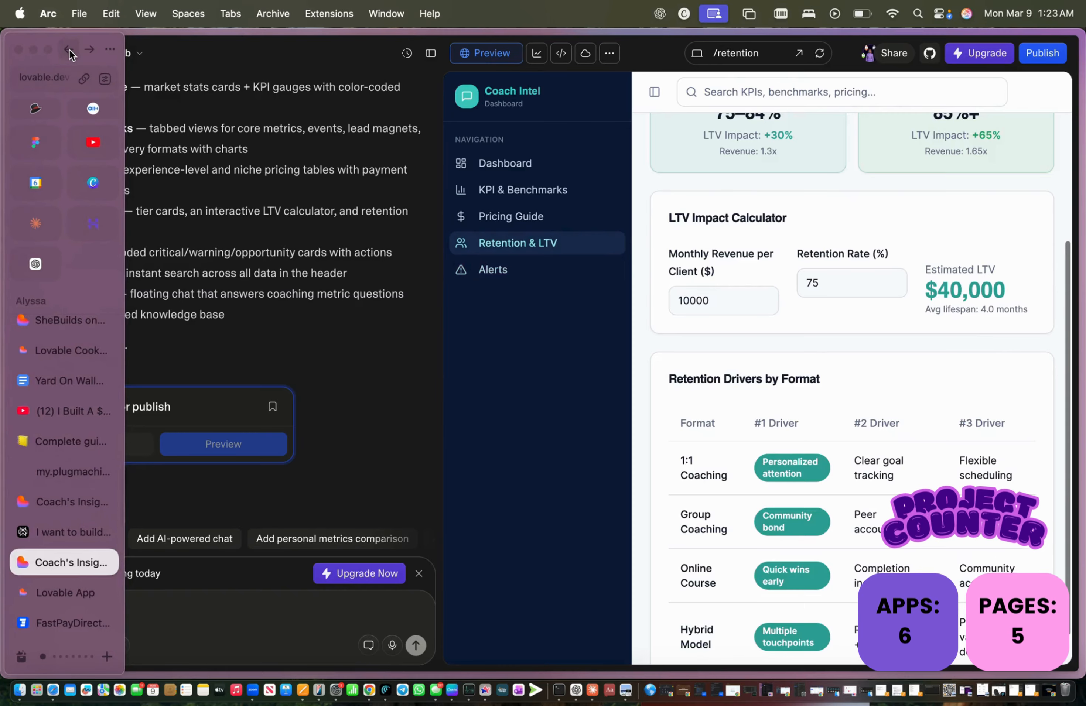
{"action": "left_click", "coordinate": [69, 49]}
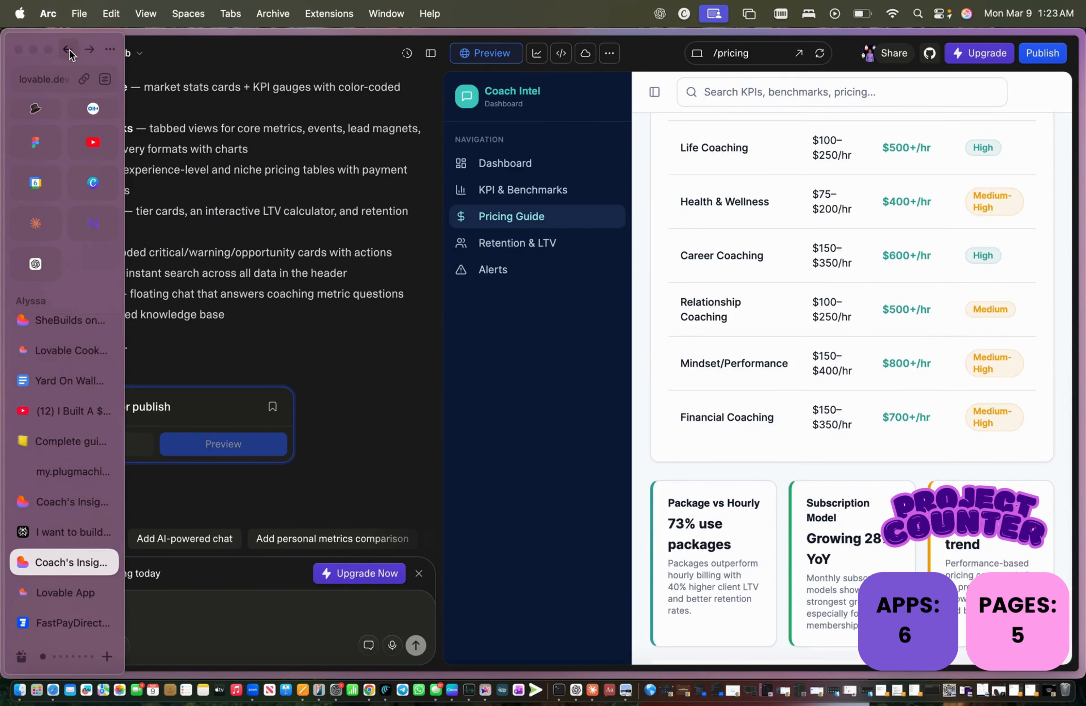
{"action": "left_click", "coordinate": [68, 50]}
{"action": "left_click", "coordinate": [68, 49]}
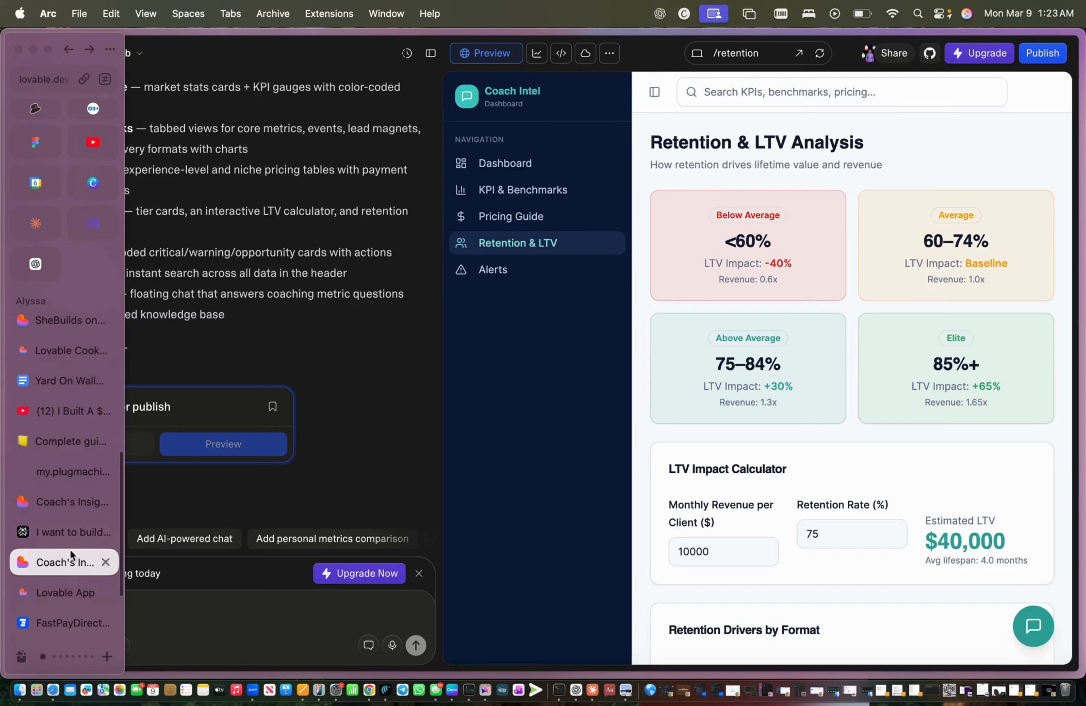
{"action": "left_click", "coordinate": [52, 581]}
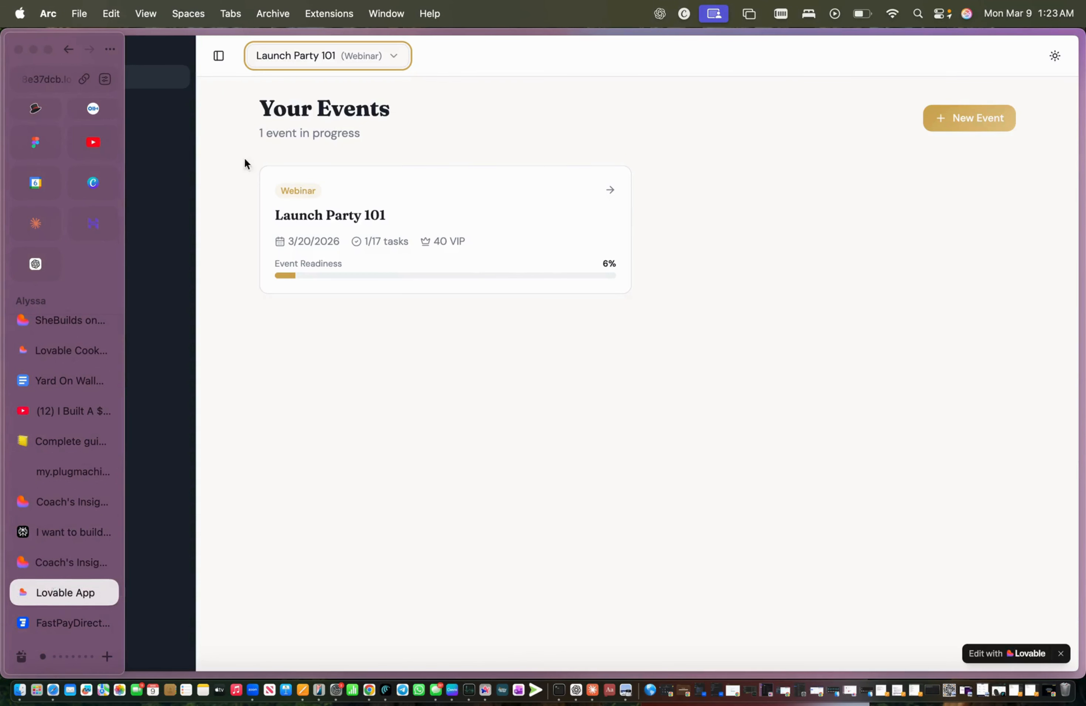
{"action": "left_click", "coordinate": [64, 562]}
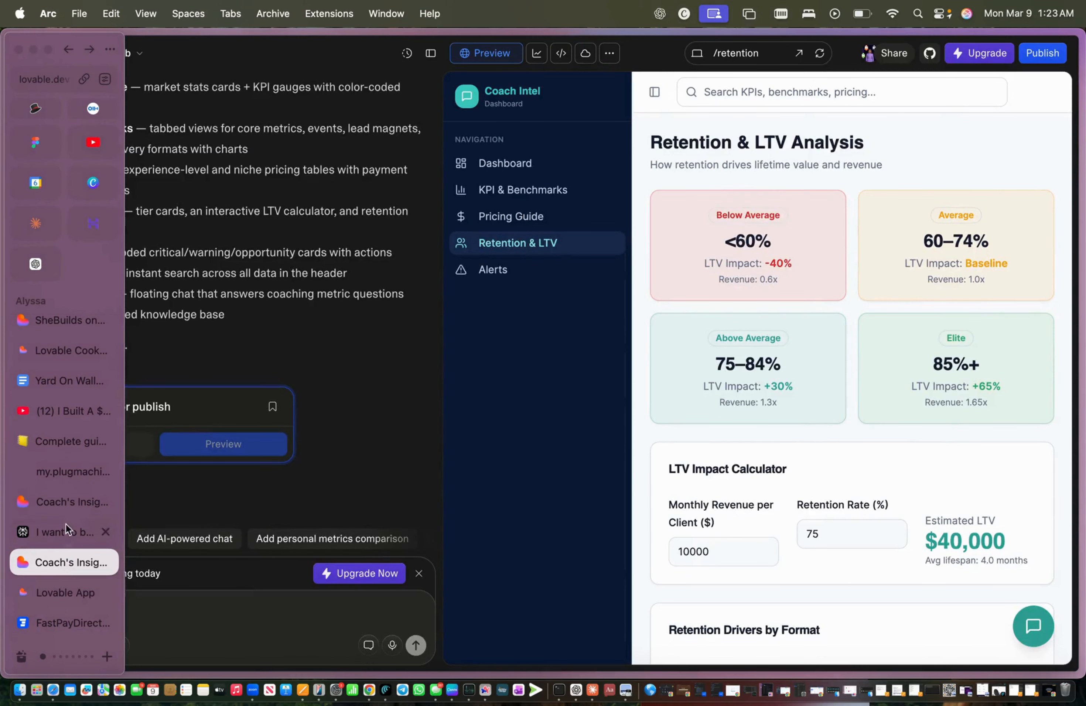
Step: Go to the projects dashboard via the title menu and open Idea To App
{"action": "left_click", "coordinate": [80, 53]}
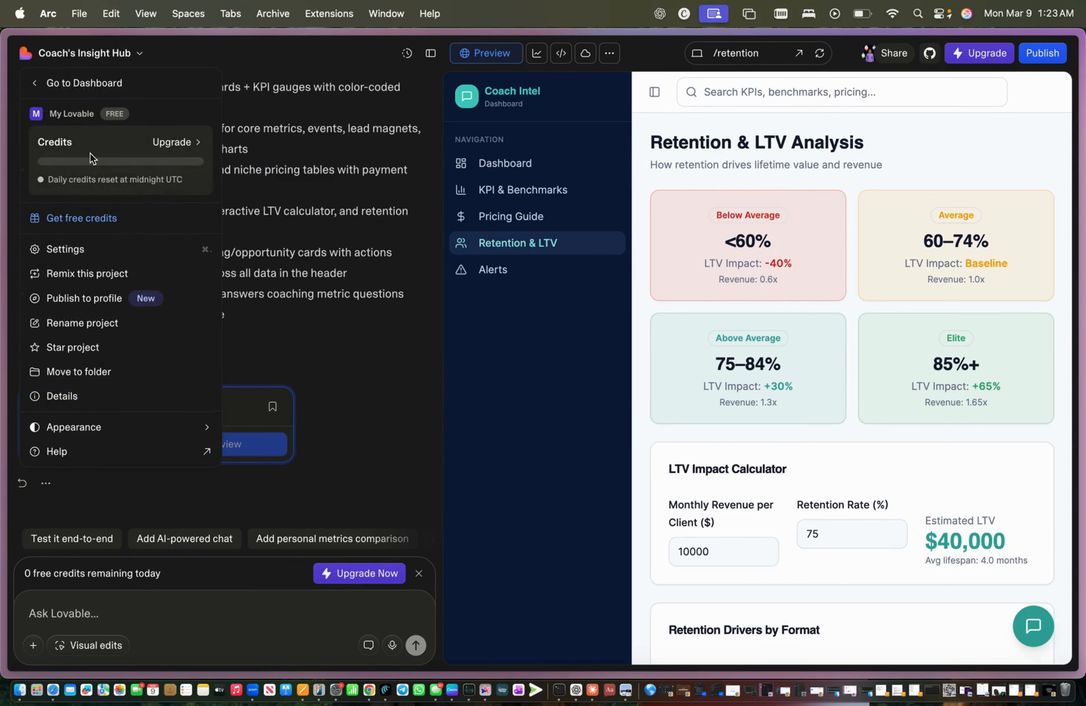
{"action": "left_click", "coordinate": [46, 83]}
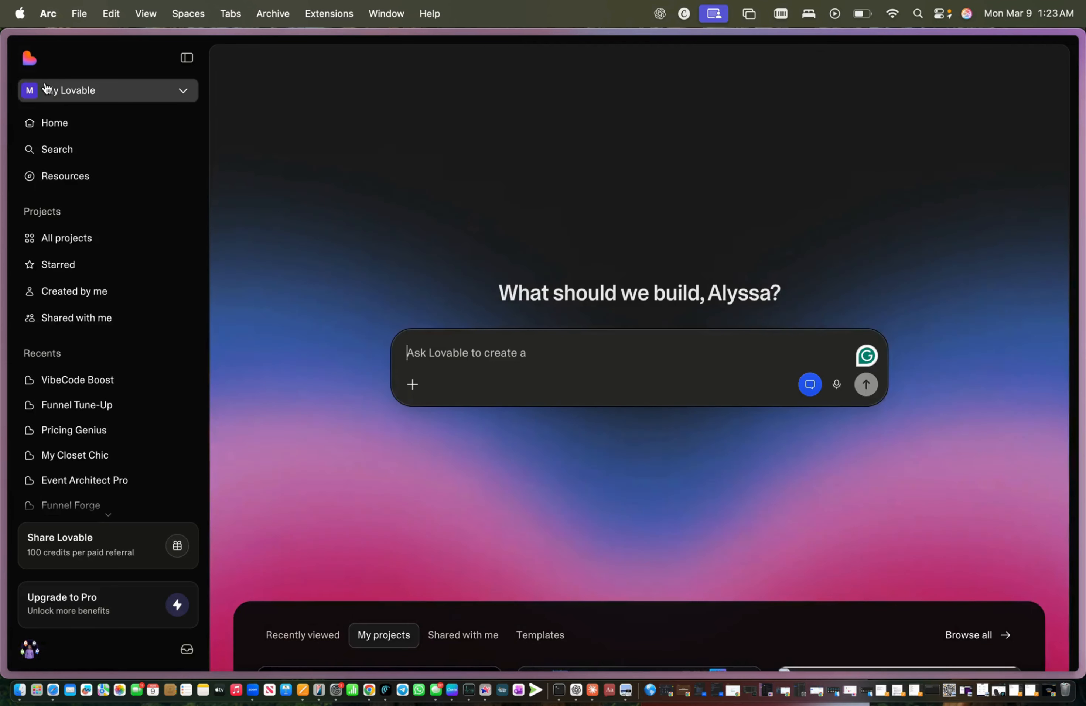
{"action": "scroll", "coordinate": [907, 185], "scroll_direction": "down", "scroll_amount": 15}
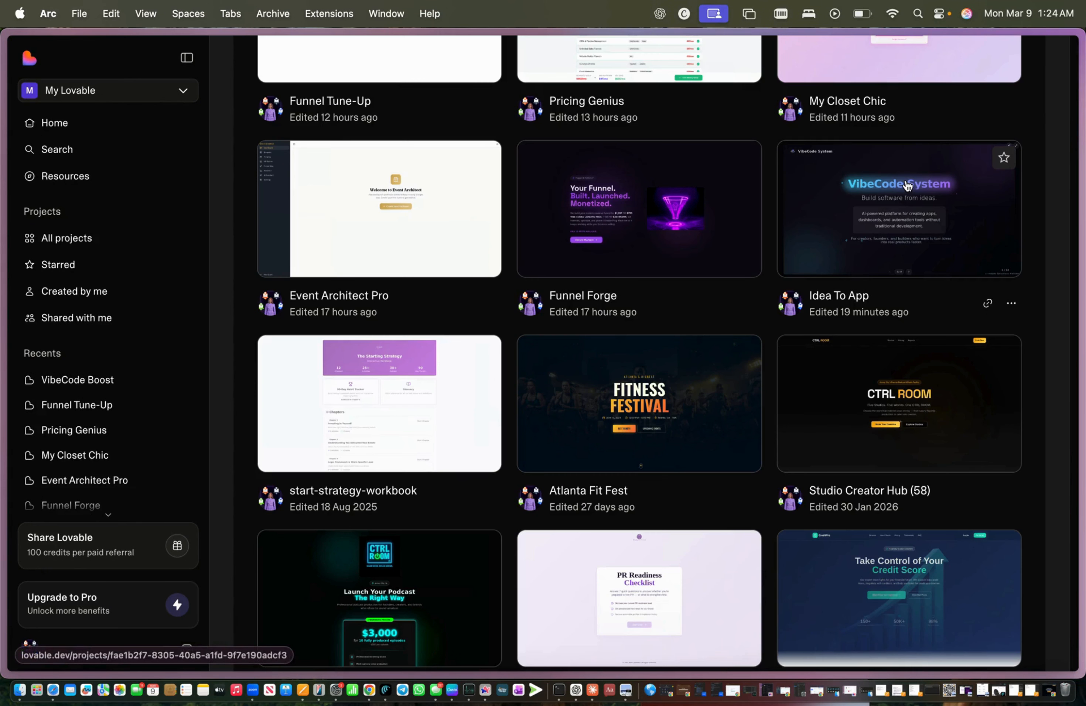
{"action": "left_click", "coordinate": [907, 185]}
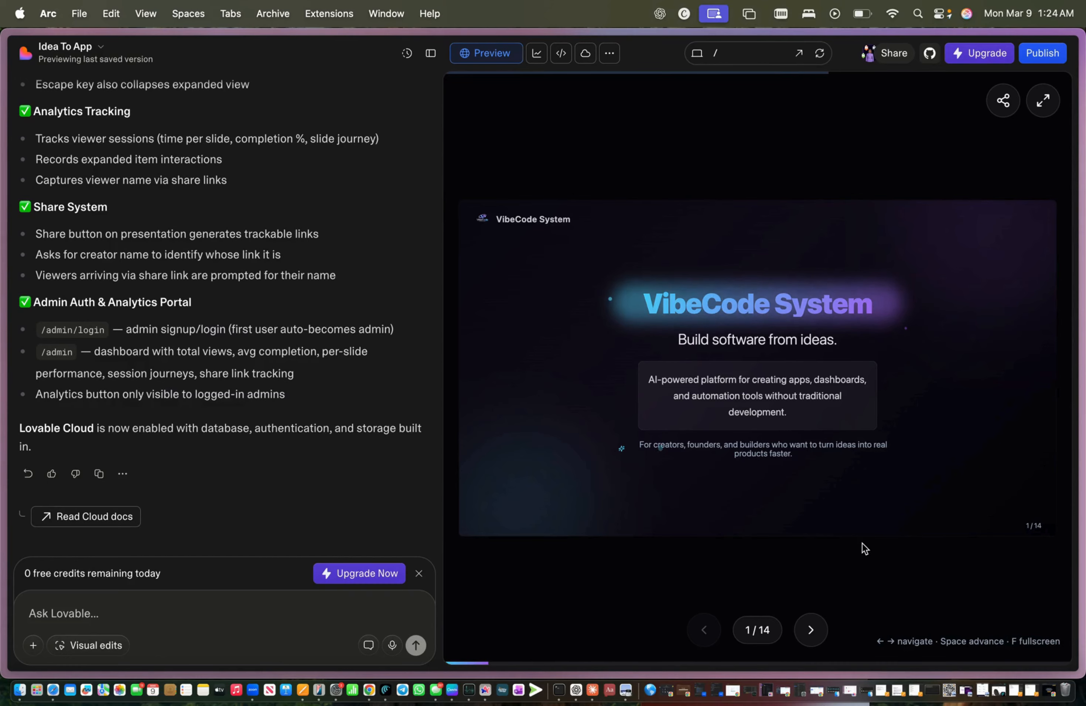
Step: Scroll the Idea To App chat, then open Share This Deck and close it without generating a link
{"action": "scroll", "coordinate": [380, 398], "scroll_direction": "up", "scroll_amount": 6}
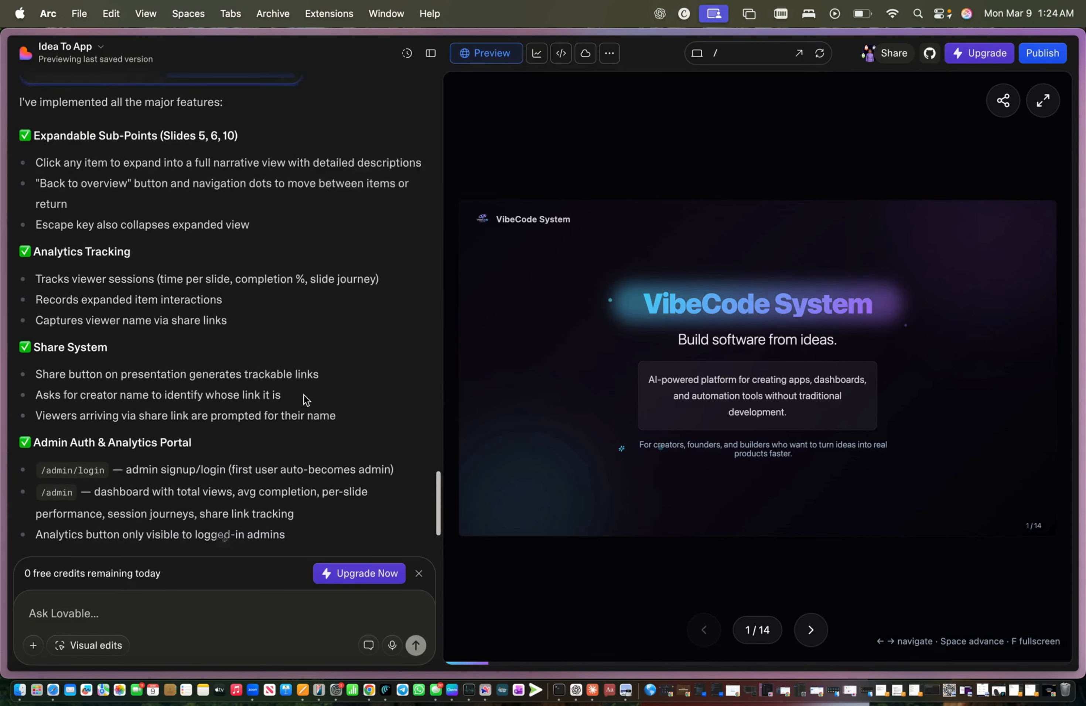
{"action": "scroll", "coordinate": [302, 398], "scroll_direction": "up", "scroll_amount": 2}
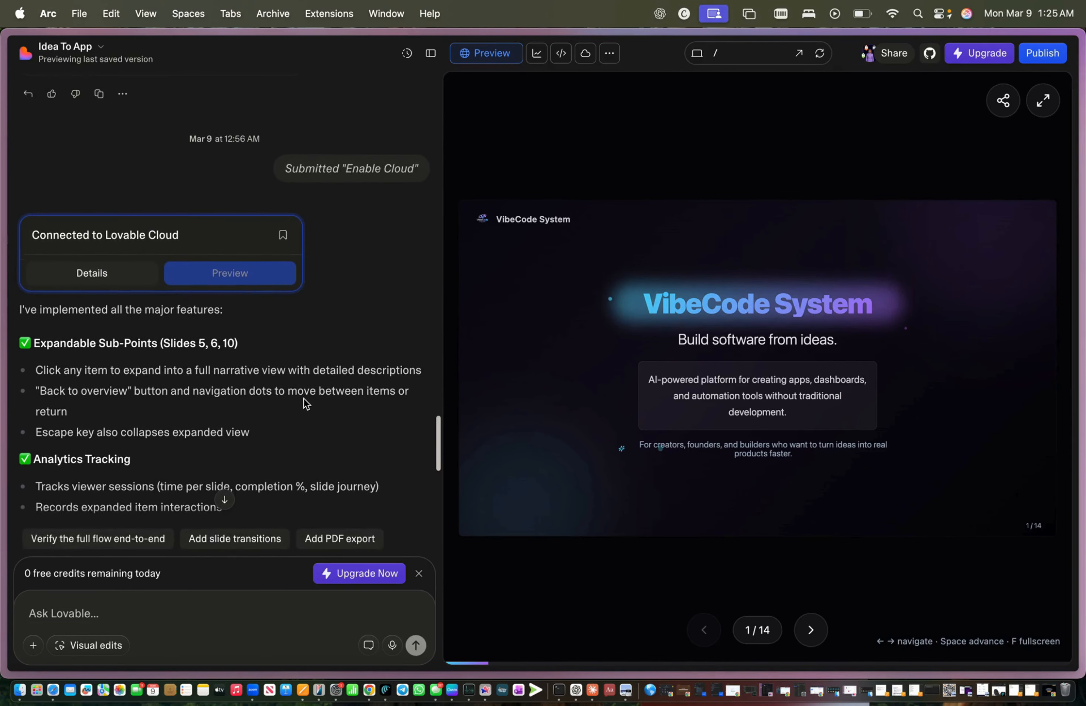
{"action": "scroll", "coordinate": [303, 398], "scroll_direction": "down", "scroll_amount": 8}
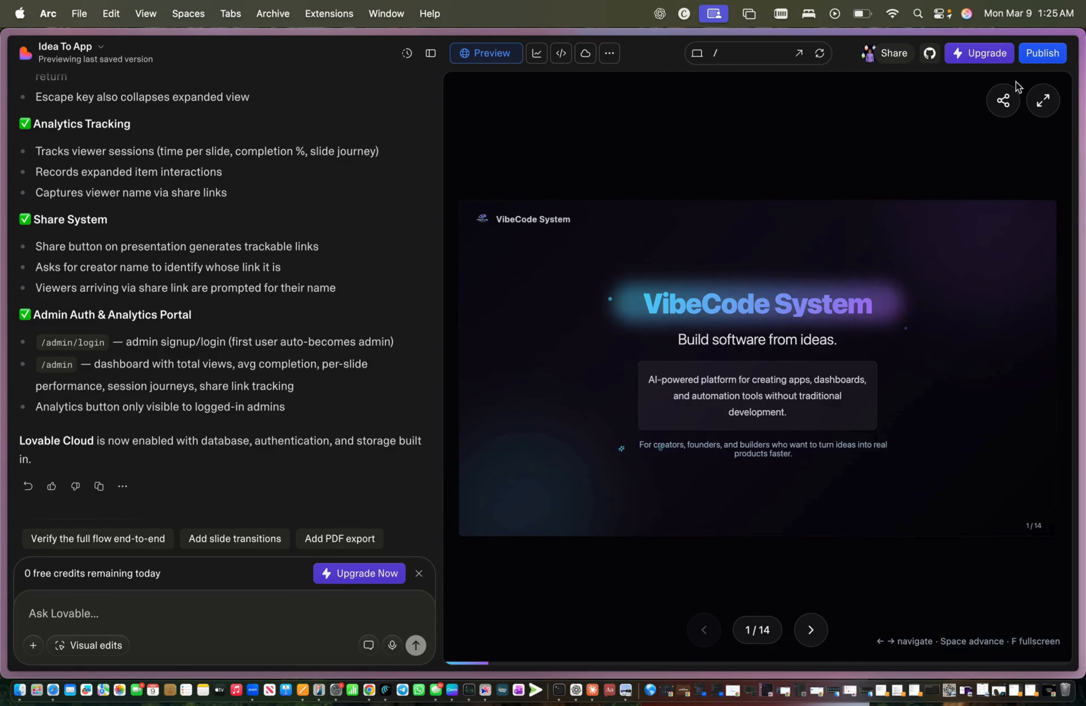
{"action": "left_click", "coordinate": [1003, 100]}
{"action": "left_click", "coordinate": [736, 408]}
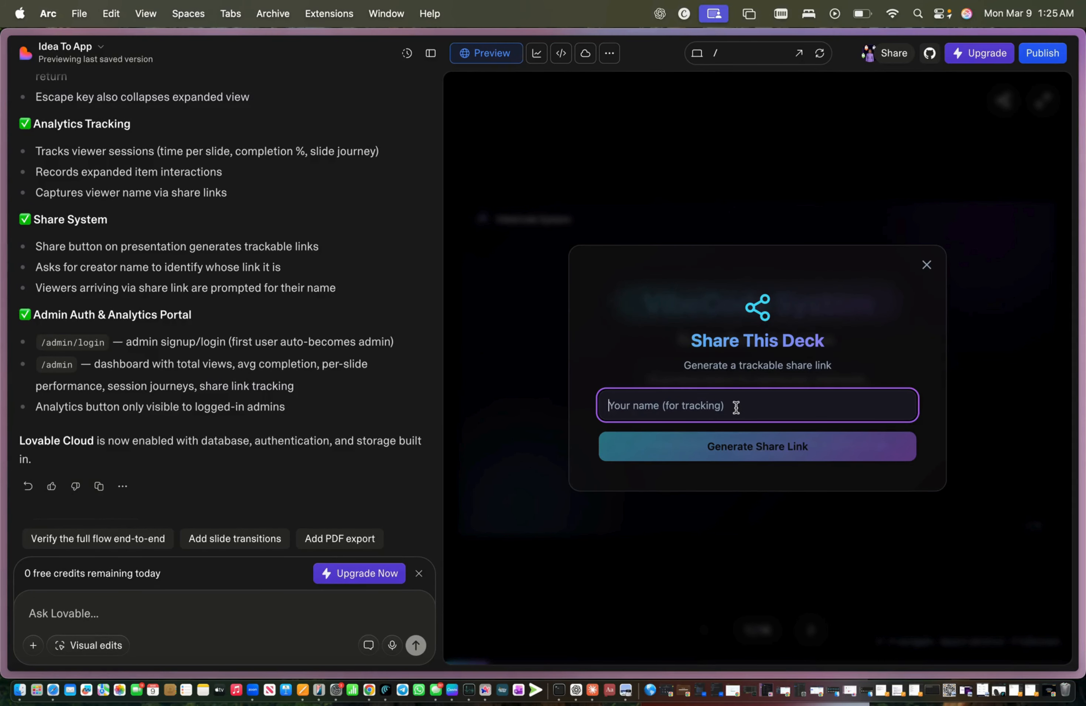
{"action": "left_click", "coordinate": [926, 266]}
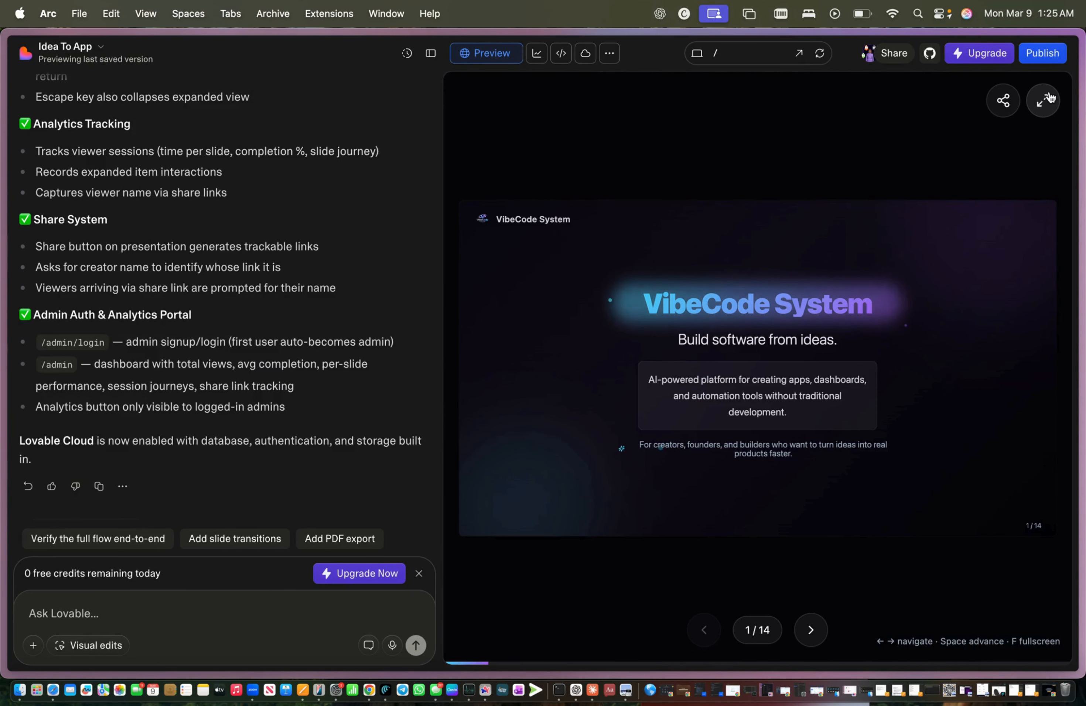
Step: Page forward through the VibeCode System deck to slide 12, What You Gain
{"action": "left_click", "coordinate": [810, 630]}
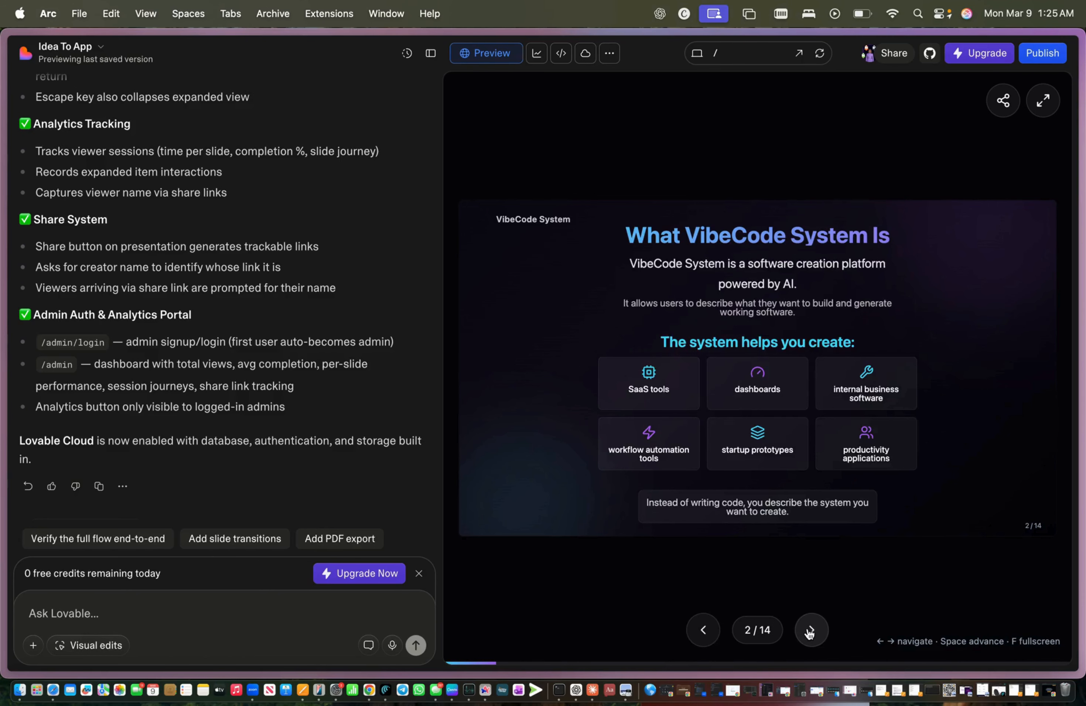
{"action": "left_click", "coordinate": [710, 628]}
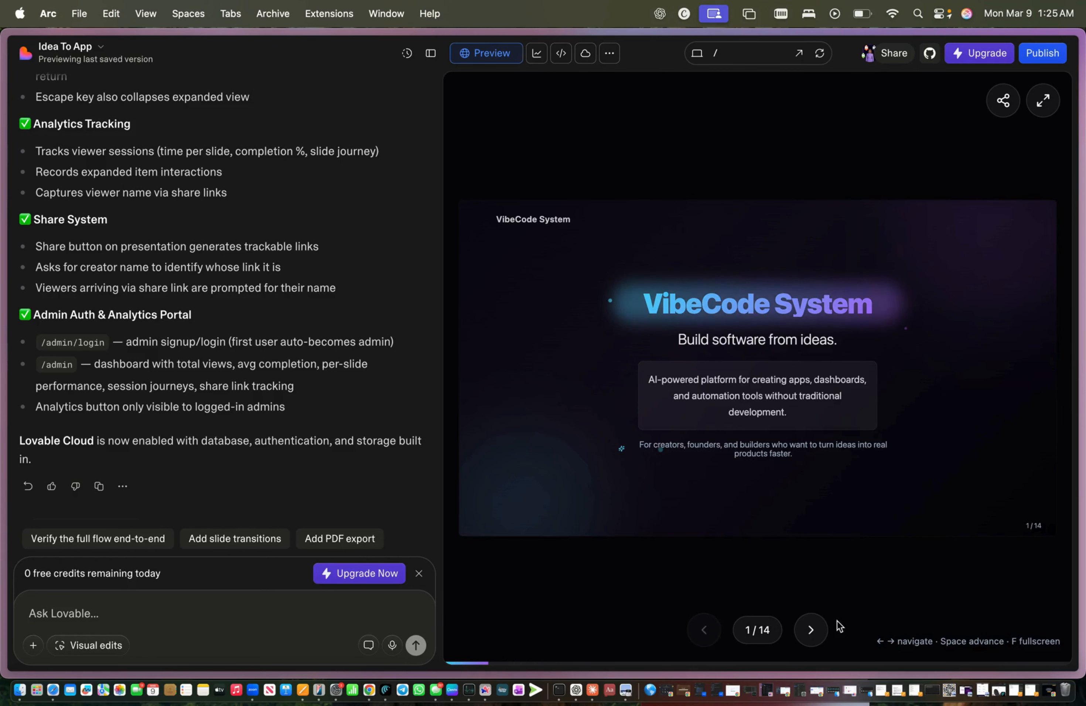
{"action": "left_click", "coordinate": [812, 630]}
{"action": "left_click", "coordinate": [812, 630]}
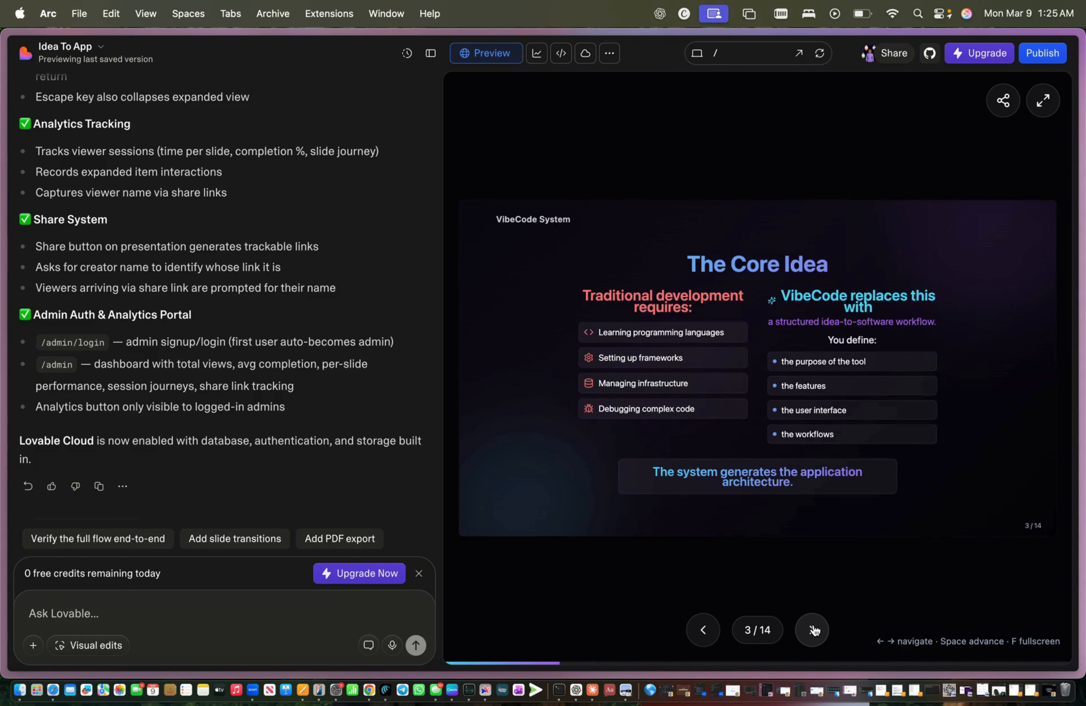
{"action": "left_click", "coordinate": [812, 630]}
{"action": "left_click", "coordinate": [813, 631]}
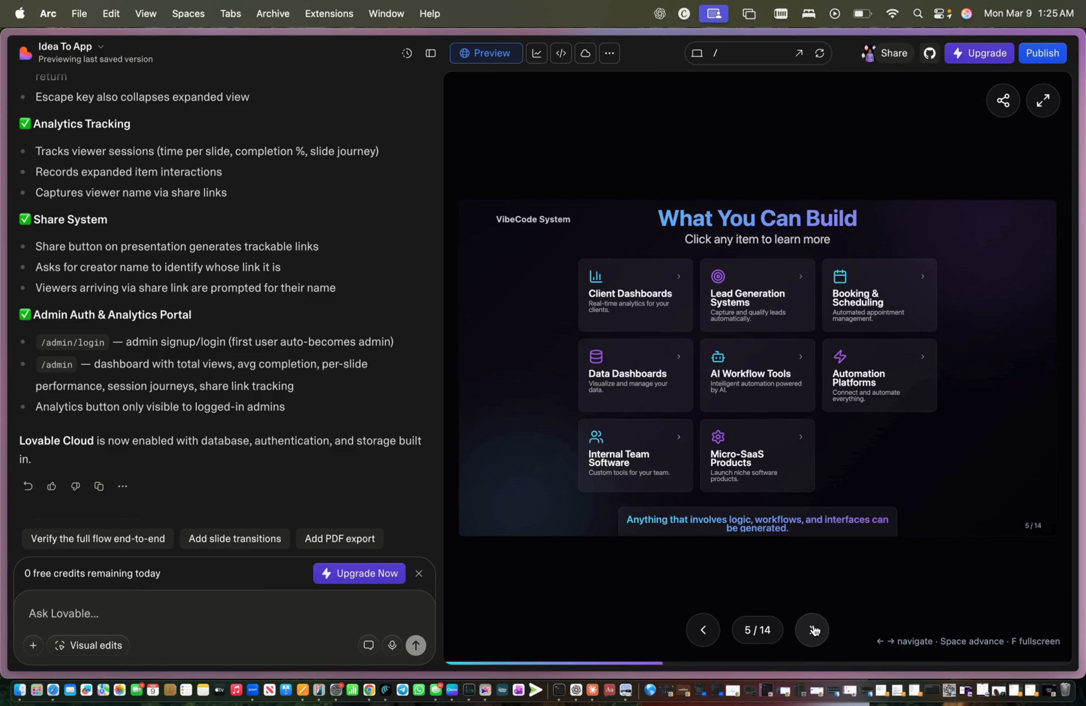
{"action": "left_click", "coordinate": [812, 630]}
{"action": "left_click", "coordinate": [812, 630]}
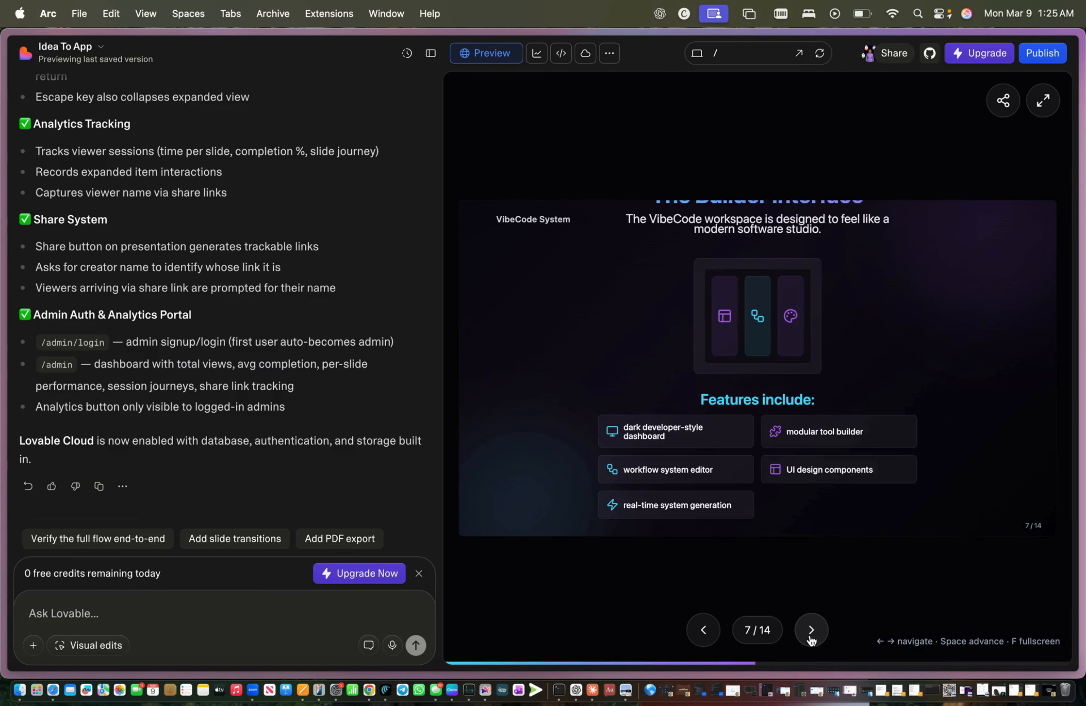
{"action": "left_click", "coordinate": [811, 637]}
{"action": "left_click", "coordinate": [811, 637]}
{"action": "left_click", "coordinate": [811, 638]}
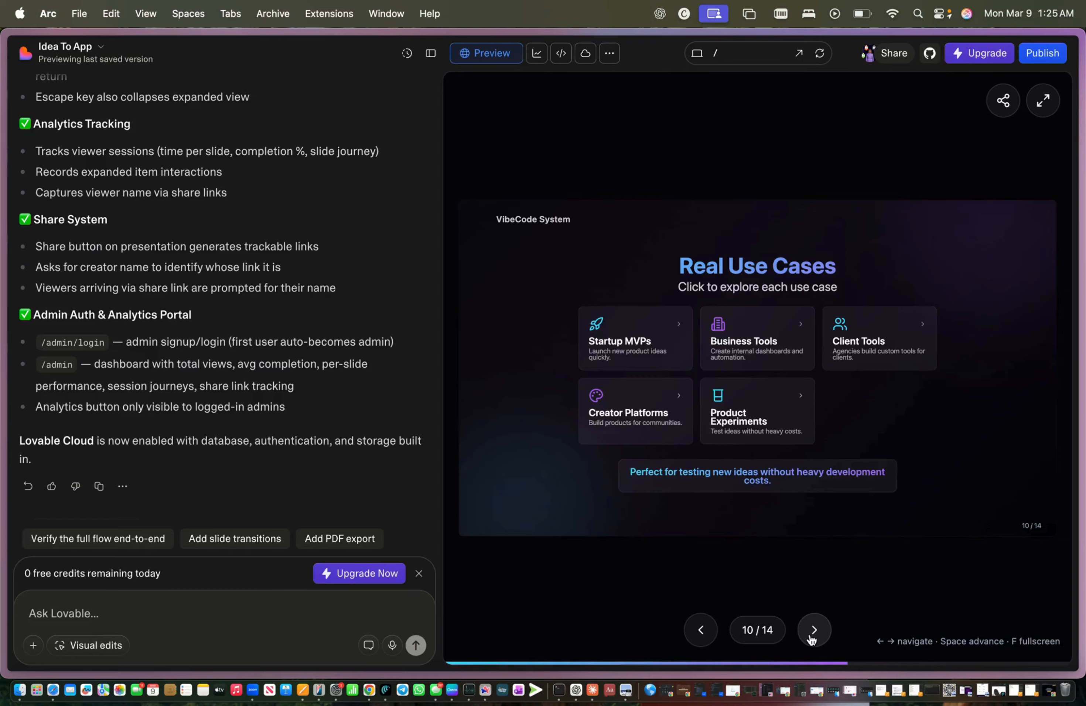
{"action": "left_click", "coordinate": [811, 637]}
{"action": "left_click", "coordinate": [811, 637]}
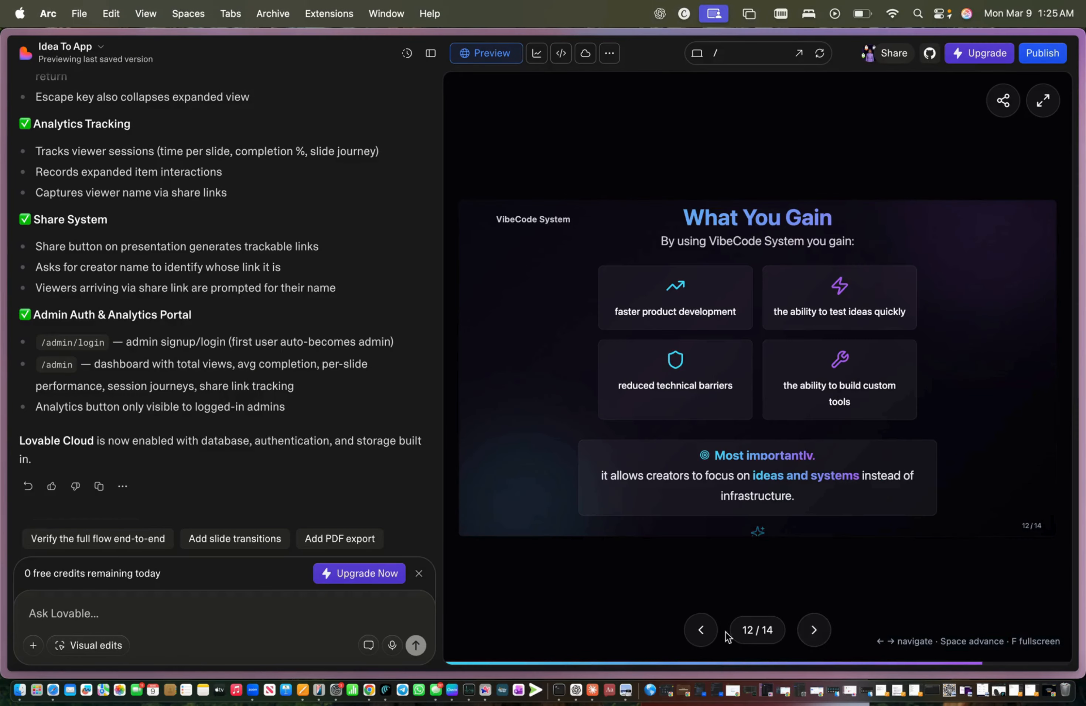
Step: Return to slide 7, The Builder Interface, view it full screen, then go back to the dashboard
{"action": "left_click", "coordinate": [705, 633]}
{"action": "left_click", "coordinate": [704, 633]}
{"action": "left_click", "coordinate": [705, 634]}
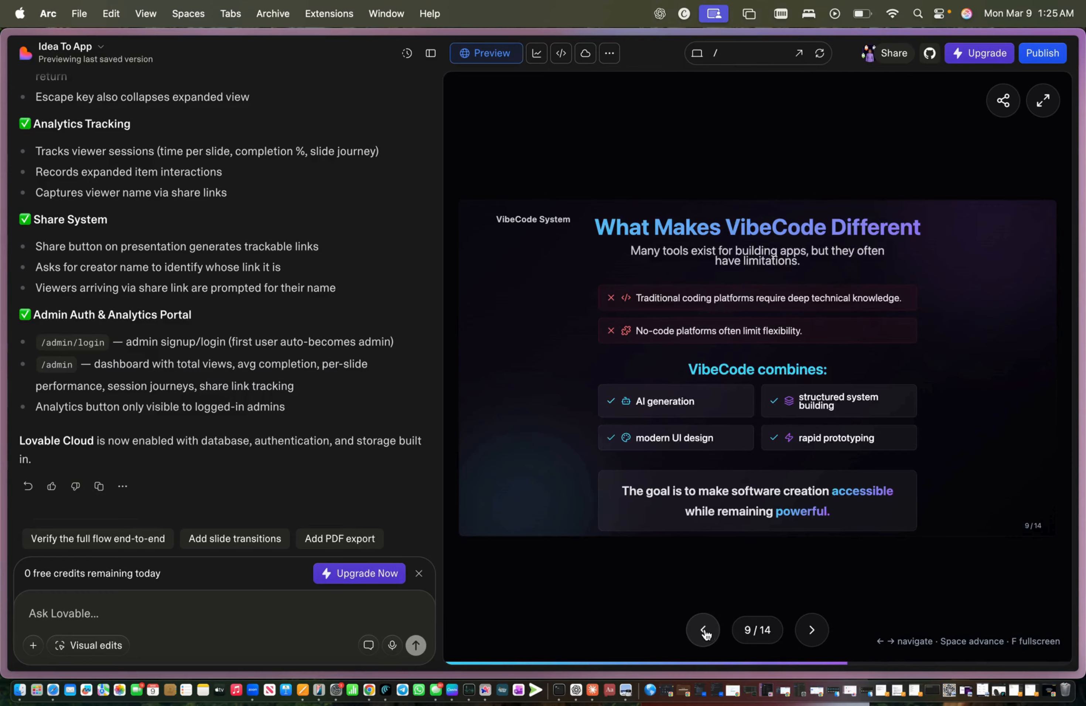
{"action": "left_click", "coordinate": [706, 634]}
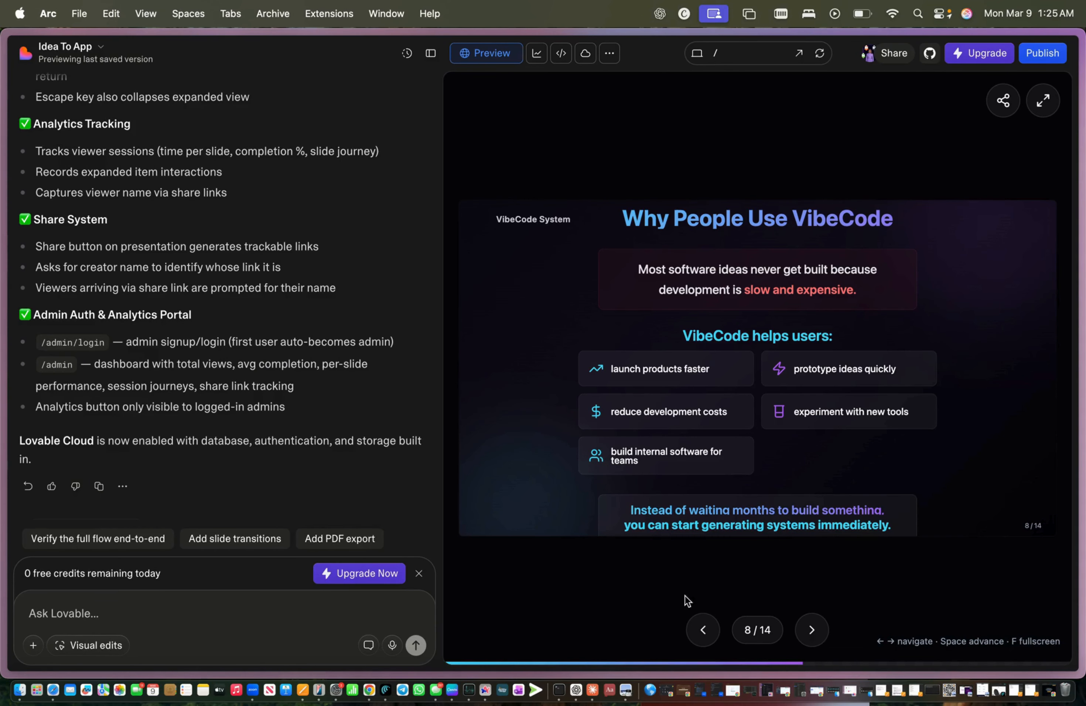
{"action": "left_click", "coordinate": [714, 628]}
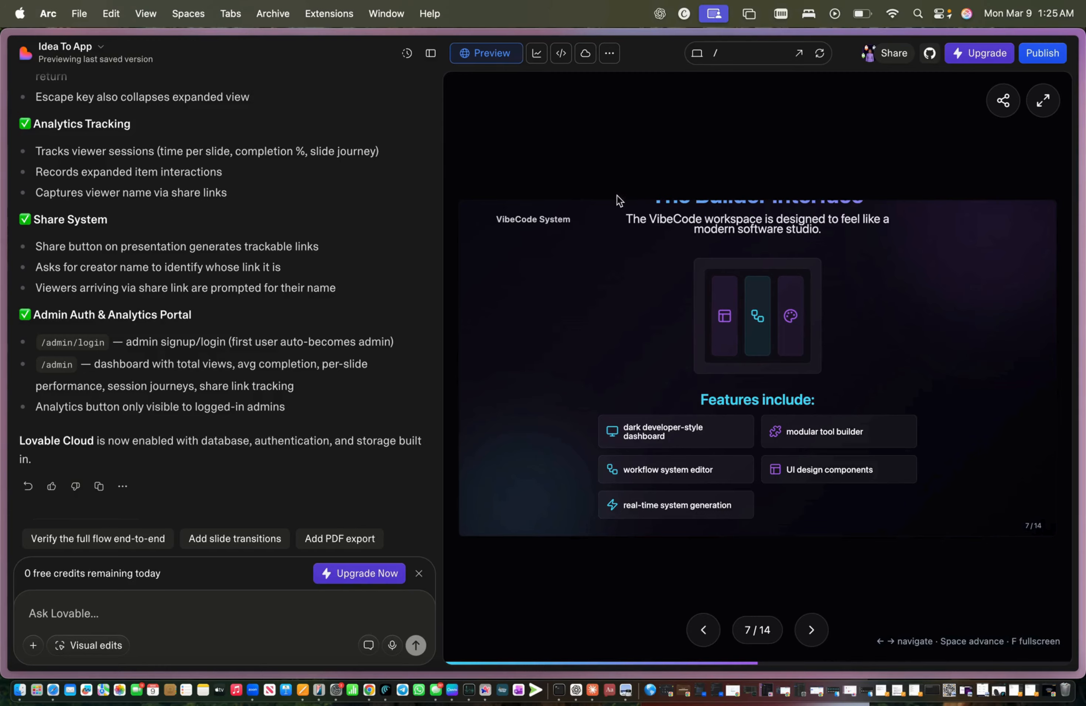
{"action": "left_click", "coordinate": [1043, 102]}
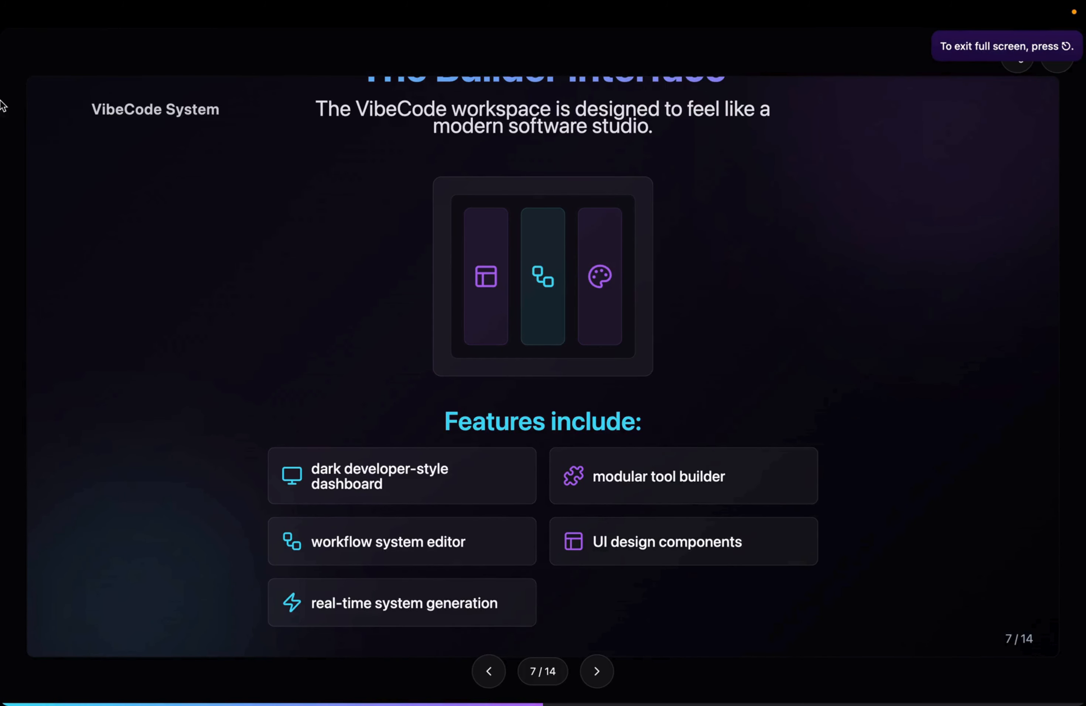
{"action": "mouse_move", "coordinate": [2, 106]}
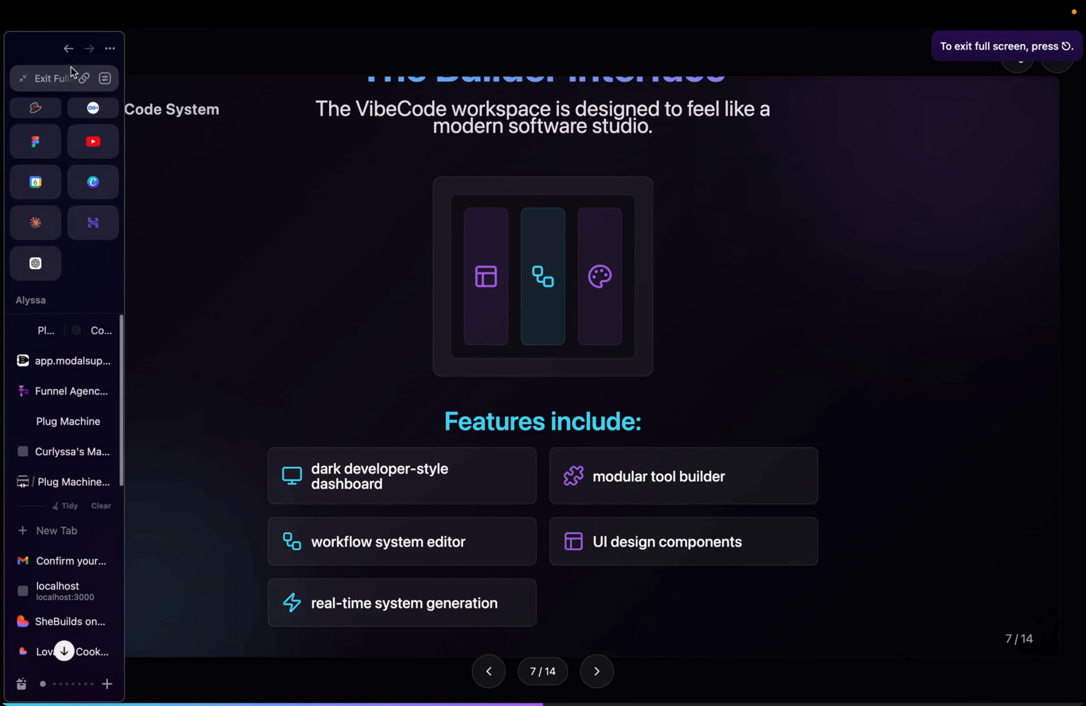
{"action": "left_click", "coordinate": [70, 49]}
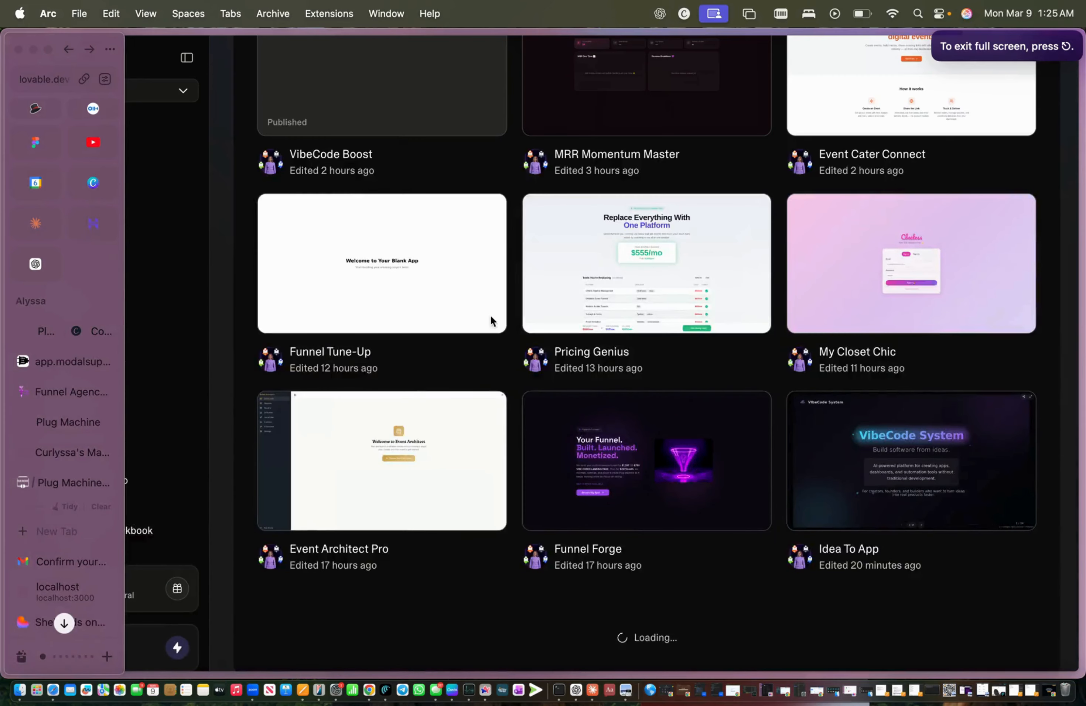
{"action": "scroll", "coordinate": [410, 252], "scroll_direction": "down", "scroll_amount": 15}
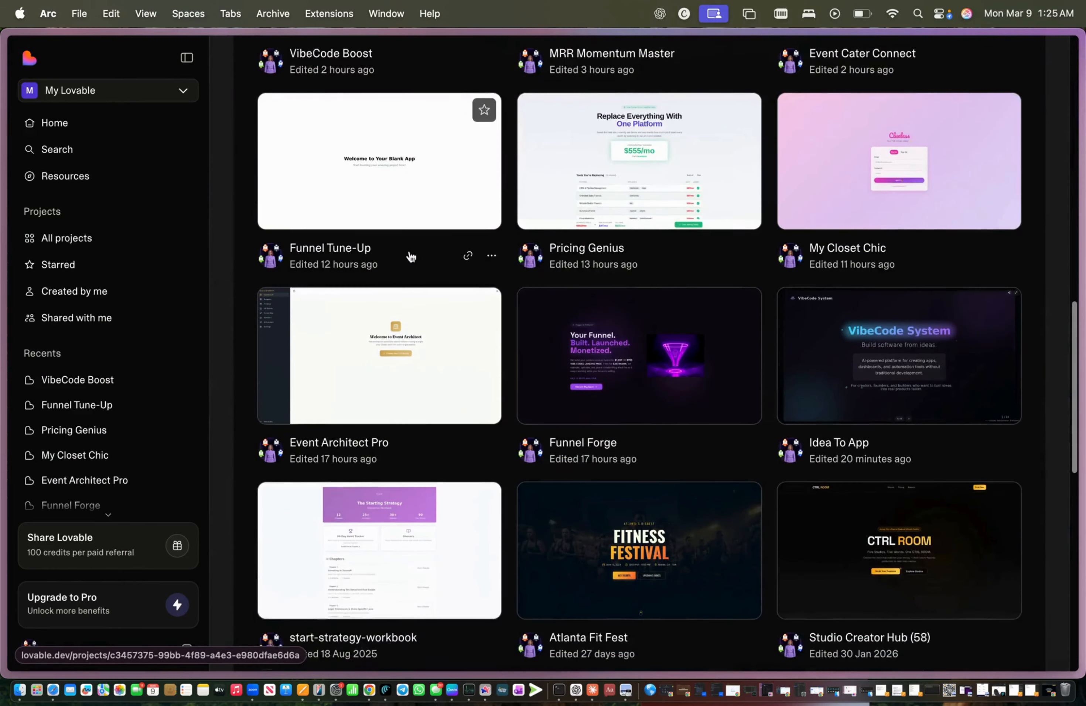
{"action": "scroll", "coordinate": [410, 257], "scroll_direction": "down", "scroll_amount": 2}
{"action": "scroll", "coordinate": [410, 257], "scroll_direction": "down", "scroll_amount": 3}
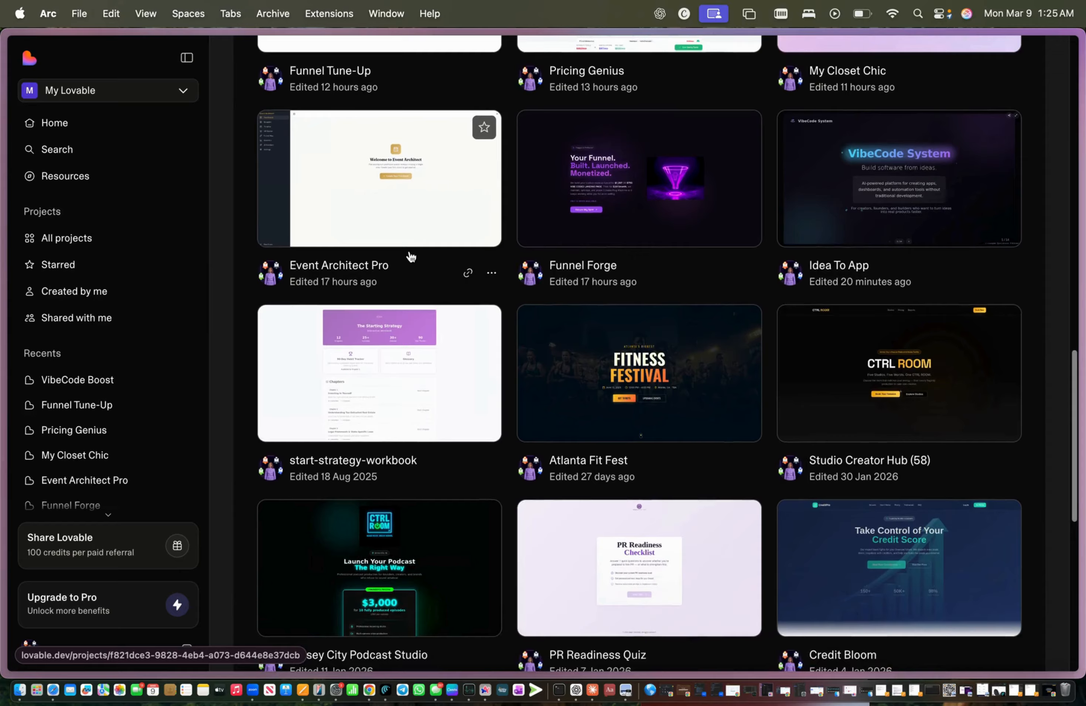
{"action": "scroll", "coordinate": [412, 254], "scroll_direction": "up", "scroll_amount": 3}
{"action": "scroll", "coordinate": [549, 265], "scroll_direction": "up", "scroll_amount": 20}
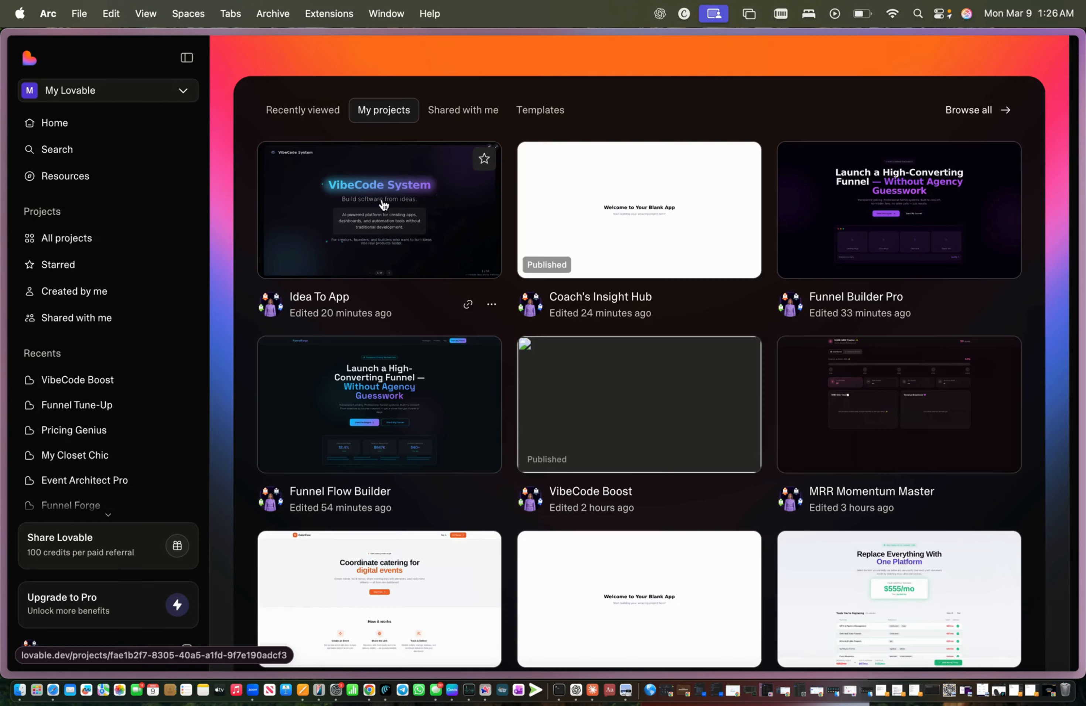
{"action": "mouse_move", "coordinate": [6, 495]}
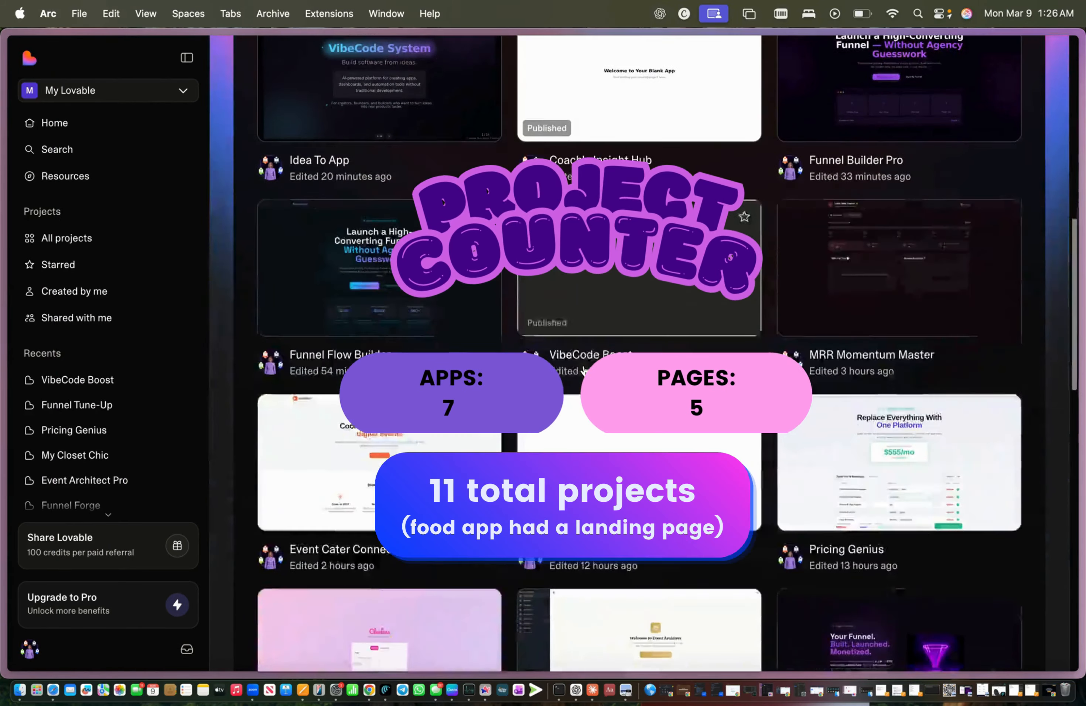
{"action": "scroll", "coordinate": [715, 330], "scroll_direction": "down", "scroll_amount": 5}
{"action": "scroll", "coordinate": [715, 331], "scroll_direction": "down", "scroll_amount": 8}
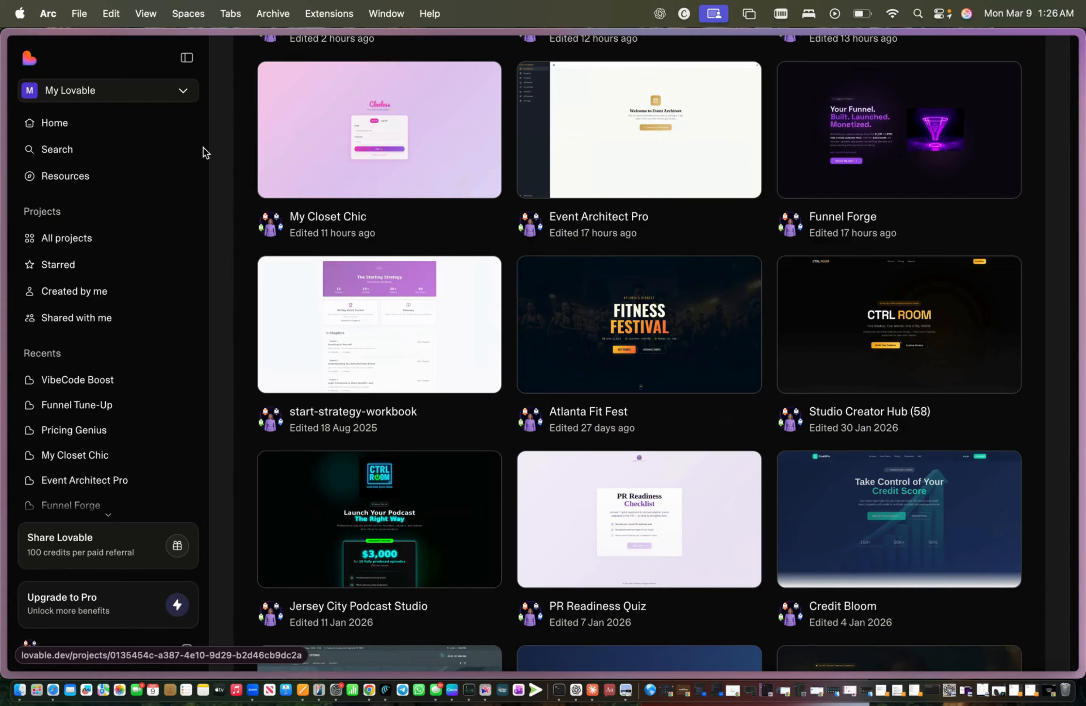
{"action": "left_click", "coordinate": [370, 690]}
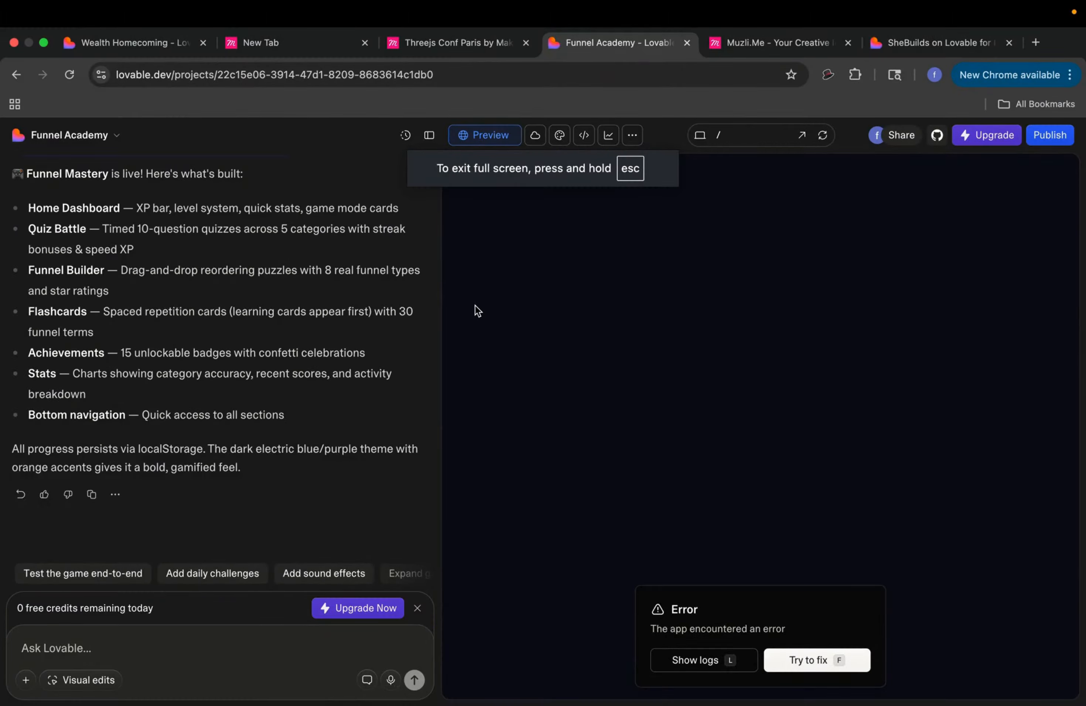
Step: Ask Lovable to fix the preview error and dismiss the daily limit notice
{"action": "left_click", "coordinate": [810, 662]}
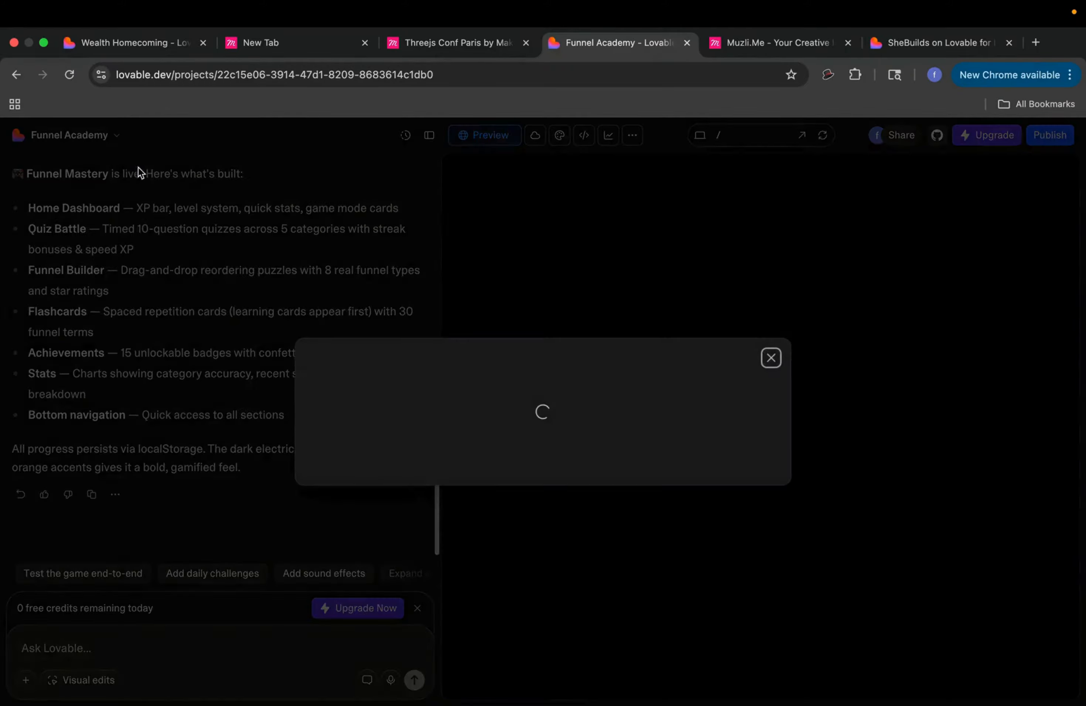
{"action": "left_click", "coordinate": [711, 186]}
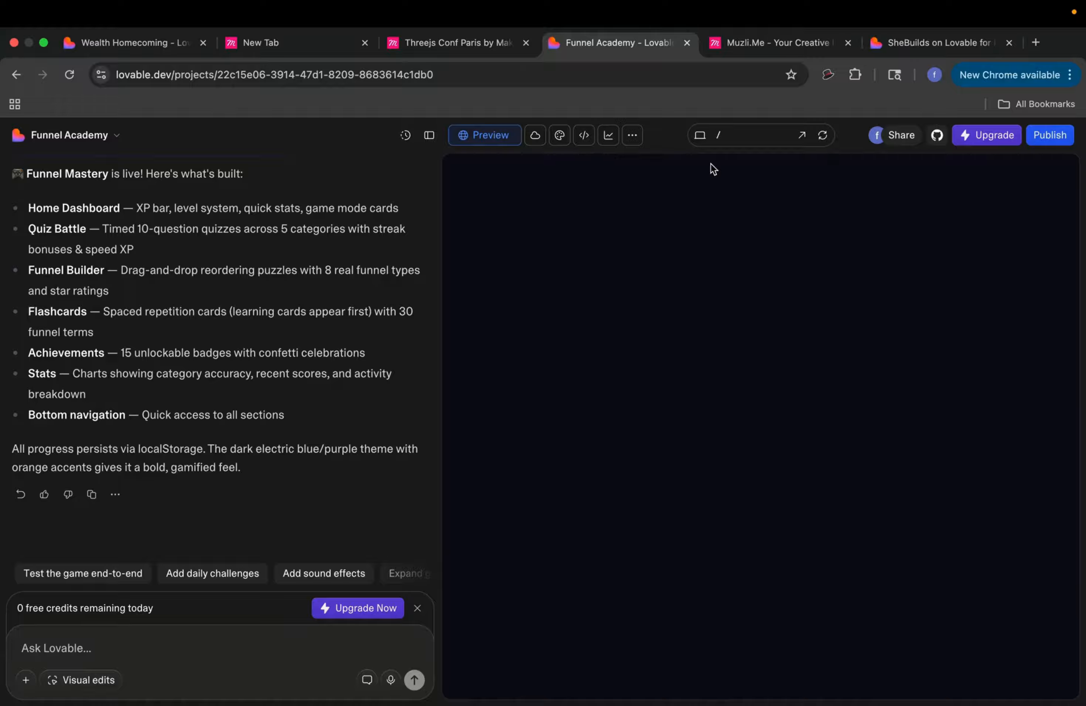
{"action": "scroll", "coordinate": [200, 273], "scroll_direction": "up", "scroll_amount": 10}
{"action": "scroll", "coordinate": [200, 273], "scroll_direction": "down", "scroll_amount": 5}
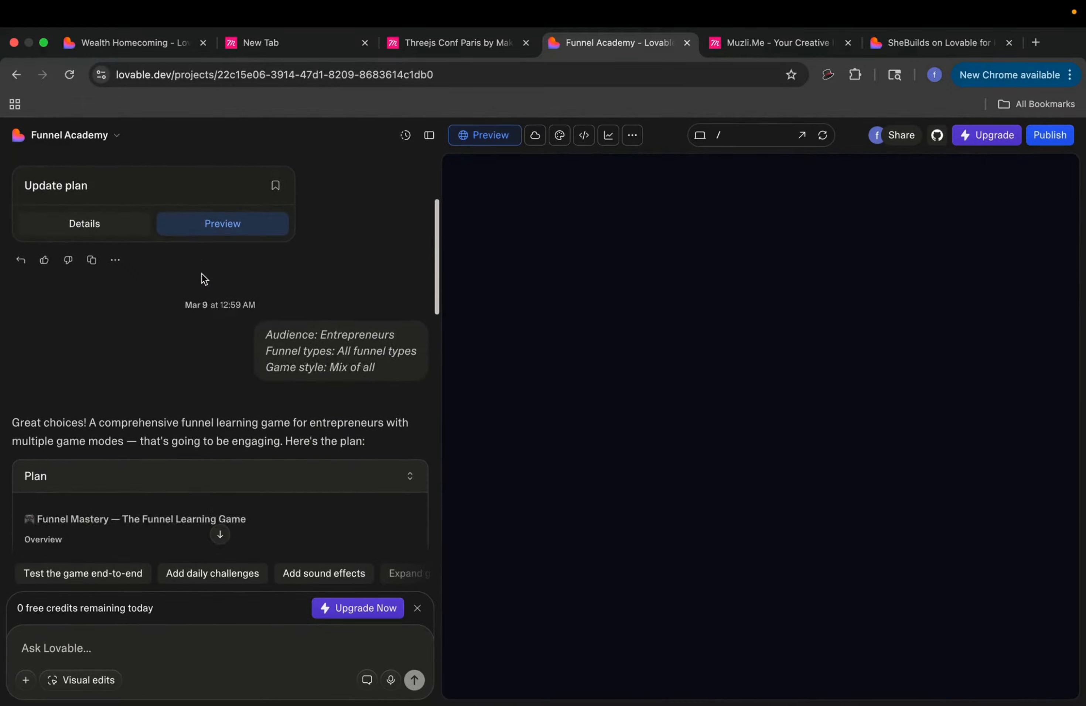
{"action": "scroll", "coordinate": [211, 229], "scroll_direction": "up", "scroll_amount": 1}
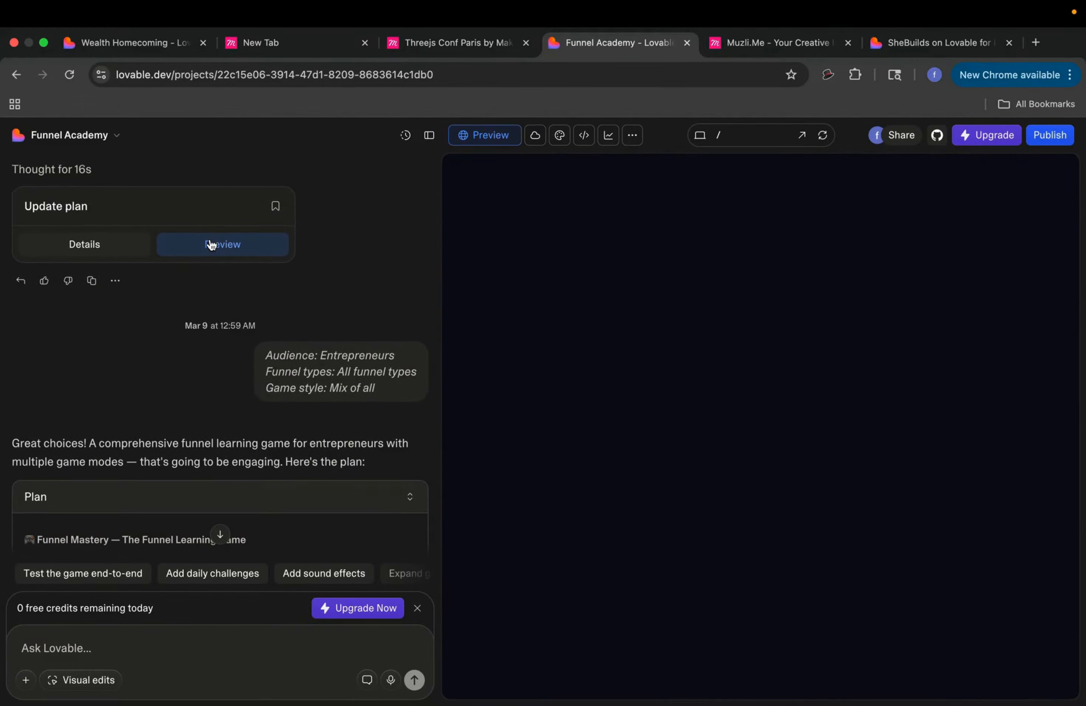
Step: Preview the Update plan version, then go back to the Lovable dashboard
{"action": "left_click", "coordinate": [211, 245]}
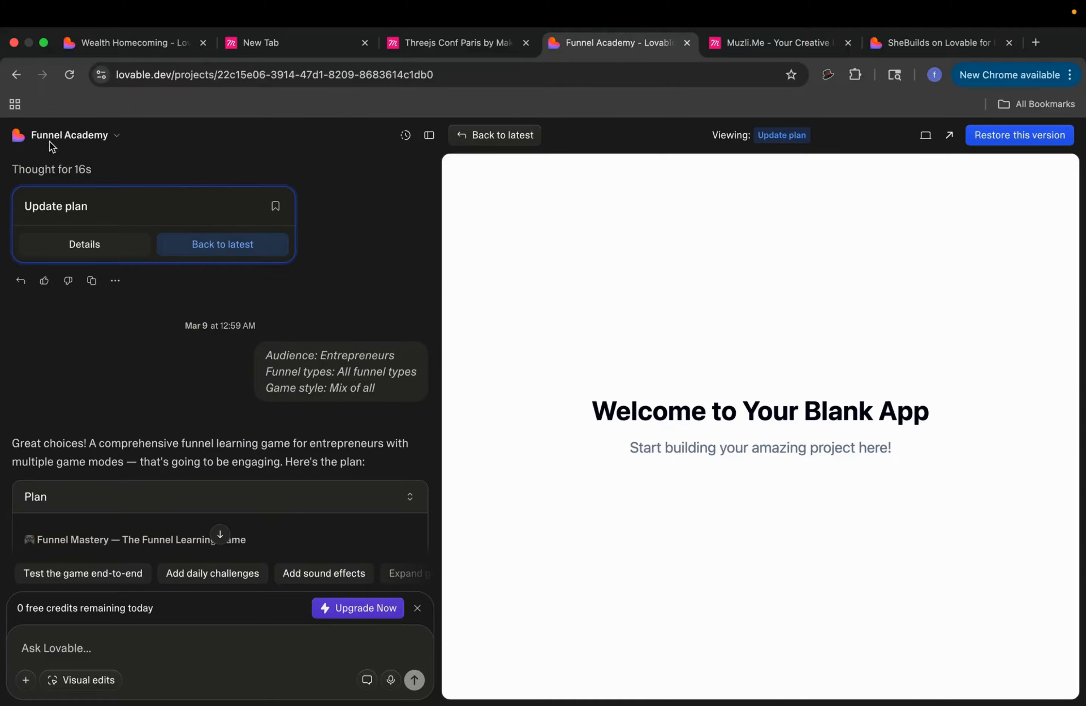
{"action": "left_click", "coordinate": [46, 135]}
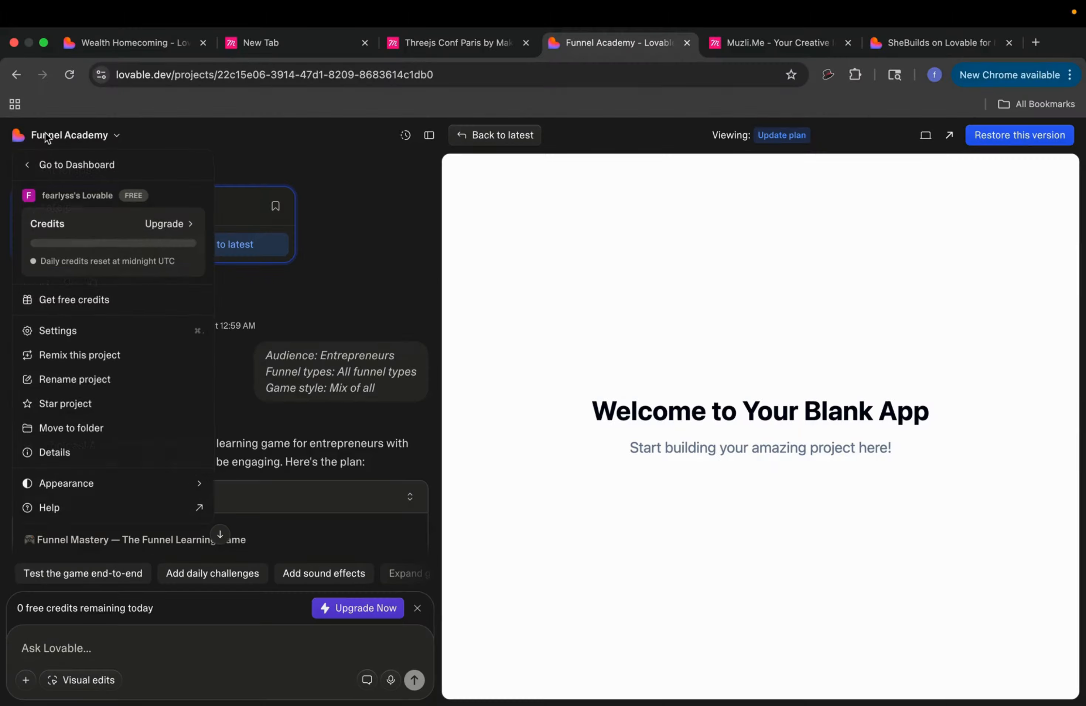
{"action": "left_click", "coordinate": [90, 178]}
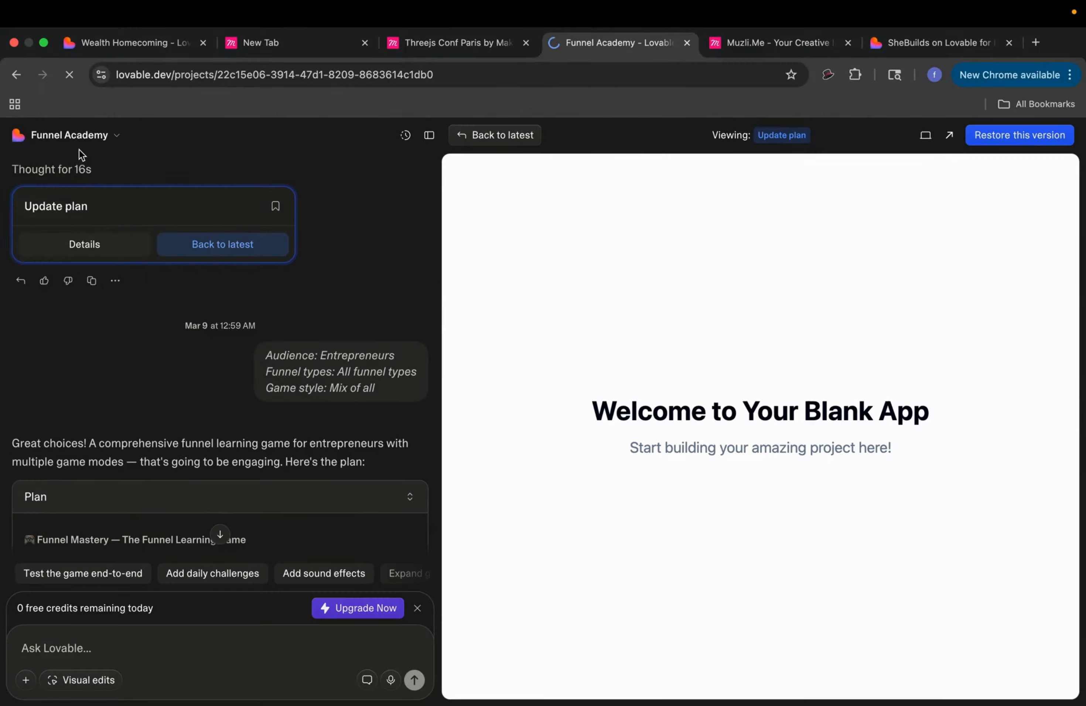
Step: Switch to My projects and browse cards like Funnel Academy, Wealth Homecoming and ValueStack Calculator
{"action": "scroll", "coordinate": [317, 454], "scroll_direction": "down", "scroll_amount": 10}
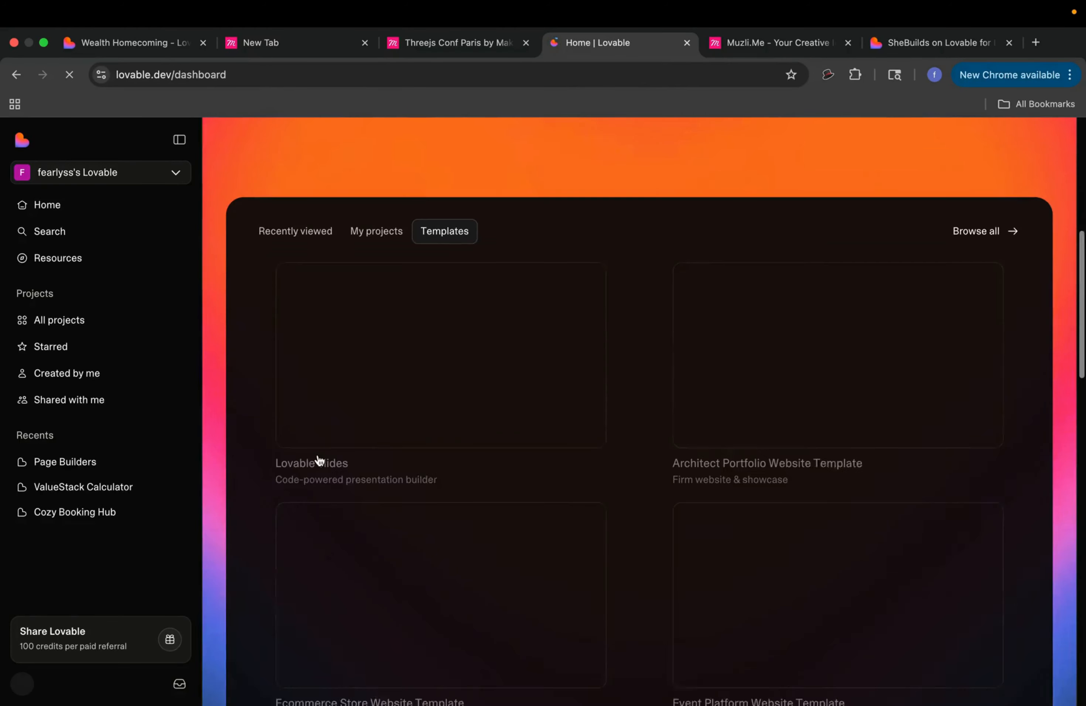
{"action": "left_click", "coordinate": [376, 186]}
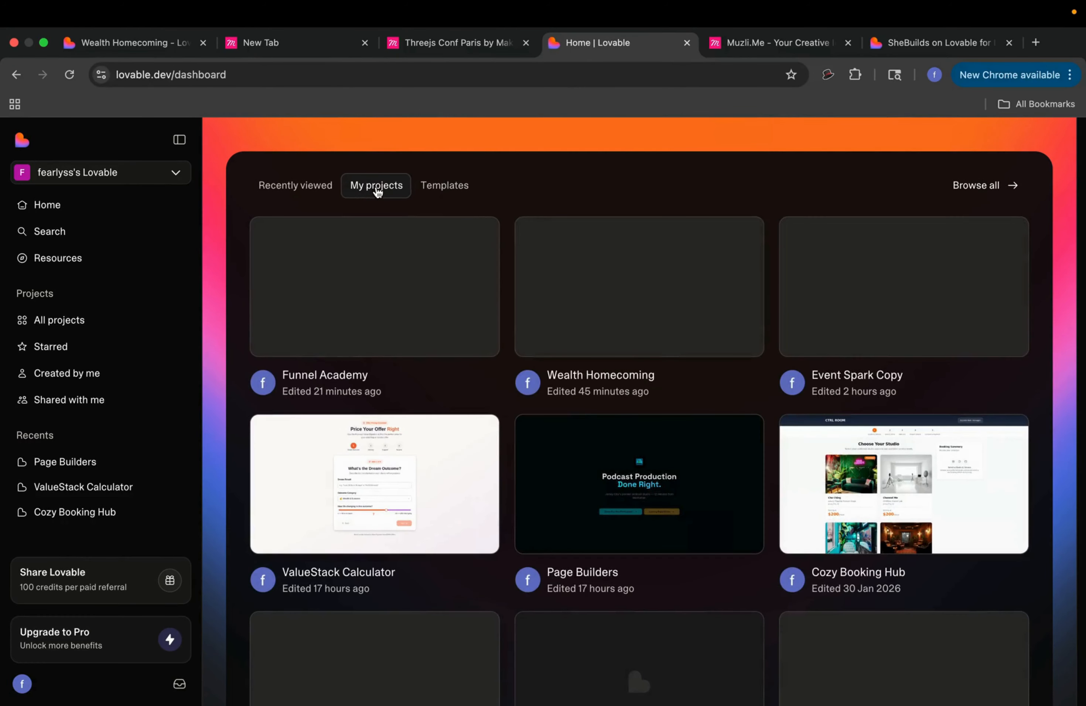
{"action": "scroll", "coordinate": [420, 277], "scroll_direction": "down", "scroll_amount": 5}
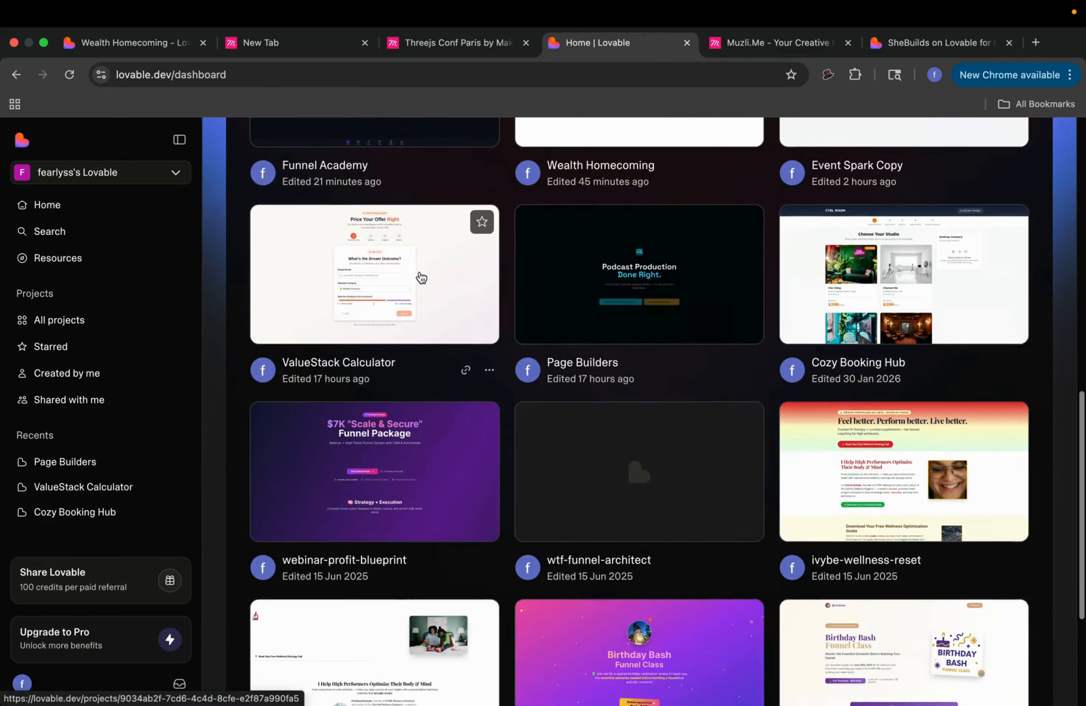
{"action": "scroll", "coordinate": [559, 240], "scroll_direction": "up", "scroll_amount": 1}
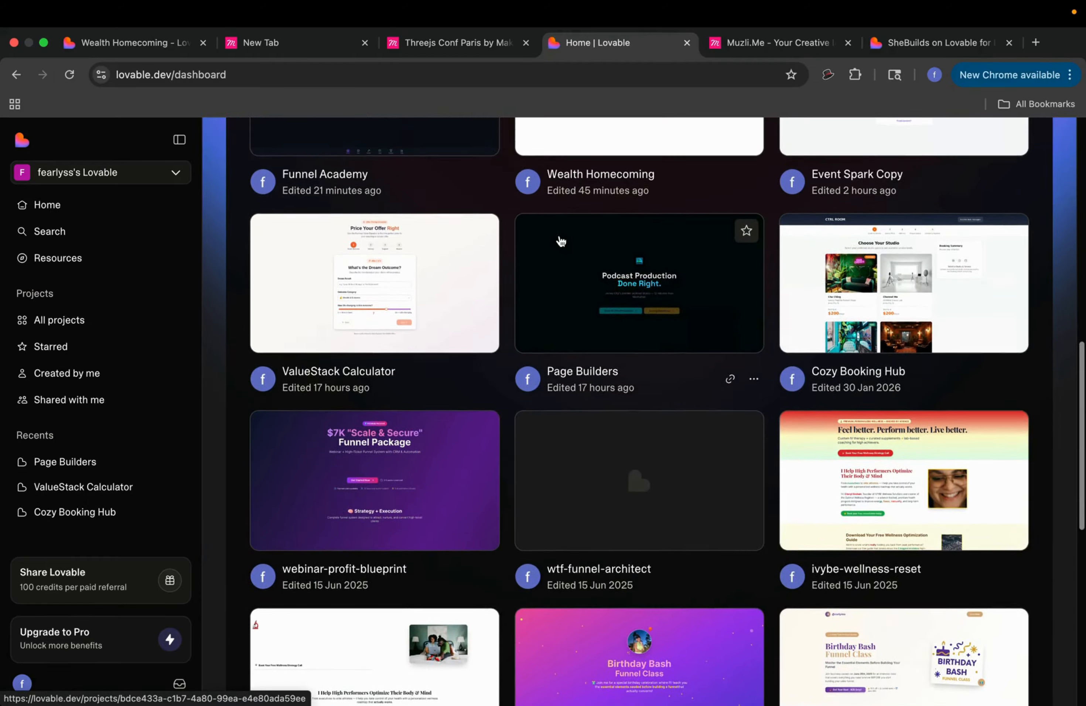
{"action": "scroll", "coordinate": [385, 136], "scroll_direction": "down", "scroll_amount": 1}
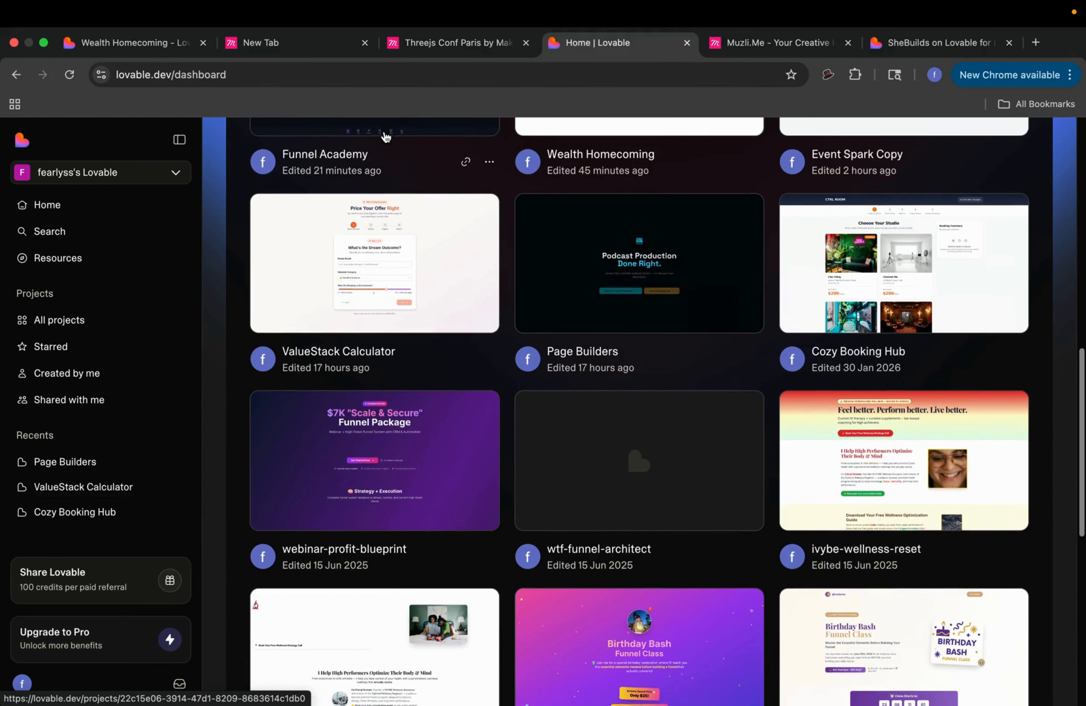
{"action": "left_click", "coordinate": [554, 253]}
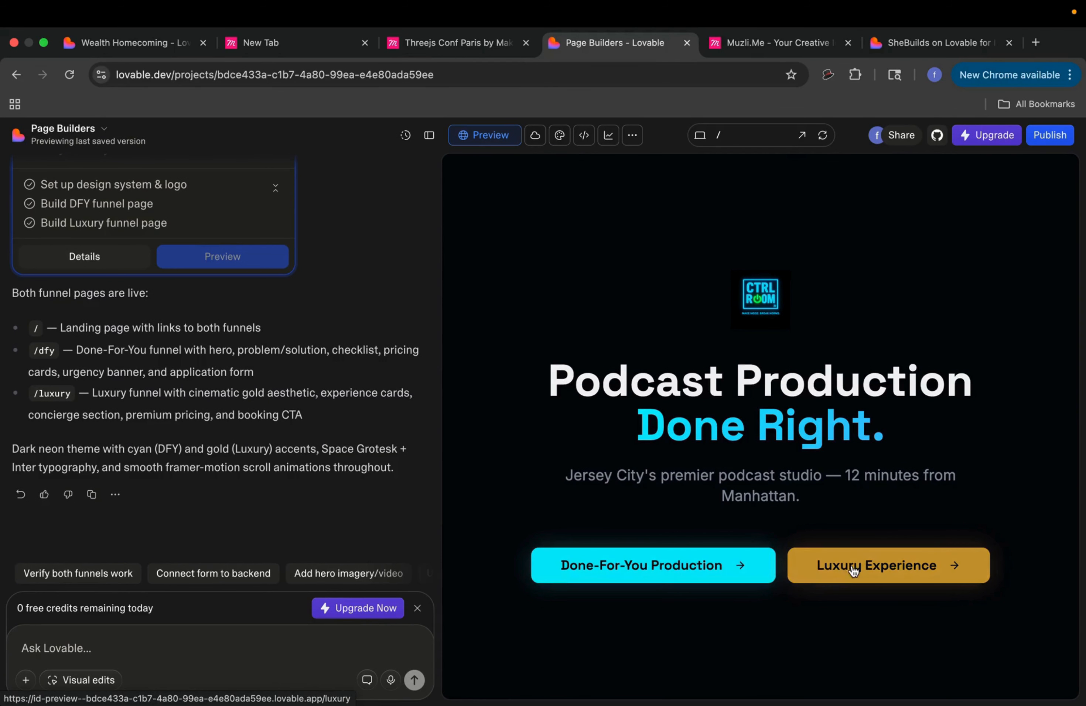
{"action": "left_click", "coordinate": [727, 569]}
{"action": "scroll", "coordinate": [744, 504], "scroll_direction": "down", "scroll_amount": 15}
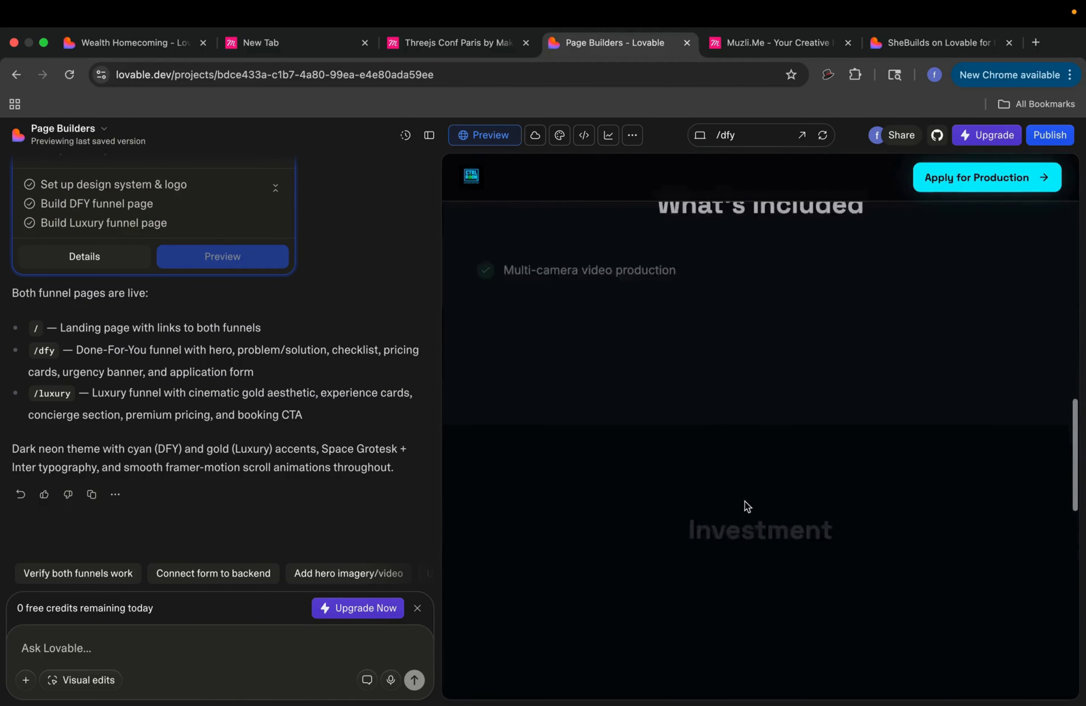
{"action": "scroll", "coordinate": [744, 501], "scroll_direction": "up", "scroll_amount": 15}
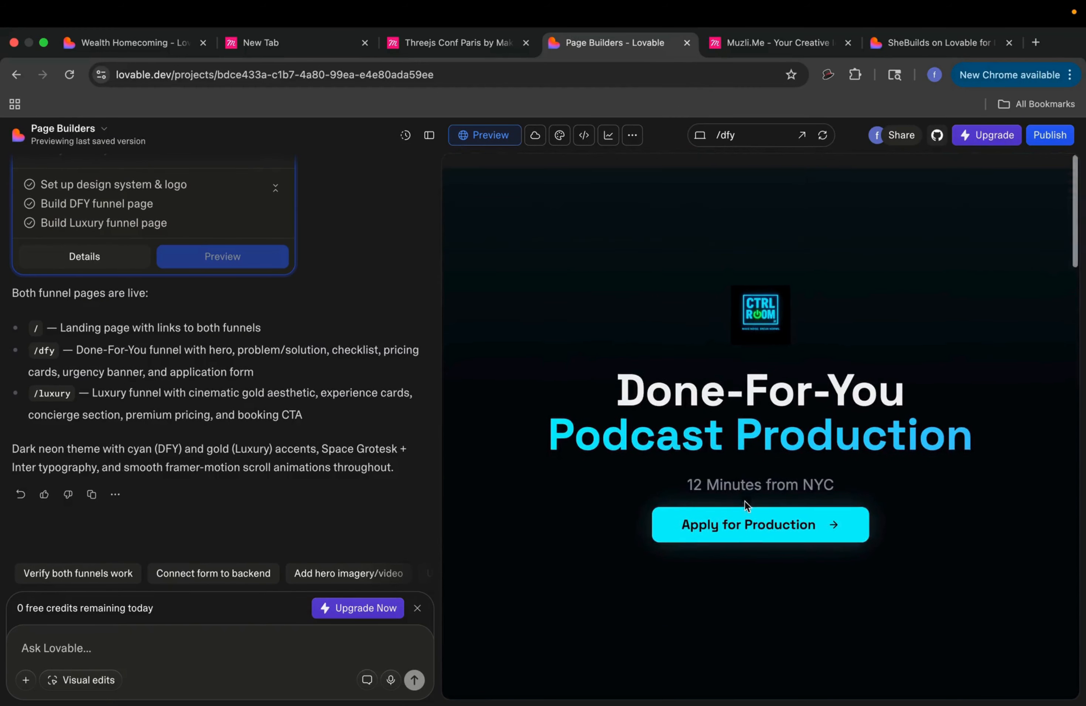
{"action": "left_click", "coordinate": [735, 140]}
{"action": "left_click", "coordinate": [728, 211]}
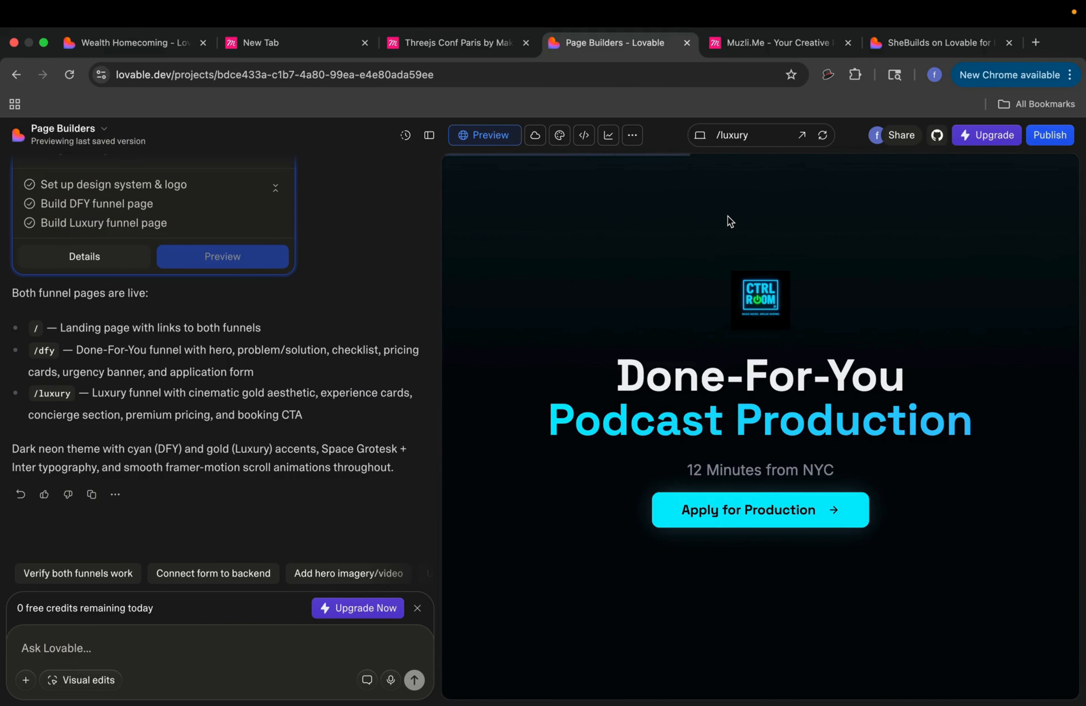
{"action": "scroll", "coordinate": [753, 399], "scroll_direction": "down", "scroll_amount": 10}
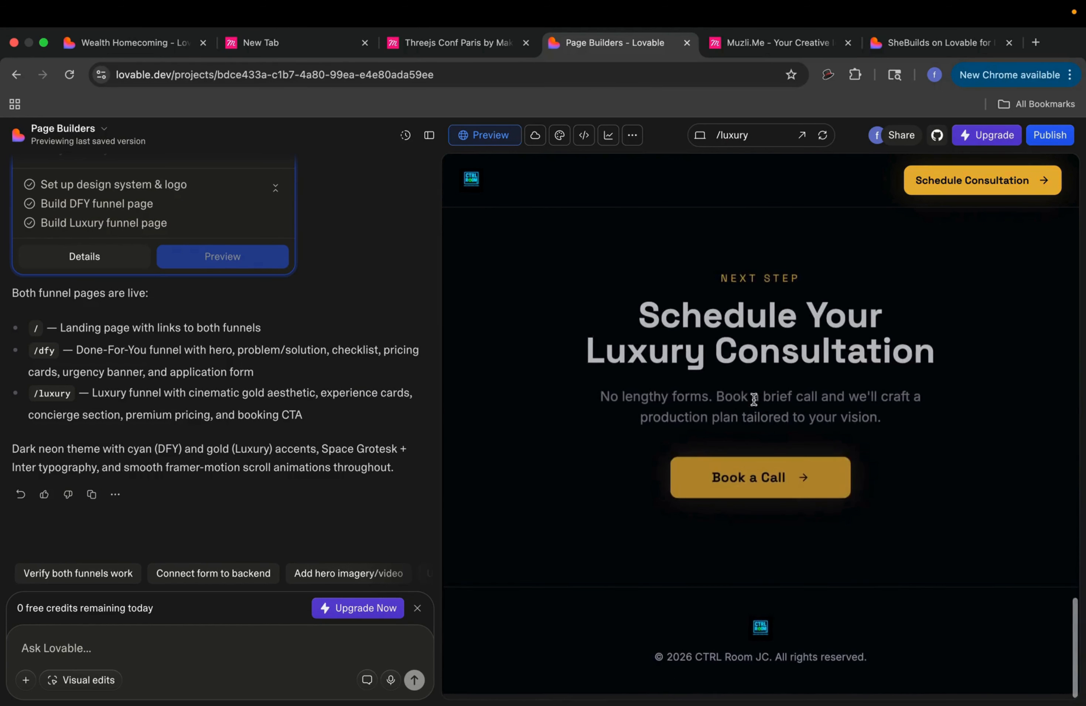
{"action": "scroll", "coordinate": [753, 399], "scroll_direction": "up", "scroll_amount": 10}
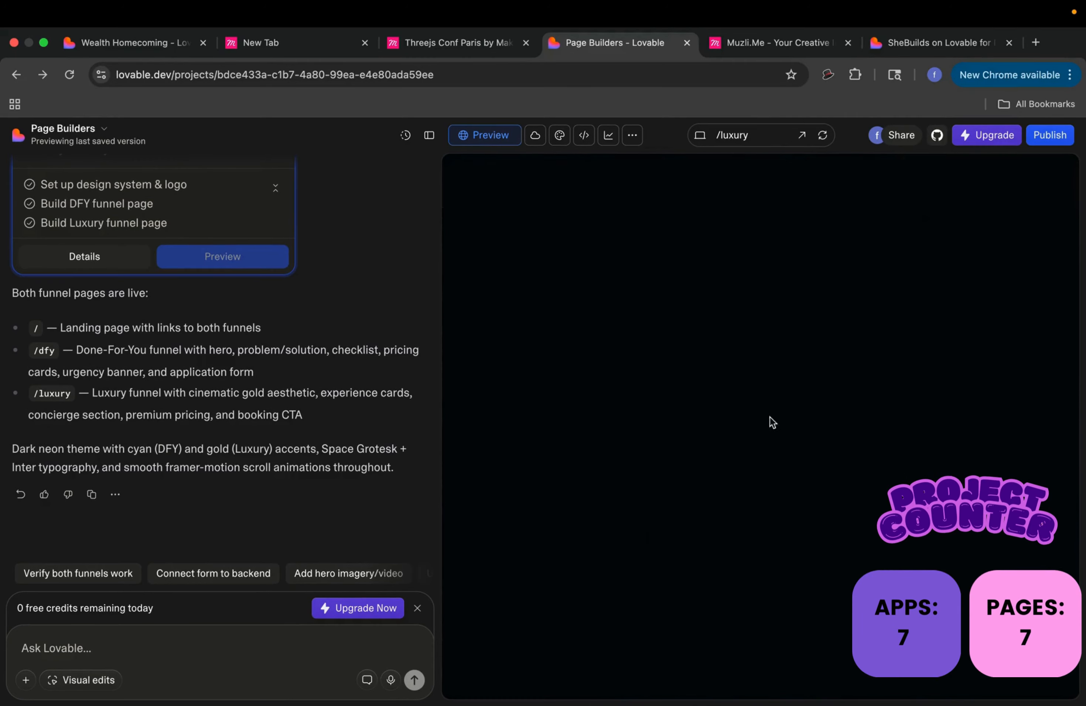
{"action": "left_click", "coordinate": [37, 134]}
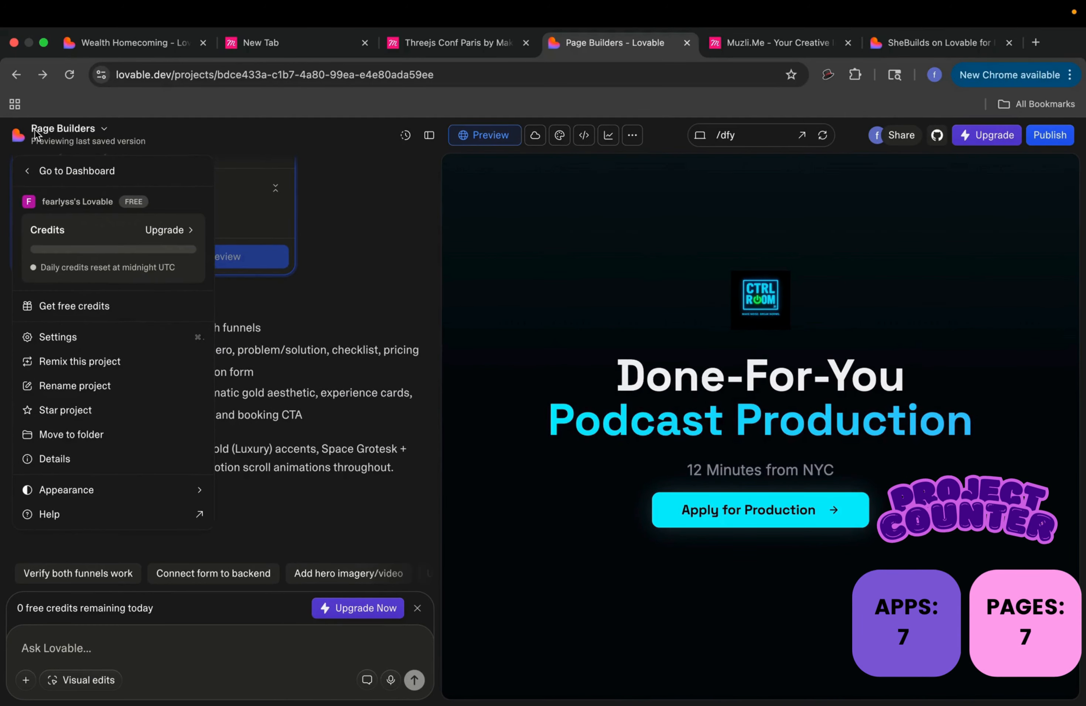
{"action": "left_click", "coordinate": [85, 174]}
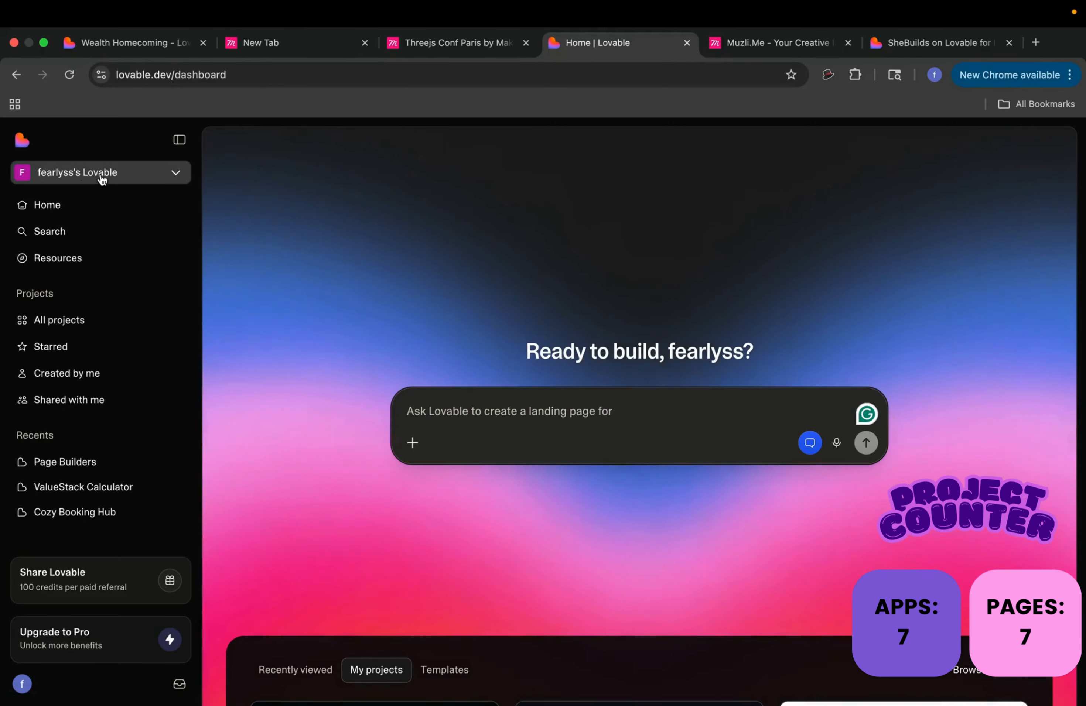
{"action": "scroll", "coordinate": [355, 486], "scroll_direction": "down", "scroll_amount": 10}
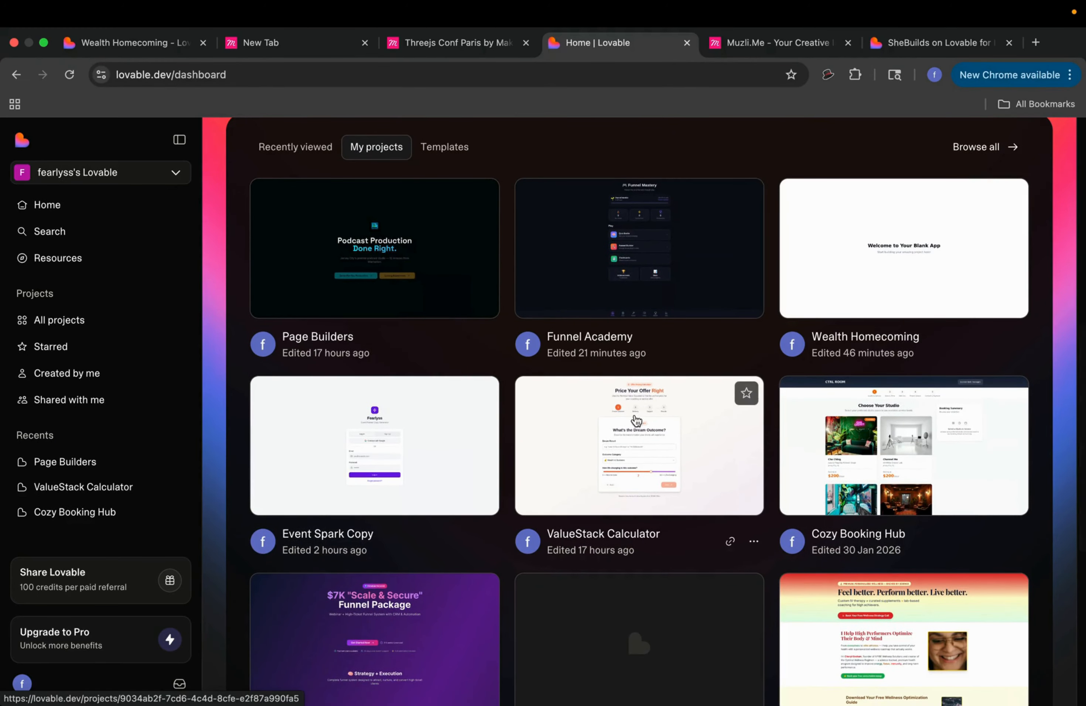
{"action": "scroll", "coordinate": [723, 475], "scroll_direction": "down", "scroll_amount": 1}
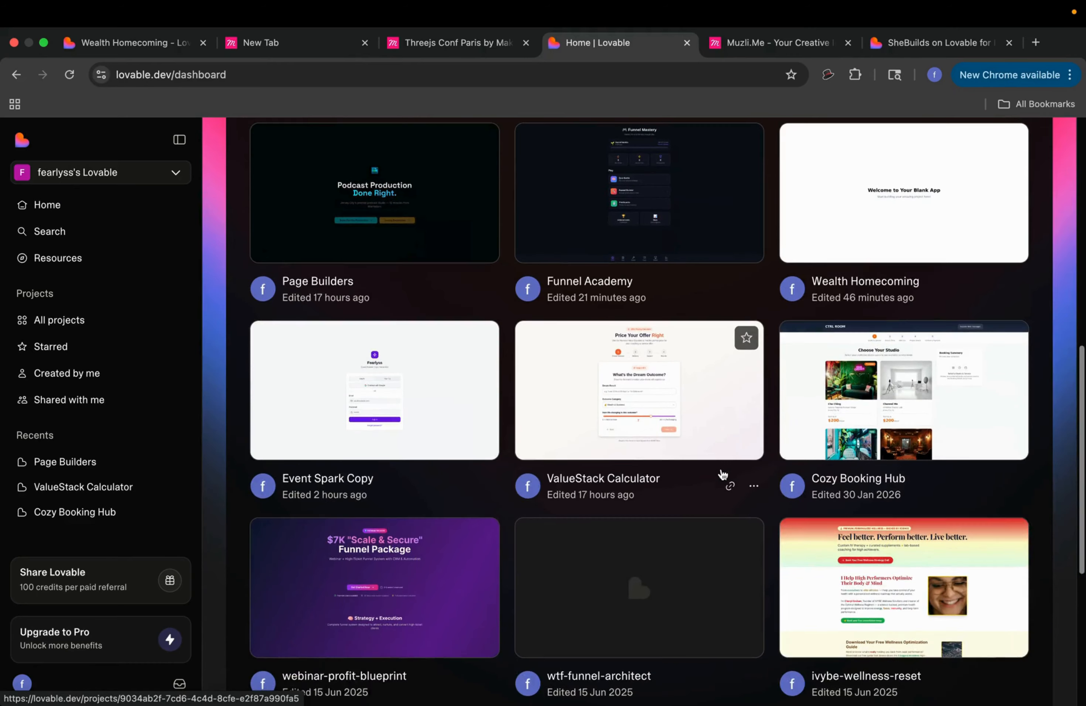
{"action": "left_click", "coordinate": [721, 408]}
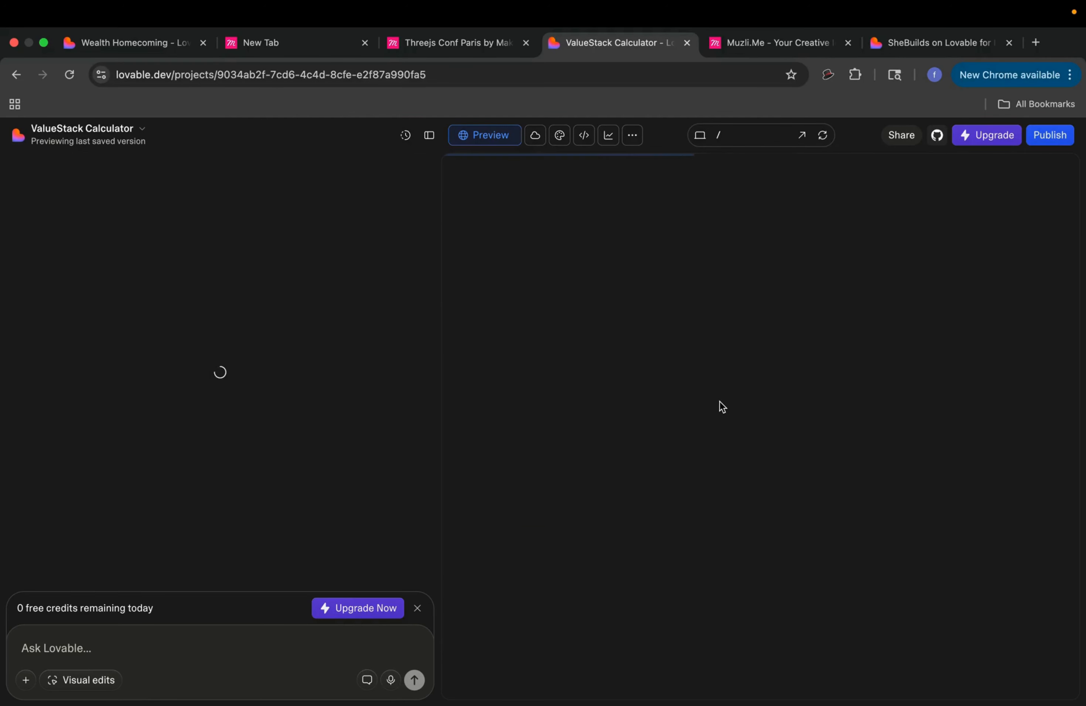
Step: Enter 'Vibecode System' as the dream result, keep Wealth & Business, rate it 9/10, and continue
{"action": "scroll", "coordinate": [719, 400], "scroll_direction": "down", "scroll_amount": 5}
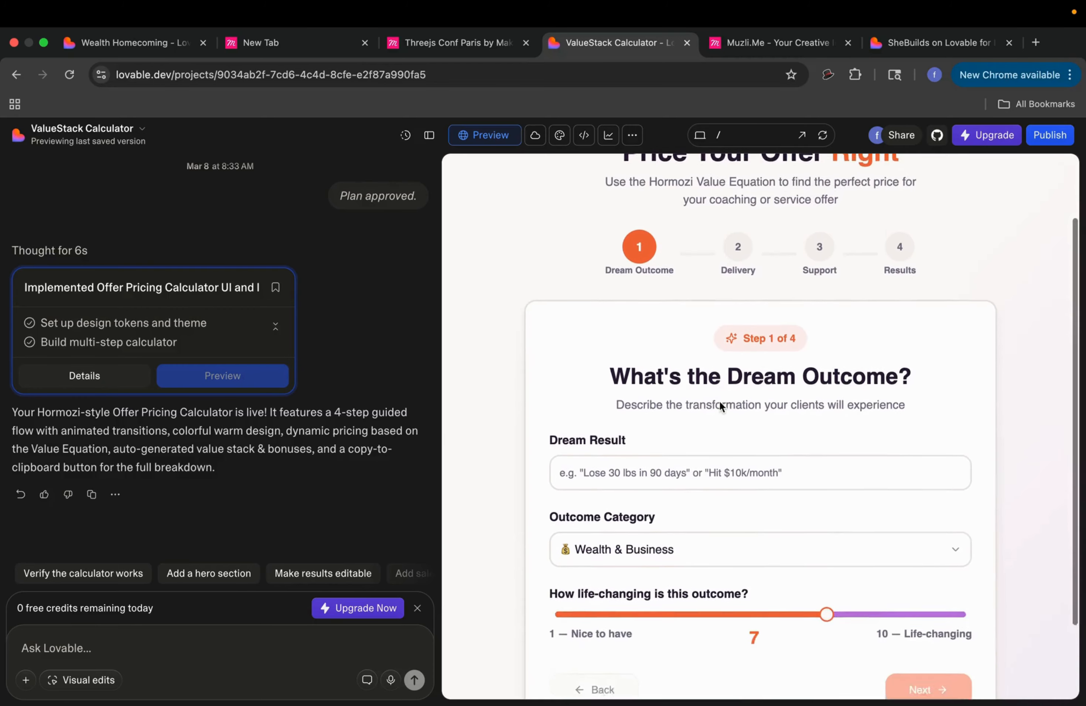
{"action": "left_click", "coordinate": [718, 378]}
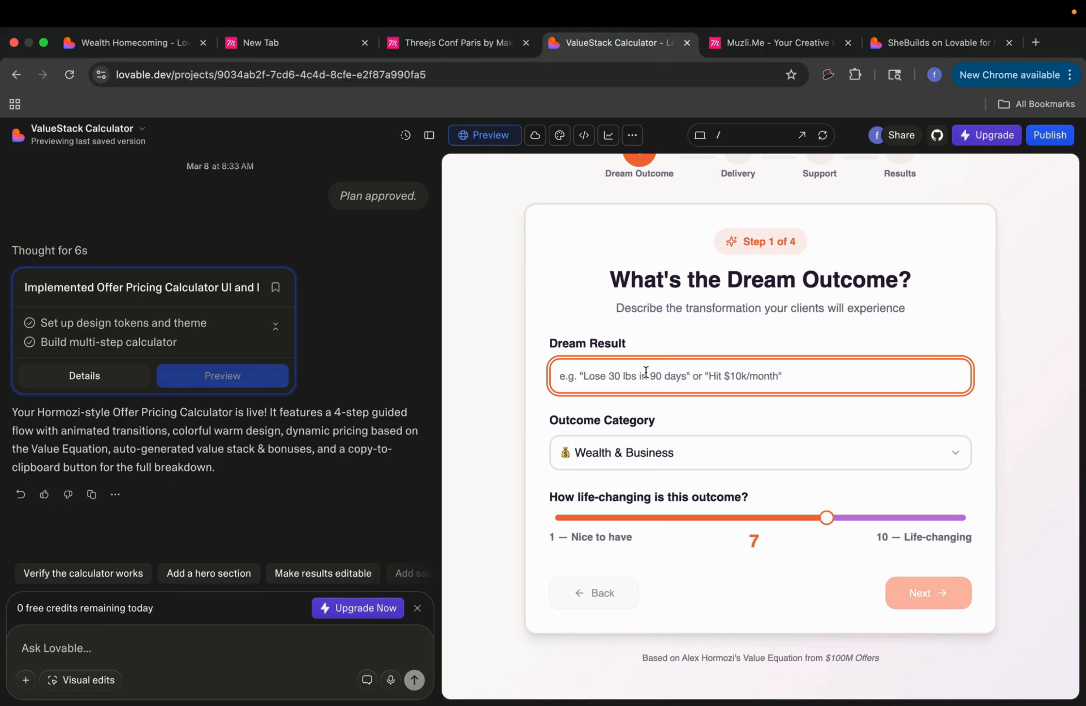
{"action": "type", "text": "Vibecode System"}
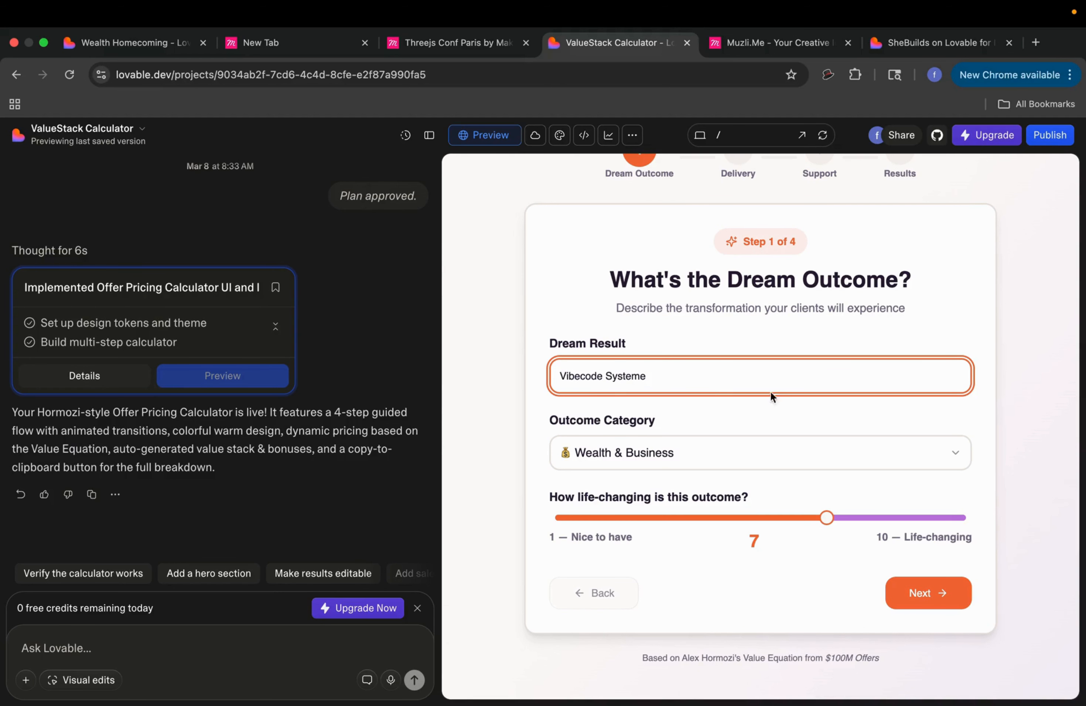
{"action": "left_click", "coordinate": [787, 450]}
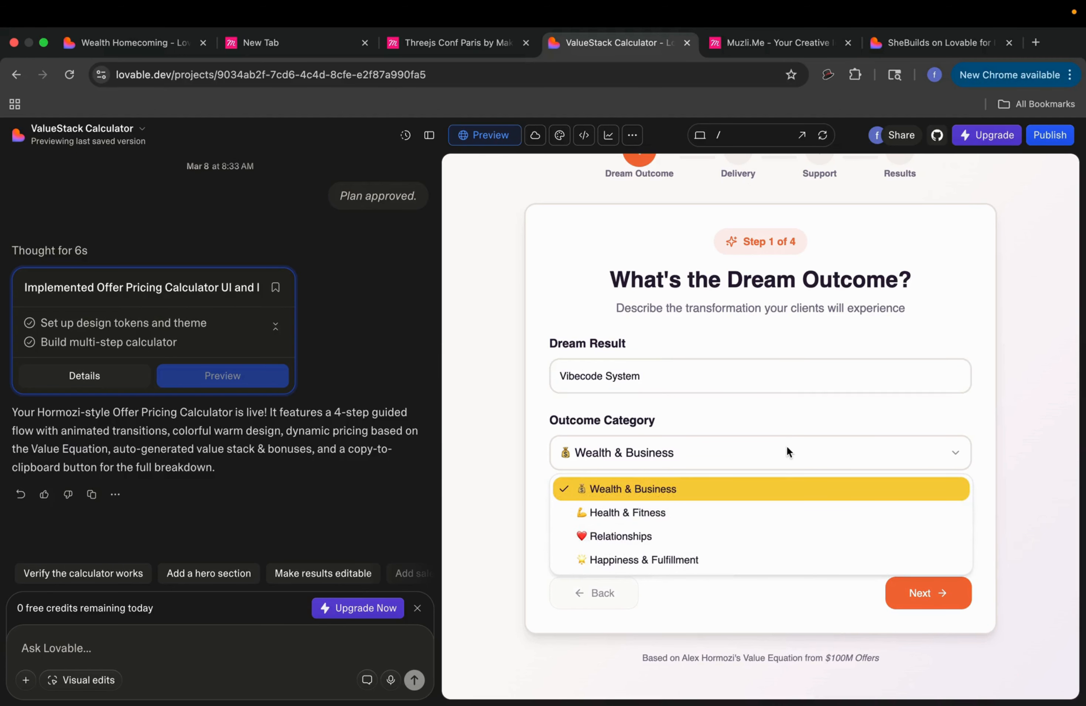
{"action": "left_click", "coordinate": [774, 489]}
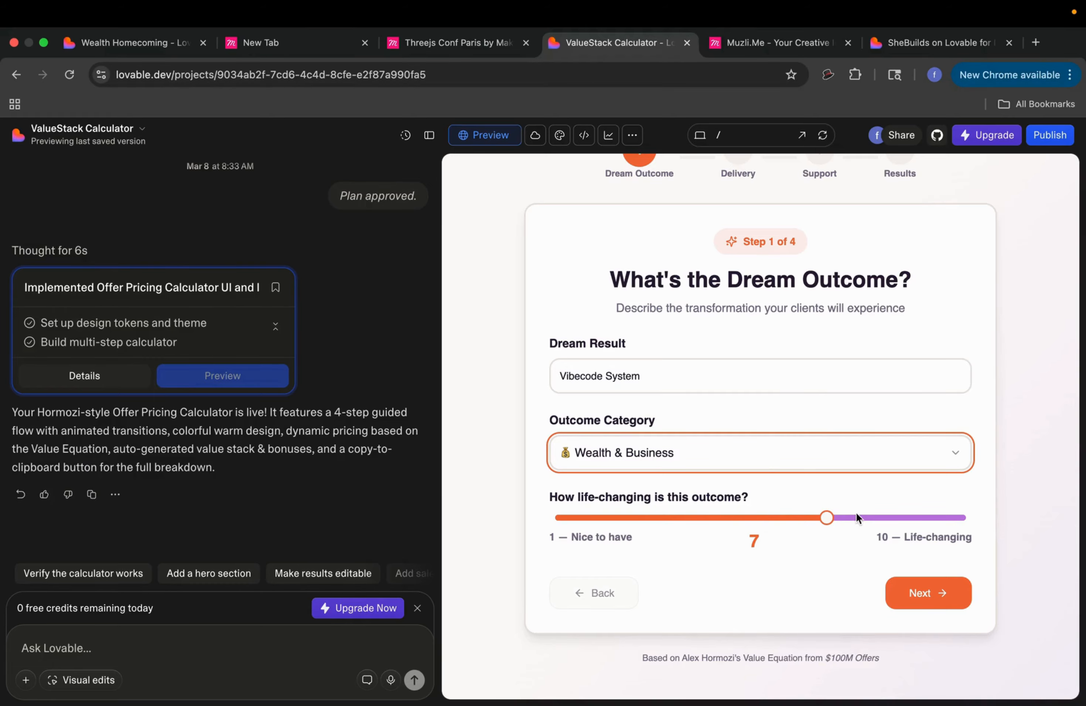
{"action": "left_click", "coordinate": [940, 515]}
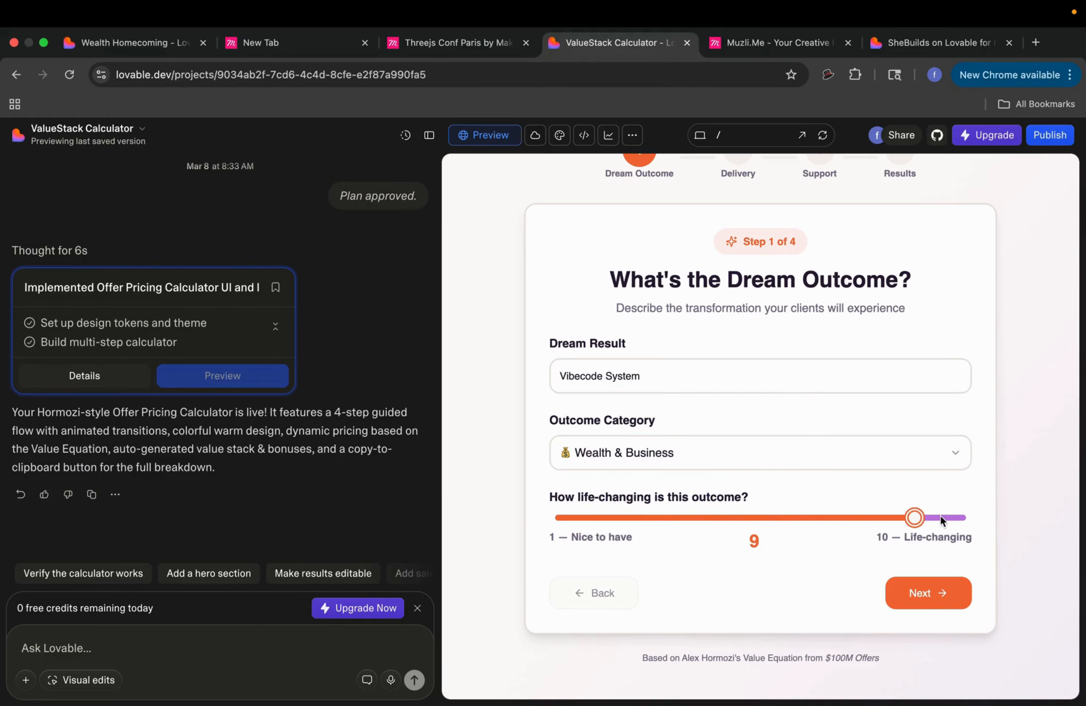
{"action": "left_click", "coordinate": [921, 603]}
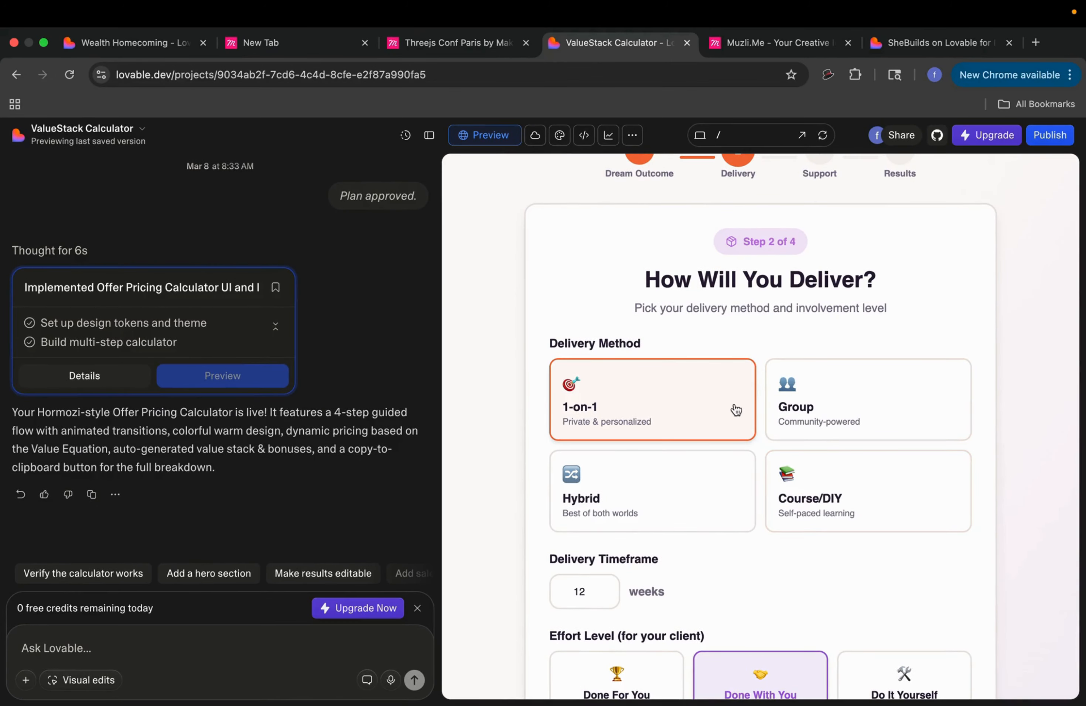
Step: Choose Course/DIY delivery with Do It Yourself effort over 1 week
{"action": "left_click", "coordinate": [812, 497]}
{"action": "scroll", "coordinate": [739, 424], "scroll_direction": "down", "scroll_amount": 4}
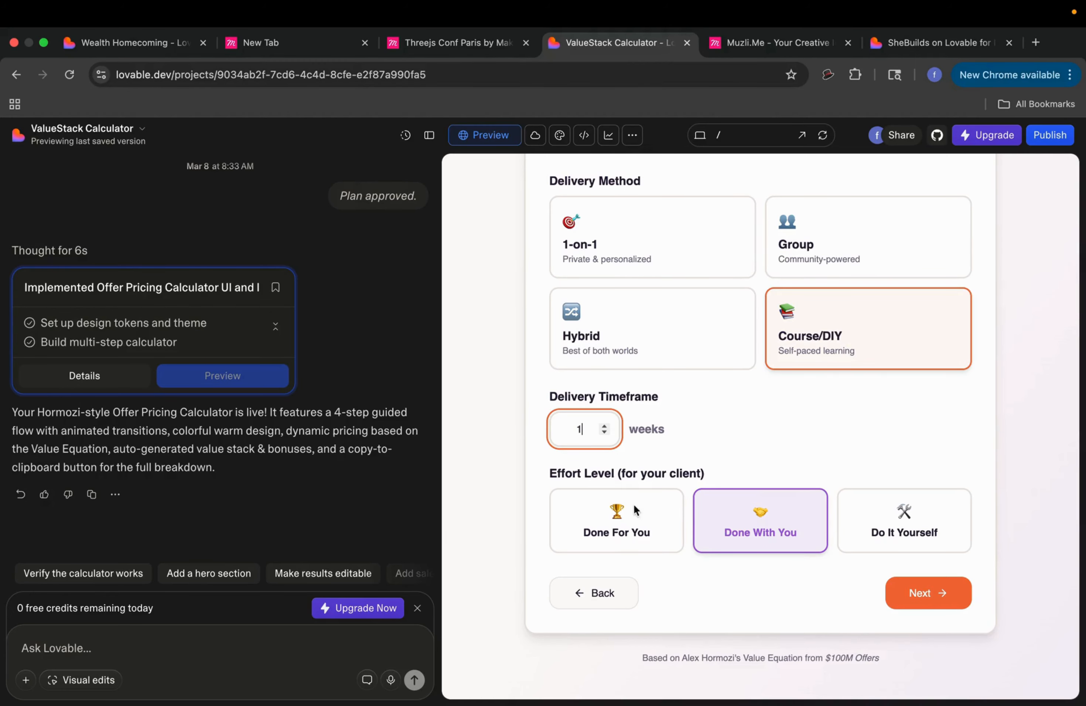
{"action": "left_click", "coordinate": [865, 541]}
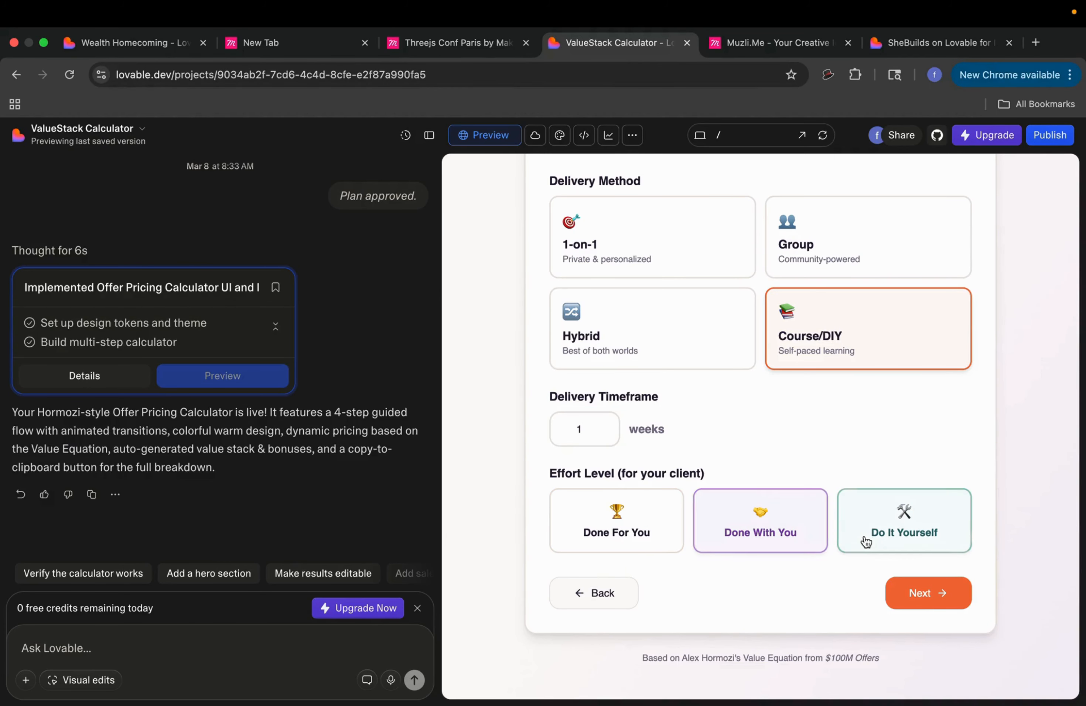
{"action": "left_click", "coordinate": [950, 597]}
Step: Add Community Access and Weekly Live Calls support and set support hours to 7h/month
{"action": "scroll", "coordinate": [787, 279], "scroll_direction": "up", "scroll_amount": 3}
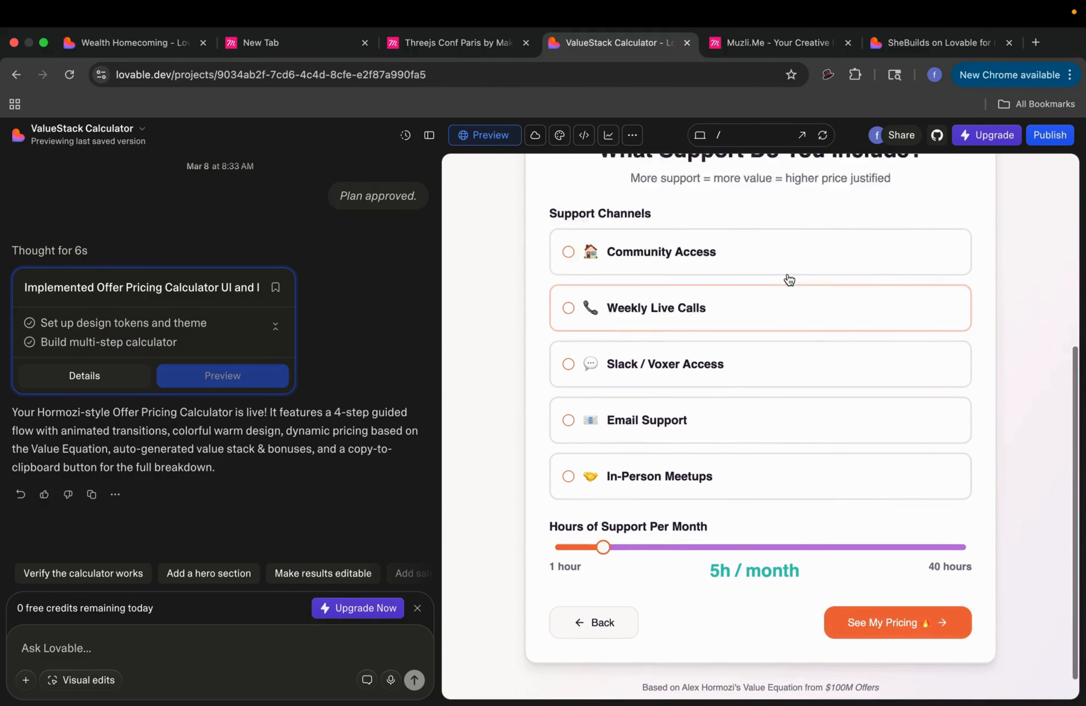
{"action": "scroll", "coordinate": [788, 279], "scroll_direction": "down", "scroll_amount": 2}
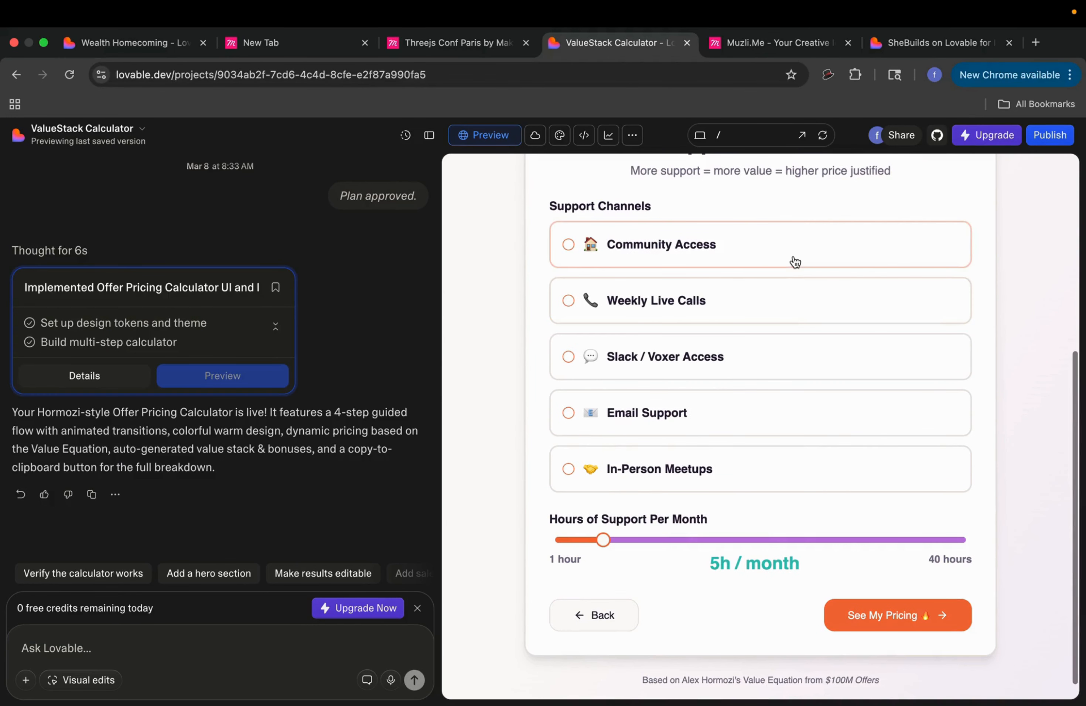
{"action": "left_click", "coordinate": [792, 260]}
{"action": "left_click", "coordinate": [793, 311]}
{"action": "scroll", "coordinate": [791, 309], "scroll_direction": "down", "scroll_amount": 1}
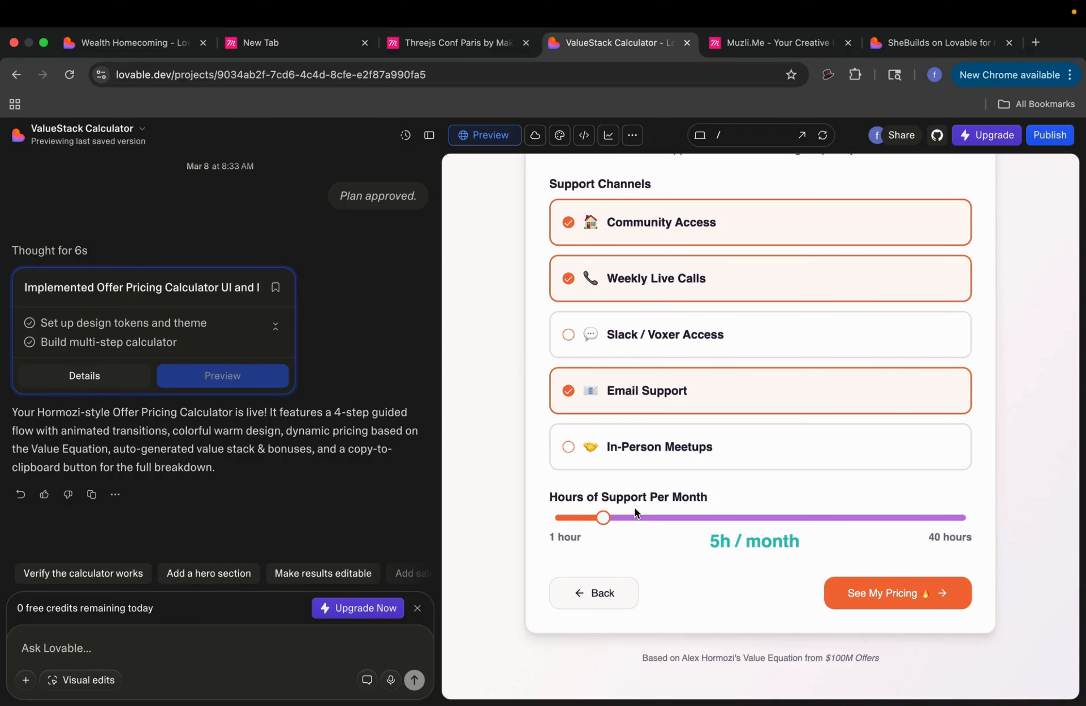
{"action": "left_click", "coordinate": [580, 518]}
{"action": "left_click_drag", "start_coordinate": [573, 518], "coordinate": [620, 522]}
Step: Generate the pricing results and review the $10,500 sweet spot and $74,091 total value
{"action": "left_click", "coordinate": [860, 595]}
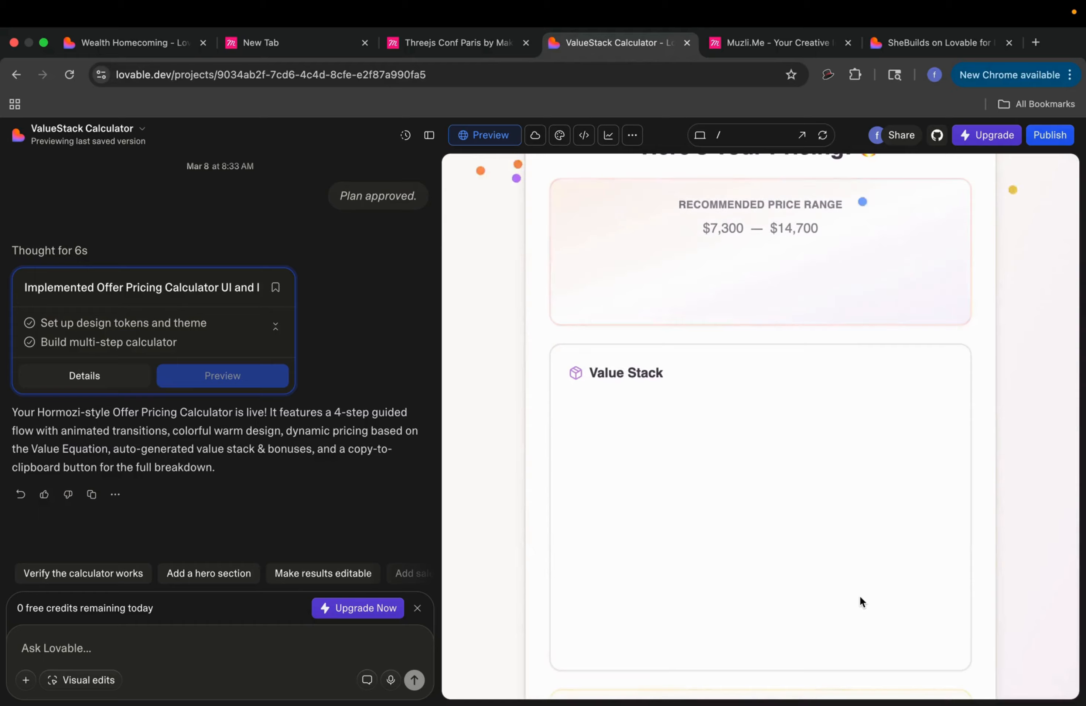
{"action": "scroll", "coordinate": [801, 526], "scroll_direction": "down", "scroll_amount": 5}
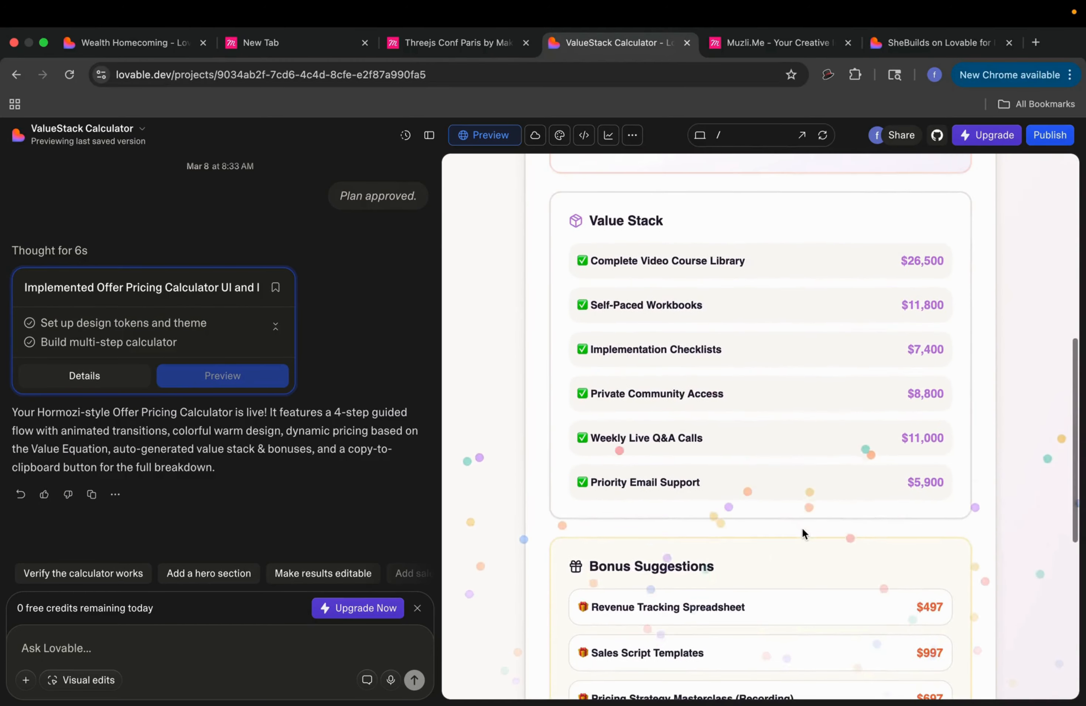
{"action": "scroll", "coordinate": [802, 527], "scroll_direction": "up", "scroll_amount": 5}
{"action": "scroll", "coordinate": [802, 528], "scroll_direction": "up", "scroll_amount": 2}
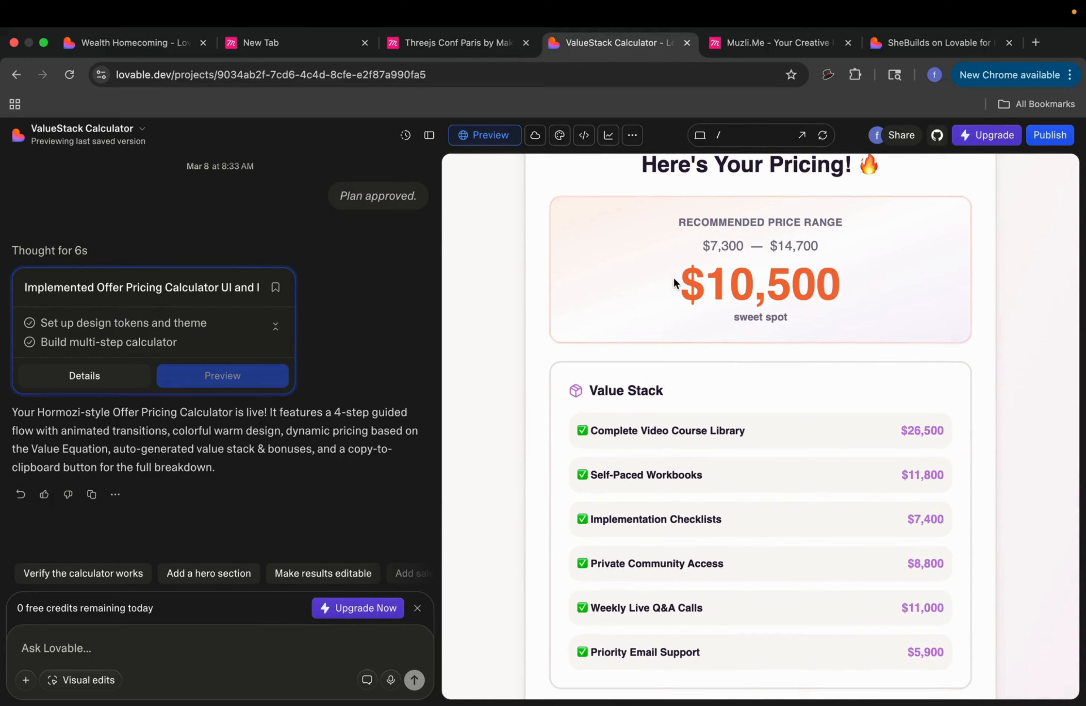
{"action": "left_click_drag", "start_coordinate": [672, 276], "coordinate": [860, 279]}
{"action": "scroll", "coordinate": [860, 278], "scroll_direction": "down", "scroll_amount": 10}
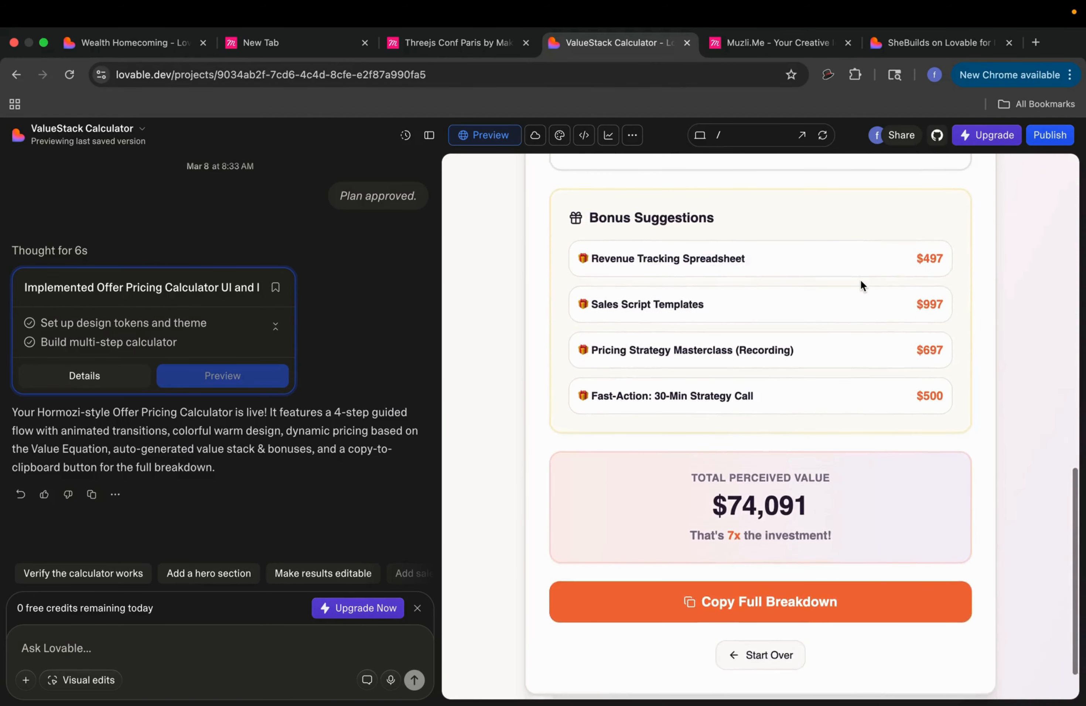
{"action": "left_click_drag", "start_coordinate": [834, 498], "coordinate": [708, 488]}
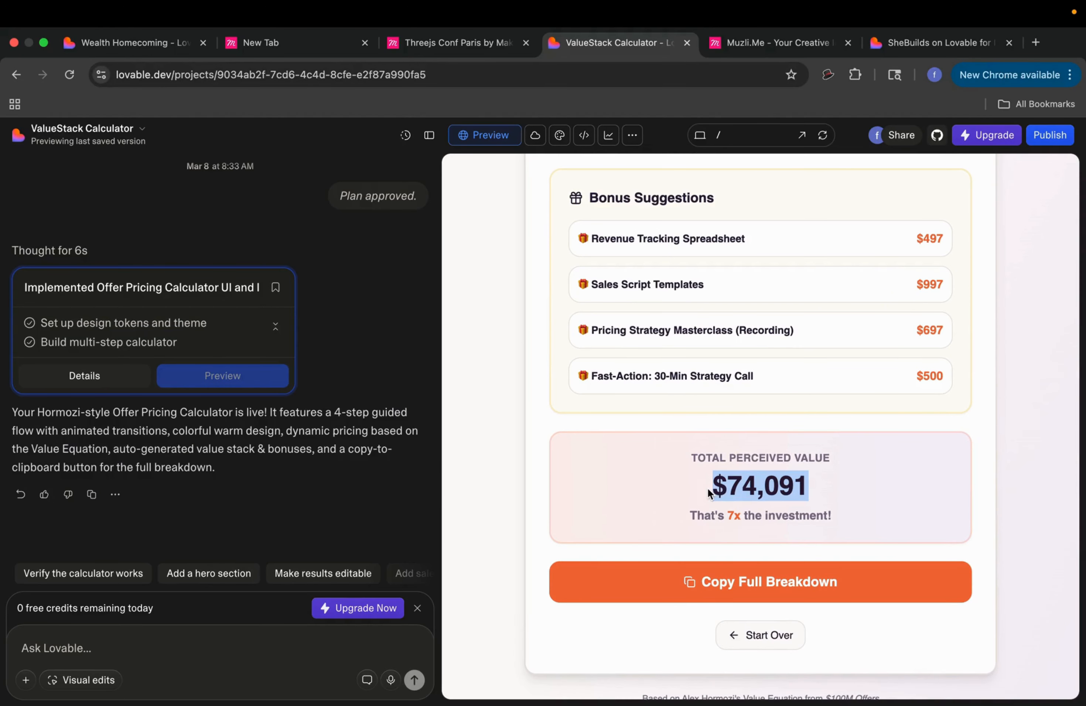
{"action": "scroll", "coordinate": [798, 367], "scroll_direction": "up", "scroll_amount": 1}
{"action": "scroll", "coordinate": [797, 367], "scroll_direction": "up", "scroll_amount": 8}
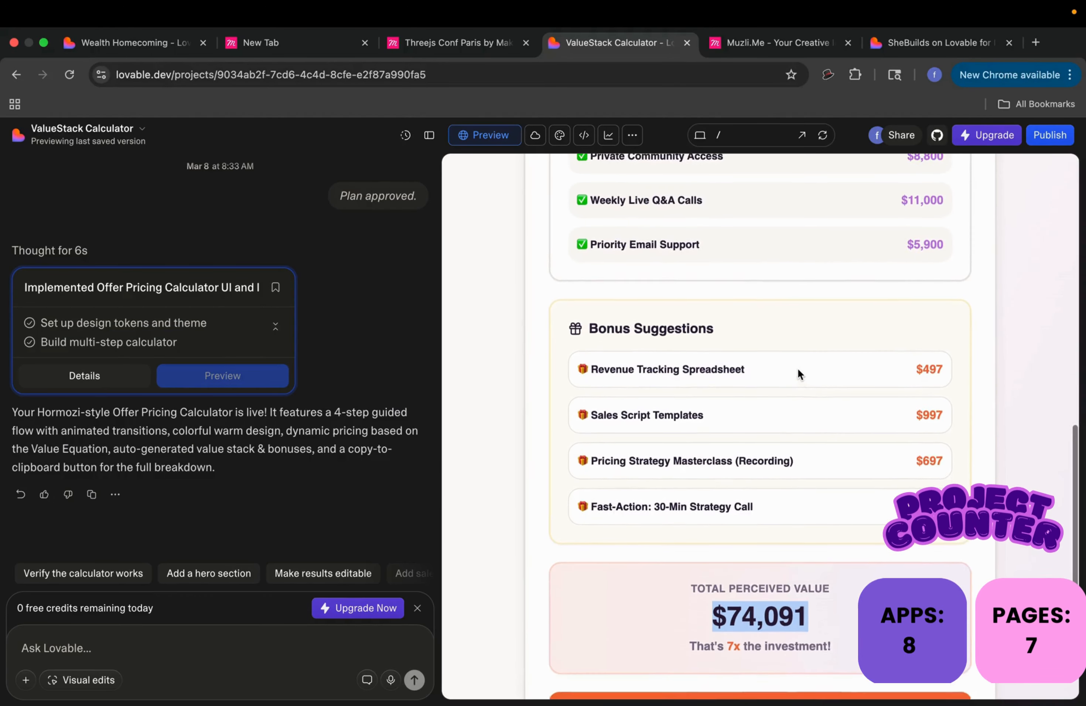
{"action": "scroll", "coordinate": [695, 560], "scroll_direction": "down", "scroll_amount": 3}
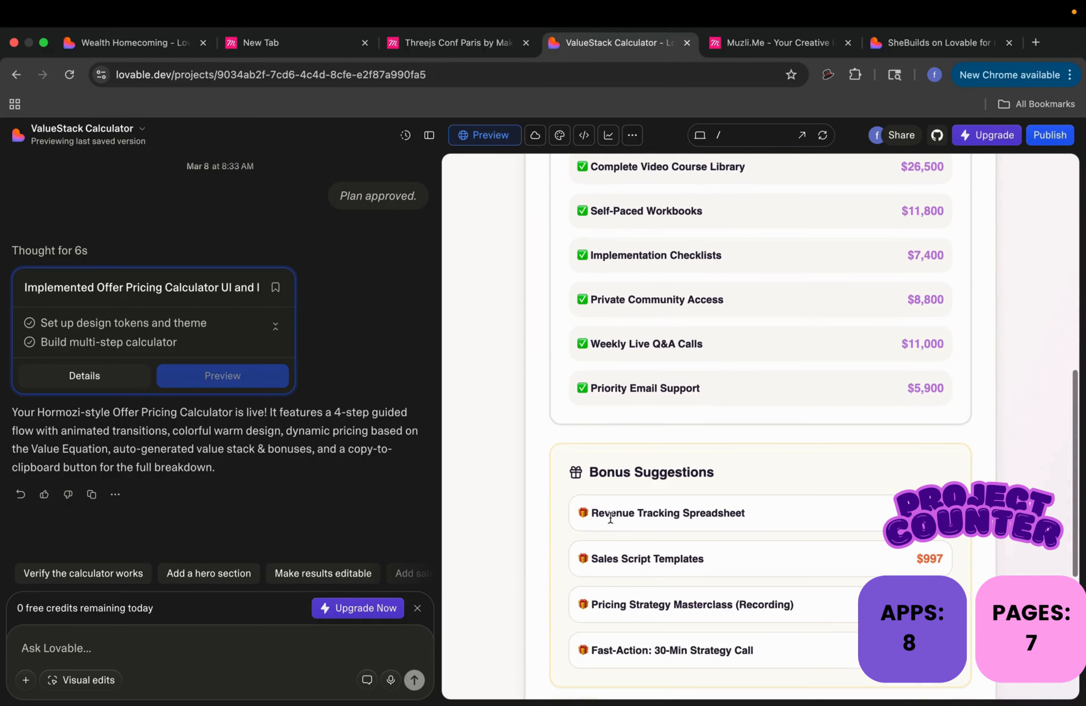
{"action": "scroll", "coordinate": [619, 557], "scroll_direction": "down", "scroll_amount": 2}
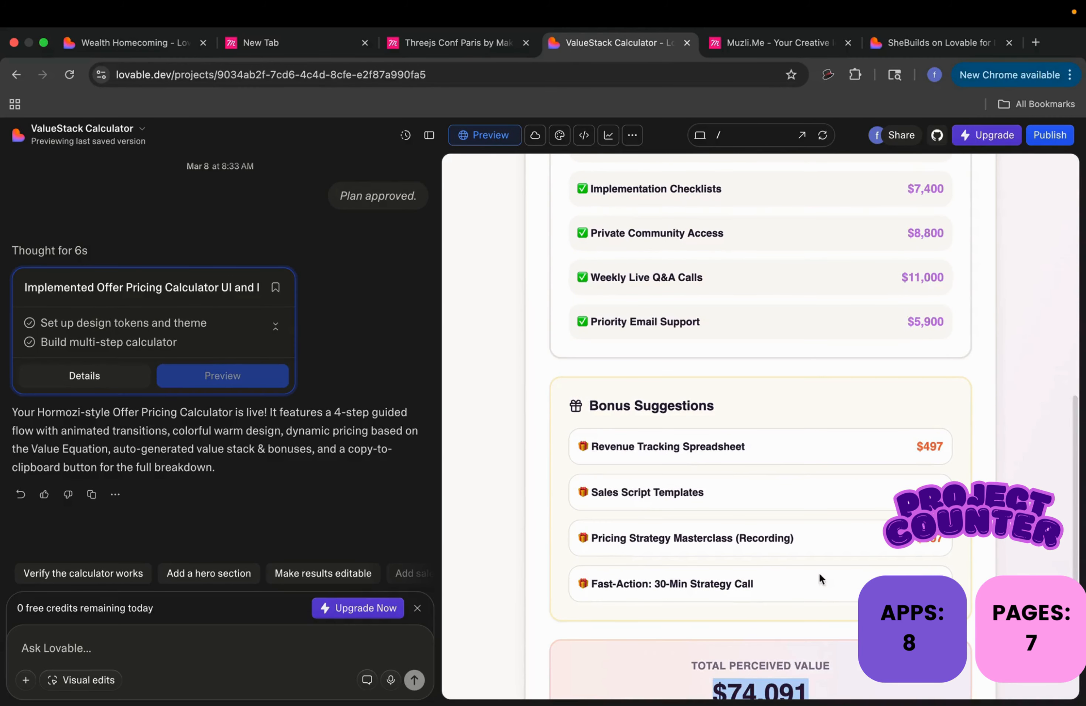
{"action": "scroll", "coordinate": [759, 582], "scroll_direction": "up", "scroll_amount": 5}
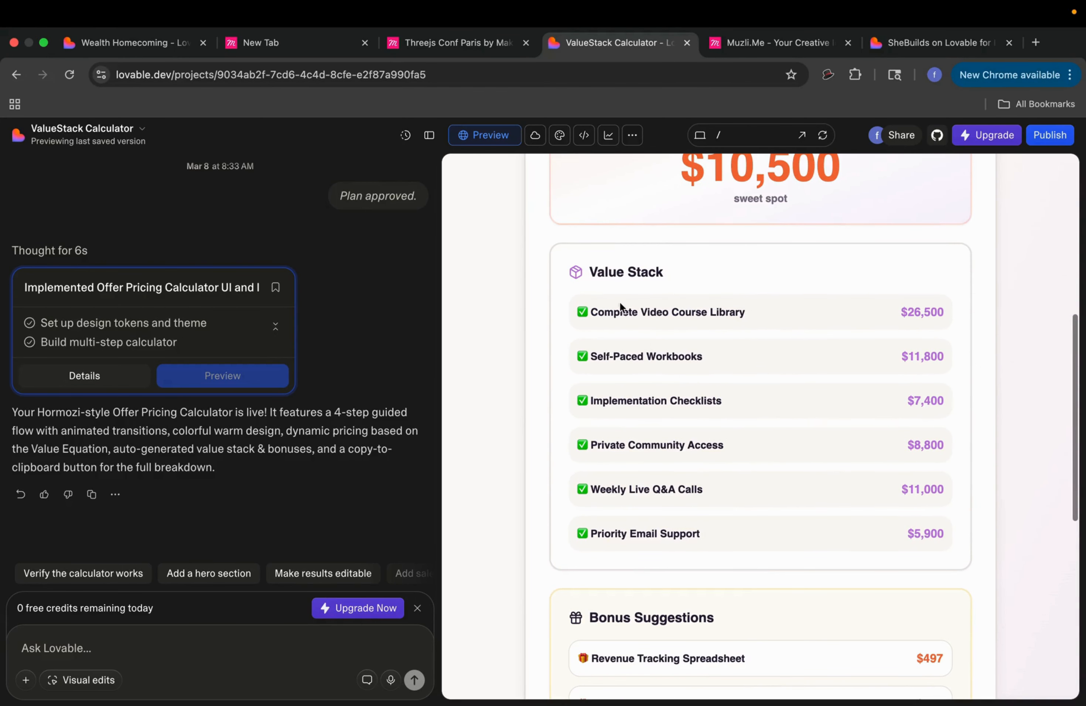
Step: Select the Value Stack items and prices, then swipe back to the projects dashboard
{"action": "left_click_drag", "start_coordinate": [585, 298], "coordinate": [846, 542]}
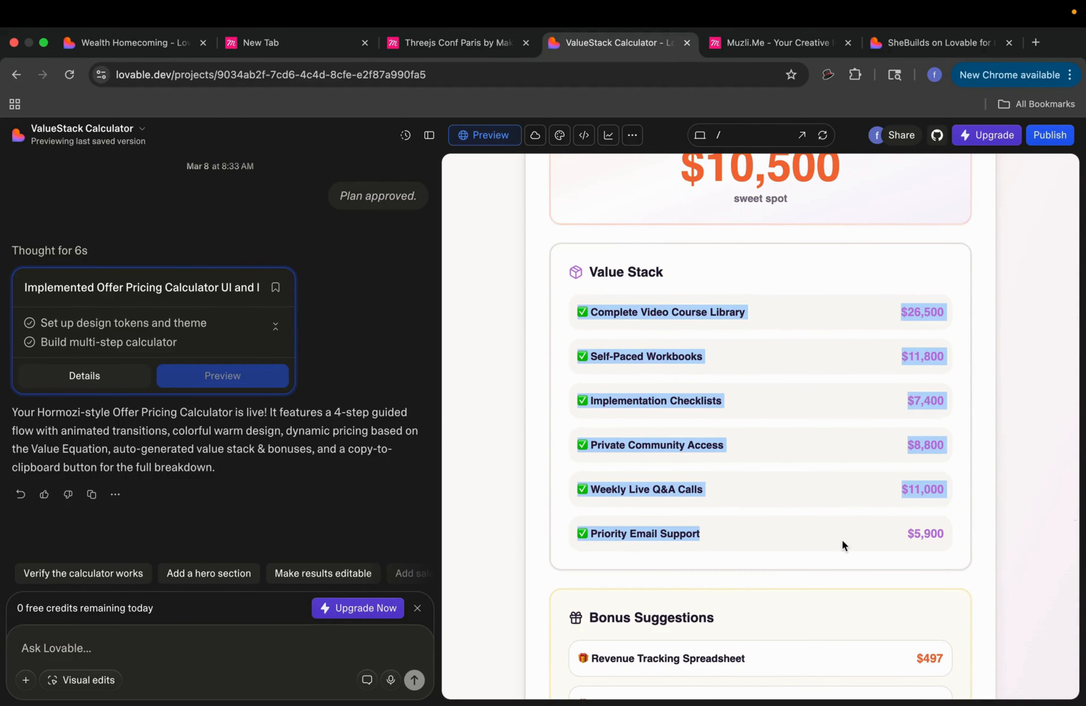
{"action": "scroll", "coordinate": [841, 541], "scroll_direction": "up", "scroll_amount": 8}
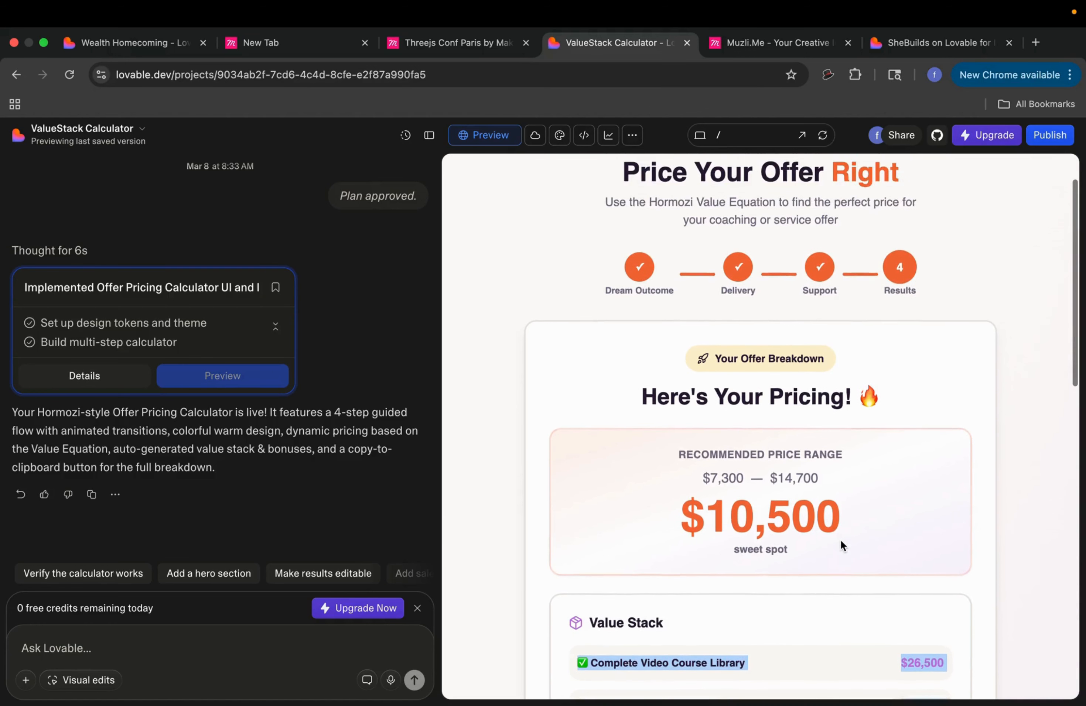
{"action": "scroll", "coordinate": [840, 540], "scroll_direction": "left", "scroll_amount": 10}
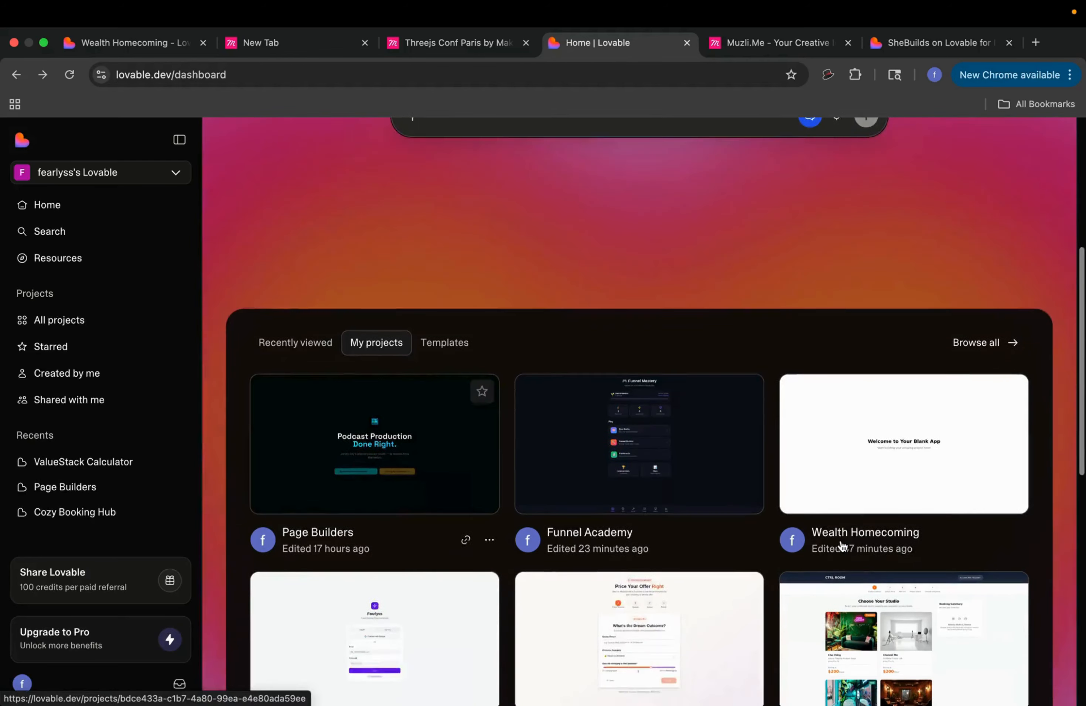
{"action": "scroll", "coordinate": [688, 537], "scroll_direction": "down", "scroll_amount": 5}
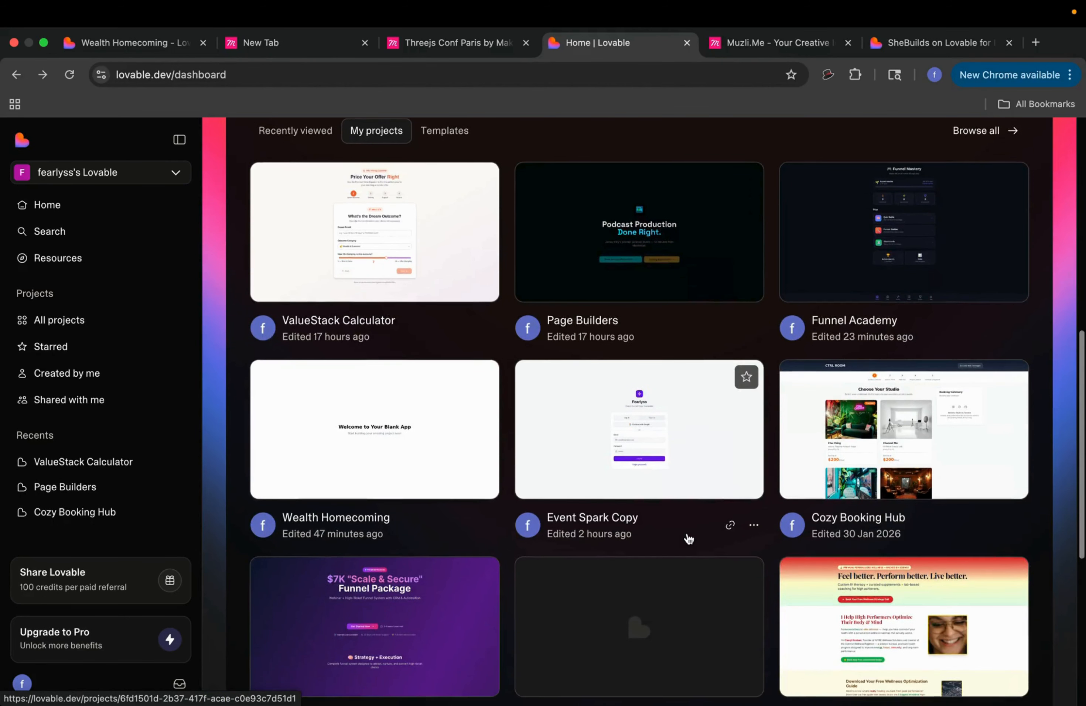
{"action": "scroll", "coordinate": [688, 538], "scroll_direction": "up", "scroll_amount": 3}
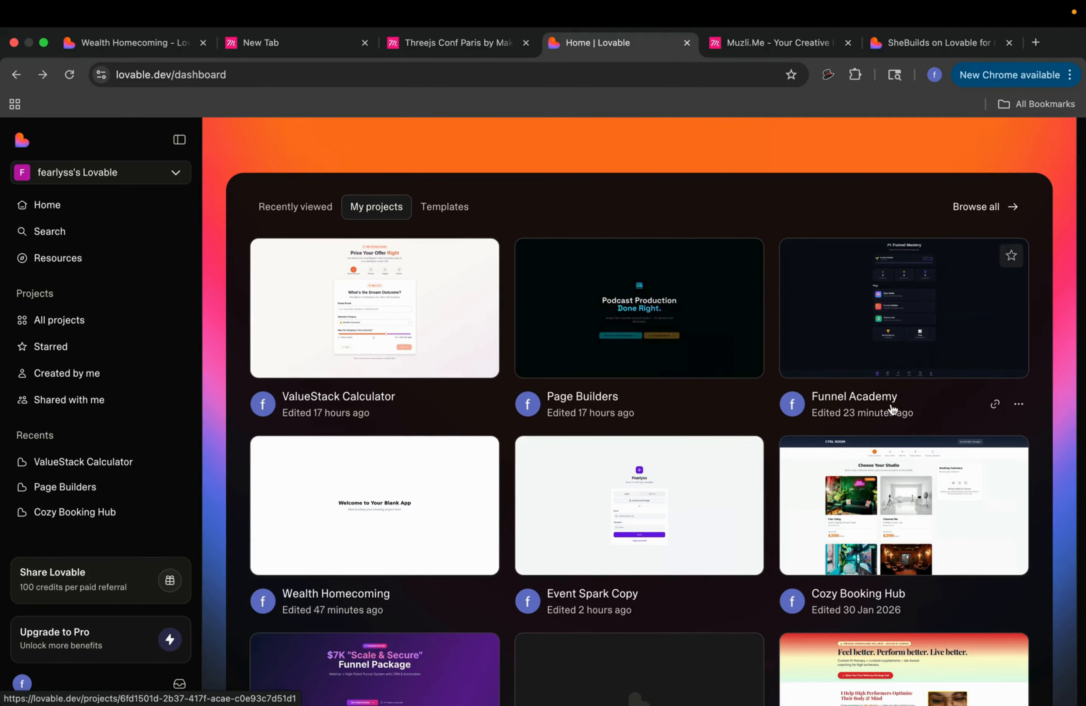
Step: Open Event Spark Copy, toggle its auth form between sign-up and log-in, and continue with Google
{"action": "left_click", "coordinate": [718, 537]}
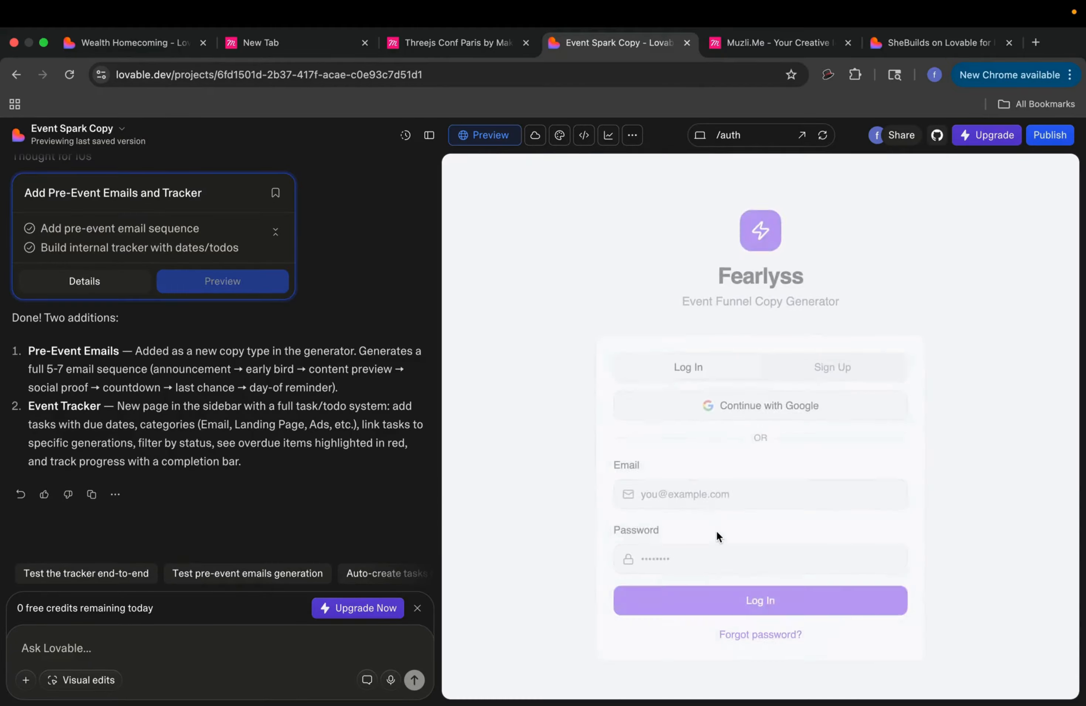
{"action": "left_click", "coordinate": [799, 367]}
{"action": "left_click", "coordinate": [744, 351]}
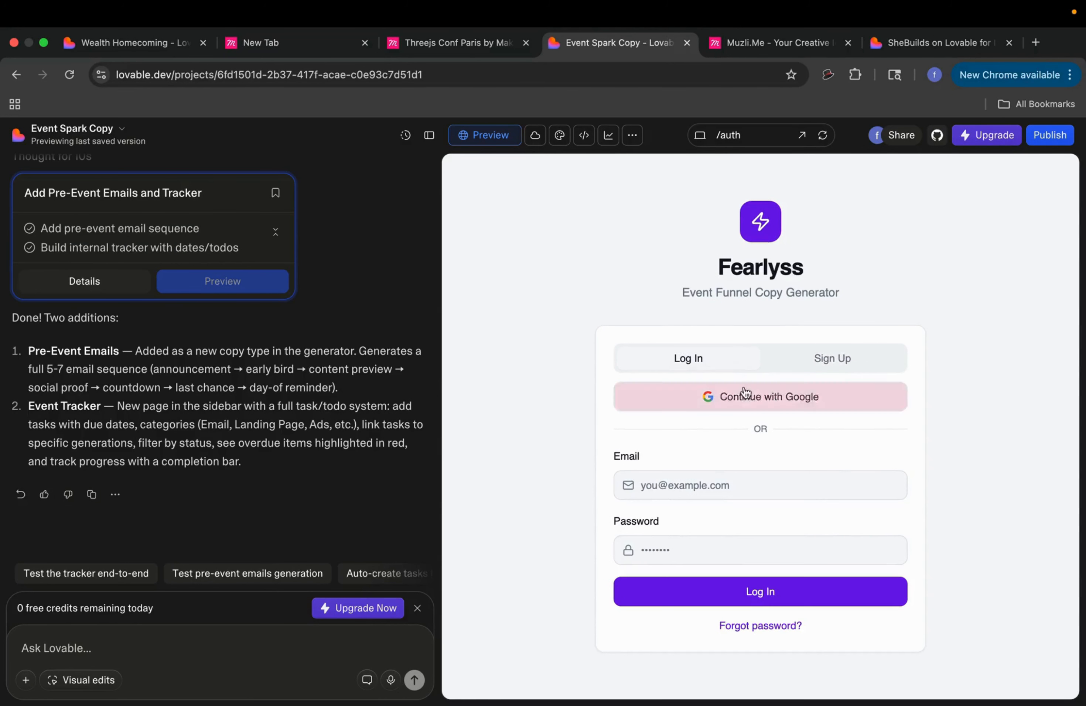
{"action": "left_click", "coordinate": [747, 399]}
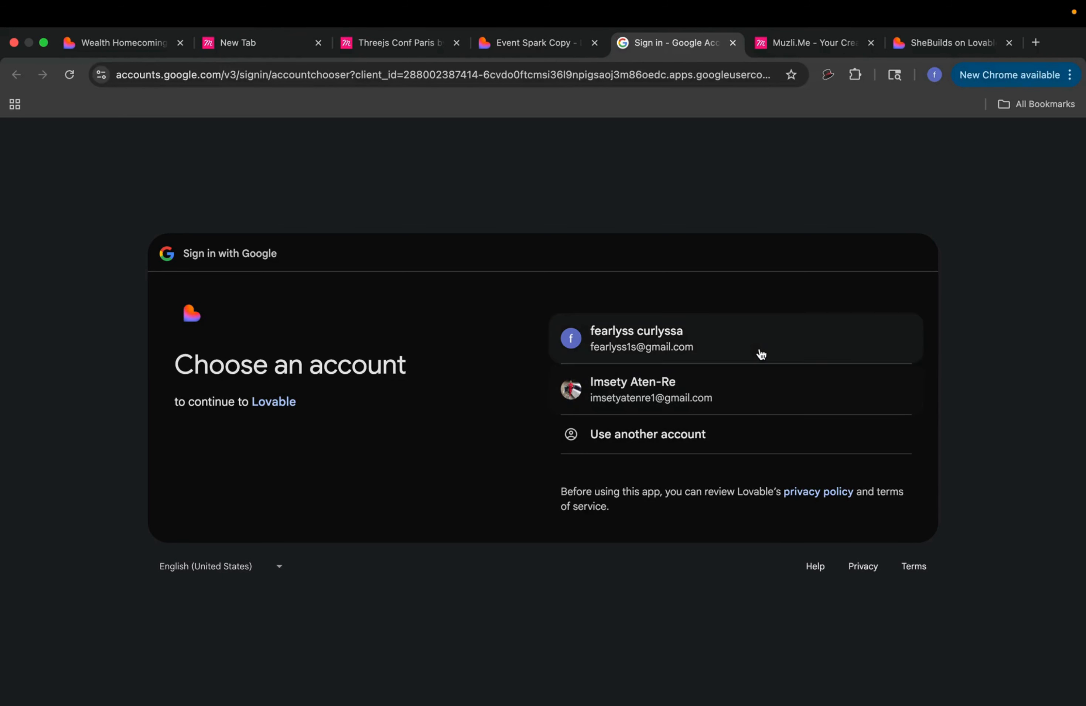
Step: Pick the Google account, allow access on the consent page, and sign in again to reach the Dashboard
{"action": "left_click", "coordinate": [761, 354]}
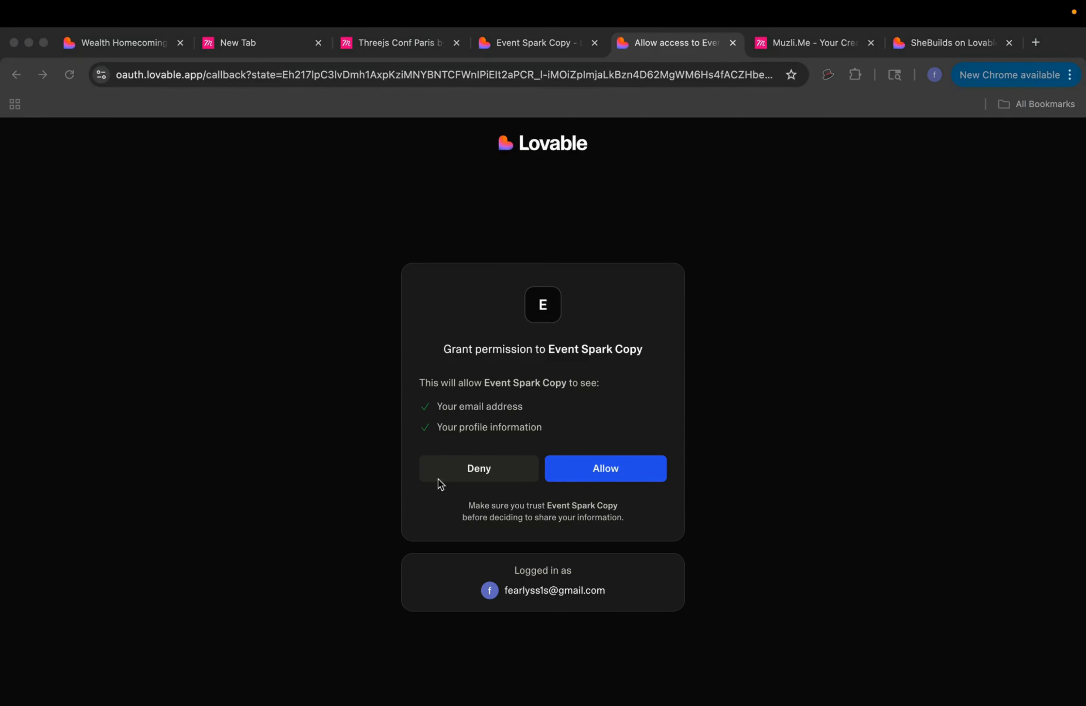
{"action": "left_click", "coordinate": [44, 43]}
{"action": "scroll", "coordinate": [308, 302], "scroll_direction": "down", "scroll_amount": 5}
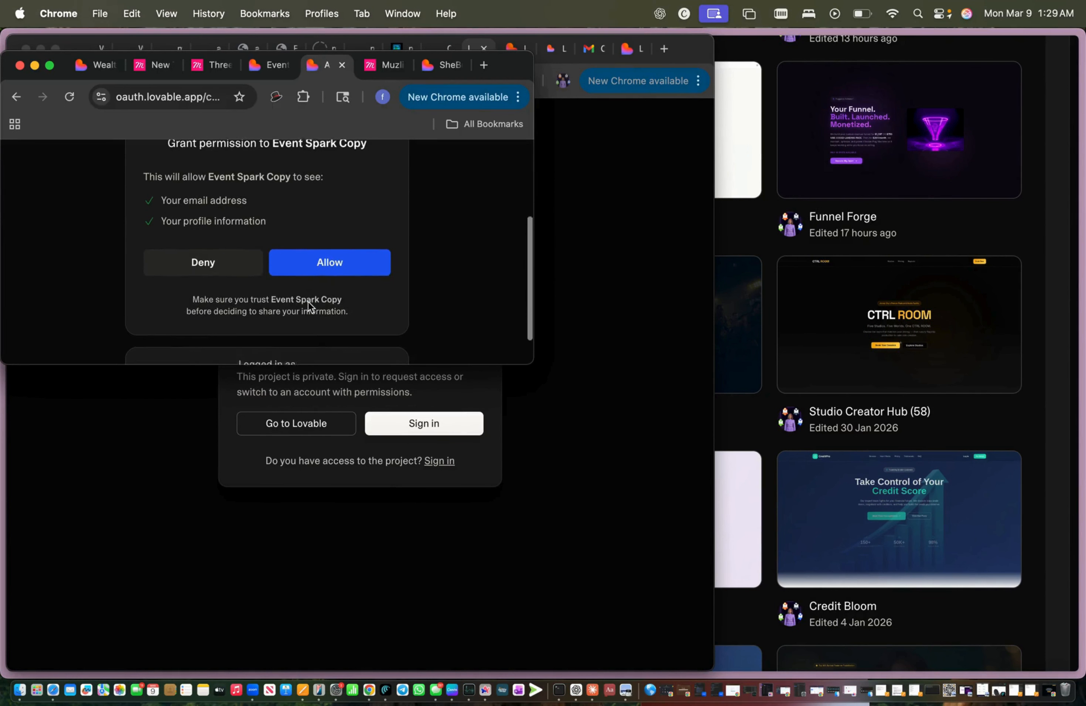
{"action": "left_click", "coordinate": [336, 251]}
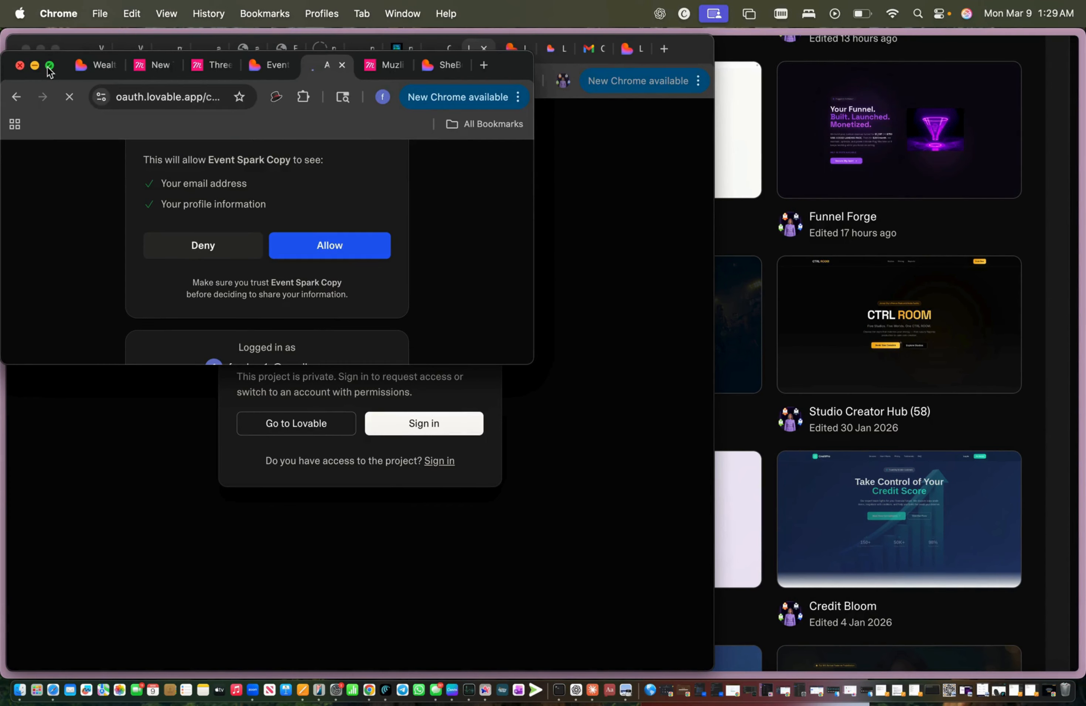
{"action": "left_click", "coordinate": [50, 66]}
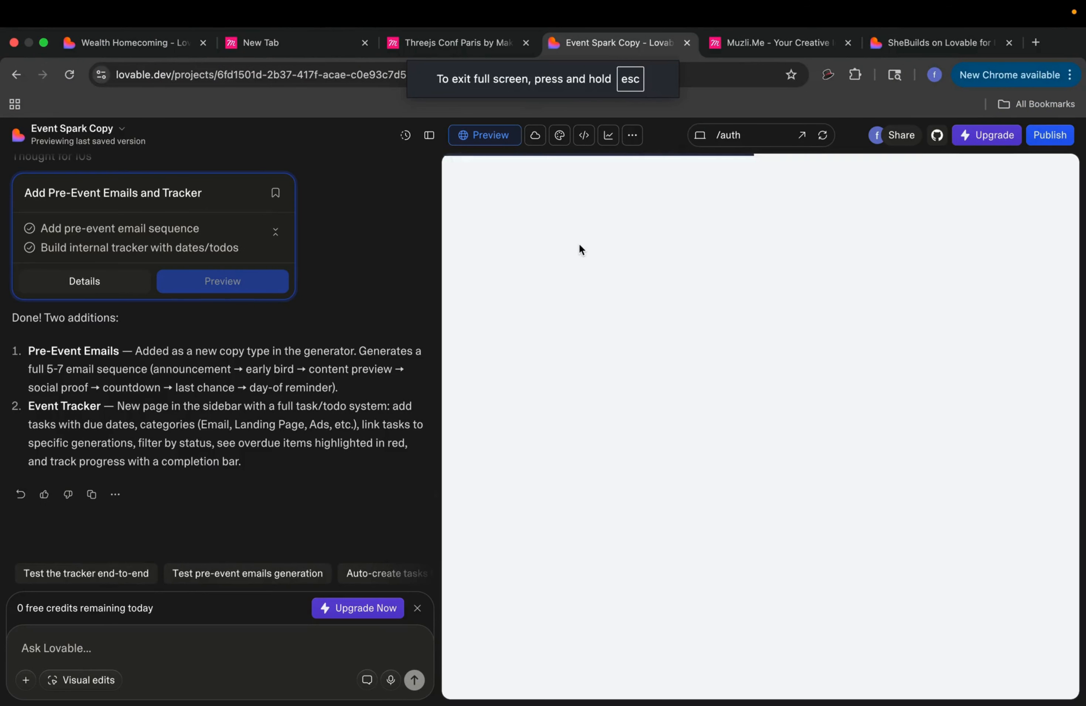
{"action": "left_click", "coordinate": [732, 396]}
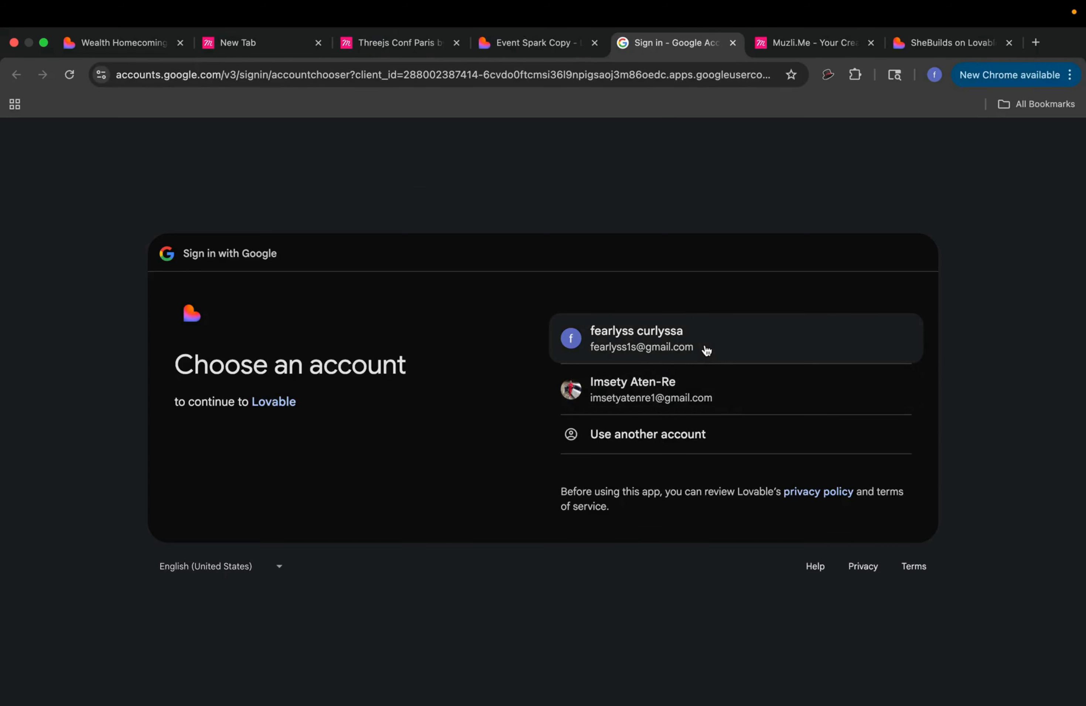
{"action": "left_click", "coordinate": [704, 344]}
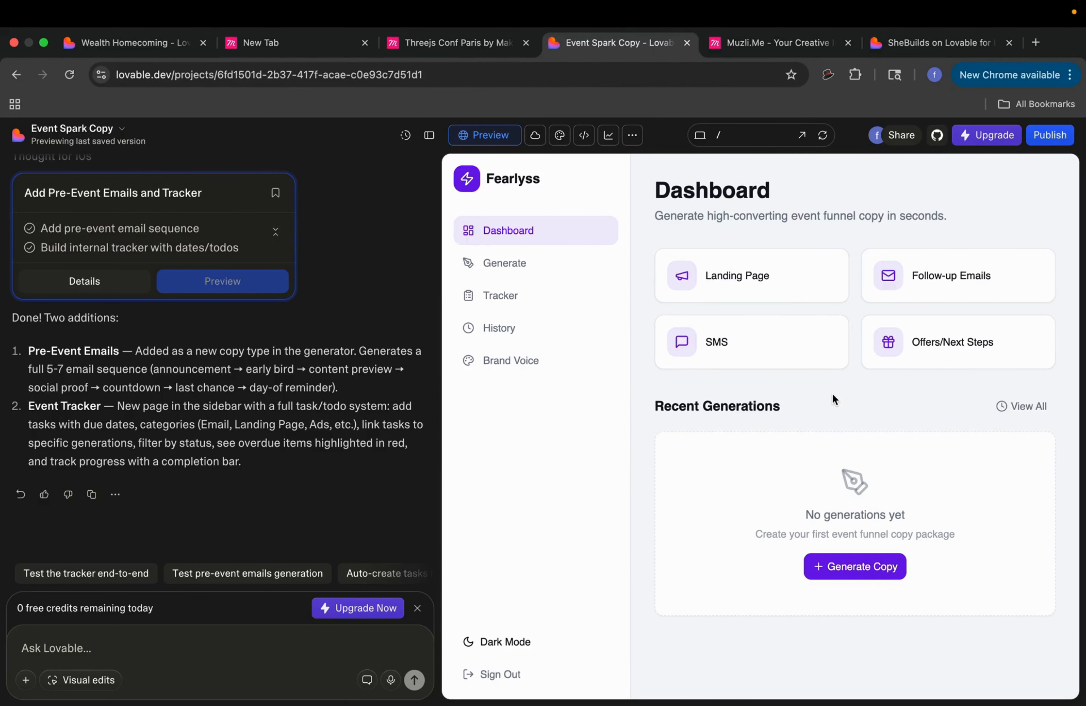
Step: Start a new generation as a Challenge event with topic 'Build Your Funnel With AI'
{"action": "left_click", "coordinate": [796, 279]}
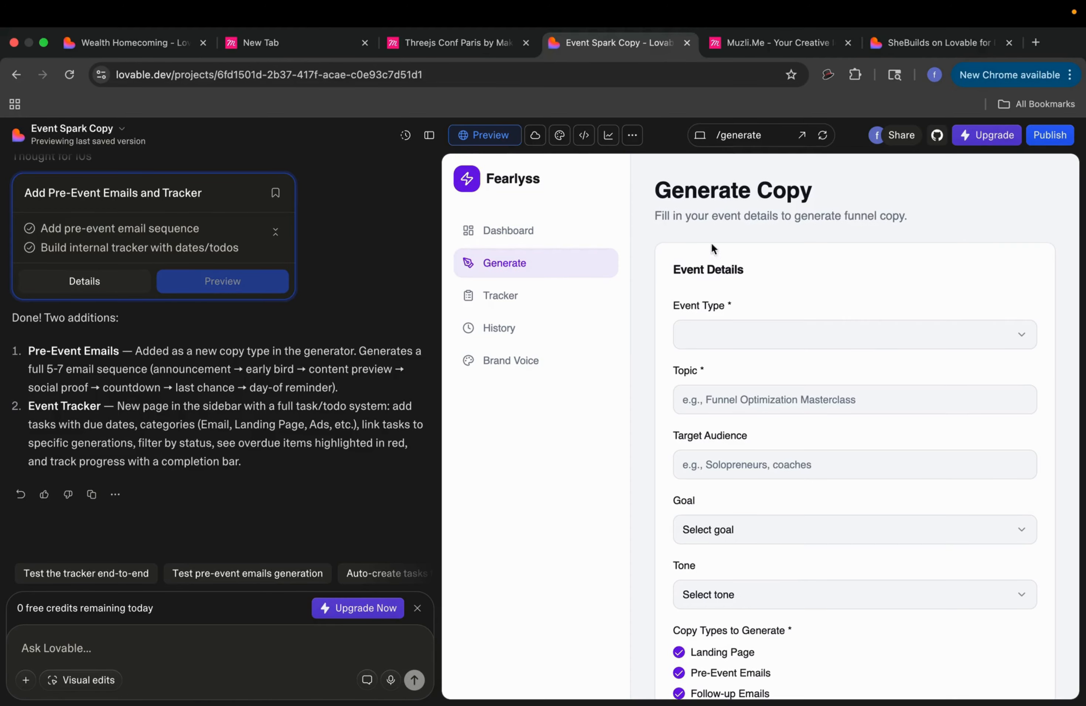
{"action": "left_click", "coordinate": [535, 230]}
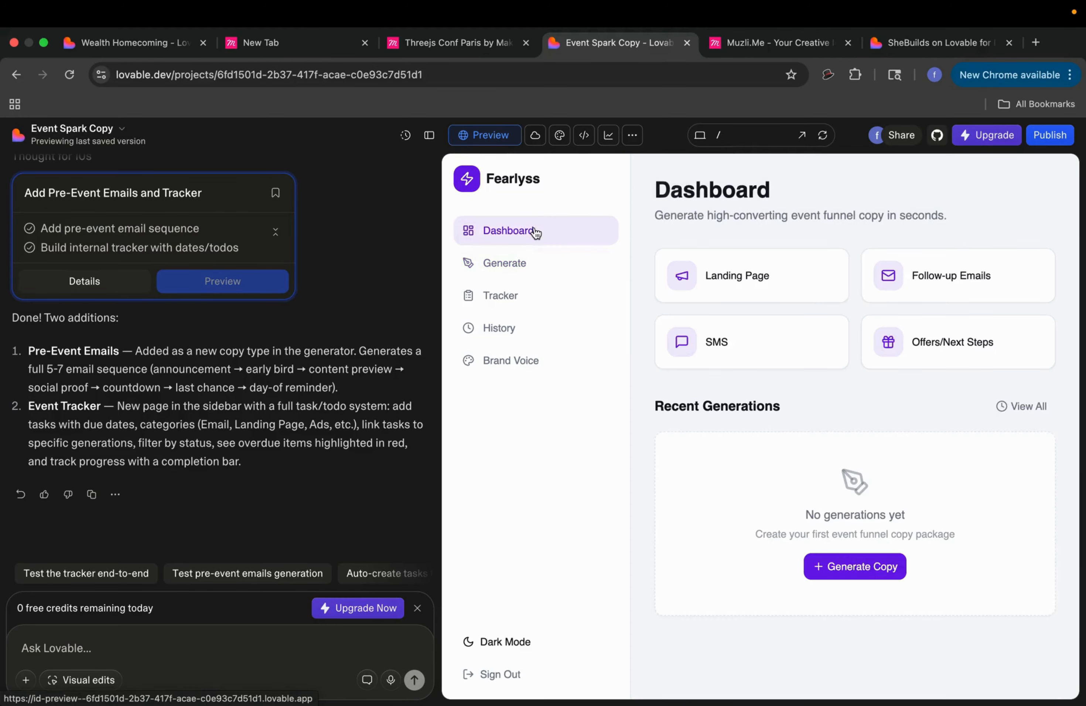
{"action": "left_click", "coordinate": [871, 569]}
{"action": "left_click", "coordinate": [803, 335]}
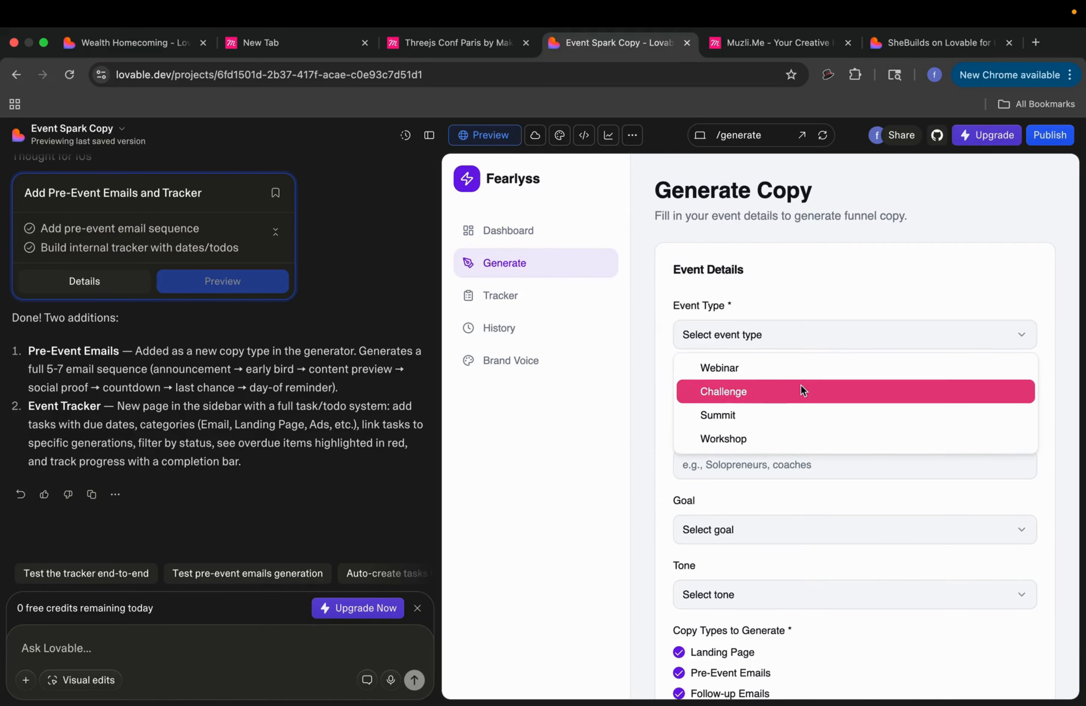
{"action": "left_click", "coordinate": [797, 394]}
{"action": "left_click", "coordinate": [796, 408]}
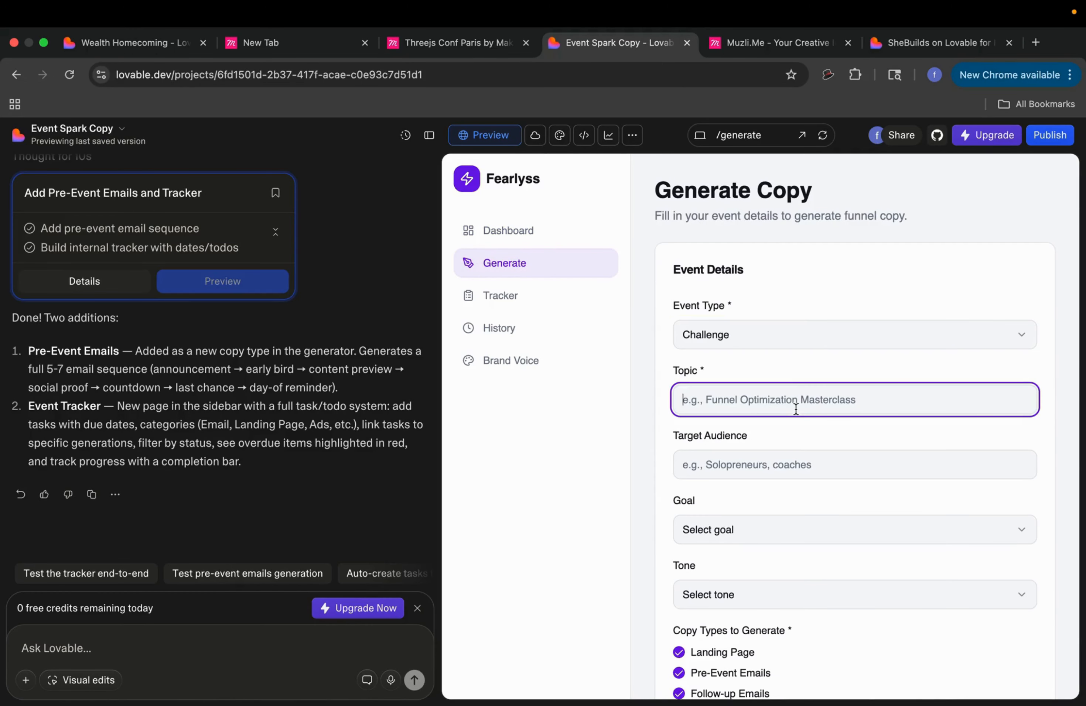
{"action": "type", "text": "Build Your Funnel With AI"}
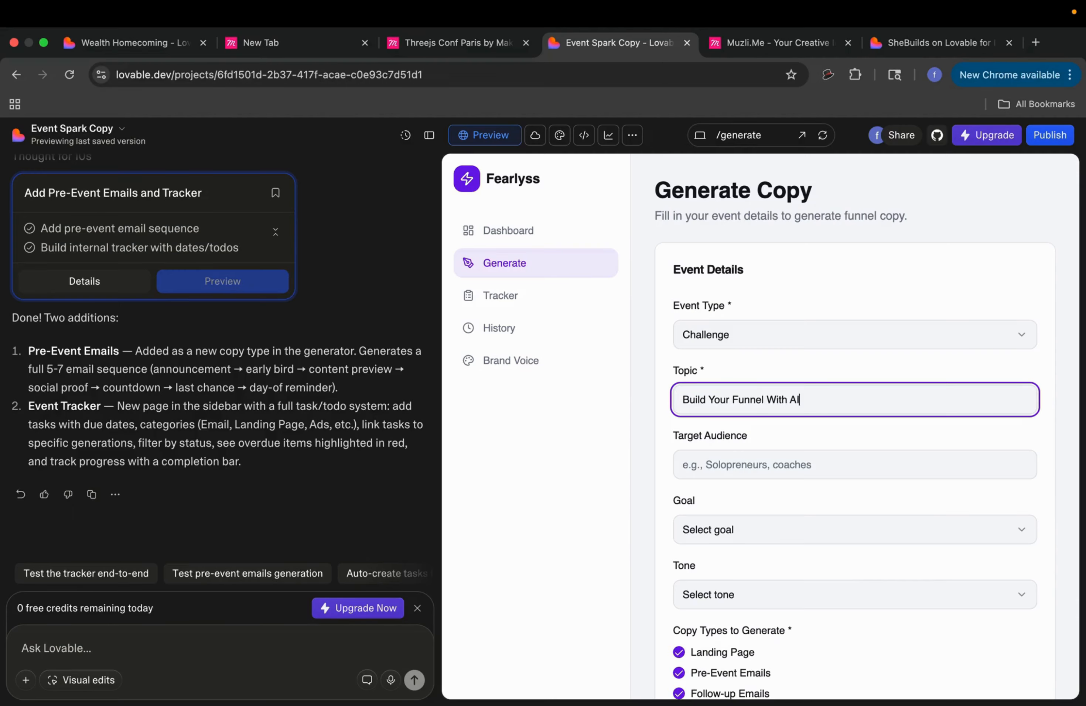
Step: Set the audience to Coaches, goal Sales, tone Professional, and generate the copy
{"action": "left_click", "coordinate": [861, 463]}
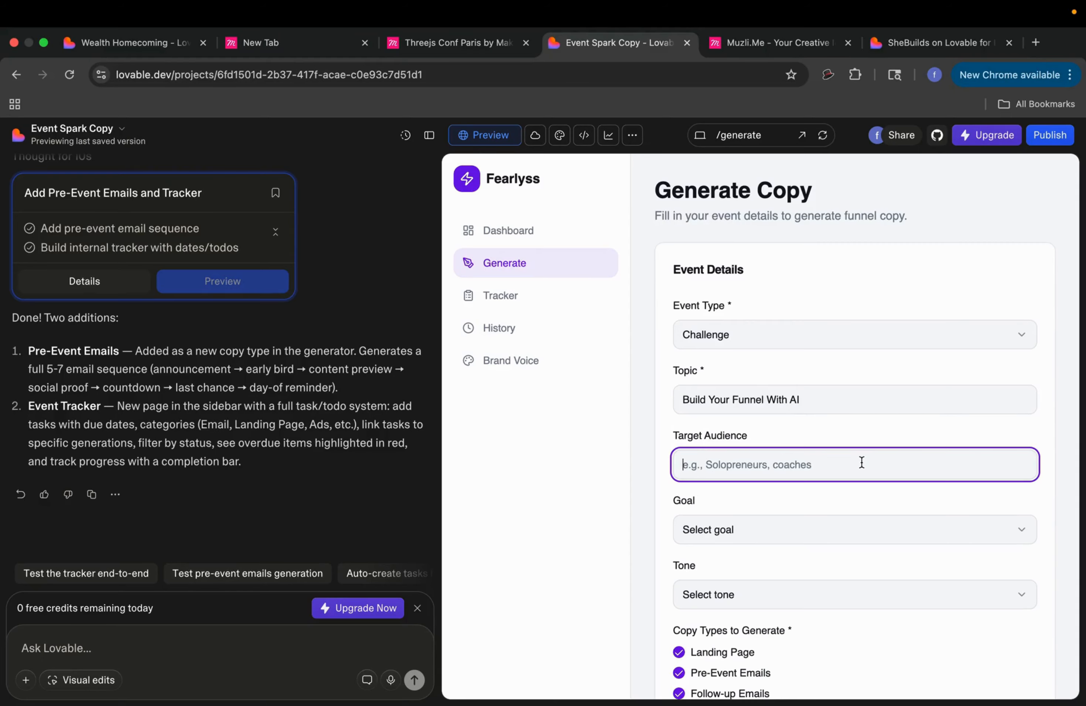
{"action": "type", "text": "Coaches"}
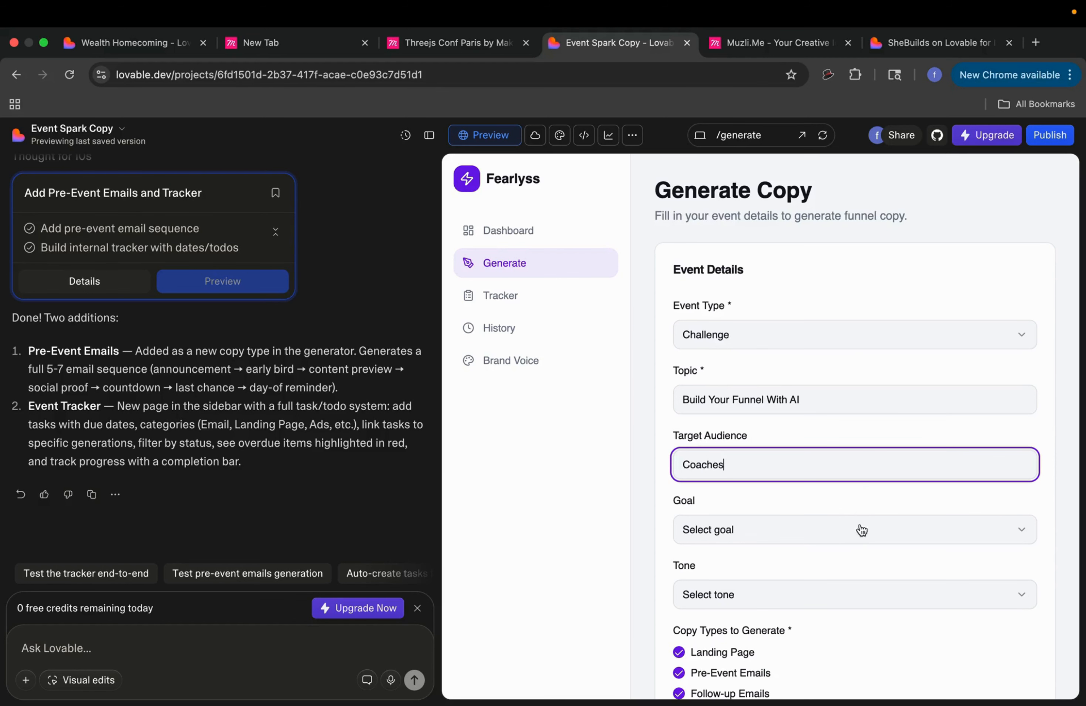
{"action": "left_click", "coordinate": [861, 529]}
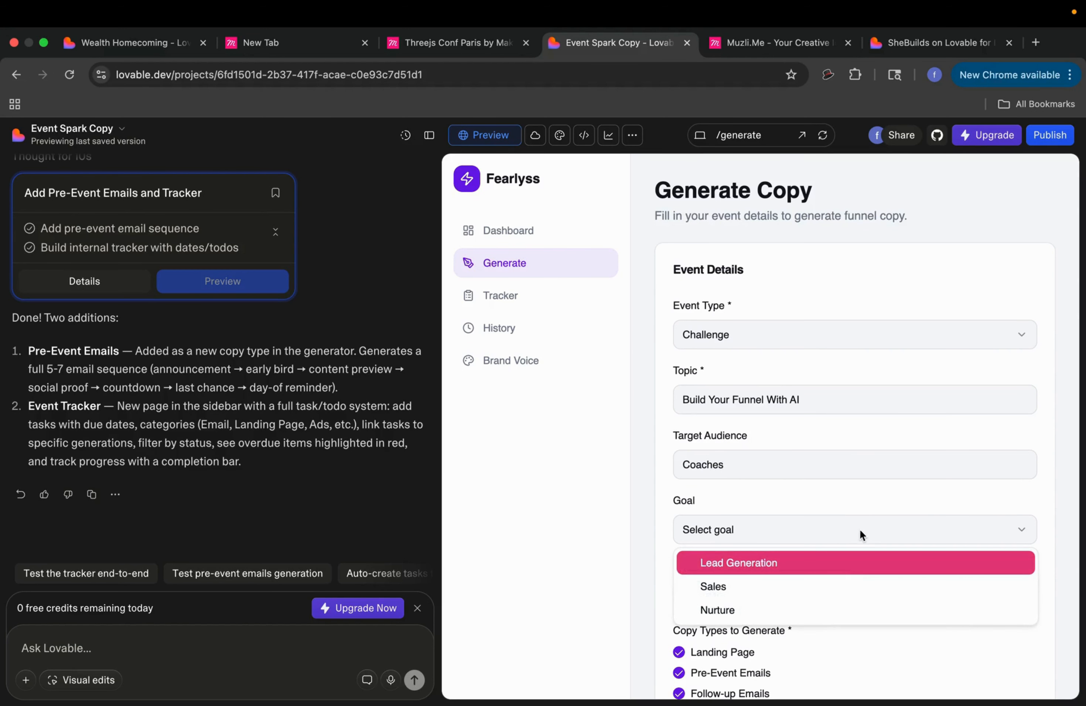
{"action": "left_click", "coordinate": [845, 584]}
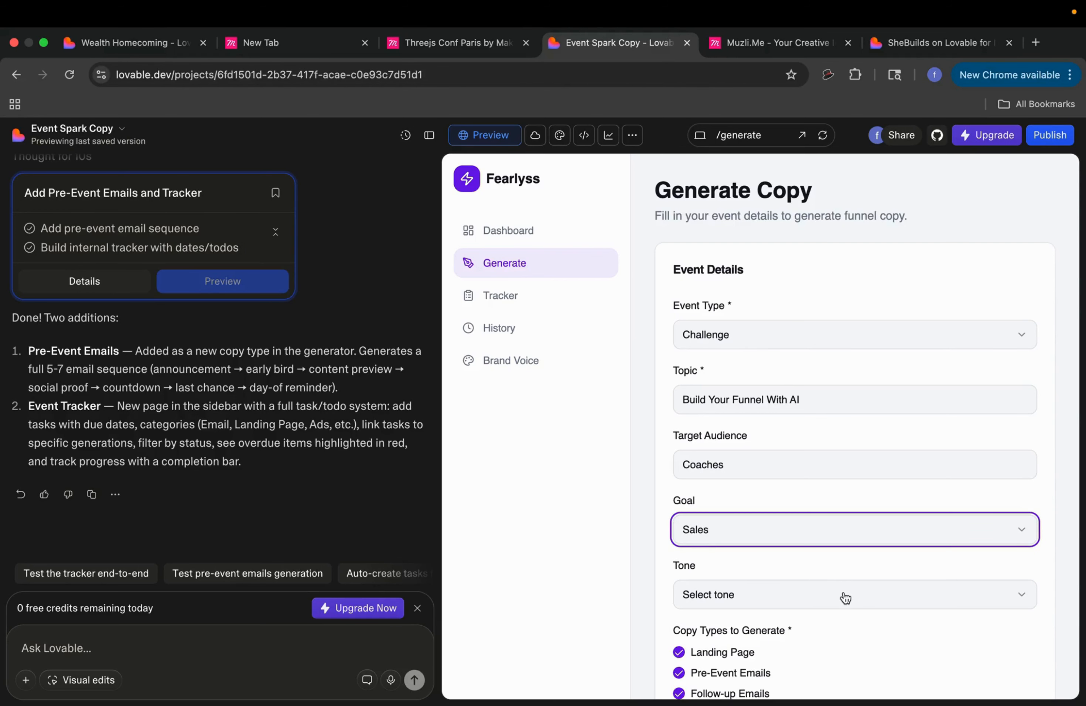
{"action": "left_click", "coordinate": [845, 594]}
{"action": "left_click", "coordinate": [832, 498]}
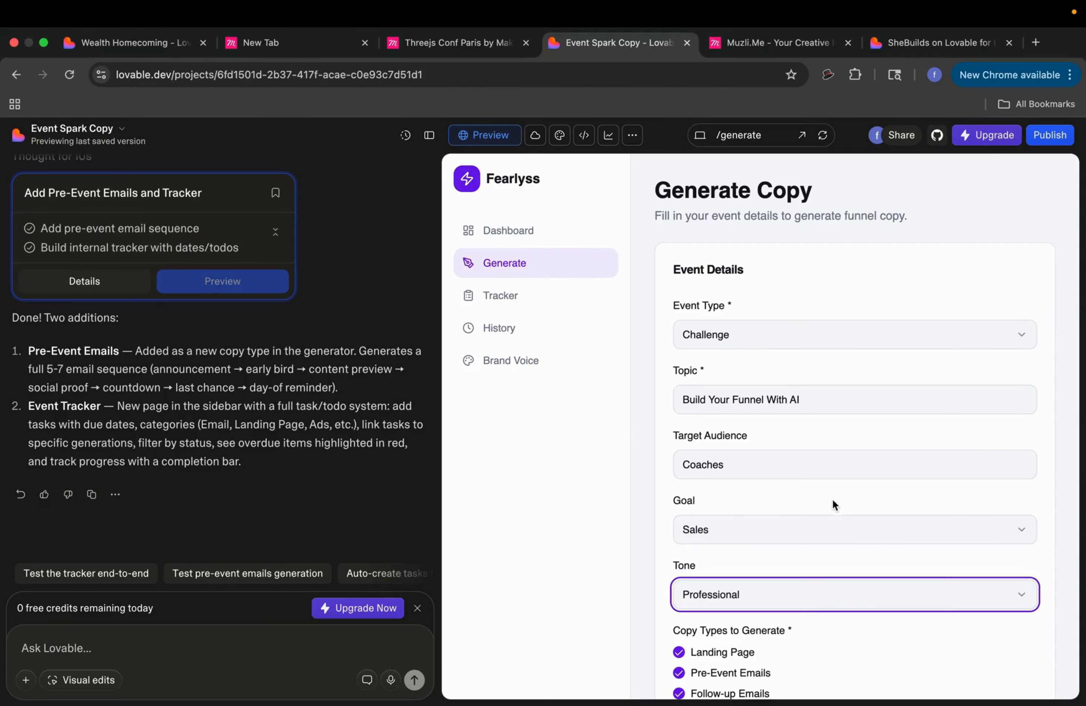
{"action": "scroll", "coordinate": [806, 619], "scroll_direction": "down", "scroll_amount": 10}
{"action": "left_click", "coordinate": [843, 433]}
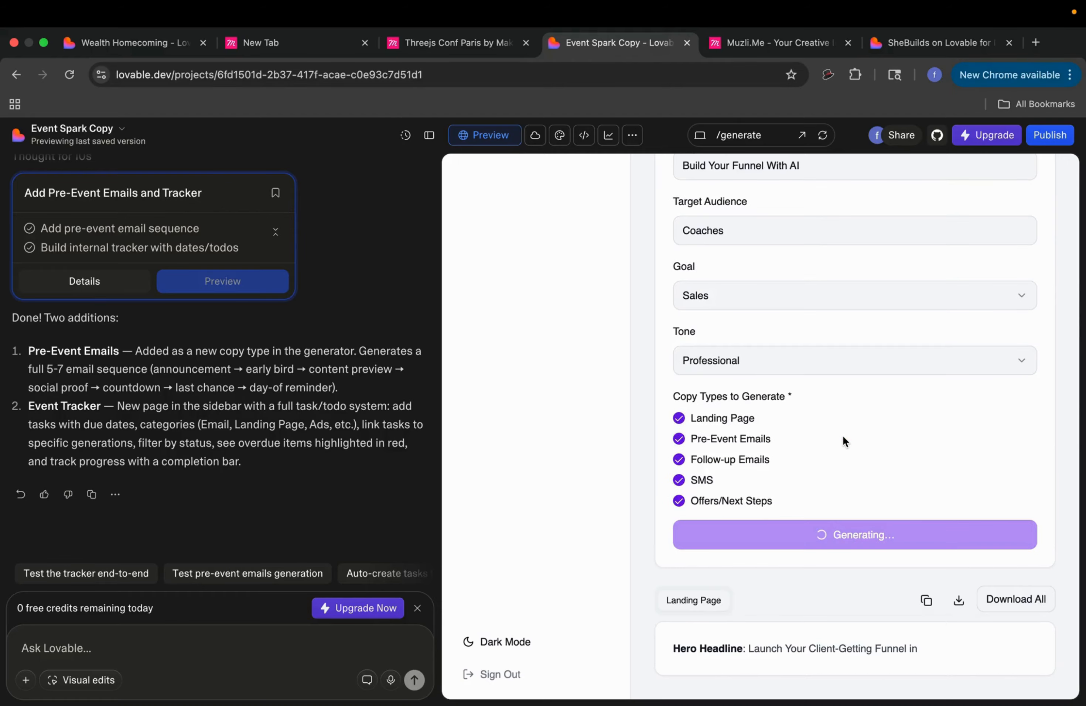
Step: Scroll through the generated Landing Page copy
{"action": "scroll", "coordinate": [859, 597], "scroll_direction": "down", "scroll_amount": 2}
{"action": "scroll", "coordinate": [752, 656], "scroll_direction": "down", "scroll_amount": 3}
{"action": "scroll", "coordinate": [727, 635], "scroll_direction": "down", "scroll_amount": 9}
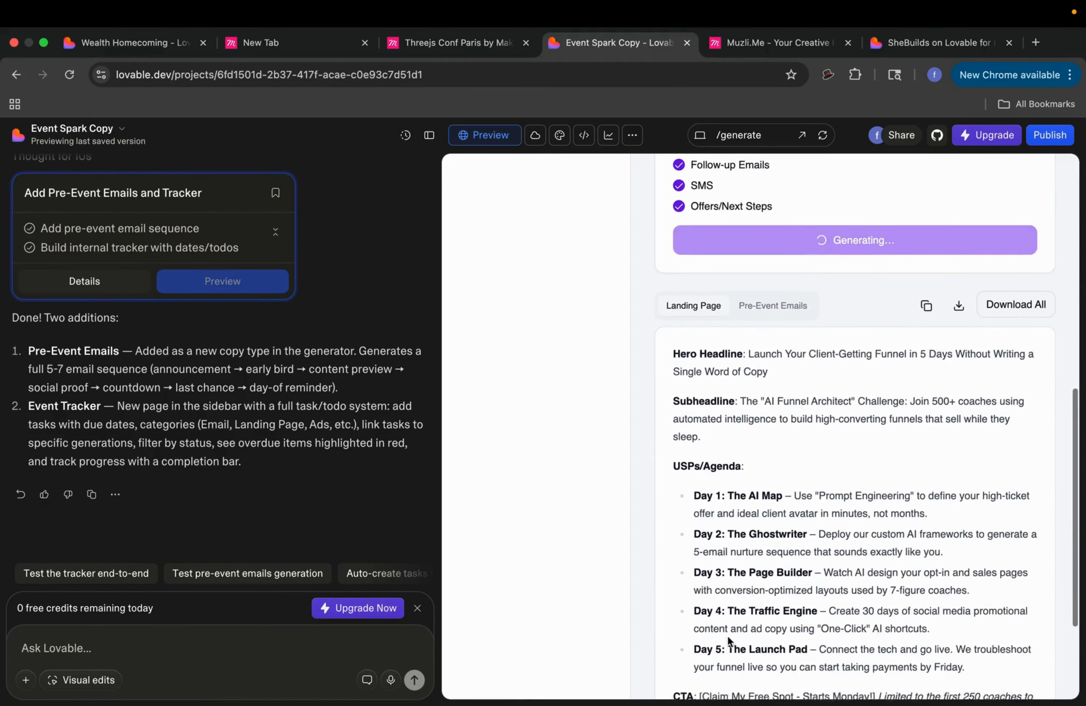
{"action": "scroll", "coordinate": [734, 596], "scroll_direction": "up", "scroll_amount": 4}
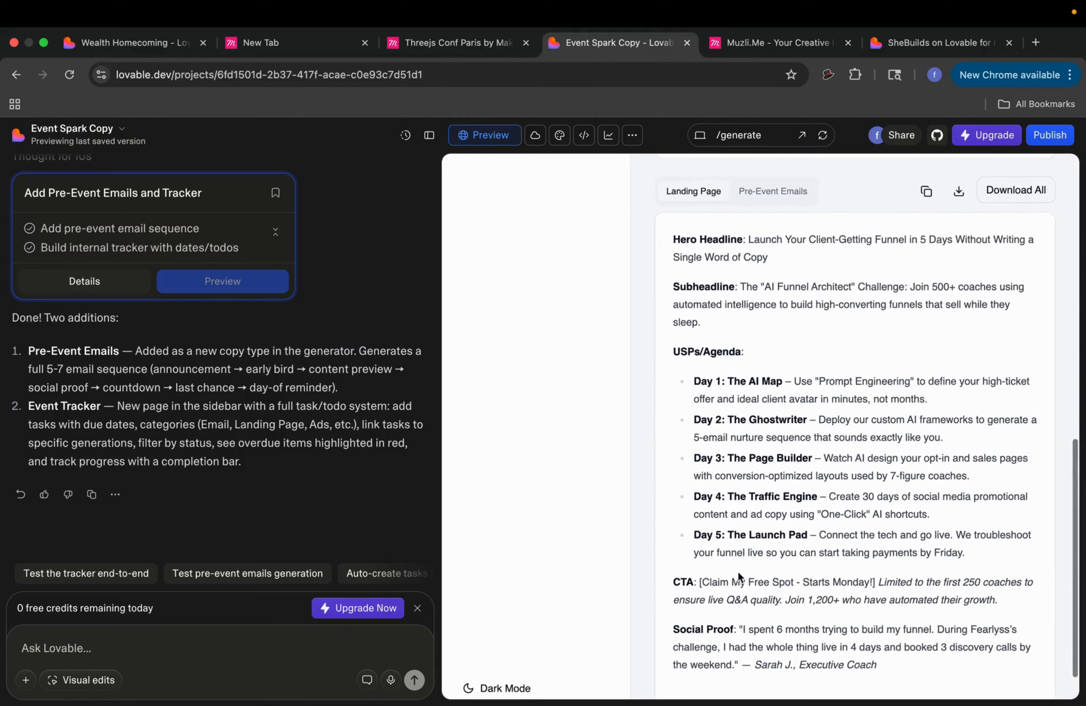
{"action": "scroll", "coordinate": [746, 447], "scroll_direction": "down", "scroll_amount": 4}
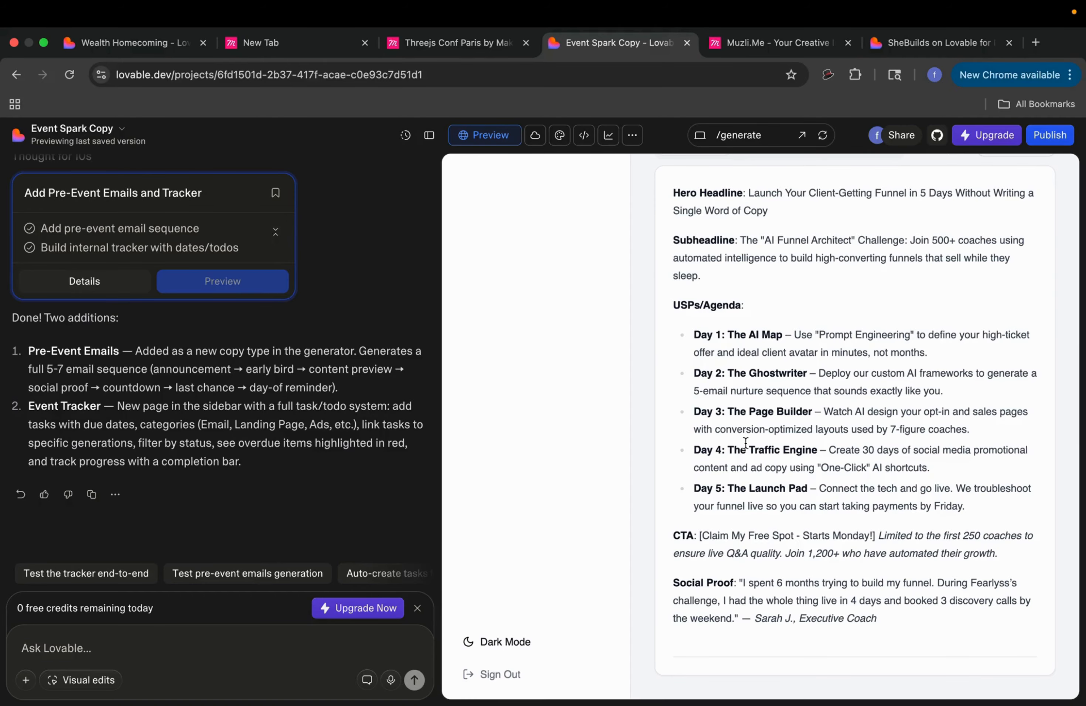
{"action": "scroll", "coordinate": [742, 438], "scroll_direction": "up", "scroll_amount": 6}
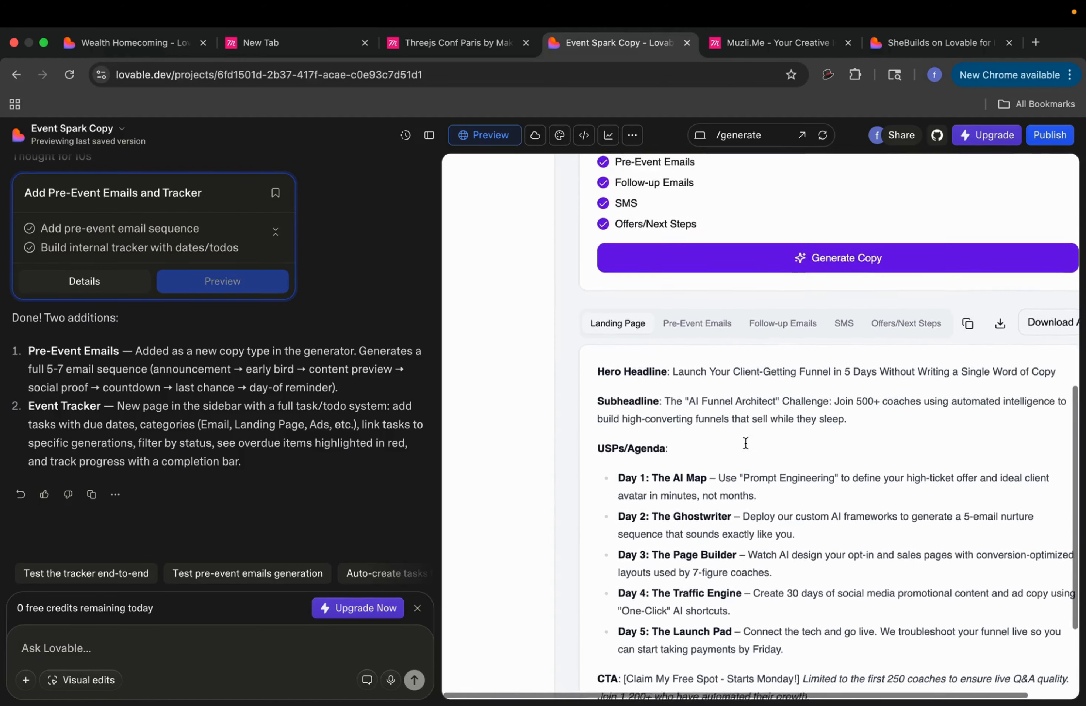
{"action": "scroll", "coordinate": [697, 425], "scroll_direction": "down", "scroll_amount": 2}
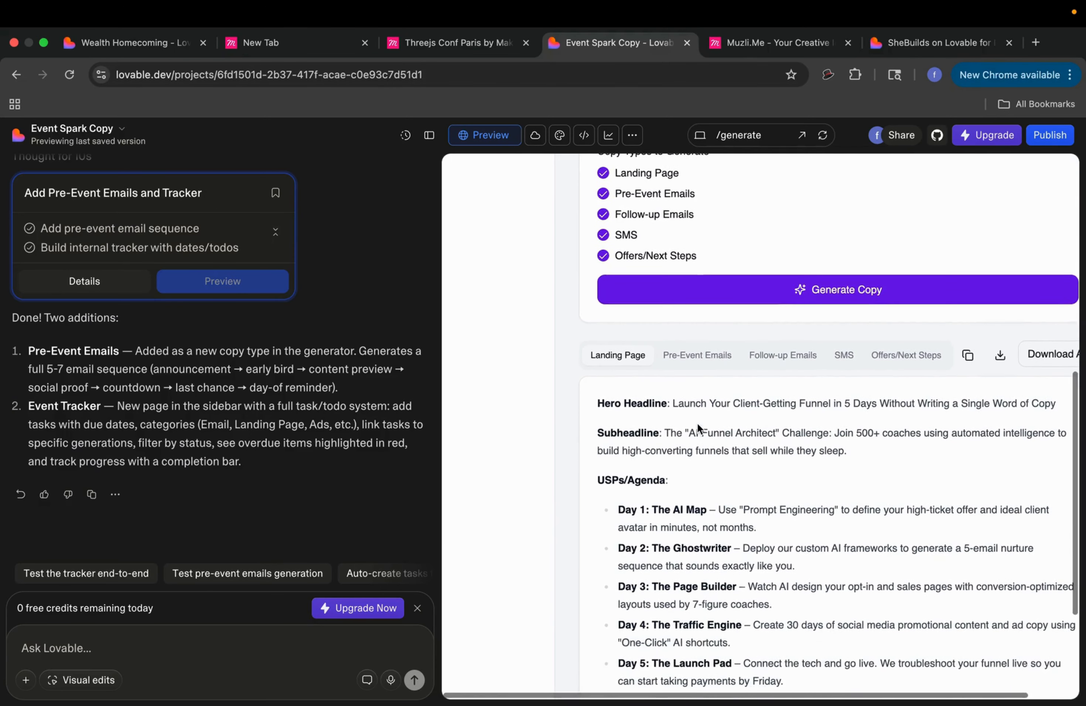
Step: Review the Pre-Event Emails, Follow-up Emails, SMS and Offers/Next Steps copy
{"action": "left_click", "coordinate": [691, 357]}
{"action": "scroll", "coordinate": [736, 440], "scroll_direction": "down", "scroll_amount": 10}
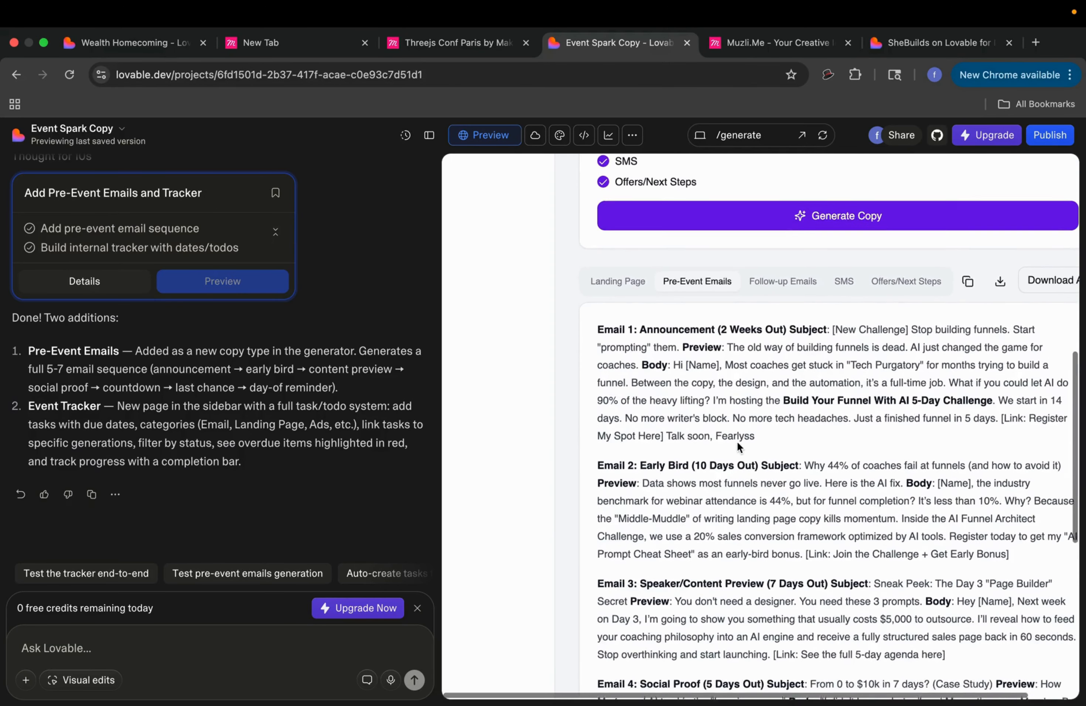
{"action": "scroll", "coordinate": [737, 441], "scroll_direction": "down", "scroll_amount": 5}
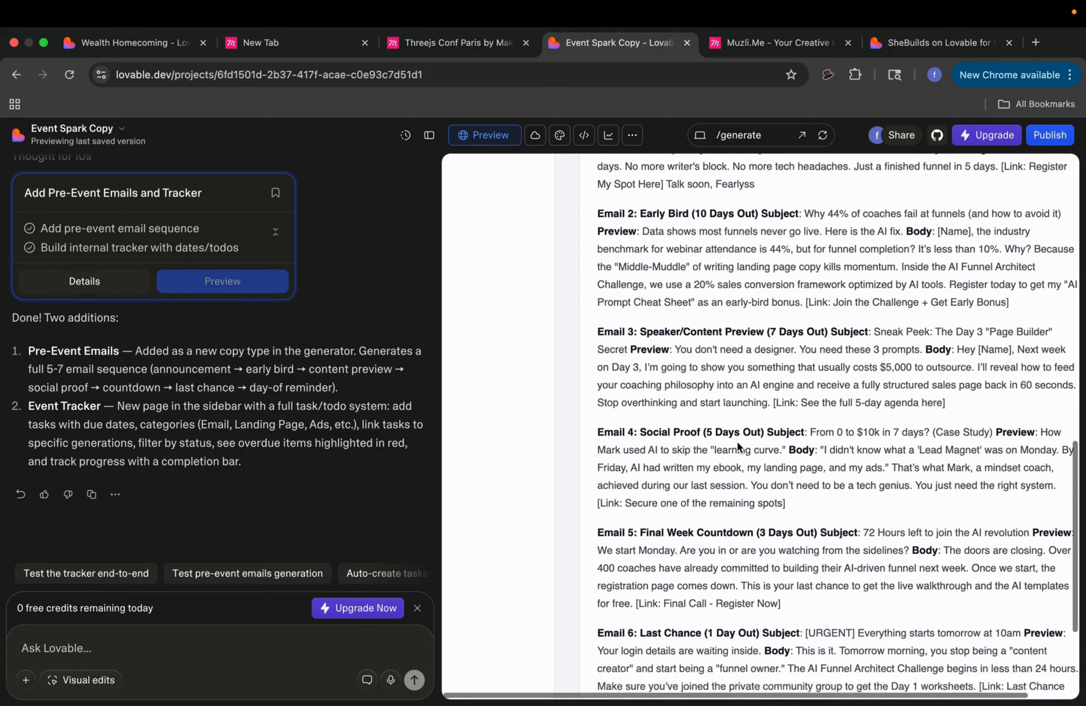
{"action": "scroll", "coordinate": [739, 433], "scroll_direction": "up", "scroll_amount": 15}
{"action": "left_click", "coordinate": [782, 394]}
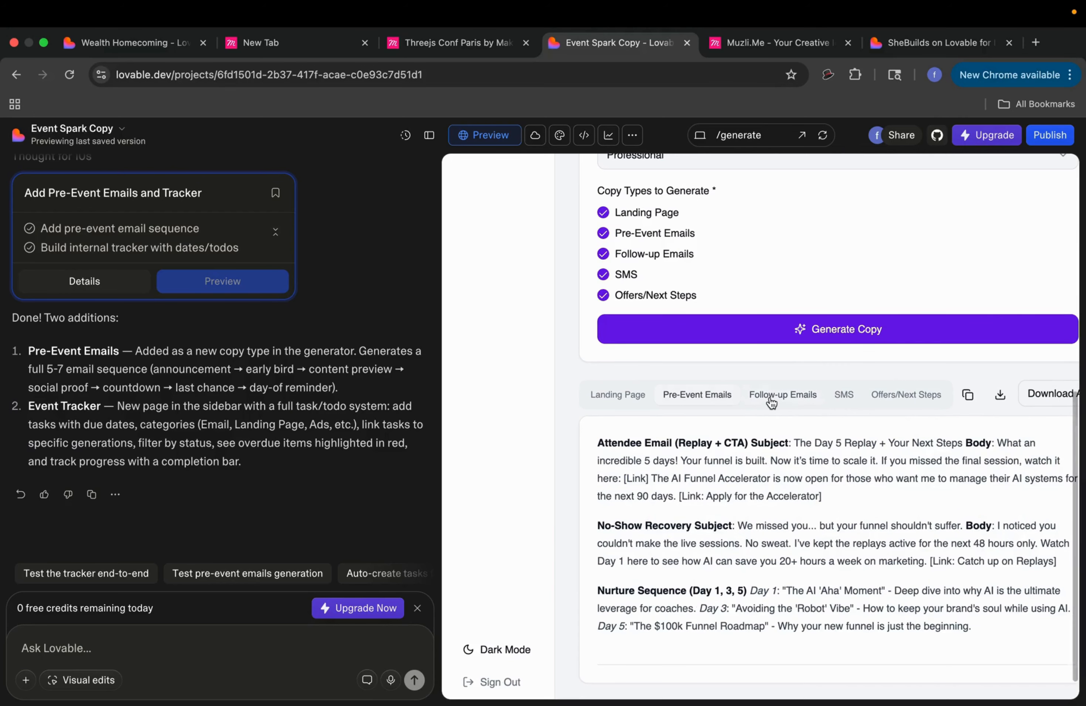
{"action": "scroll", "coordinate": [811, 504], "scroll_direction": "down", "scroll_amount": 1}
{"action": "left_click", "coordinate": [835, 397]}
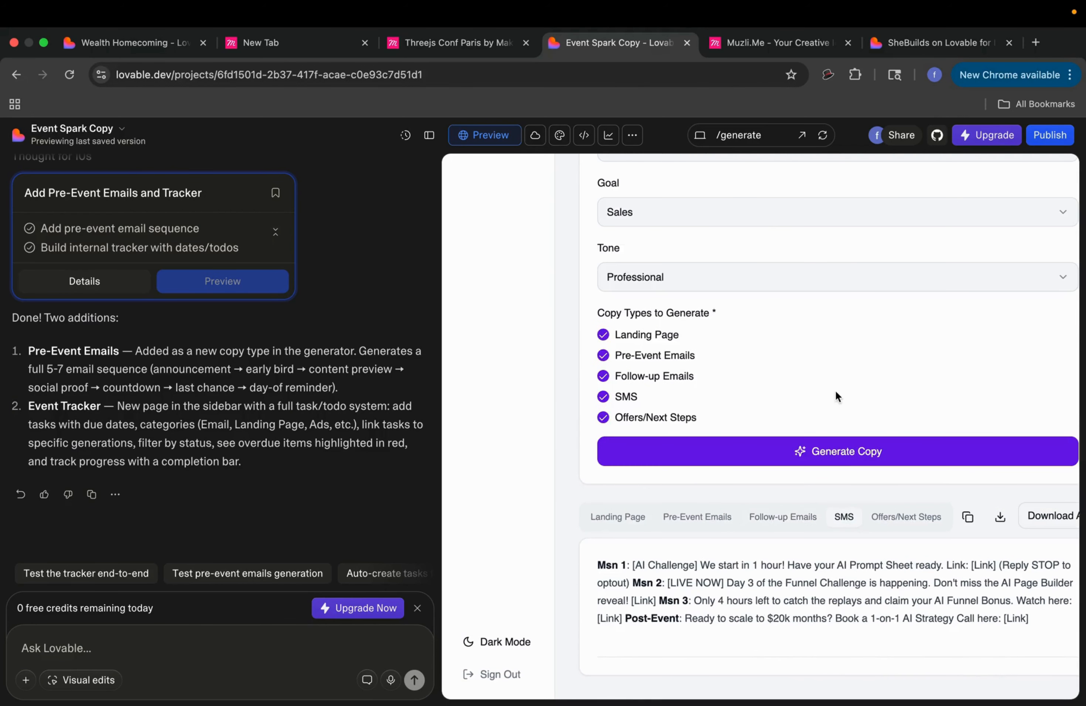
{"action": "left_click", "coordinate": [897, 518]}
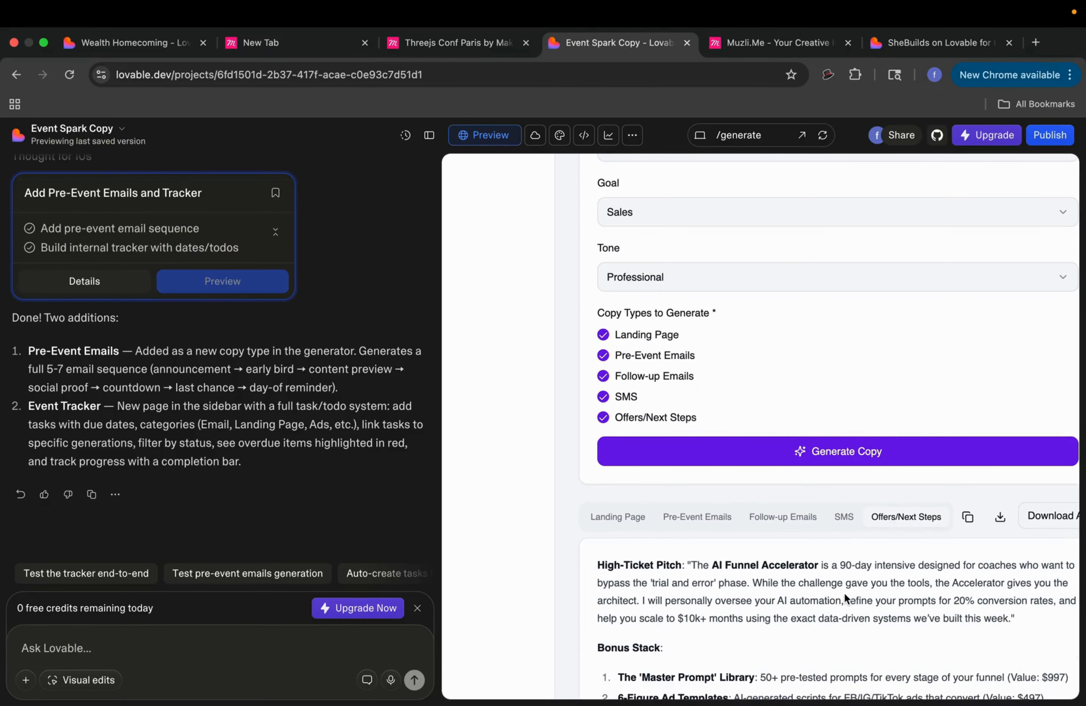
{"action": "scroll", "coordinate": [843, 592], "scroll_direction": "down", "scroll_amount": 5}
{"action": "scroll", "coordinate": [843, 591], "scroll_direction": "up", "scroll_amount": 10}
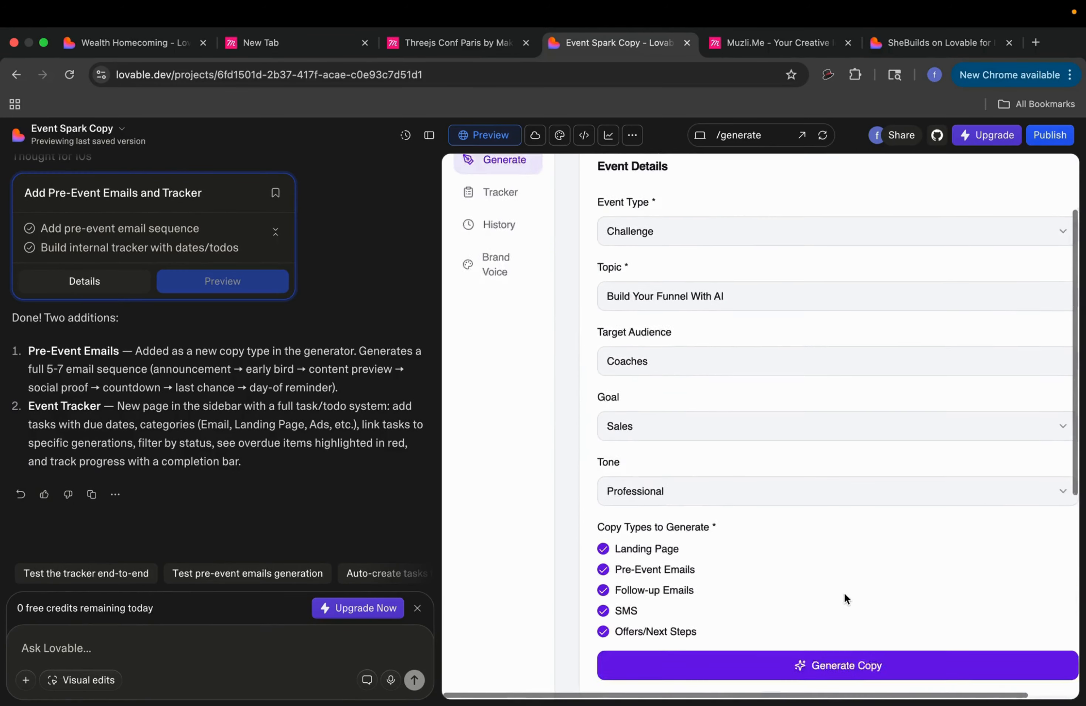
{"action": "scroll", "coordinate": [843, 591], "scroll_direction": "up", "scroll_amount": 3}
Step: Browse the Tracker and Brand Voice pages, then view History with the saved 'Build Your Funnel With AI' generation
{"action": "left_click", "coordinate": [511, 295]}
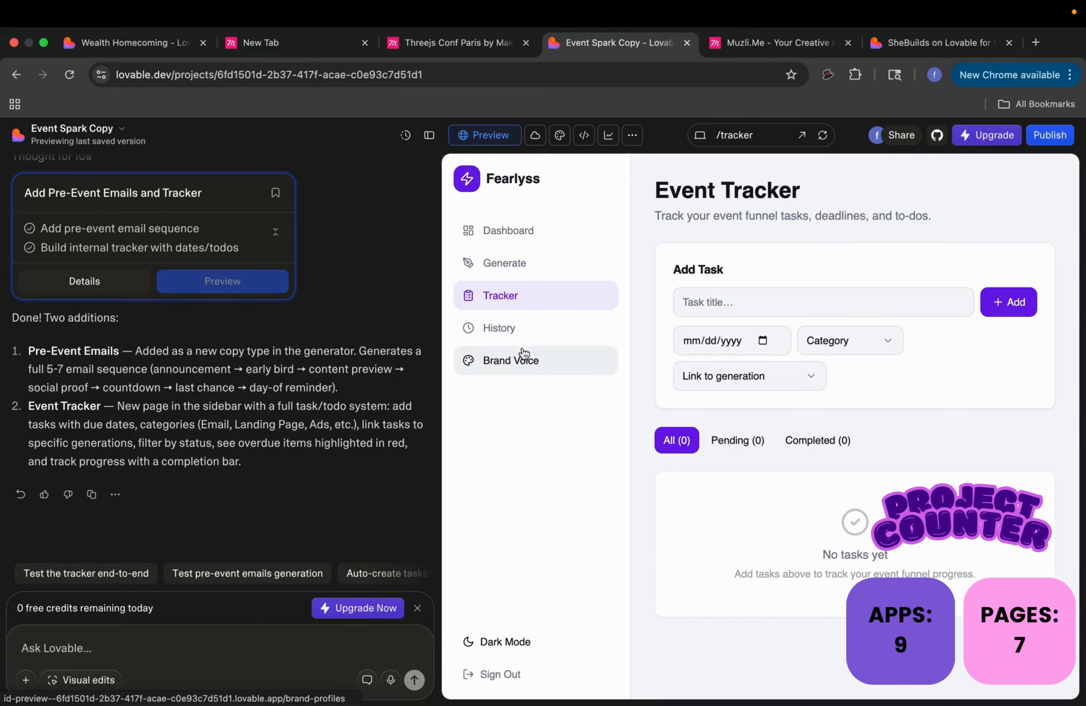
{"action": "left_click", "coordinate": [529, 358]}
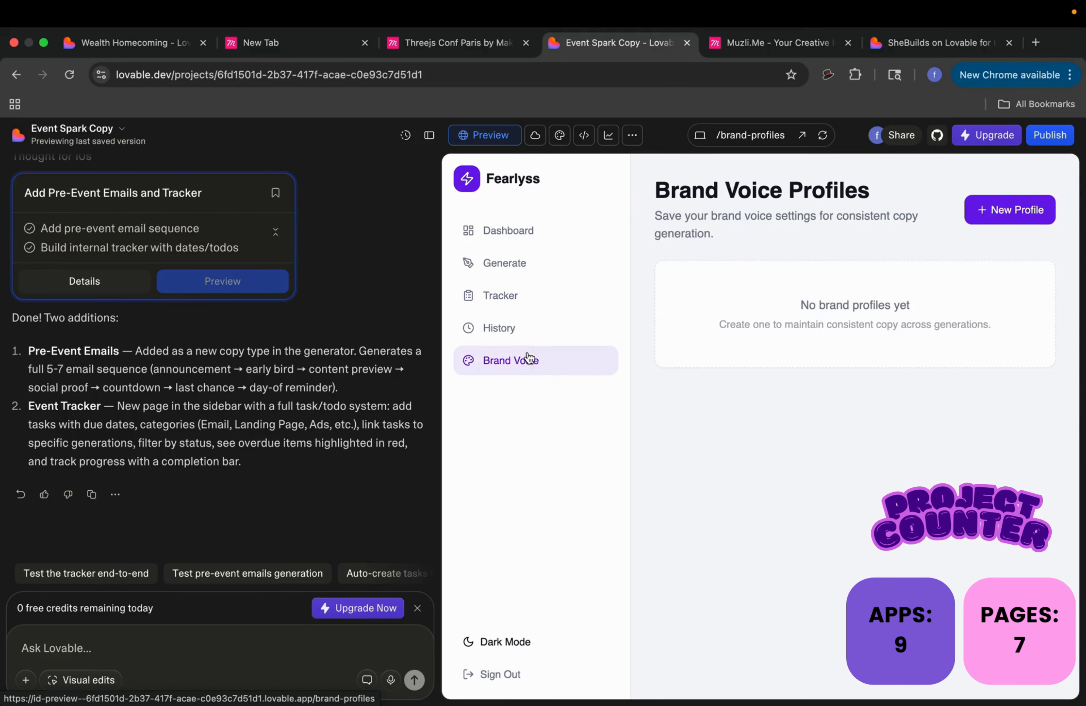
{"action": "left_click", "coordinate": [528, 333]}
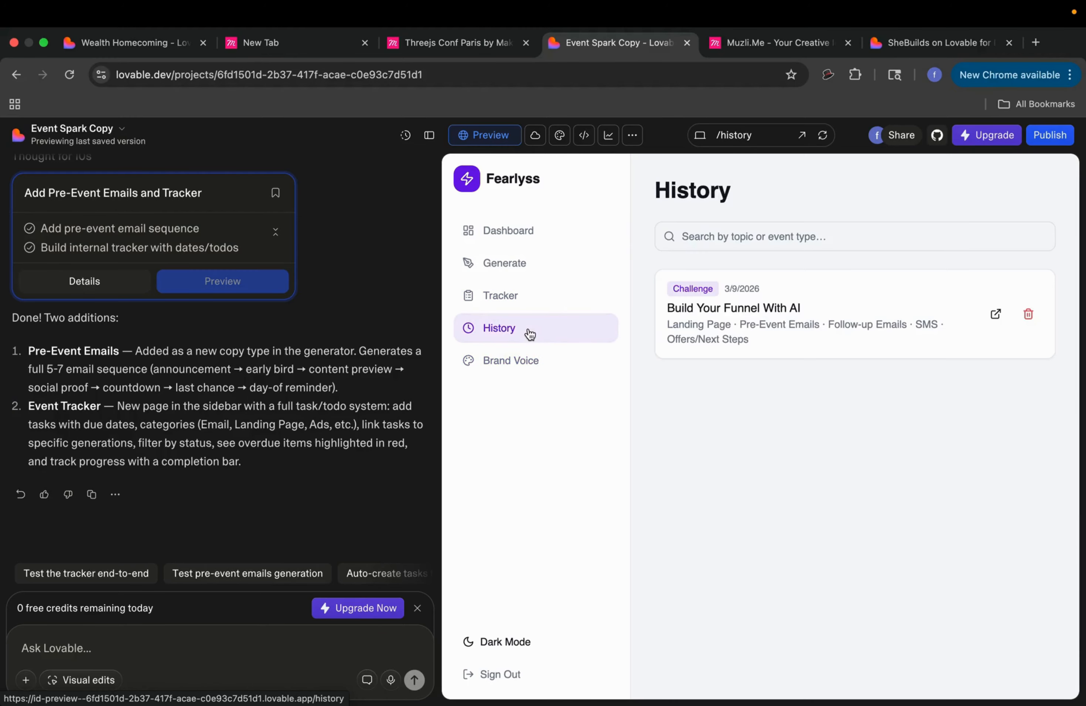
{"action": "left_click", "coordinate": [108, 130]}
Step: Go back to the projects dashboard and open the Funnel Academy project from My projects
{"action": "left_click", "coordinate": [87, 169]}
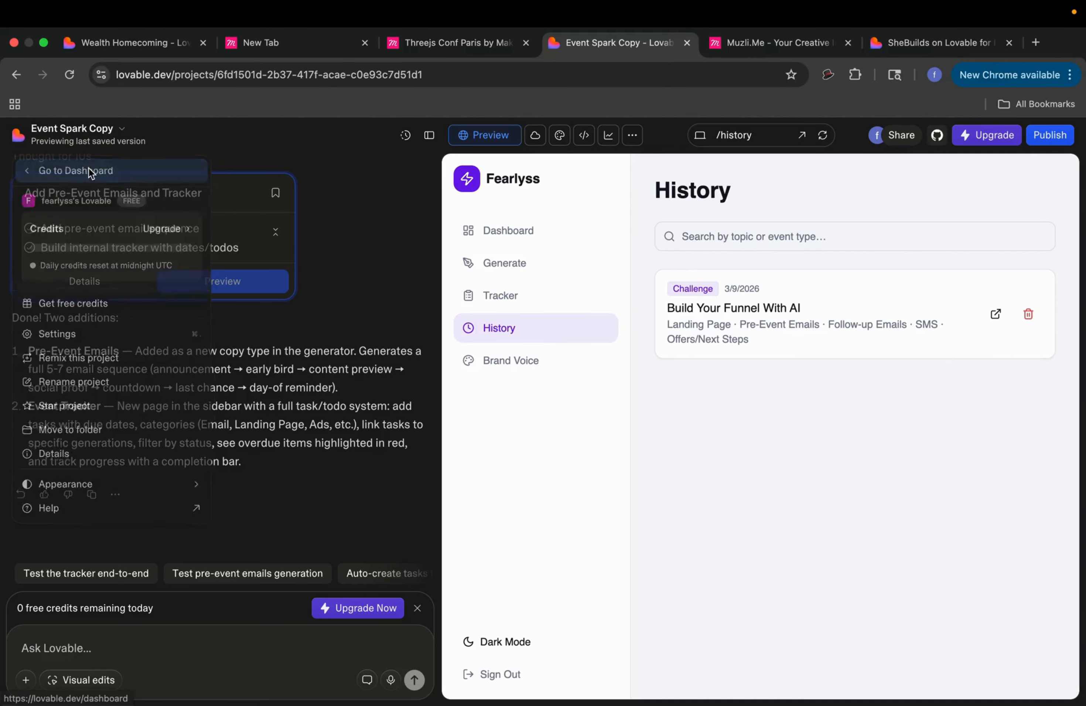
{"action": "scroll", "coordinate": [466, 369], "scroll_direction": "down", "scroll_amount": 10}
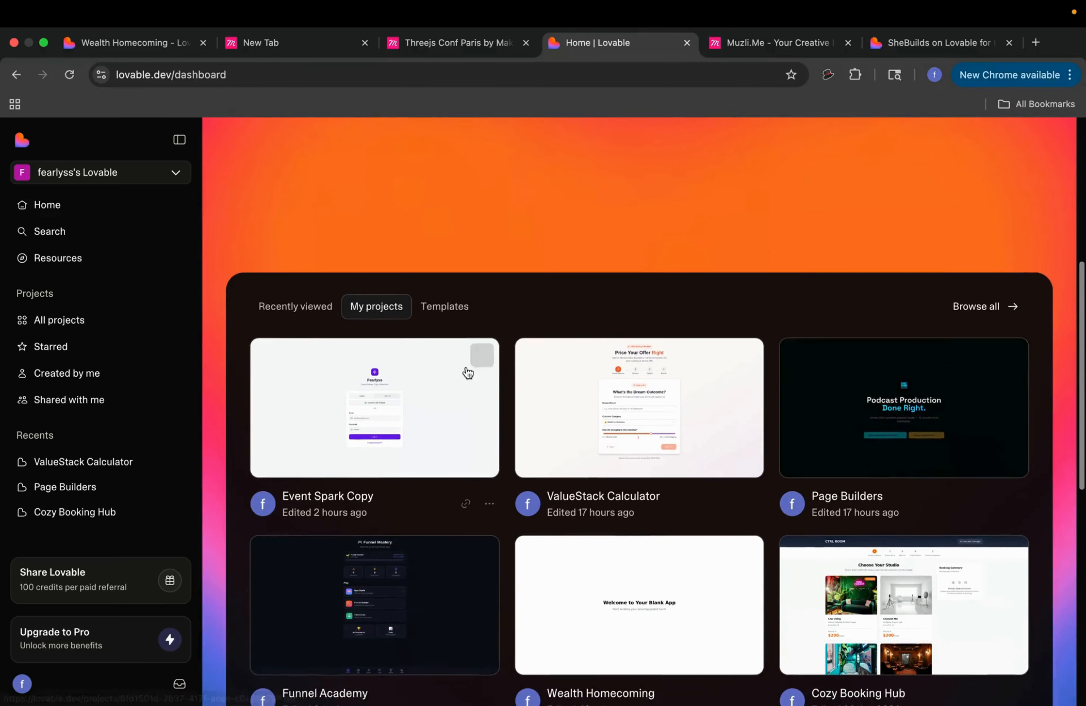
{"action": "scroll", "coordinate": [465, 369], "scroll_direction": "down", "scroll_amount": 3}
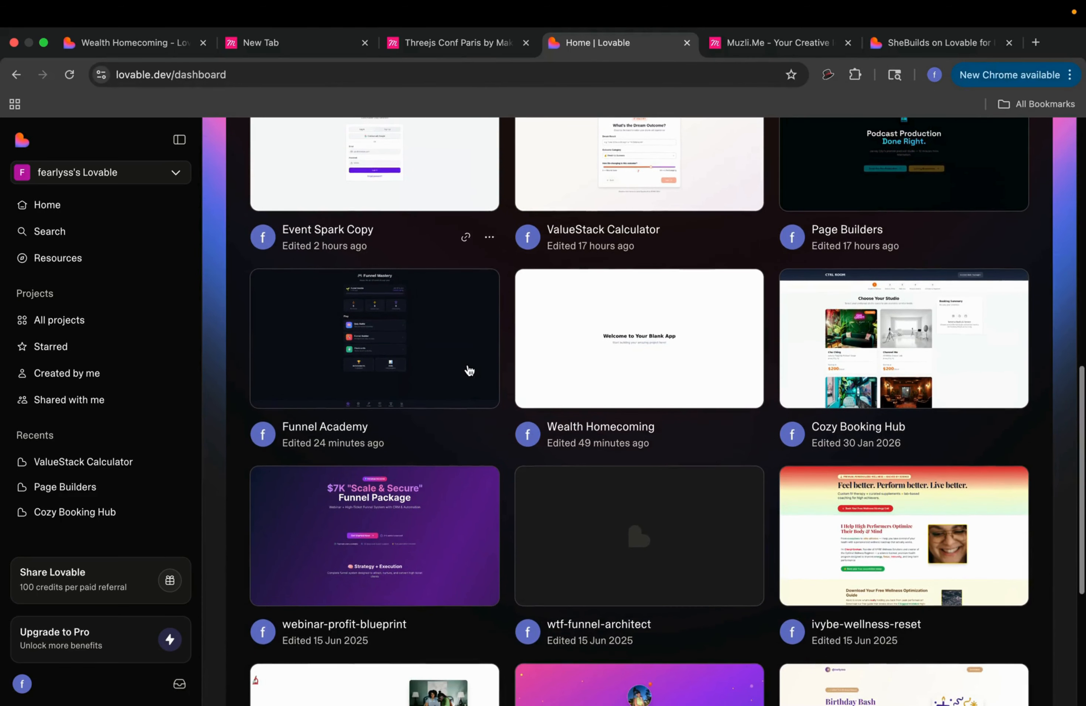
{"action": "left_click", "coordinate": [450, 347]}
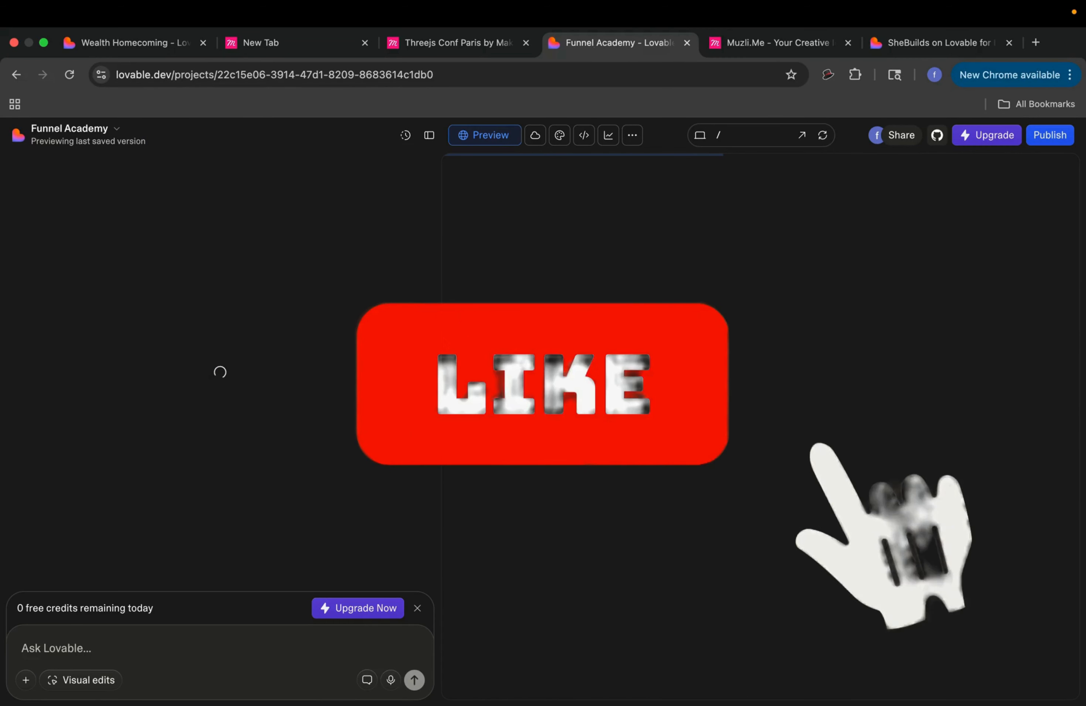
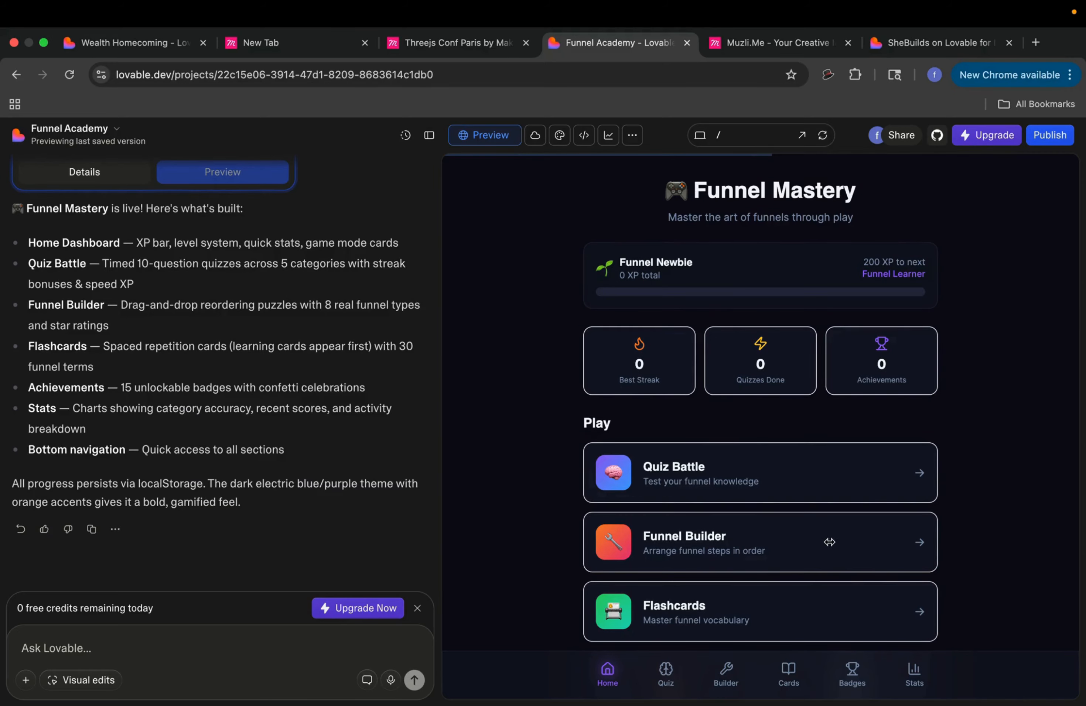
Step: Scroll through the Funnel Mastery home dashboard and open the Quiz Battle category page
{"action": "scroll", "coordinate": [796, 245], "scroll_direction": "down", "scroll_amount": 3}
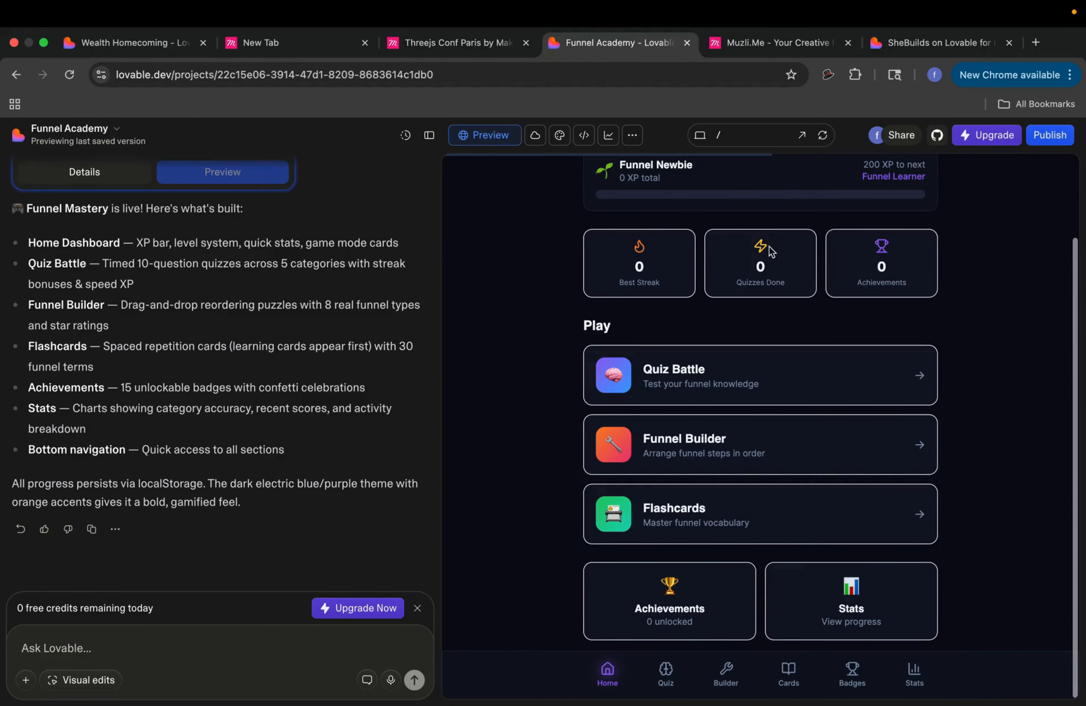
{"action": "scroll", "coordinate": [793, 336], "scroll_direction": "up", "scroll_amount": 3}
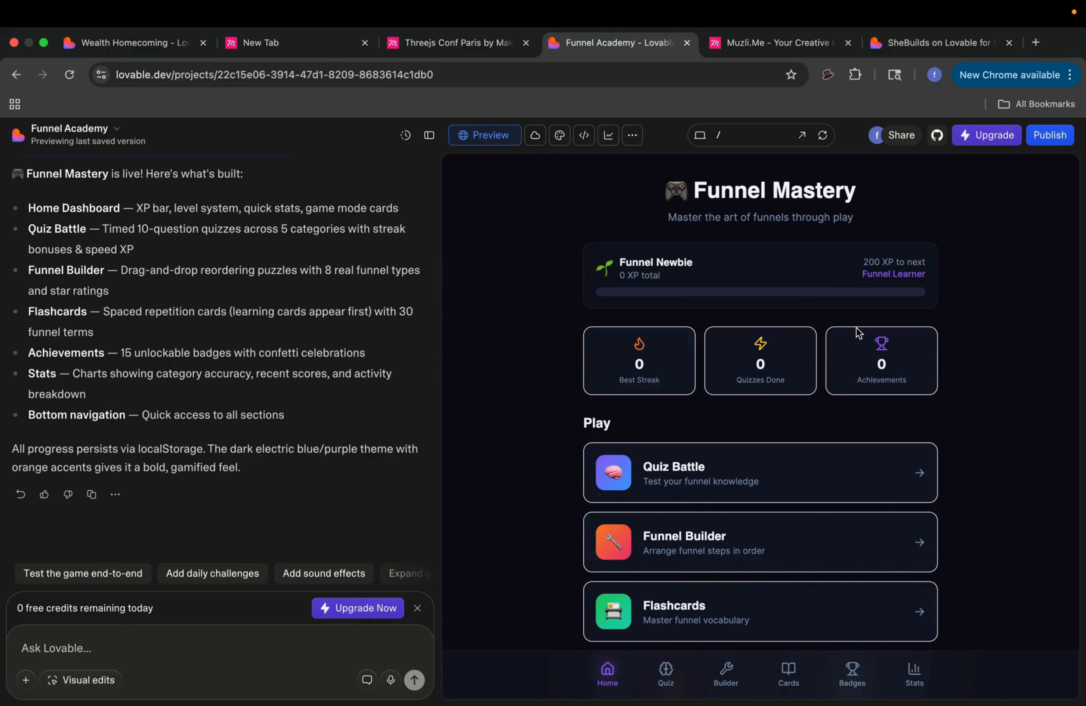
{"action": "scroll", "coordinate": [858, 333], "scroll_direction": "down", "scroll_amount": 3}
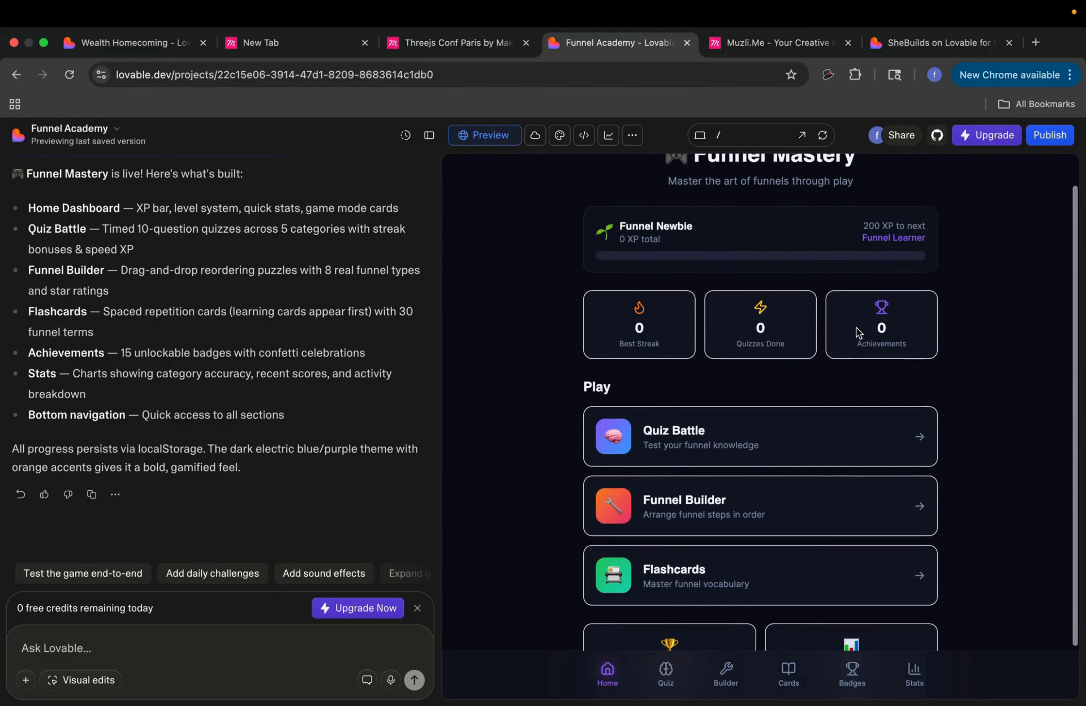
{"action": "scroll", "coordinate": [858, 334], "scroll_direction": "up", "scroll_amount": 2}
{"action": "scroll", "coordinate": [859, 333], "scroll_direction": "down", "scroll_amount": 3}
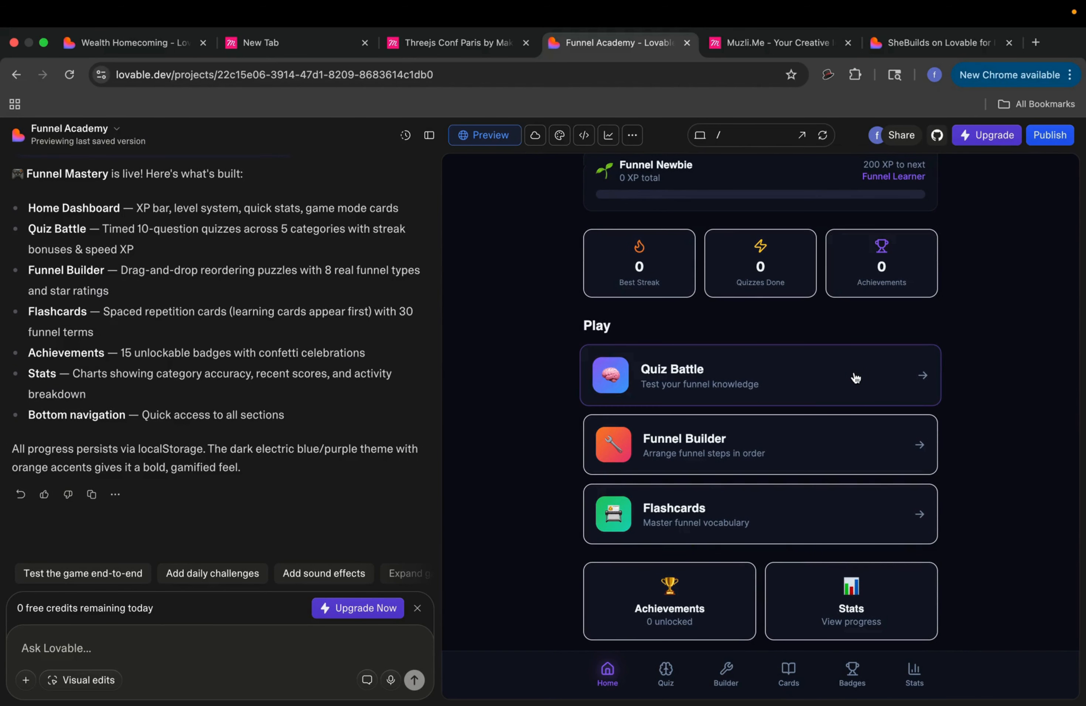
{"action": "left_click", "coordinate": [856, 377]}
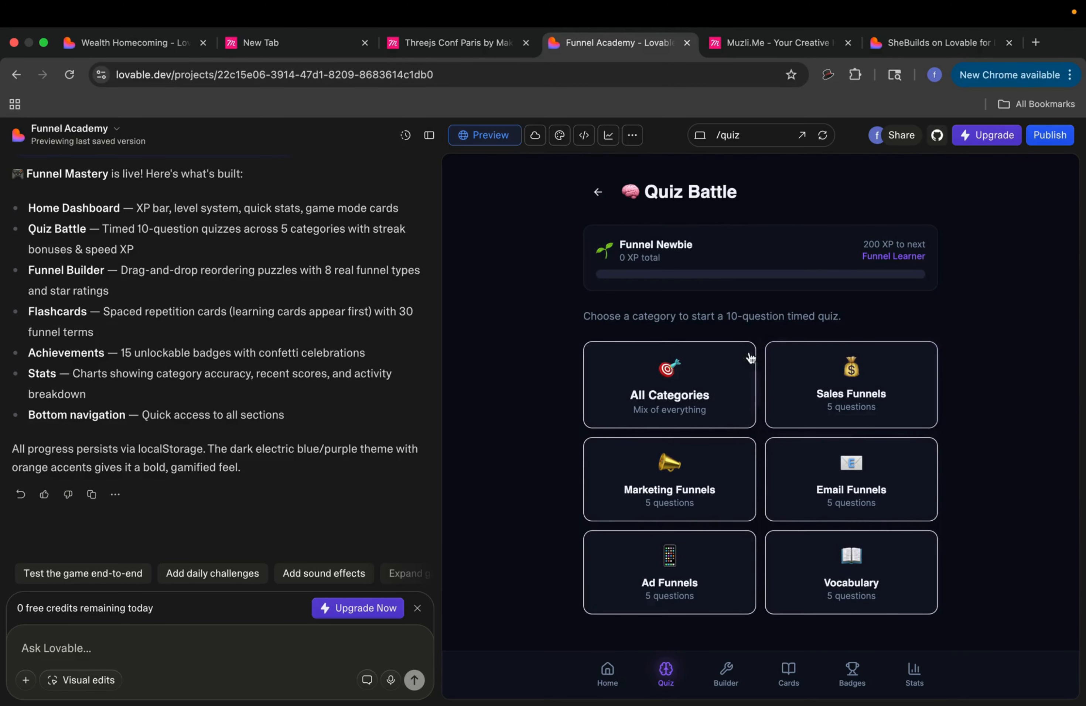
Step: Return to the home dashboard, then reopen Quiz Battle to show its six categories
{"action": "left_click", "coordinate": [598, 192]}
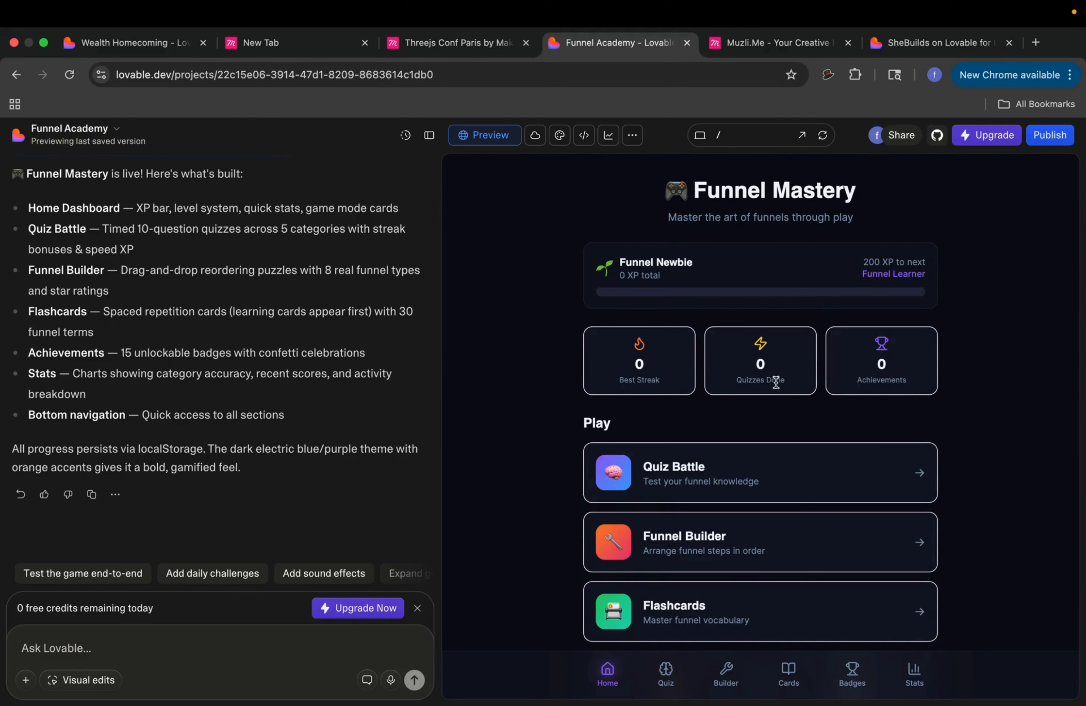
{"action": "scroll", "coordinate": [778, 391], "scroll_direction": "down", "scroll_amount": 3}
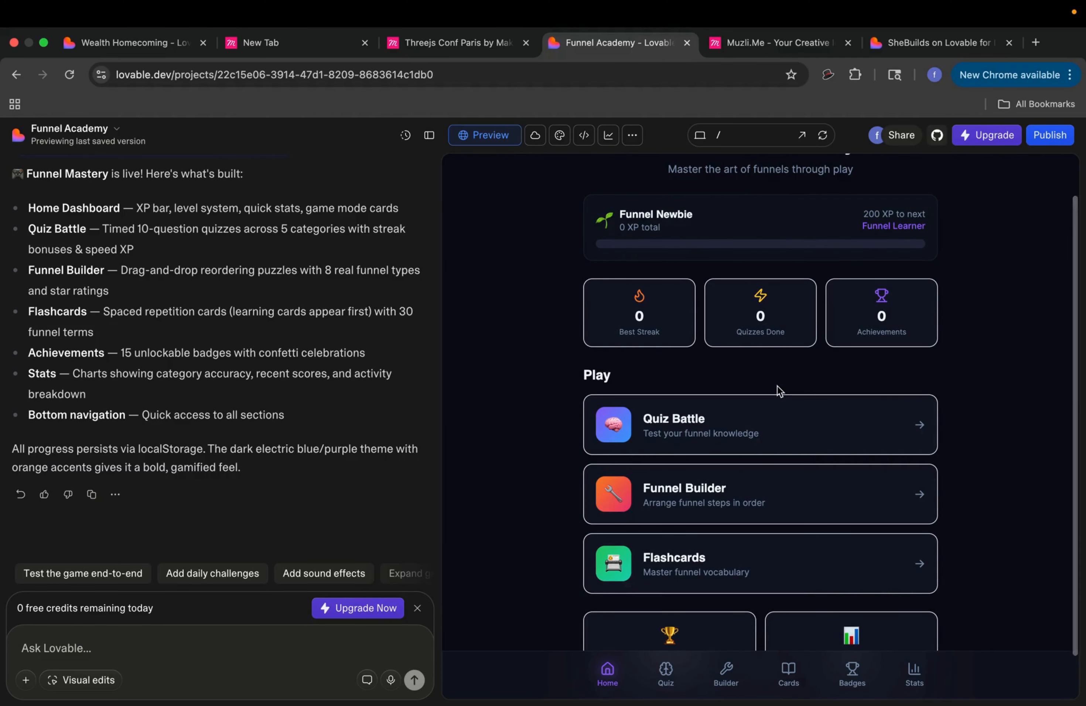
{"action": "left_click", "coordinate": [710, 389]}
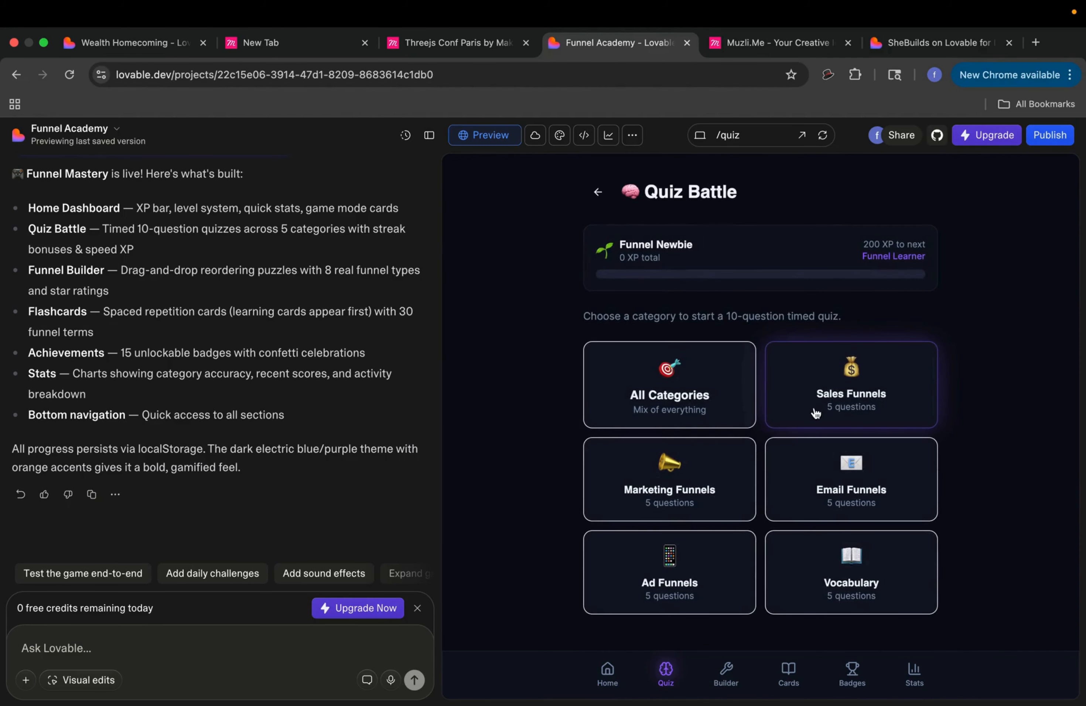
Step: Start the Sales Funnels quiz and answer the funnel, tripwire and TOFU questions
{"action": "left_click", "coordinate": [818, 395]}
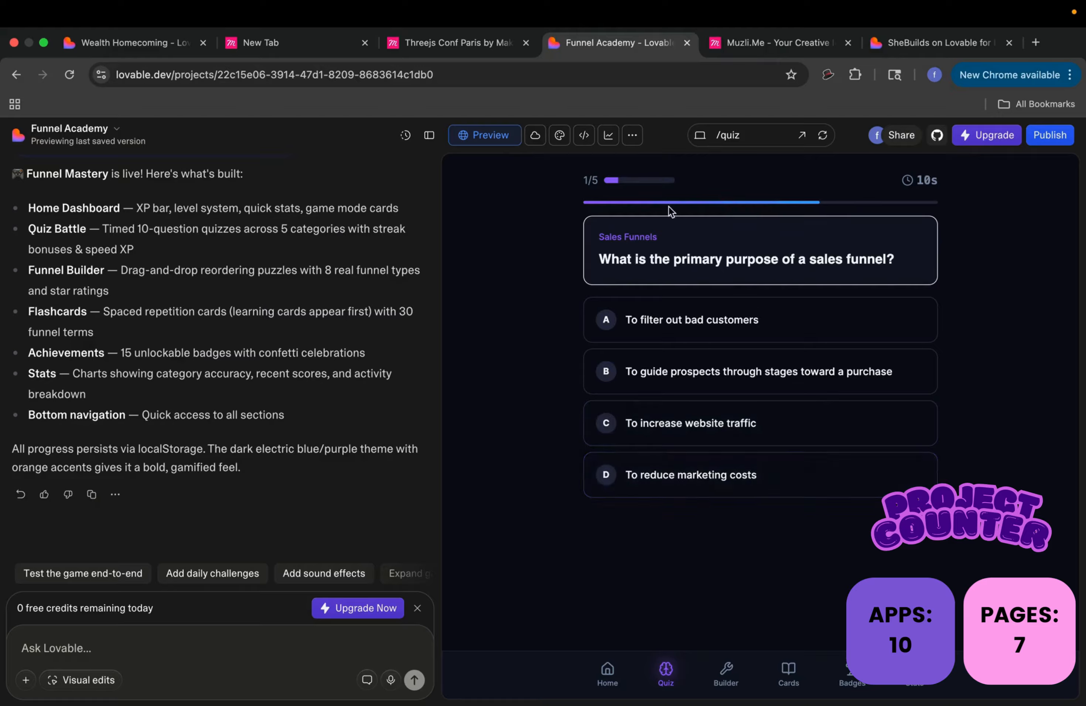
{"action": "left_click", "coordinate": [839, 374]}
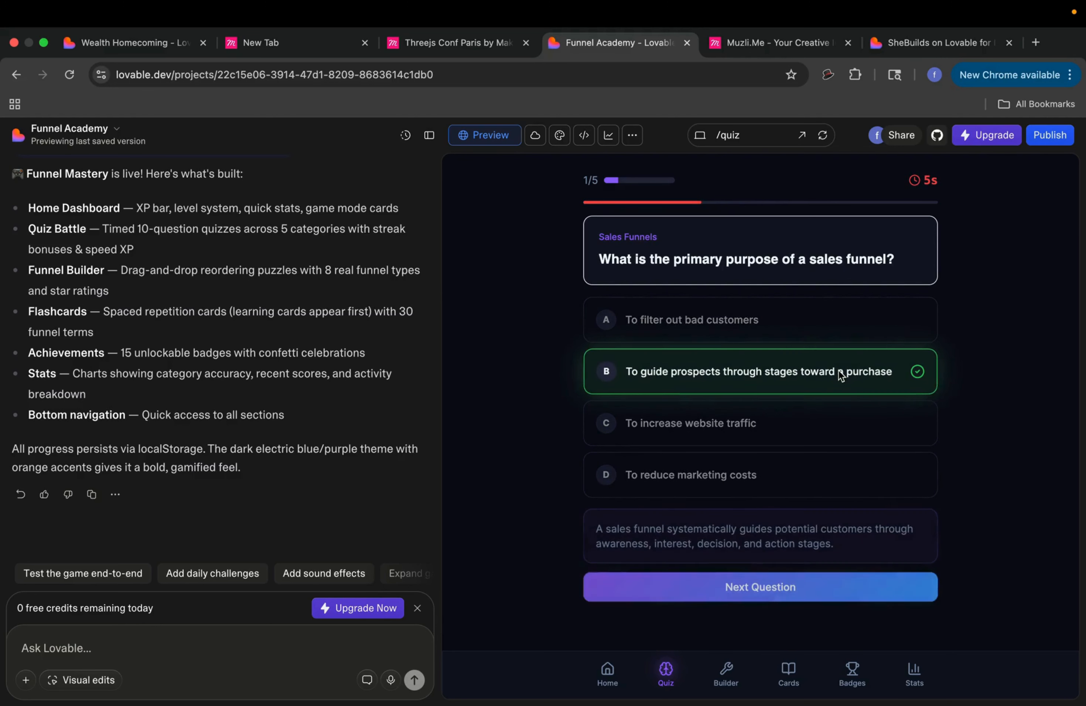
{"action": "left_click", "coordinate": [813, 595]}
{"action": "left_click", "coordinate": [807, 372]}
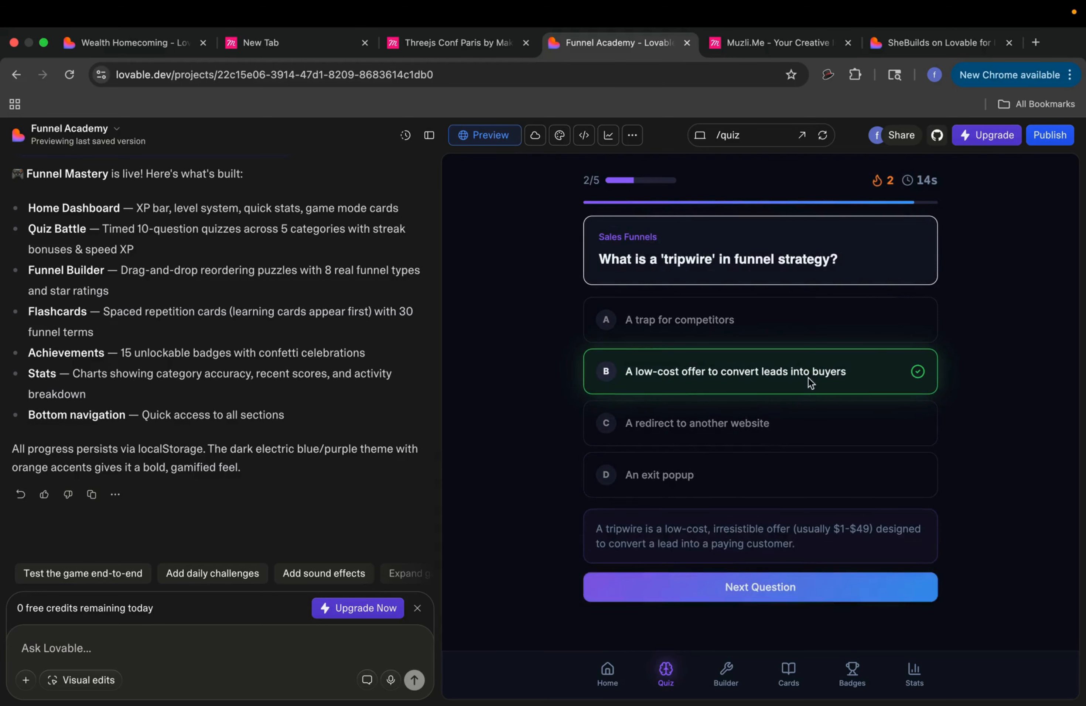
{"action": "left_click", "coordinate": [833, 592]}
{"action": "left_click", "coordinate": [821, 425]}
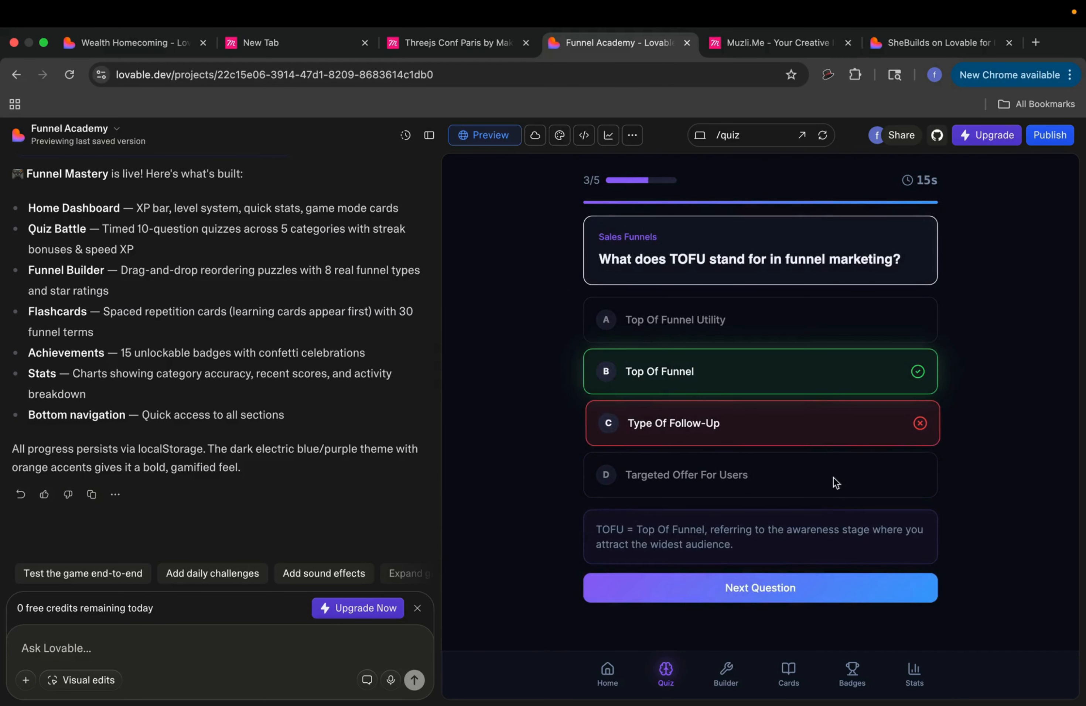
Step: Answer Decision after Awareness and Very Short Landing for VSL, then view the 2/5 results
{"action": "left_click", "coordinate": [834, 593]}
{"action": "left_click", "coordinate": [835, 381]}
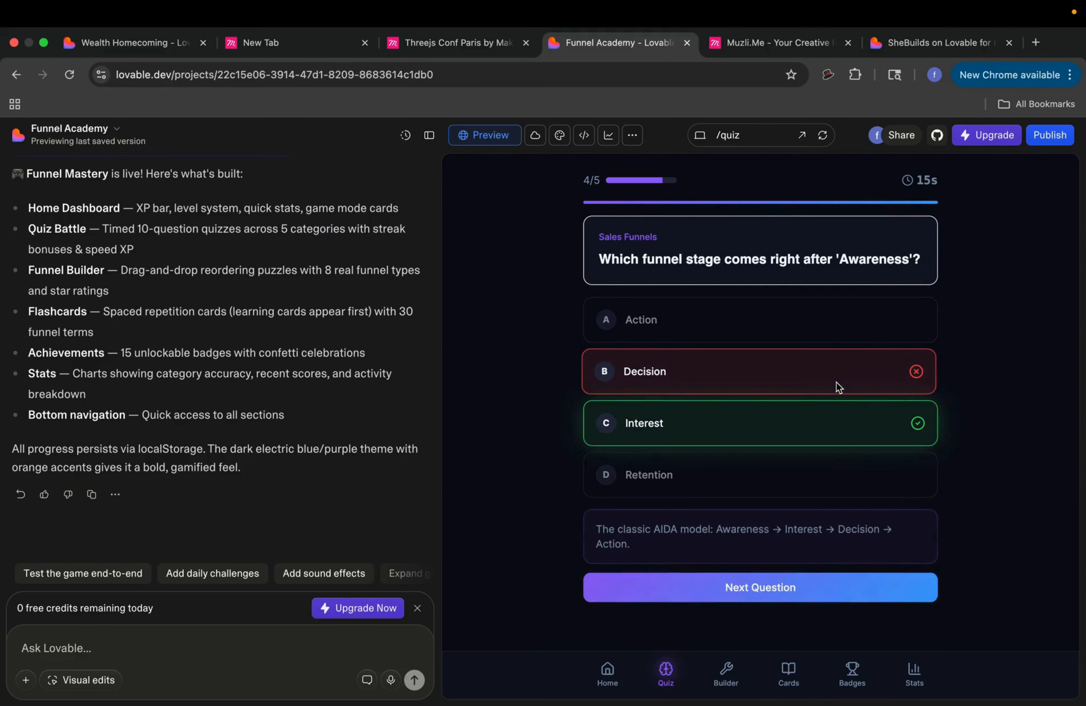
{"action": "left_click", "coordinate": [825, 586]}
{"action": "left_click", "coordinate": [790, 320]}
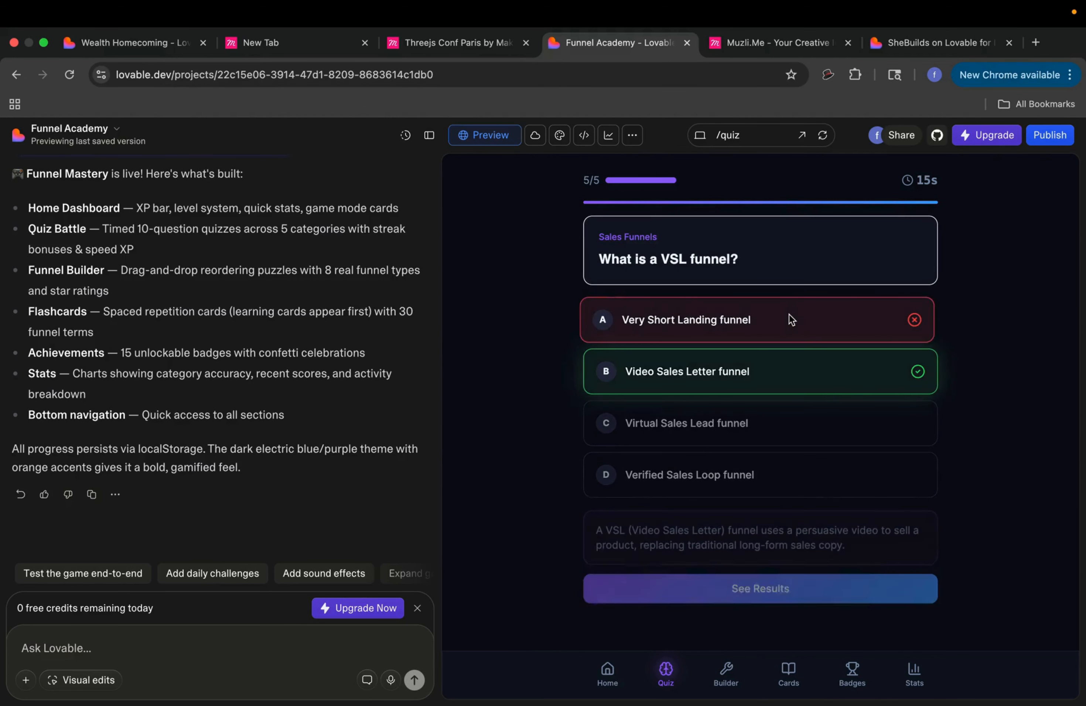
{"action": "left_click", "coordinate": [815, 589]}
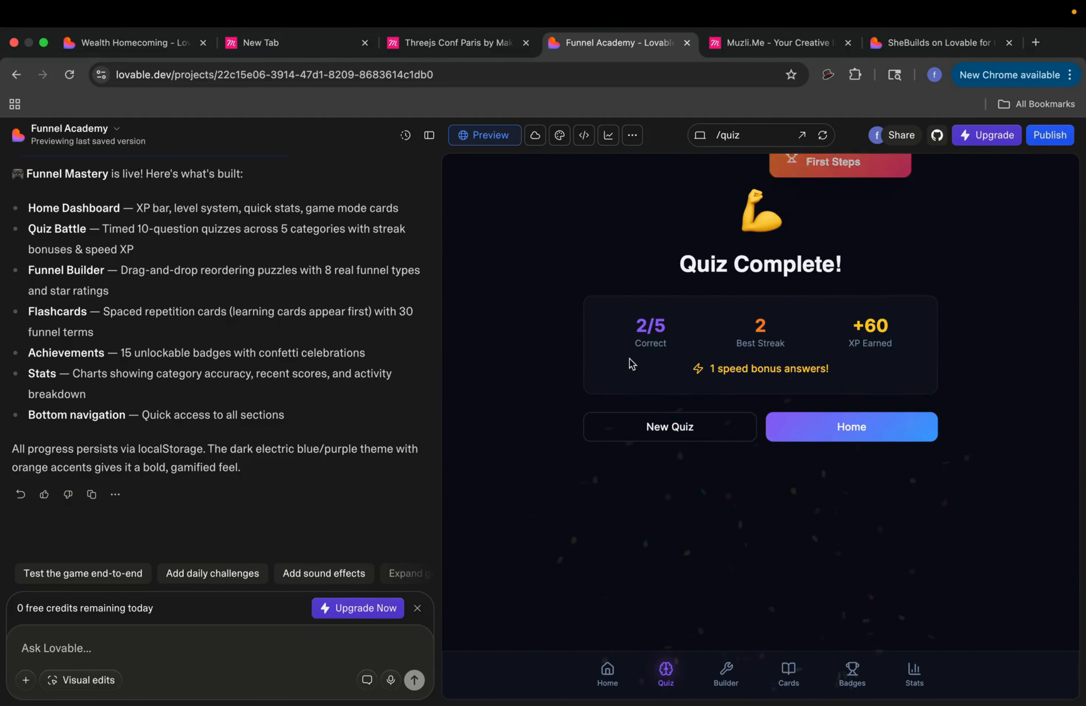
Step: Return to the home dashboard and view the progress stats and Achievements pages
{"action": "left_click", "coordinate": [849, 438]}
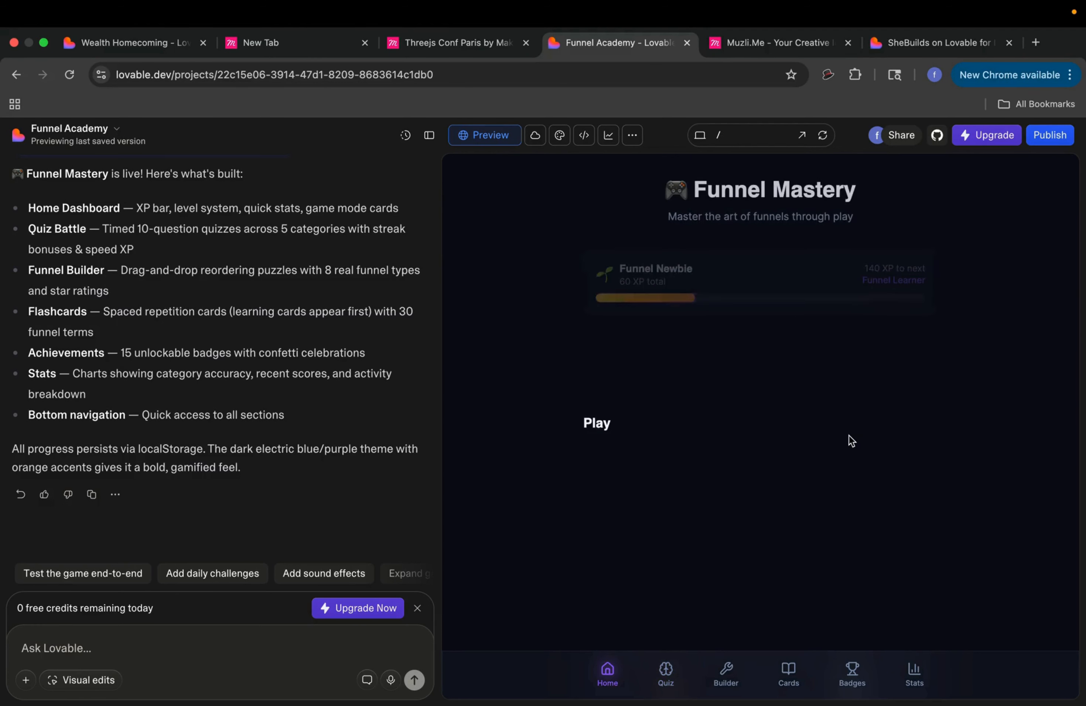
{"action": "left_click", "coordinate": [909, 670]}
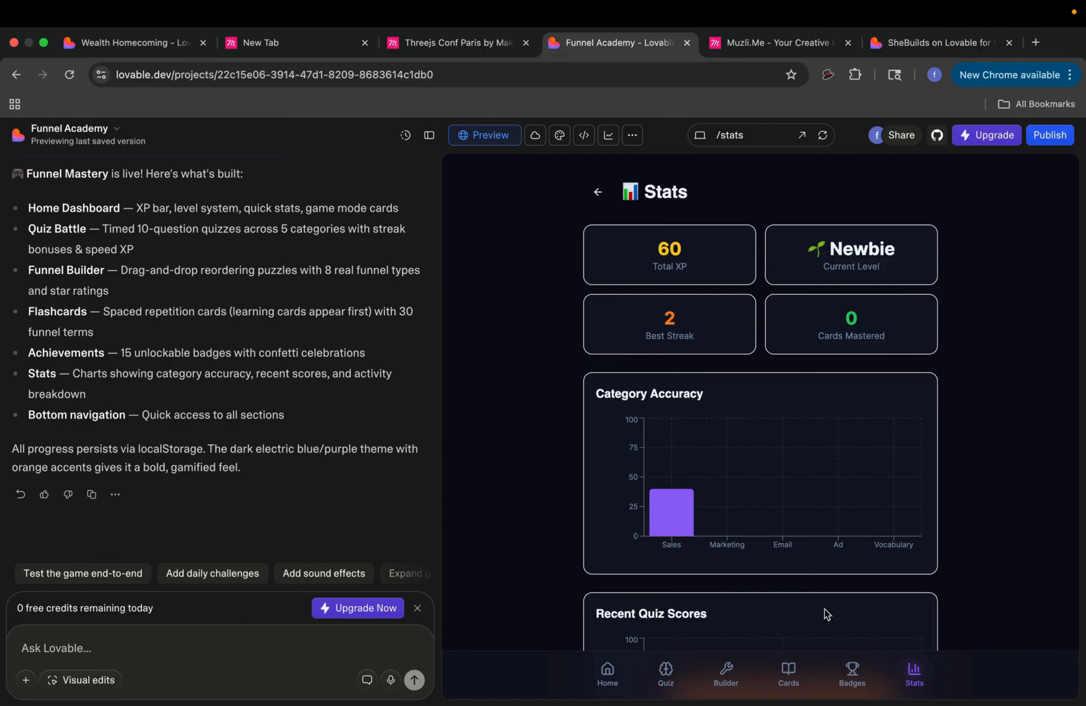
{"action": "left_click", "coordinate": [852, 669]}
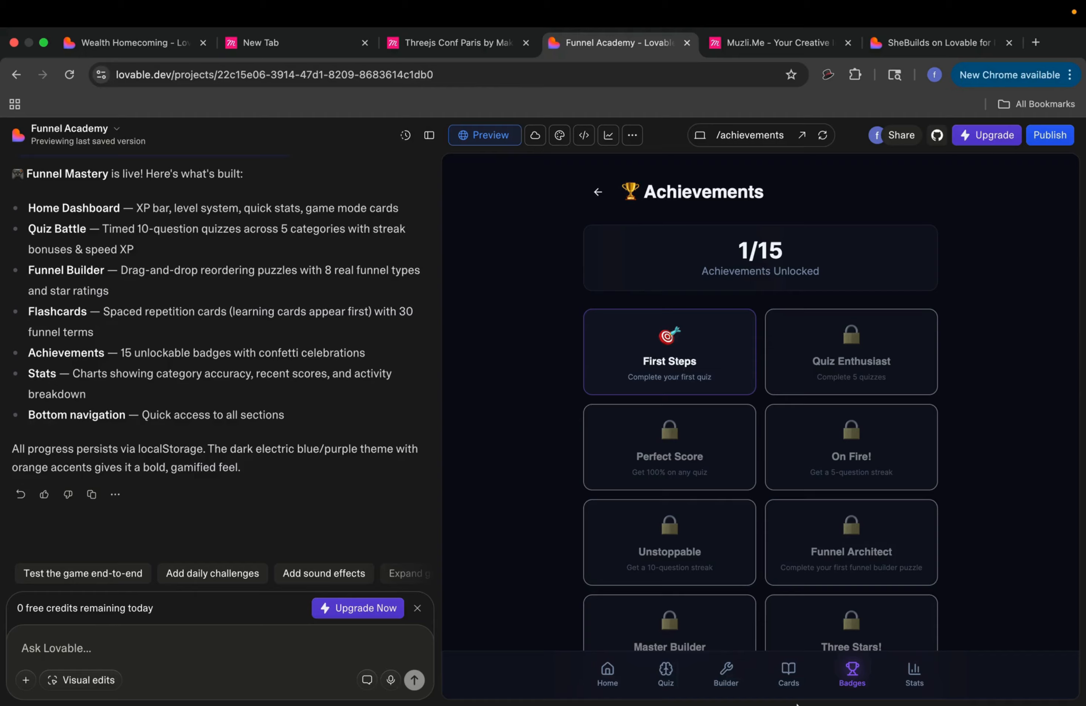
Step: Look over the Flashcards page, then start the Webinar Funnel puzzle in the Funnel Builder
{"action": "left_click", "coordinate": [788, 670]}
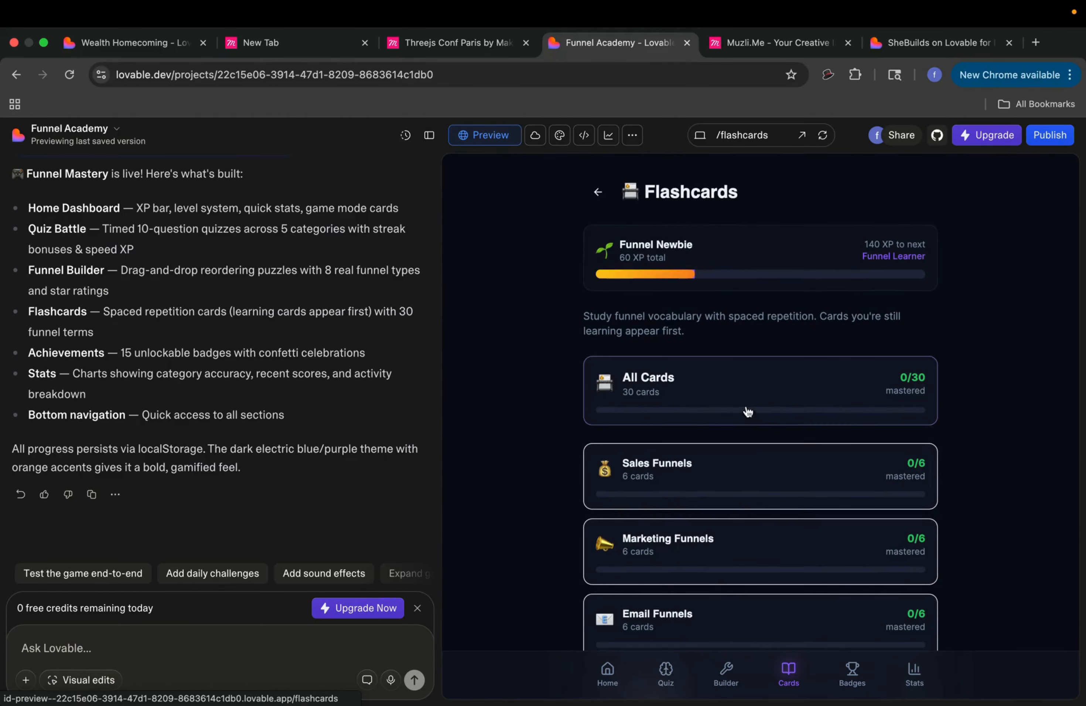
{"action": "left_click", "coordinate": [726, 670]}
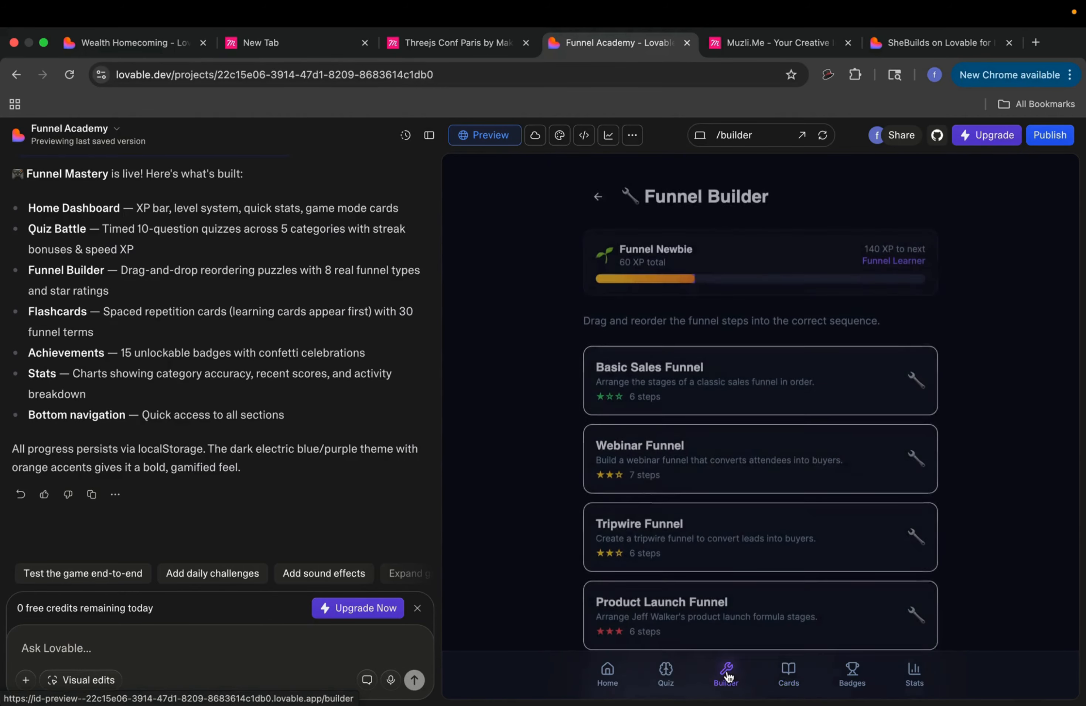
{"action": "left_click", "coordinate": [792, 459]}
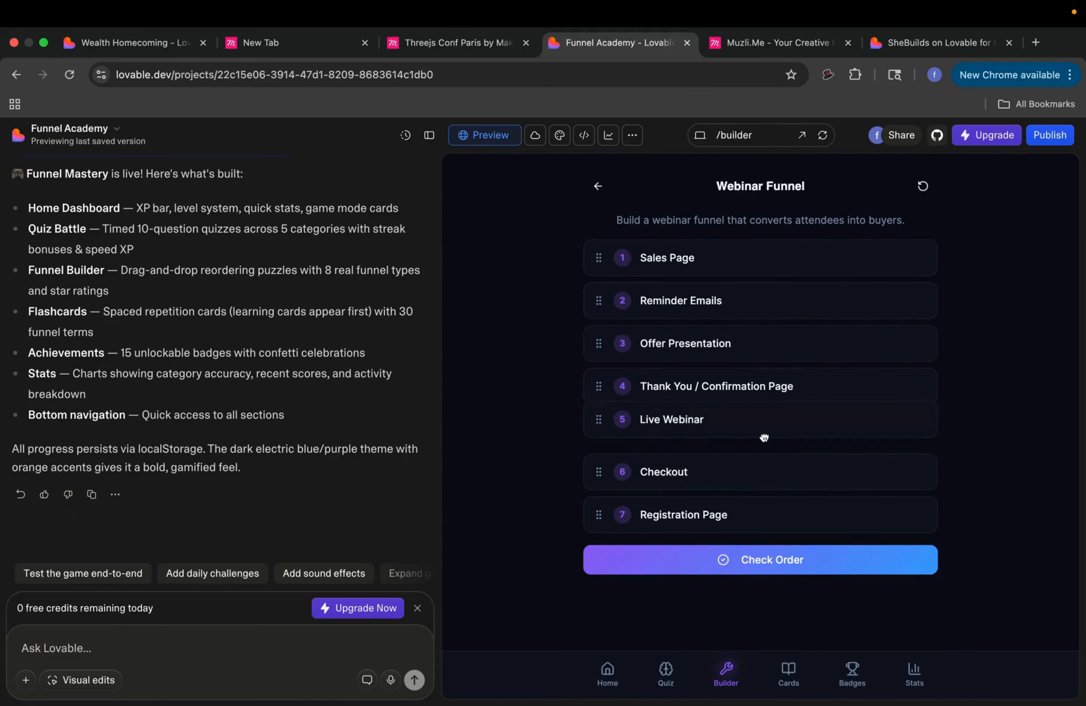
Step: Reorder Live Webinar, Reminder Emails, Sales Page, Thank You and Offer Presentation rows, then check the order
{"action": "mouse_move", "coordinate": [763, 438]}
{"action": "left_mouse_down"}
{"action": "mouse_move", "coordinate": [754, 354]}
{"action": "mouse_move", "coordinate": [757, 433]}
{"action": "left_mouse_up"}
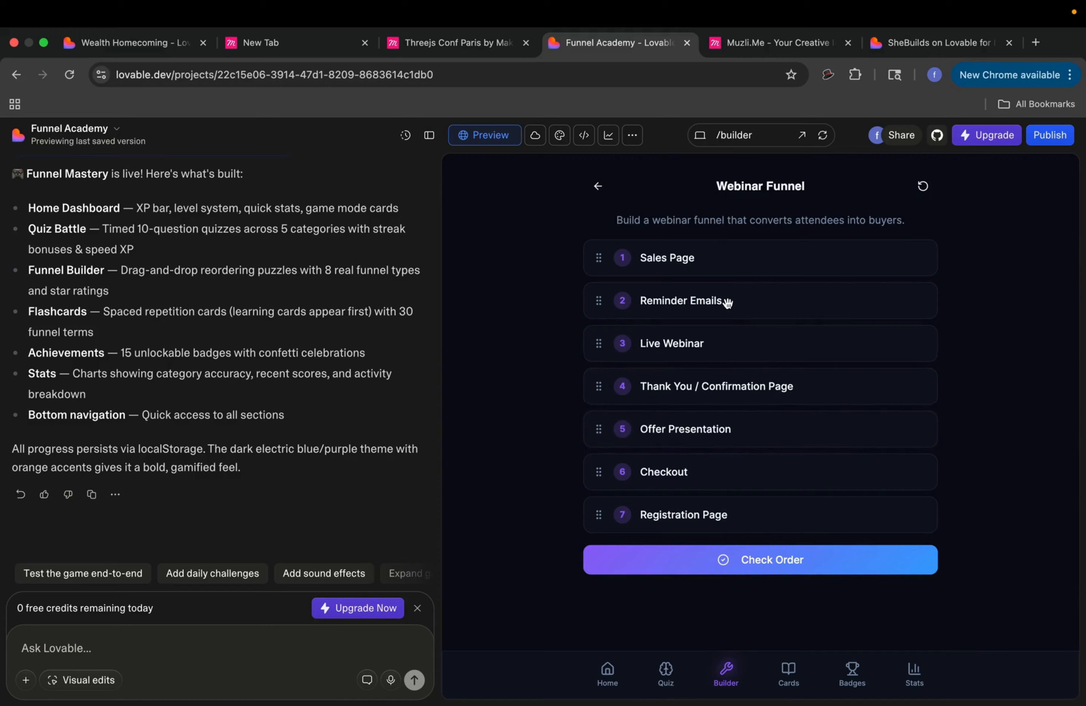
{"action": "left_click_drag", "start_coordinate": [724, 303], "coordinate": [723, 349]}
{"action": "left_click_drag", "start_coordinate": [710, 261], "coordinate": [715, 305]}
{"action": "left_click_drag", "start_coordinate": [726, 402], "coordinate": [722, 271]}
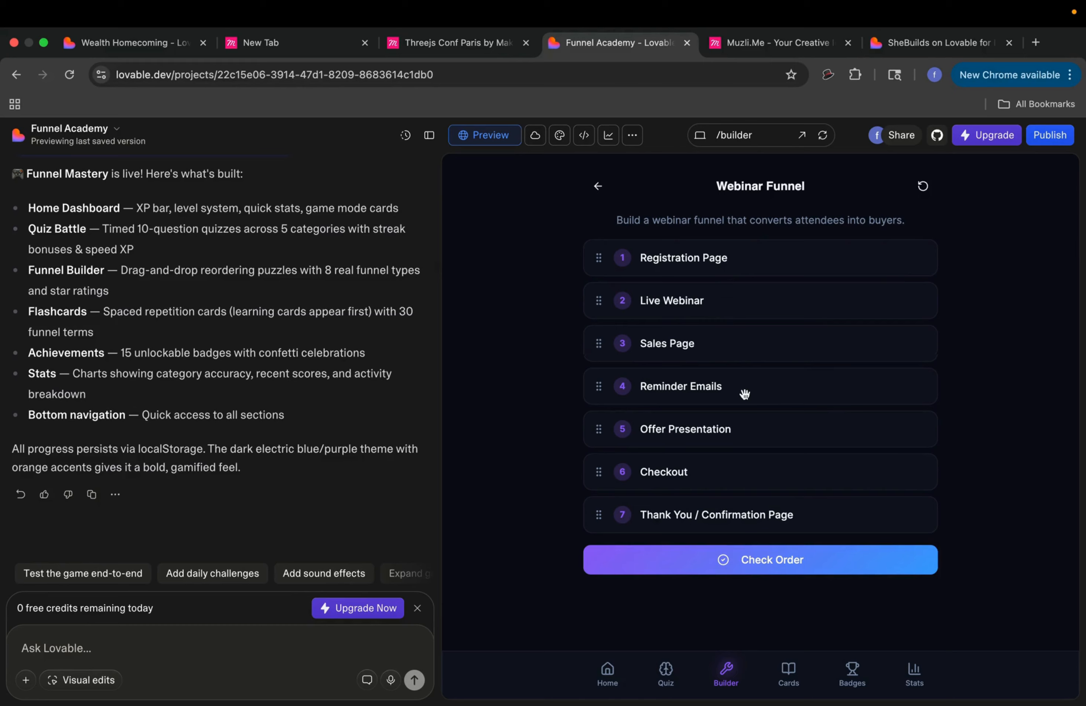
{"action": "left_click_drag", "start_coordinate": [746, 428], "coordinate": [746, 517]}
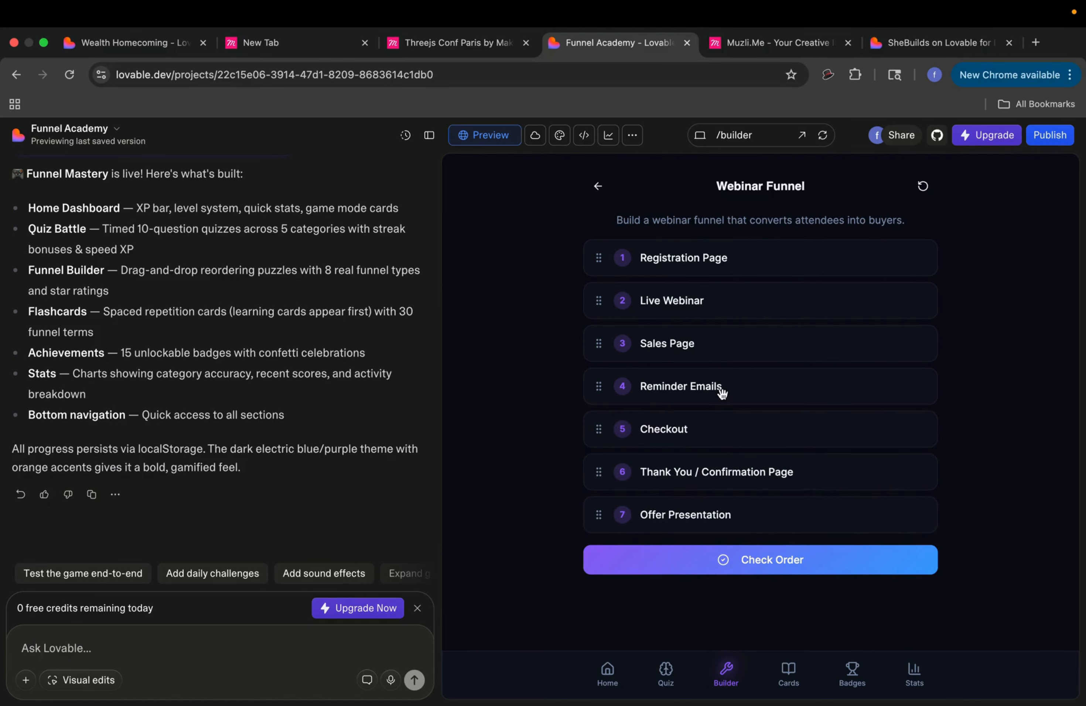
{"action": "left_click_drag", "start_coordinate": [722, 391], "coordinate": [719, 474]}
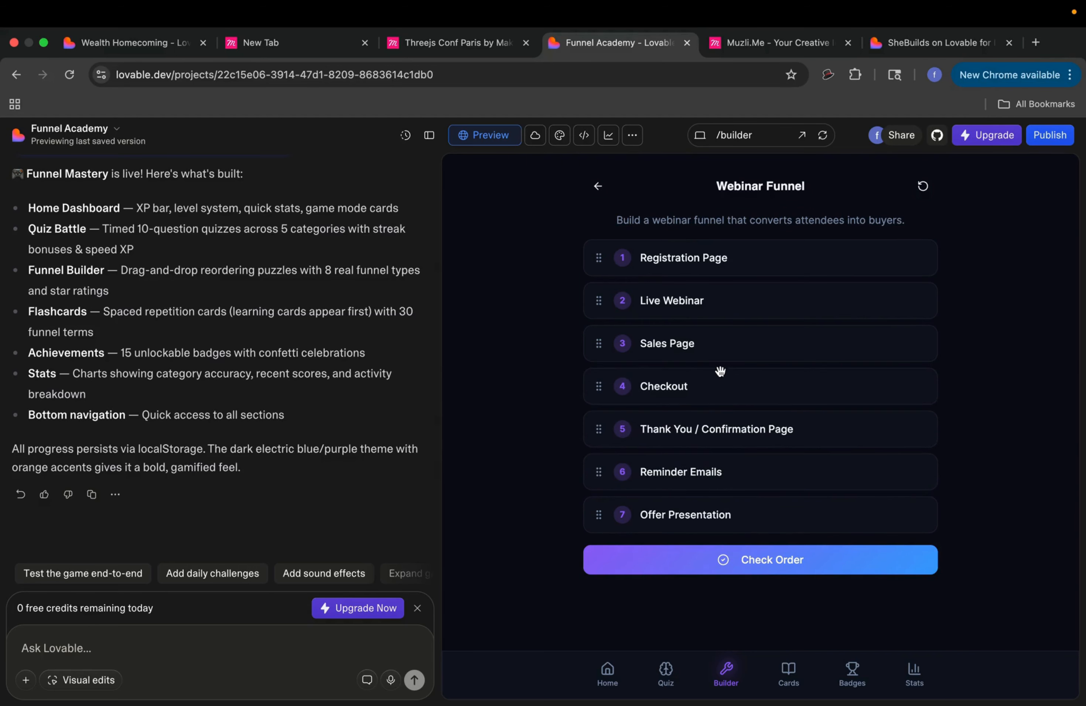
{"action": "left_click_drag", "start_coordinate": [716, 312], "coordinate": [717, 473]}
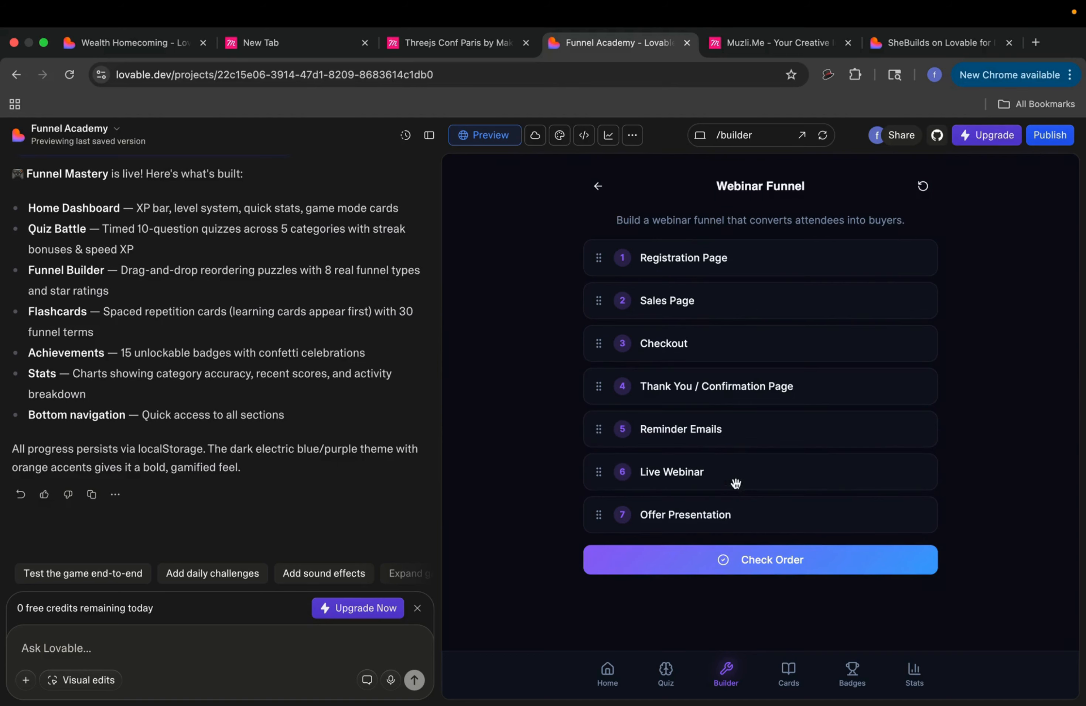
{"action": "left_click", "coordinate": [753, 565]}
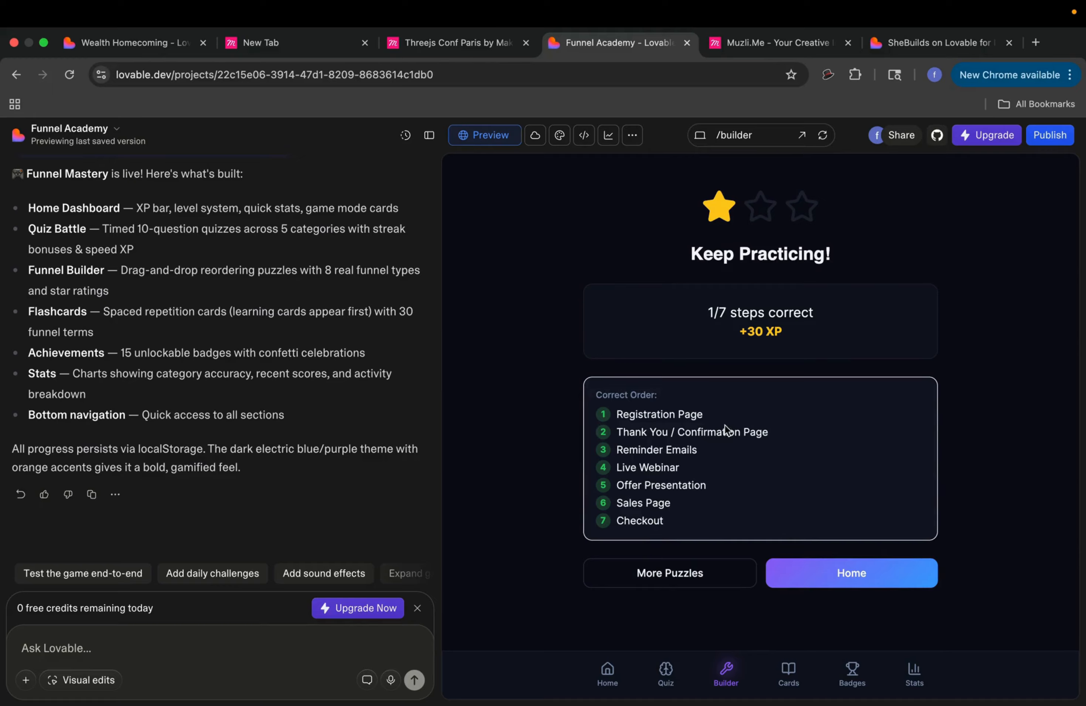
Step: Go via Quiz and Home to the Flashcards page and start the All Cards deck
{"action": "left_click", "coordinate": [667, 687]}
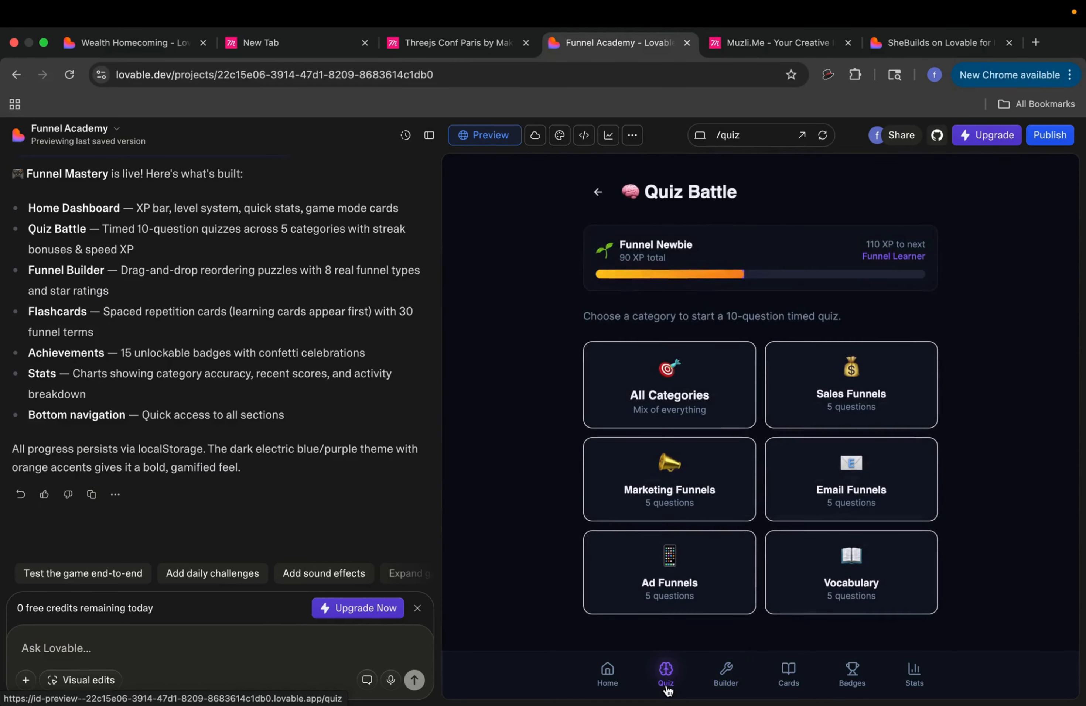
{"action": "left_click", "coordinate": [608, 670]}
{"action": "left_click", "coordinate": [706, 613]}
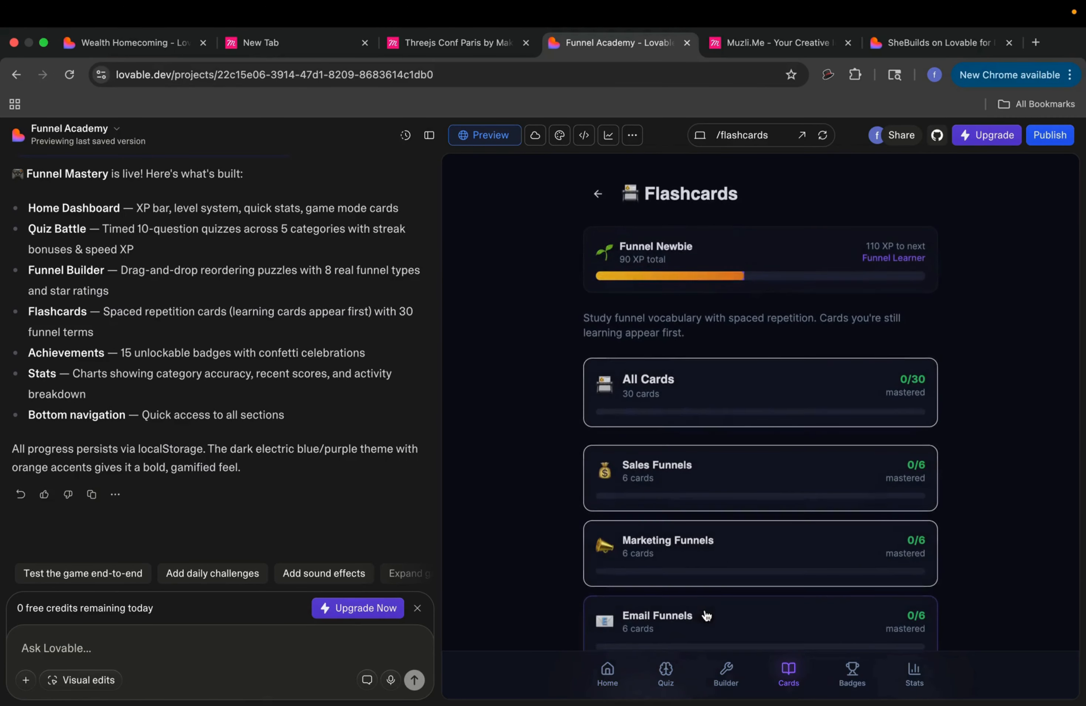
{"action": "left_click", "coordinate": [728, 405]}
Step: Flip the first card, Tripwire and Upsell and mark each as known, reaching card 4/30
{"action": "left_click", "coordinate": [752, 363]}
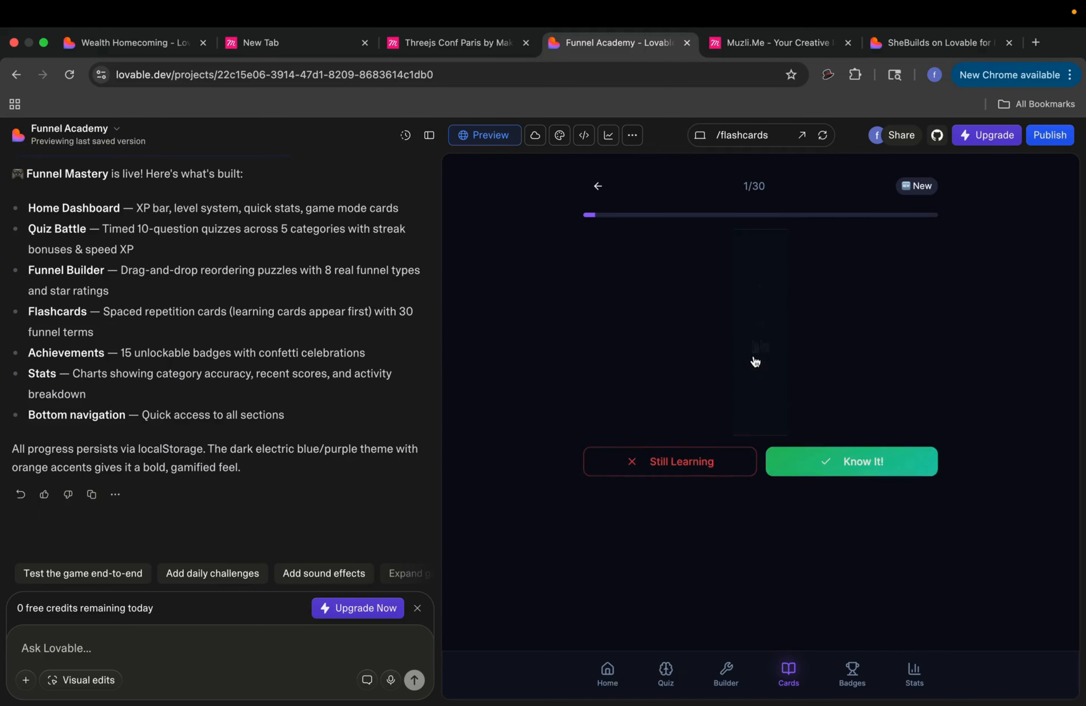
{"action": "left_click", "coordinate": [810, 461]}
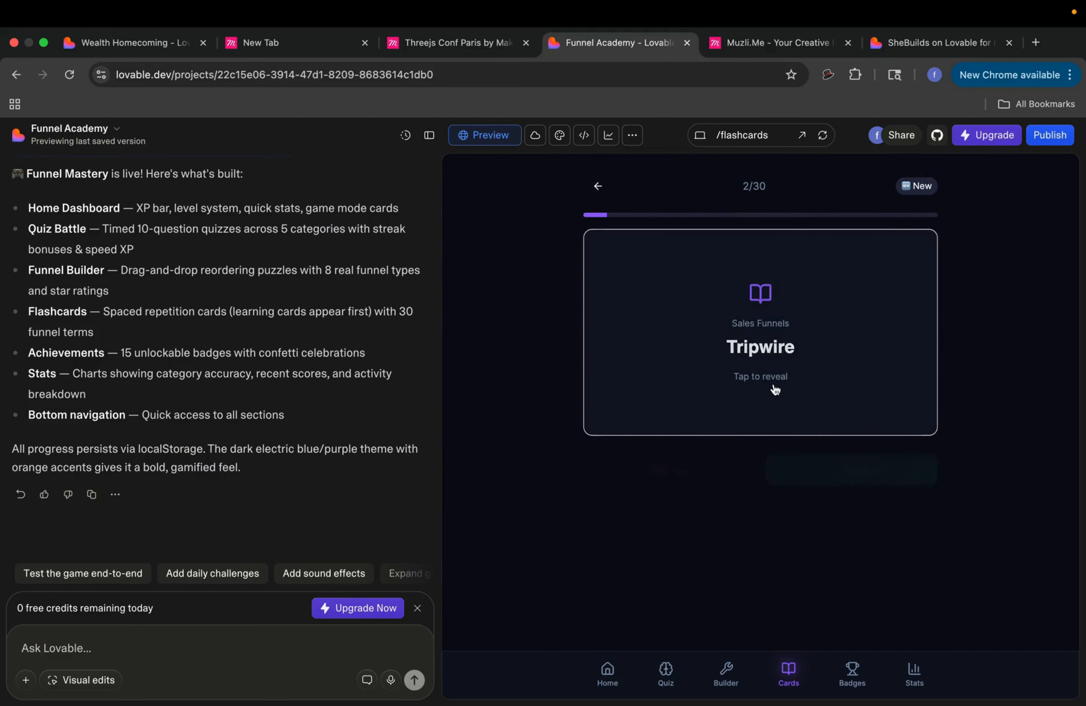
{"action": "left_click", "coordinate": [774, 389]}
{"action": "left_click", "coordinate": [800, 453]}
{"action": "left_click", "coordinate": [795, 396]}
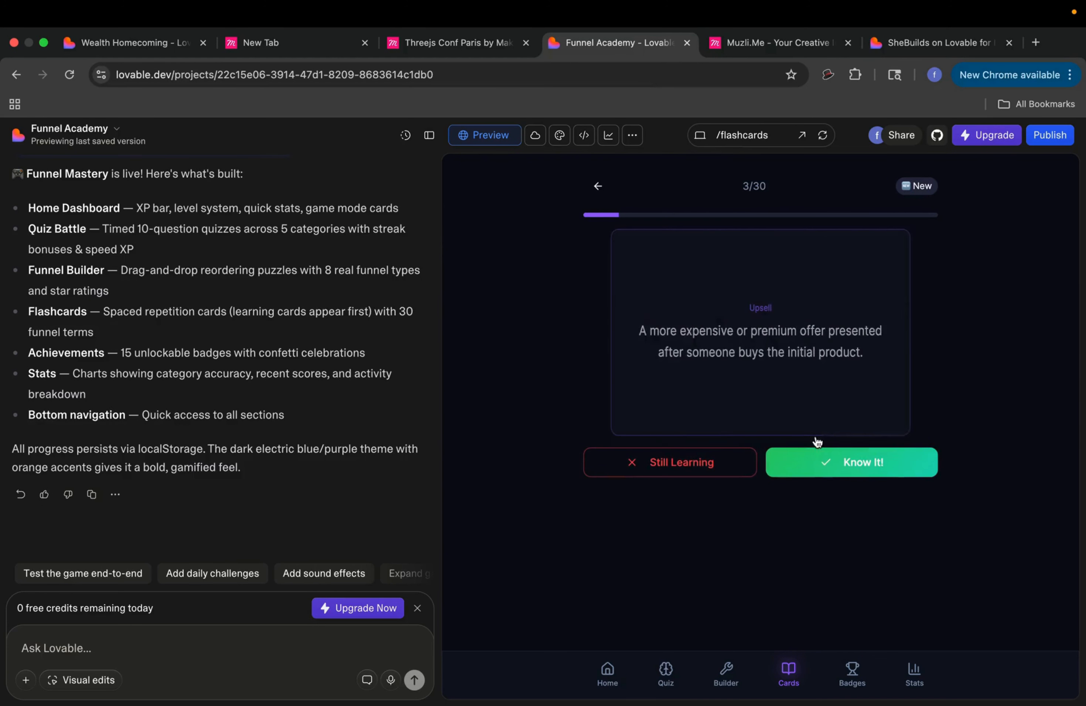
{"action": "left_click", "coordinate": [834, 474]}
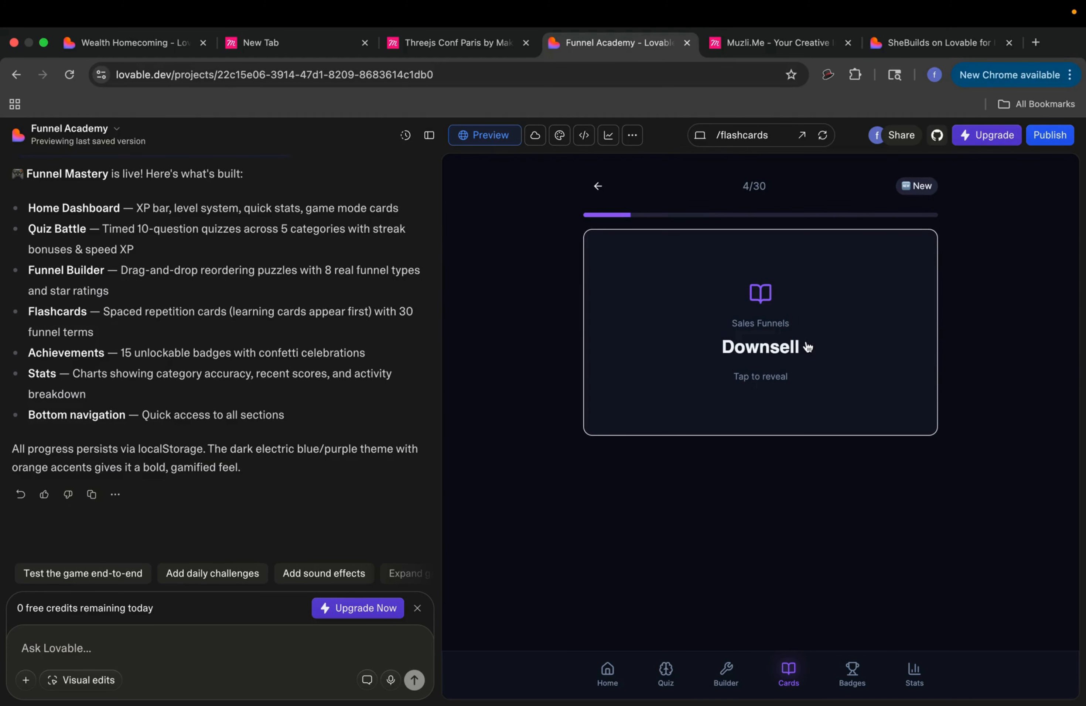